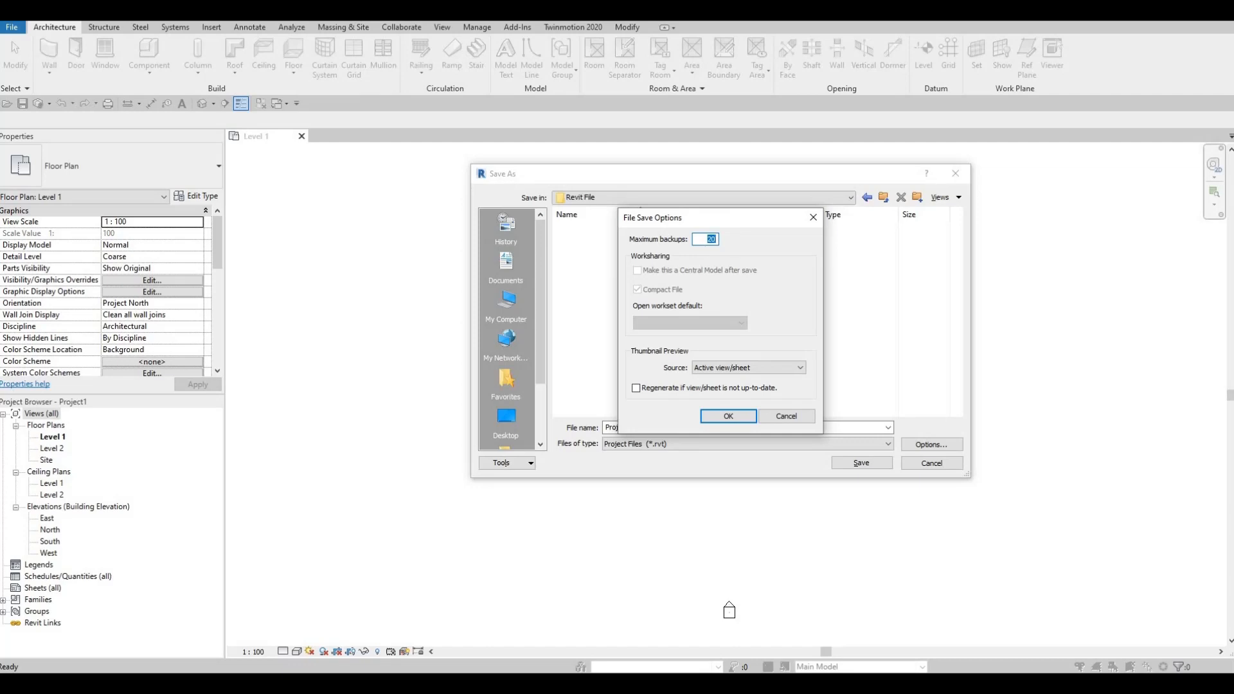
- Limit the file's maximum backups to 5 and save the project as Project1 in the Revit File folder
text(5)
click(735, 416)
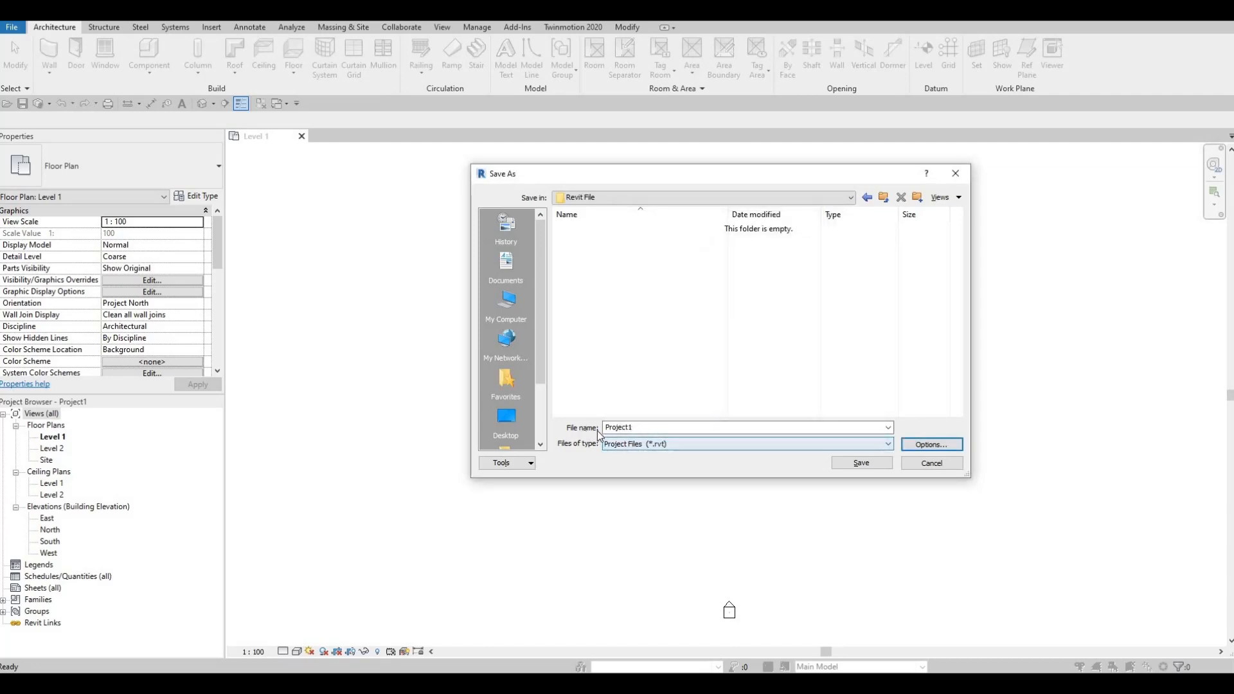
click(861, 463)
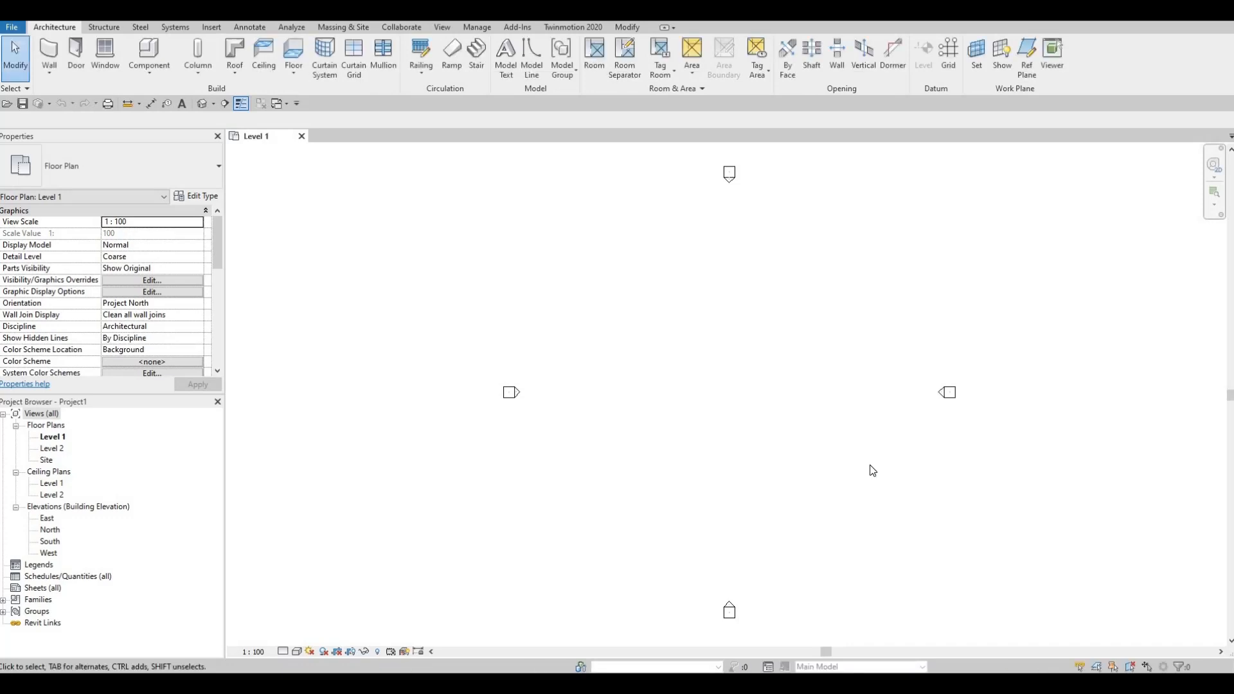
- Check the project units, including the available disciplines and the length format's unit choices, without changing any setting
key(u)
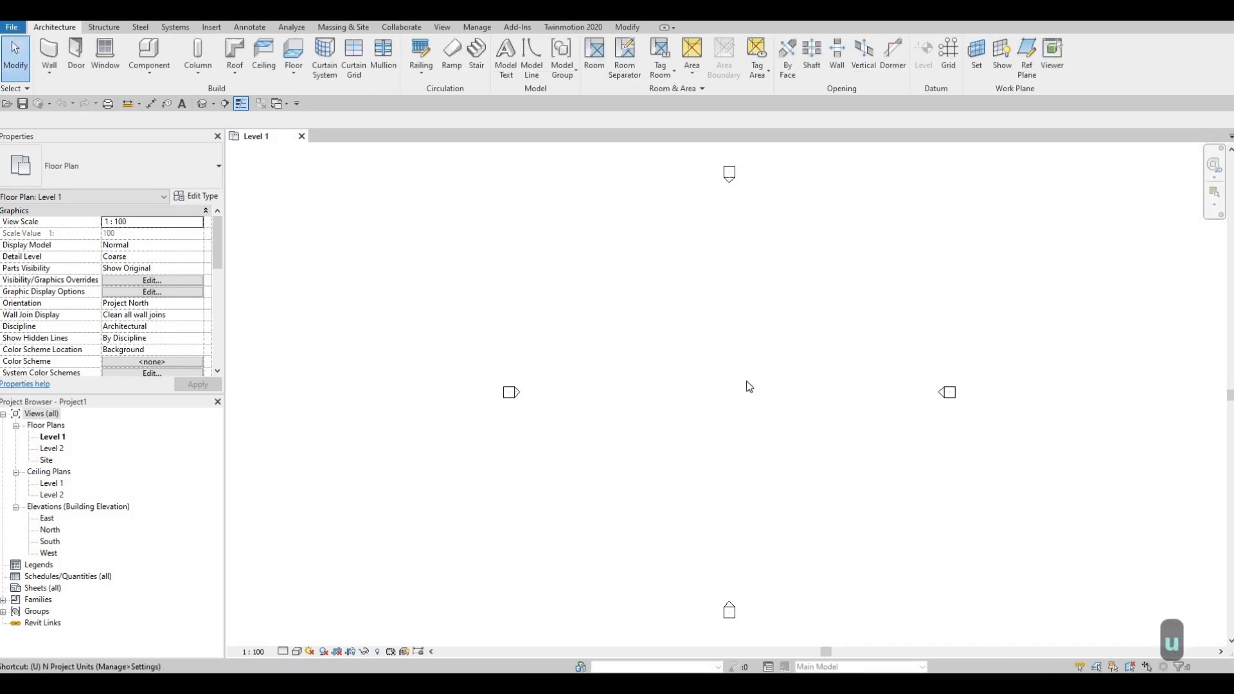
key(n)
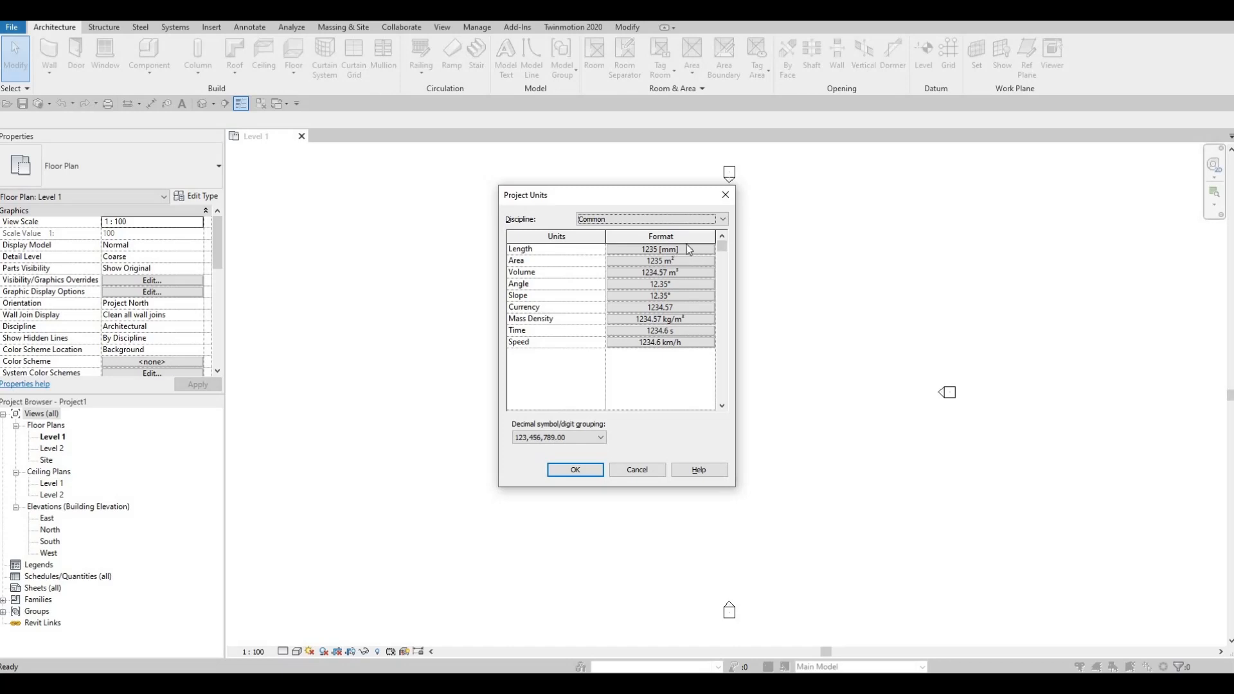
click(703, 217)
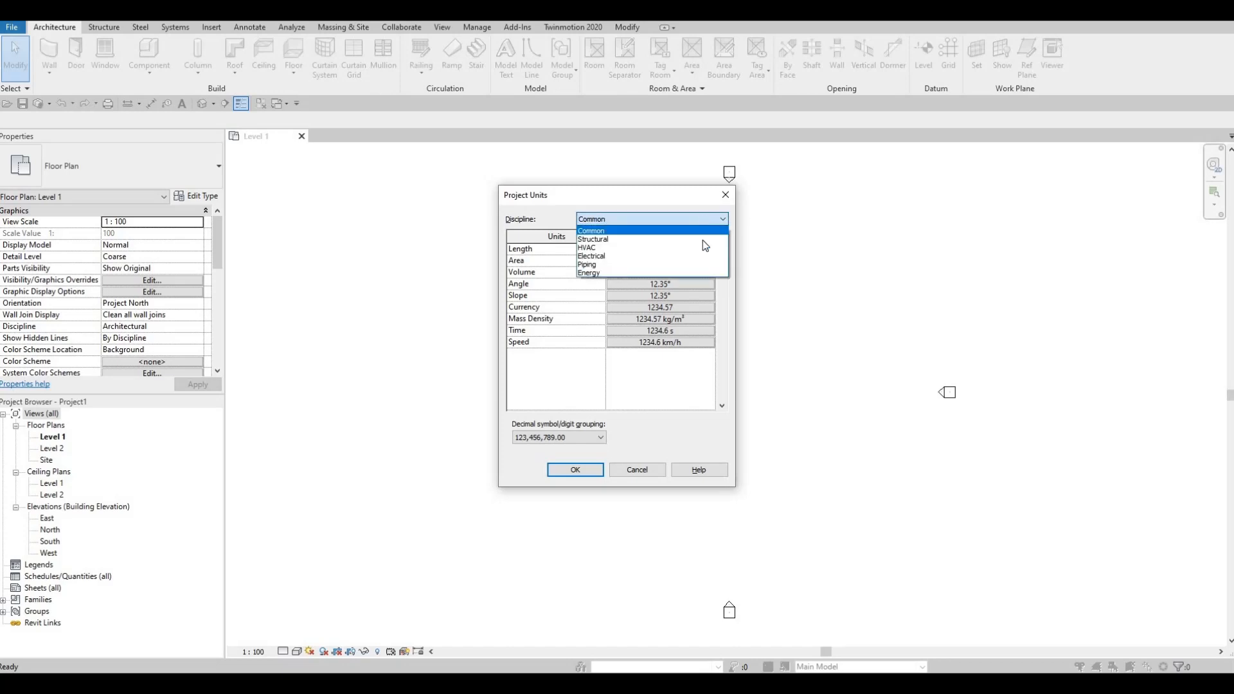
key(Escape)
click(699, 248)
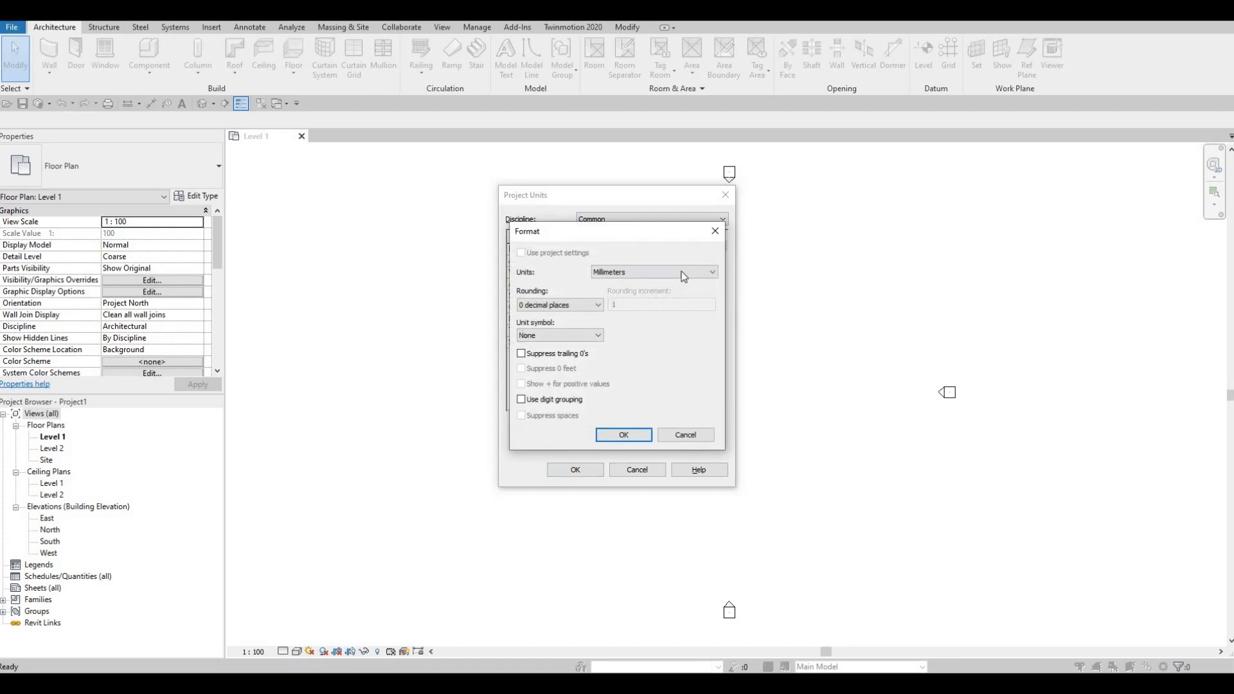
click(682, 271)
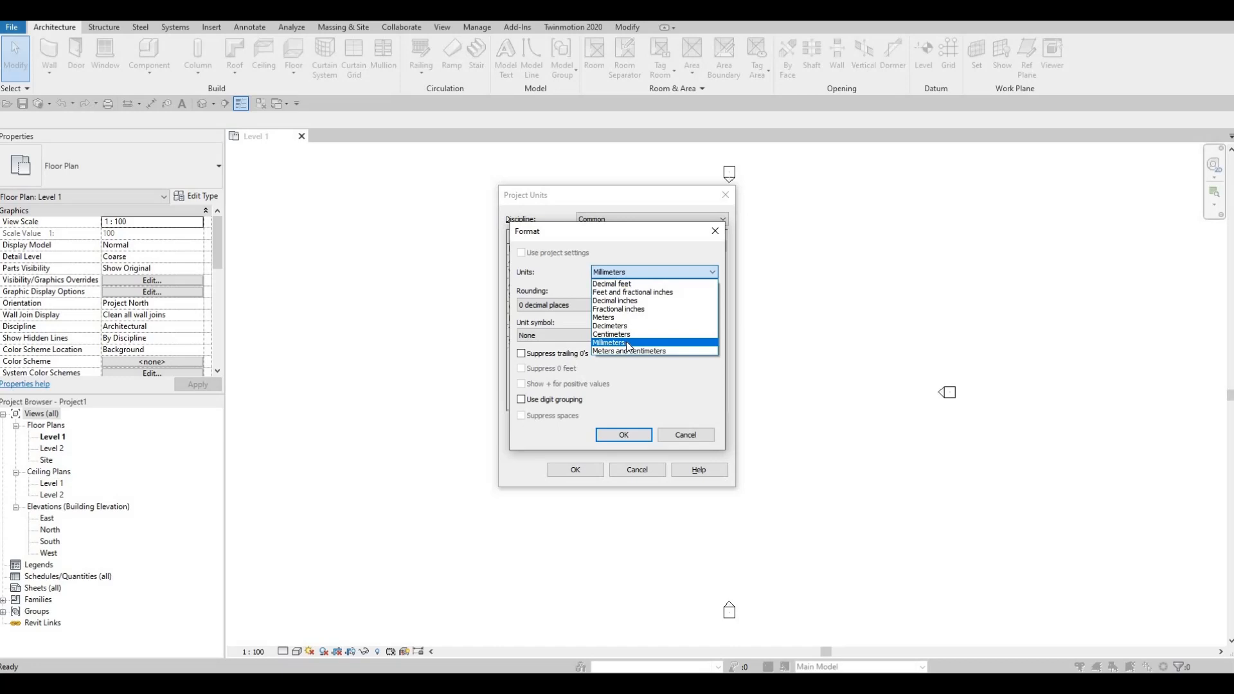
key(Escape)
key(Escape)
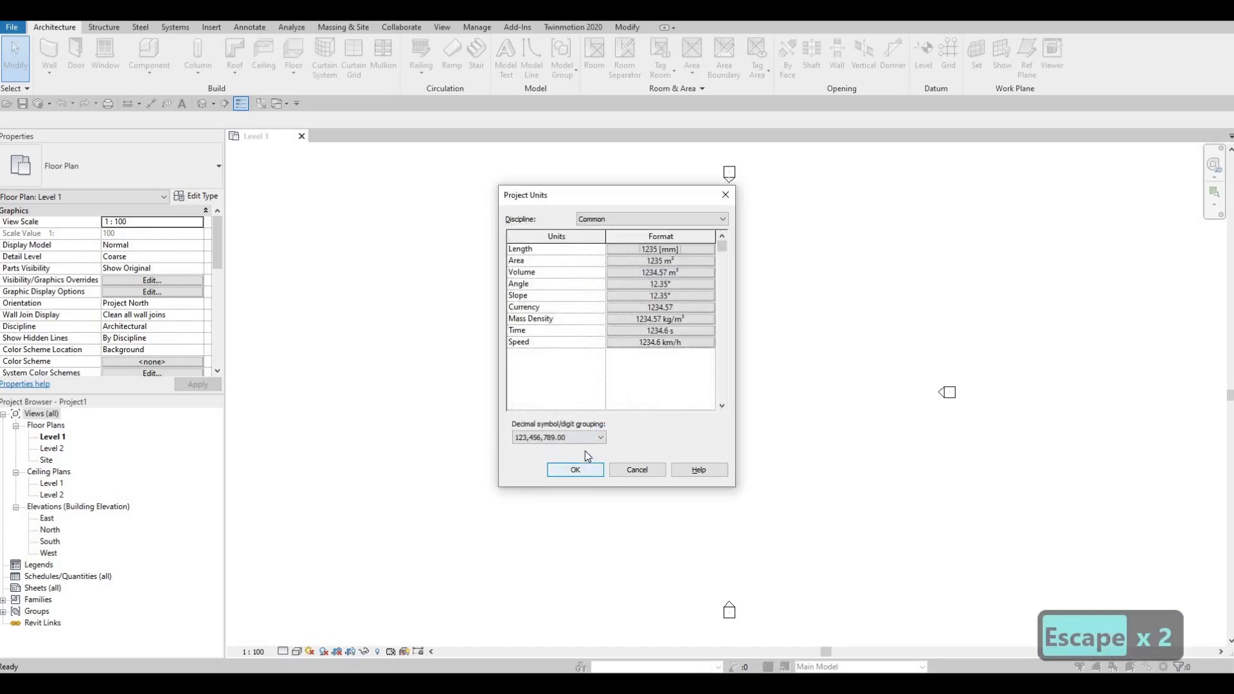
key(Escape)
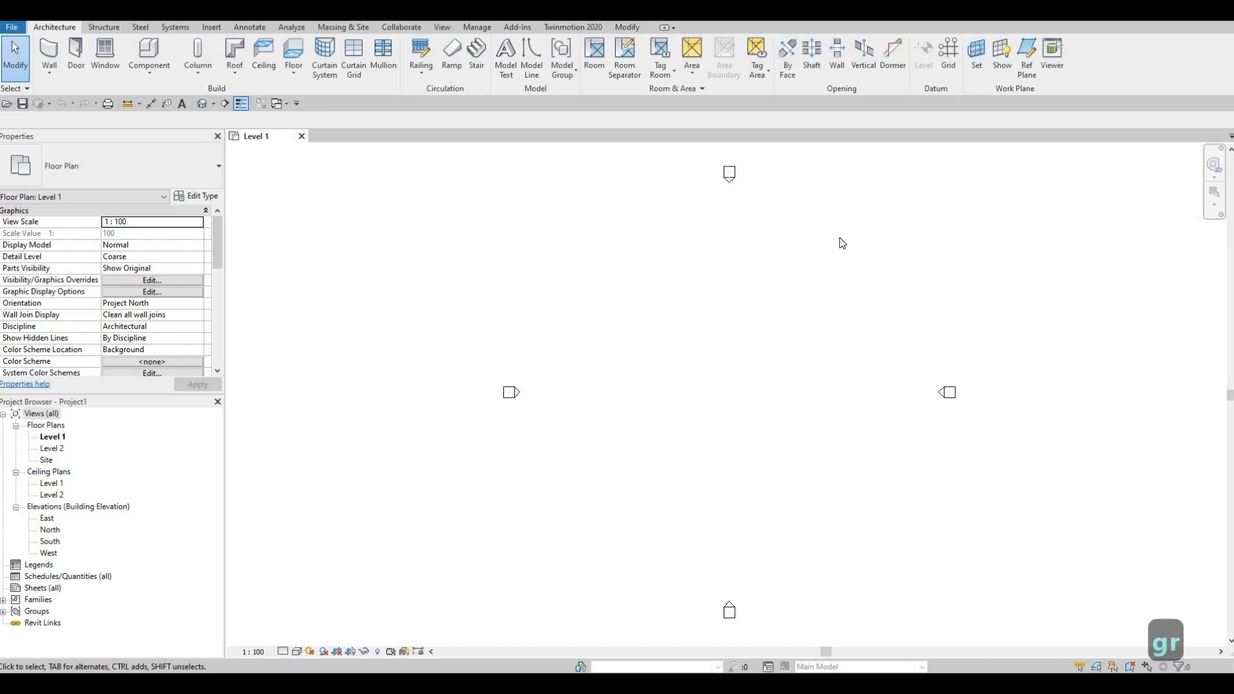
- Draw a vertical grid line on Level 1 between the elevation markers, slightly left of their centre
key(g)
key(r)
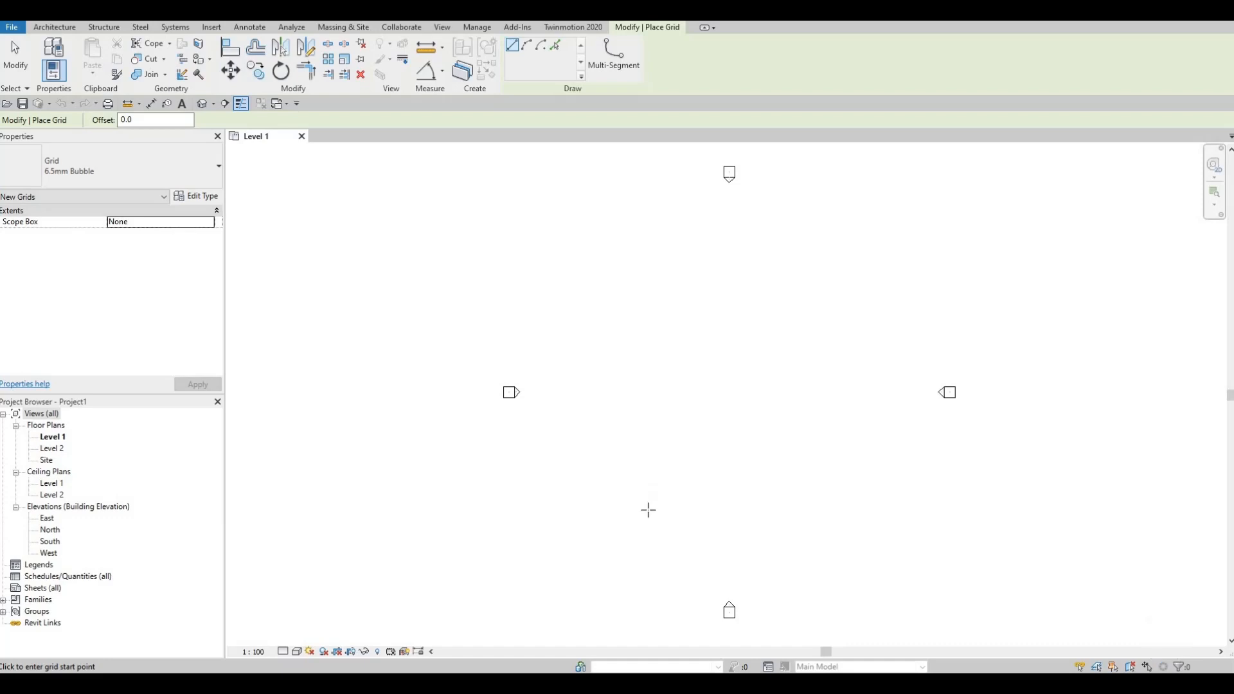
click(662, 531)
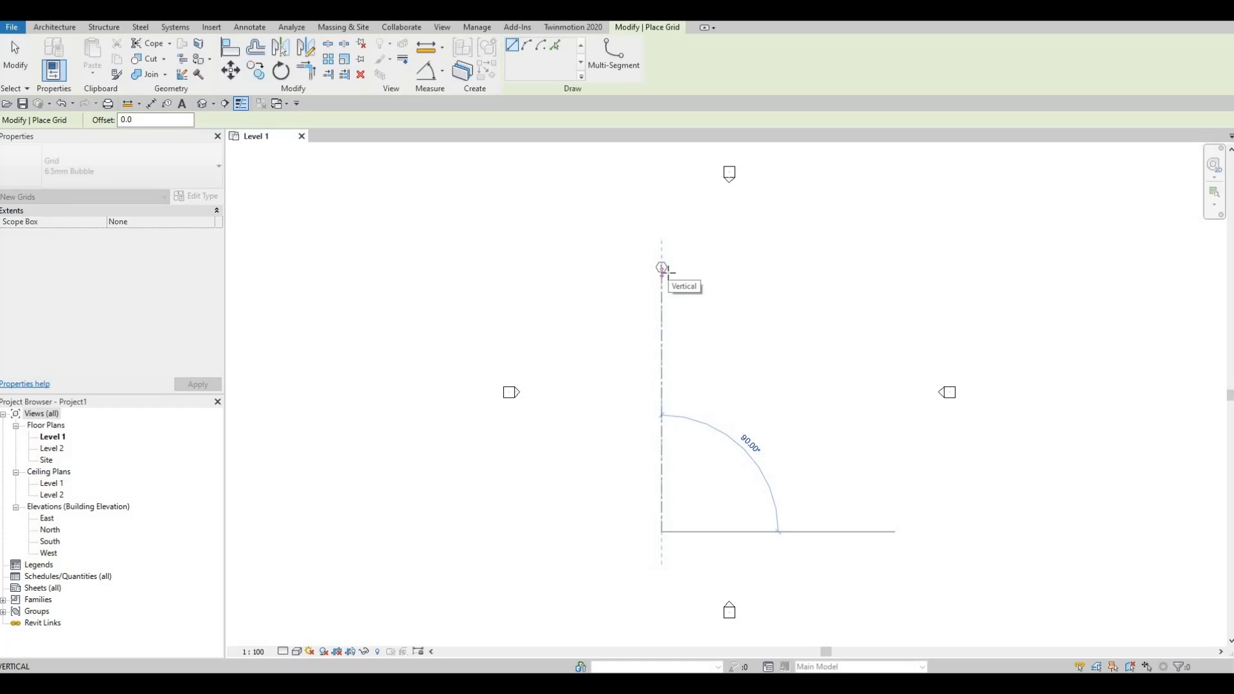
click(662, 268)
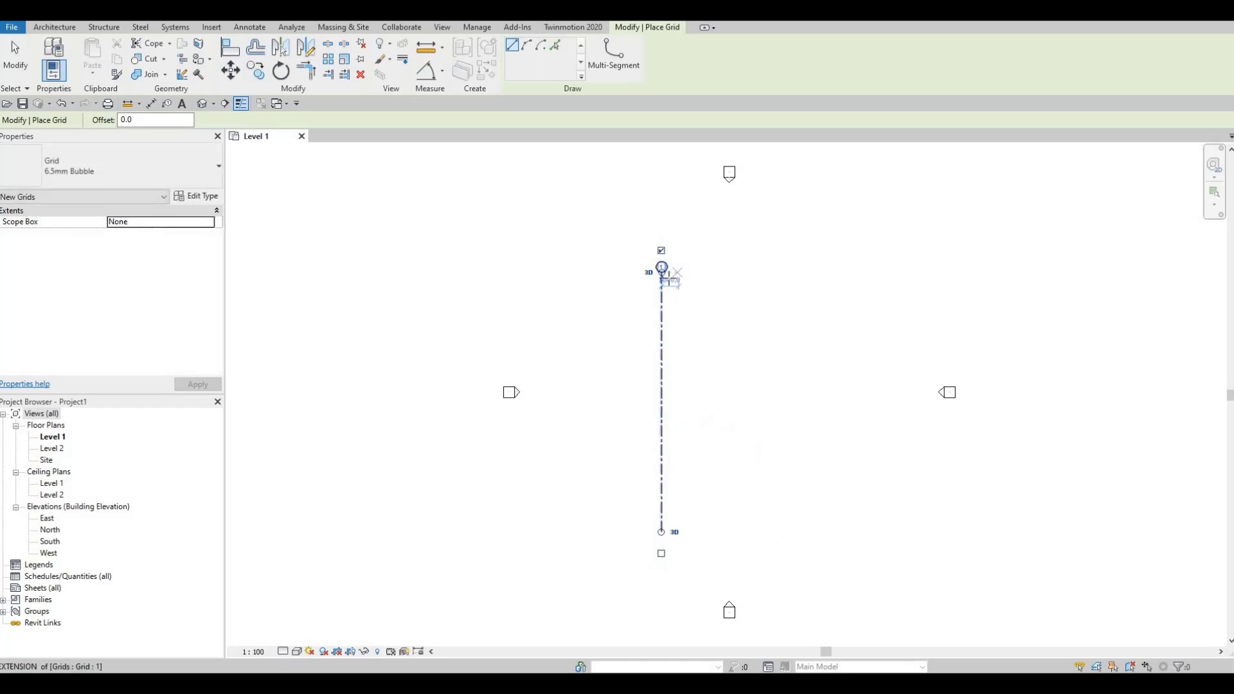
scroll(663, 280, up, 4)
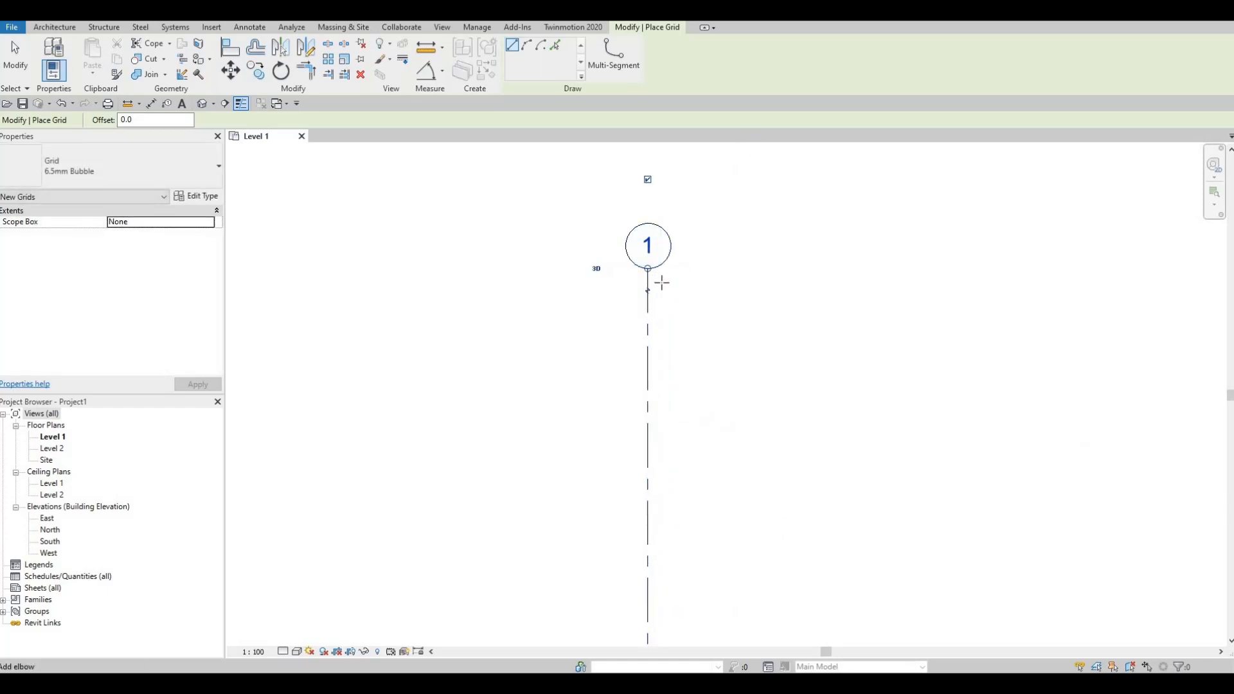
scroll(662, 283, down, 5)
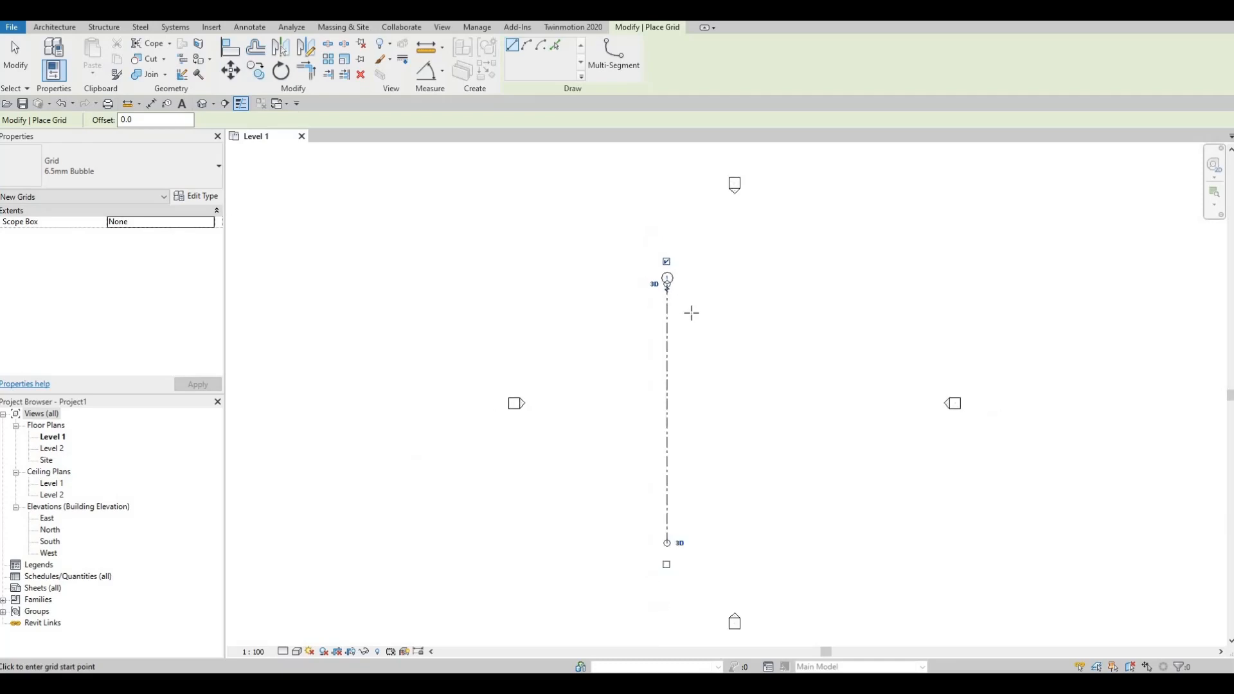
key(Escape)
key(Escape)
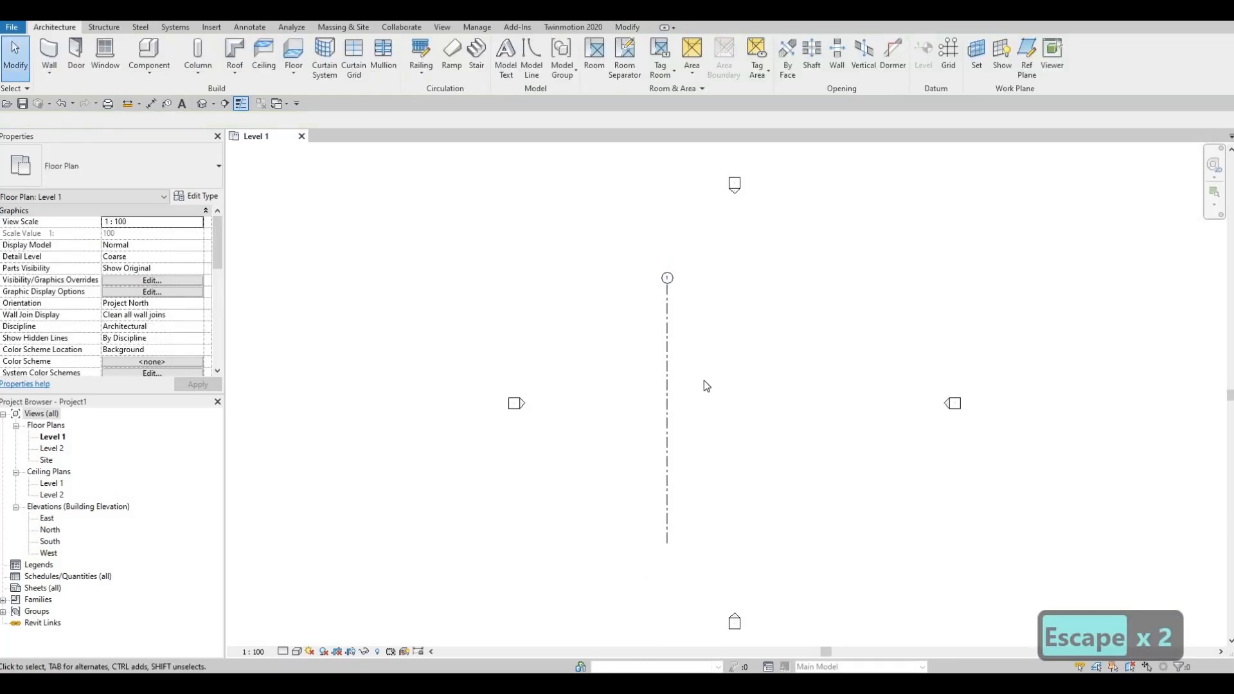
scroll(733, 182, down, 1)
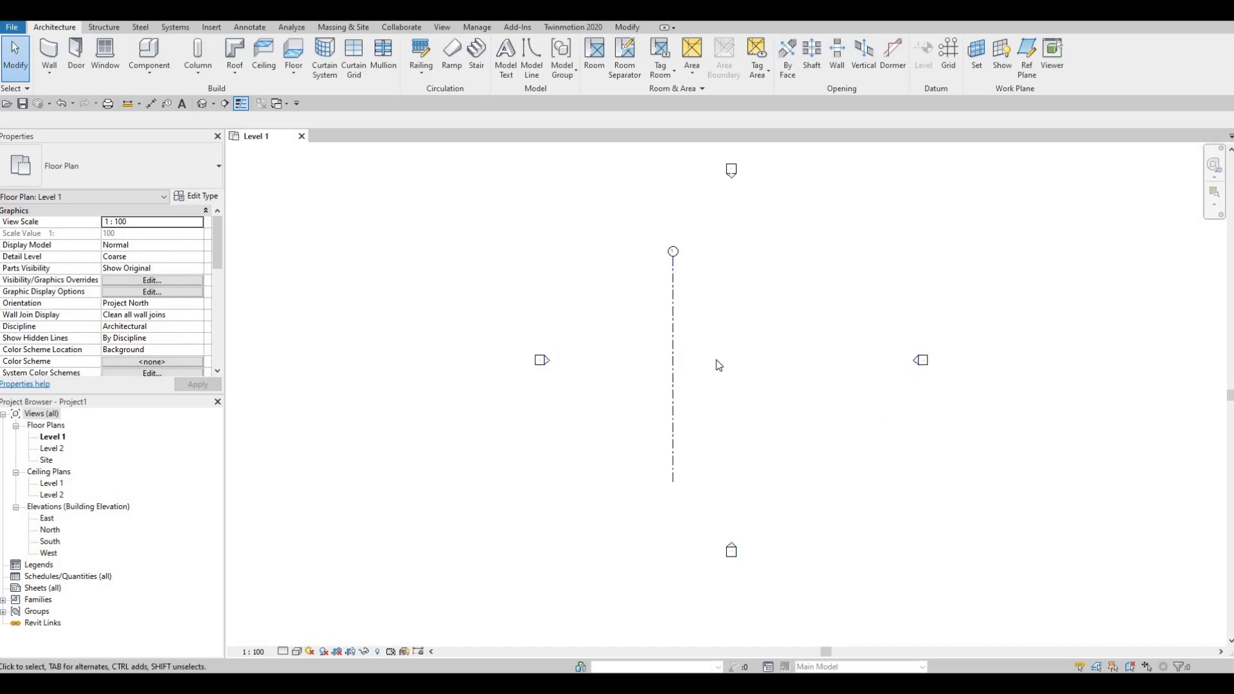
scroll(716, 362, down, 1)
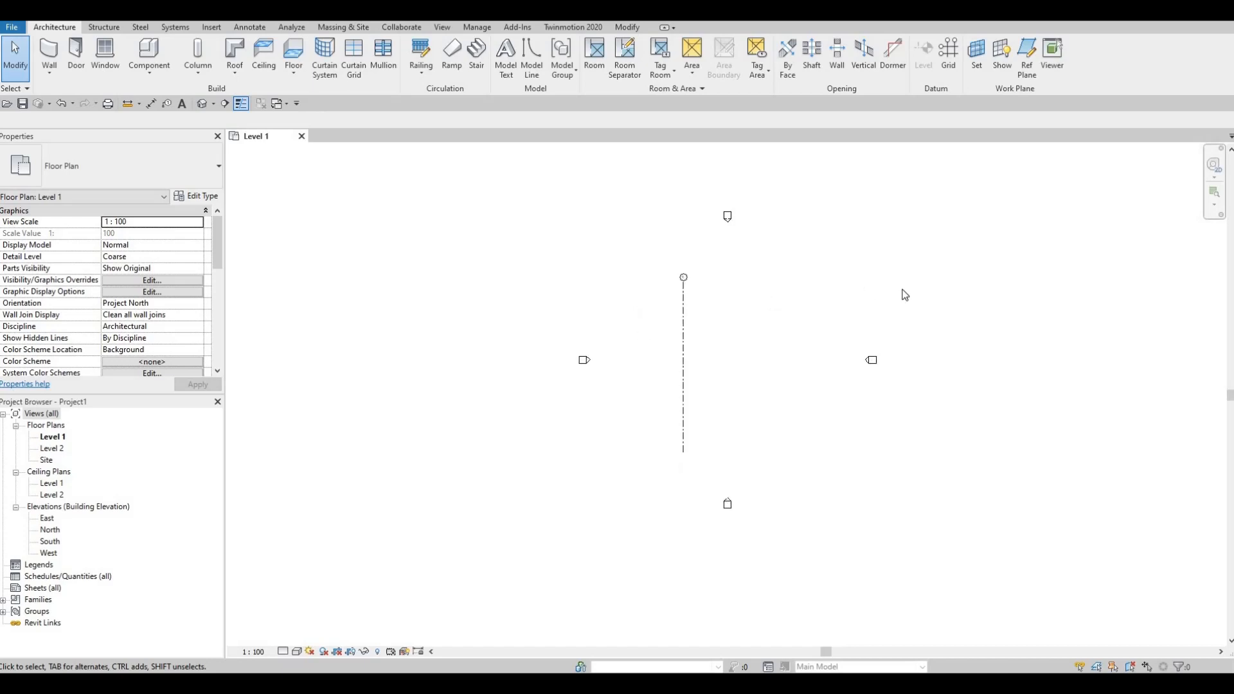
click(683, 289)
click(873, 363)
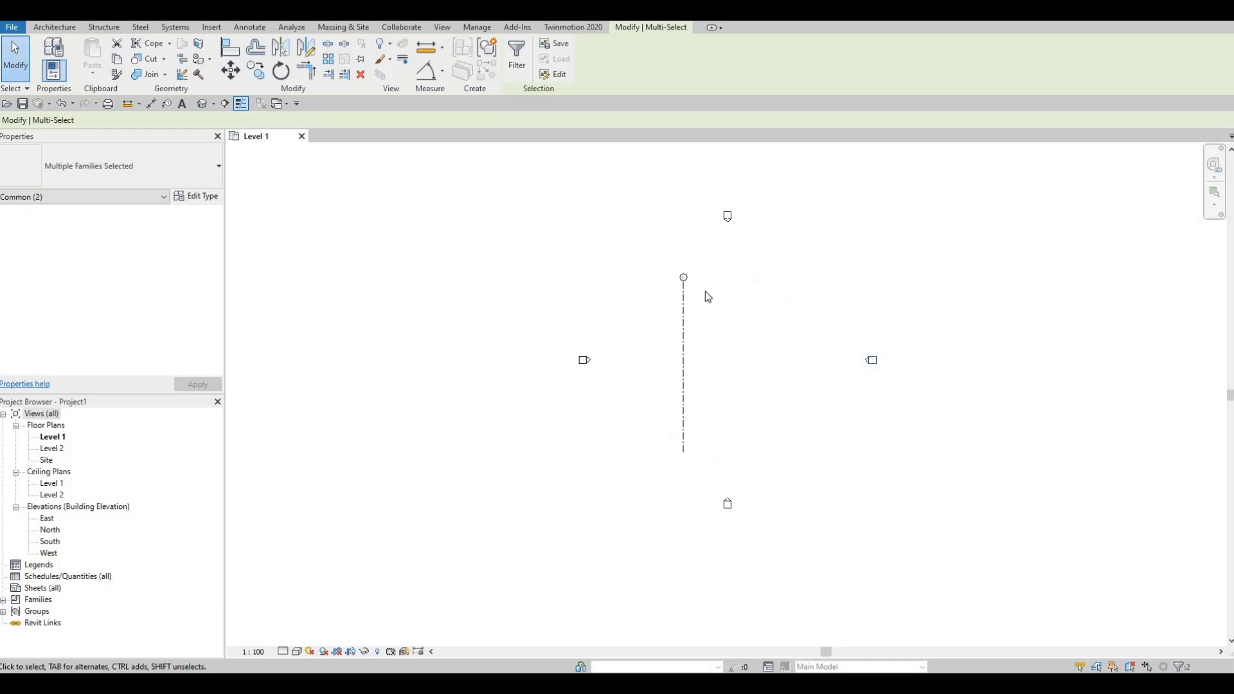
key(F1)
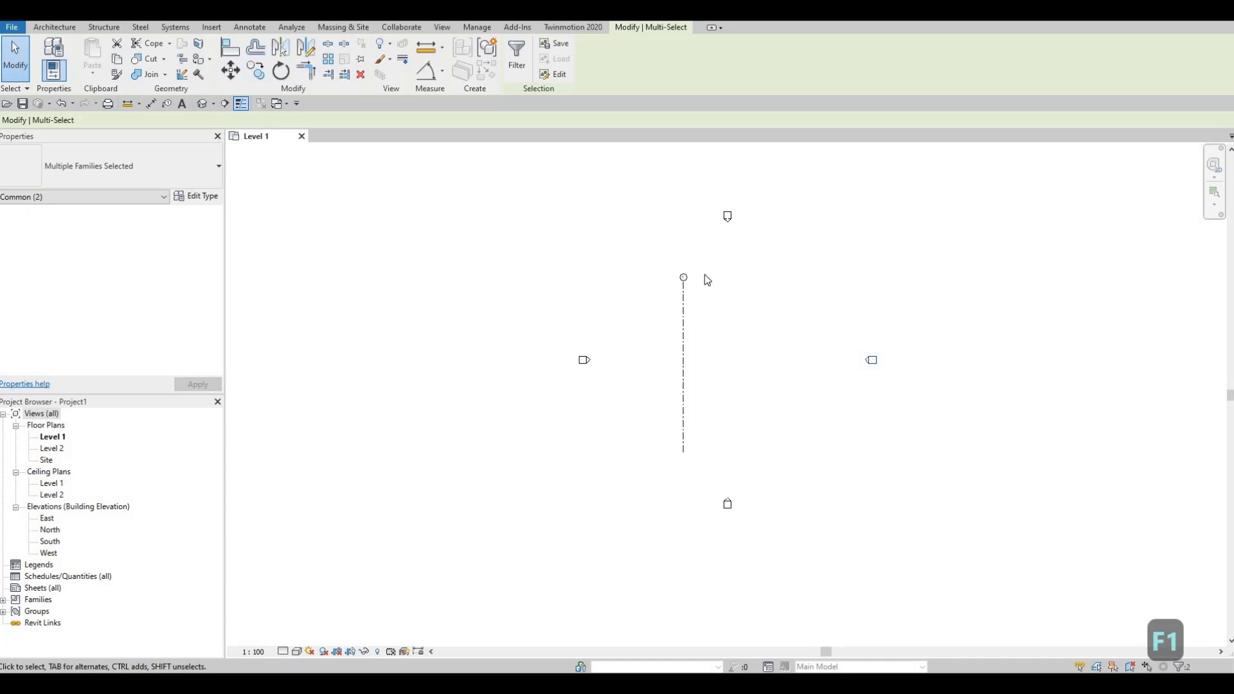
scroll(694, 295, up, 3)
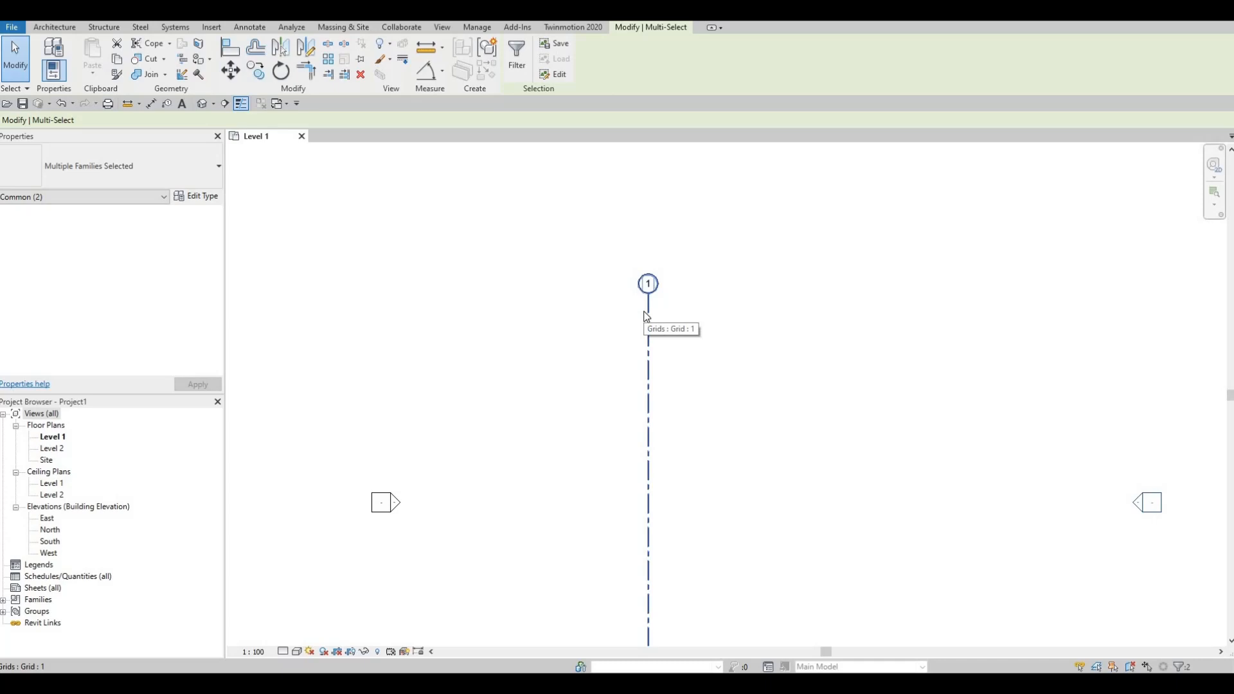
- Copy grid line 1 with multiple copying enabled, placing the first copy 4590 mm horizontally to its right
click(647, 316)
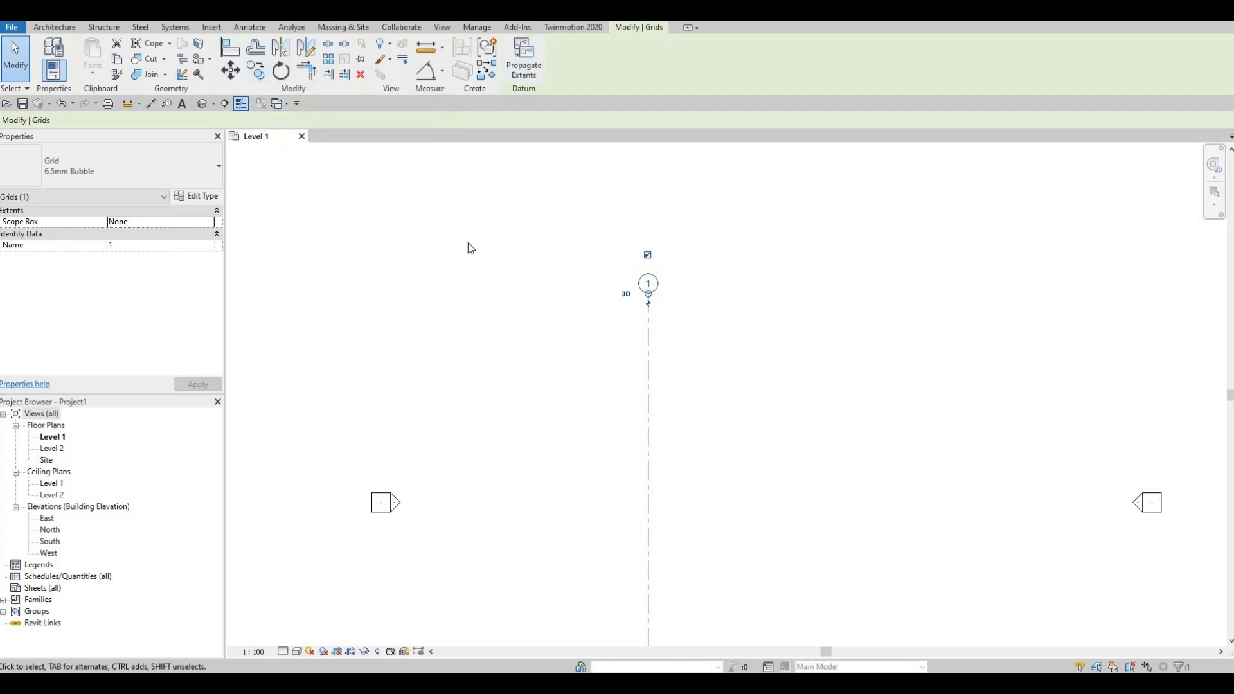
key(c)
key(o)
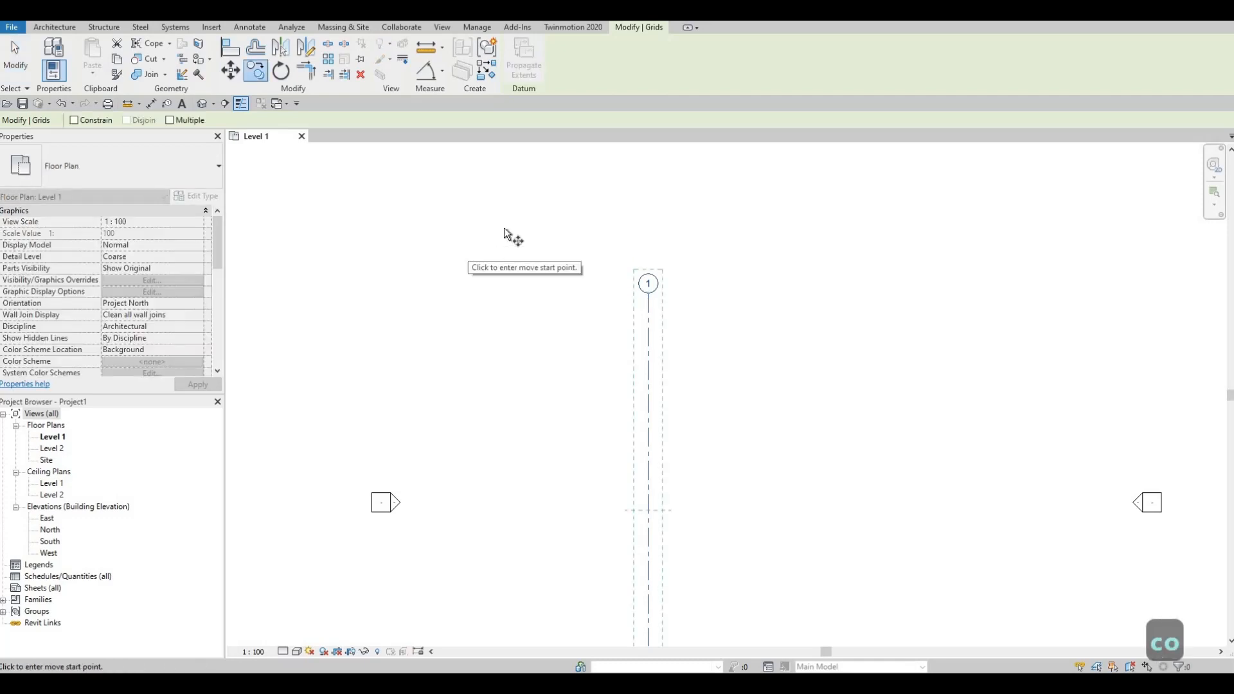
click(170, 120)
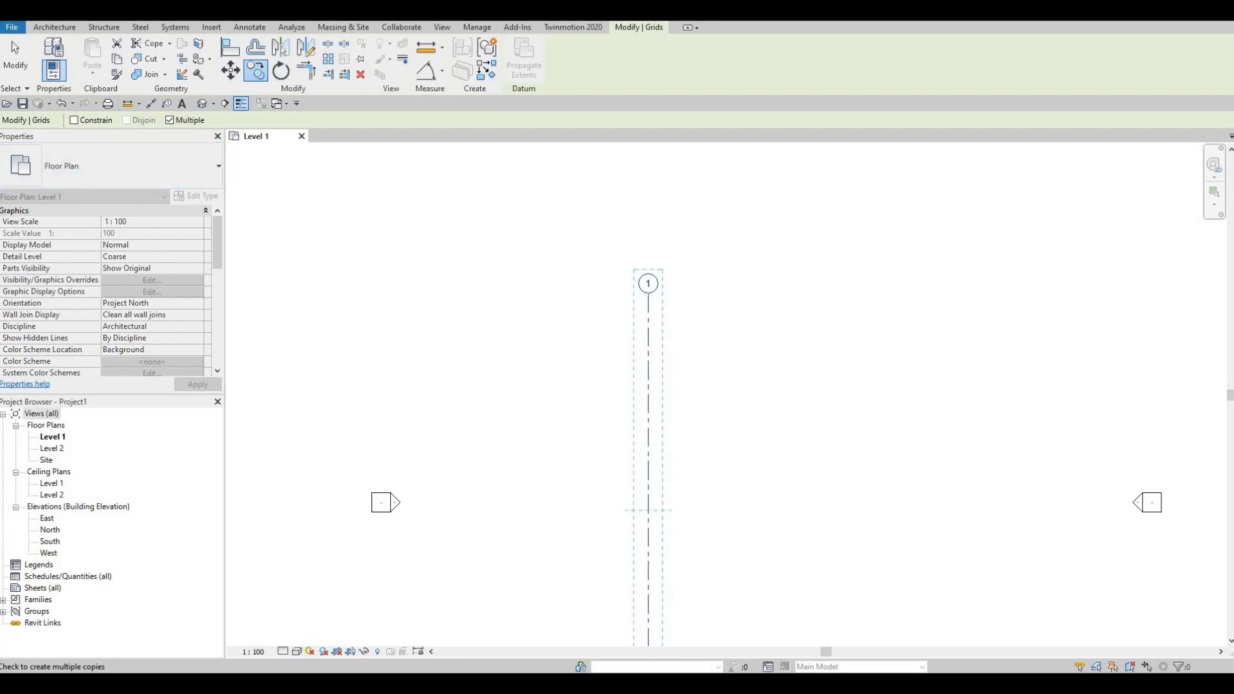
click(648, 302)
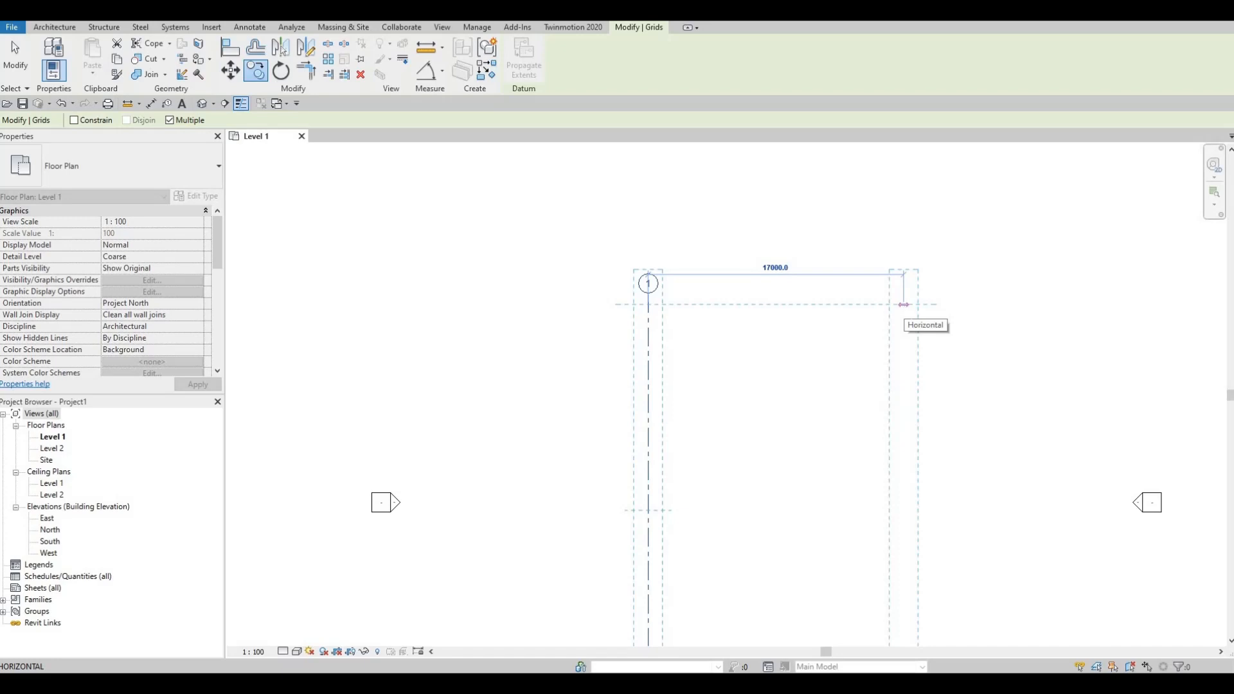
text(4590)
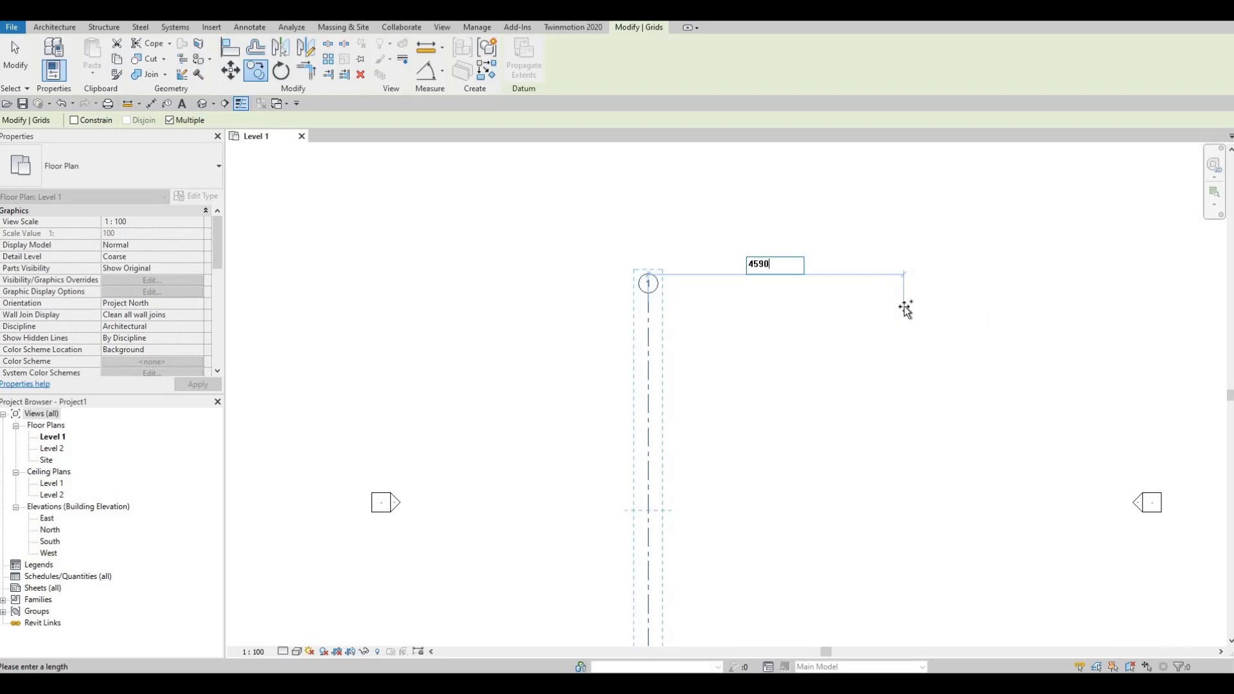
key(Return)
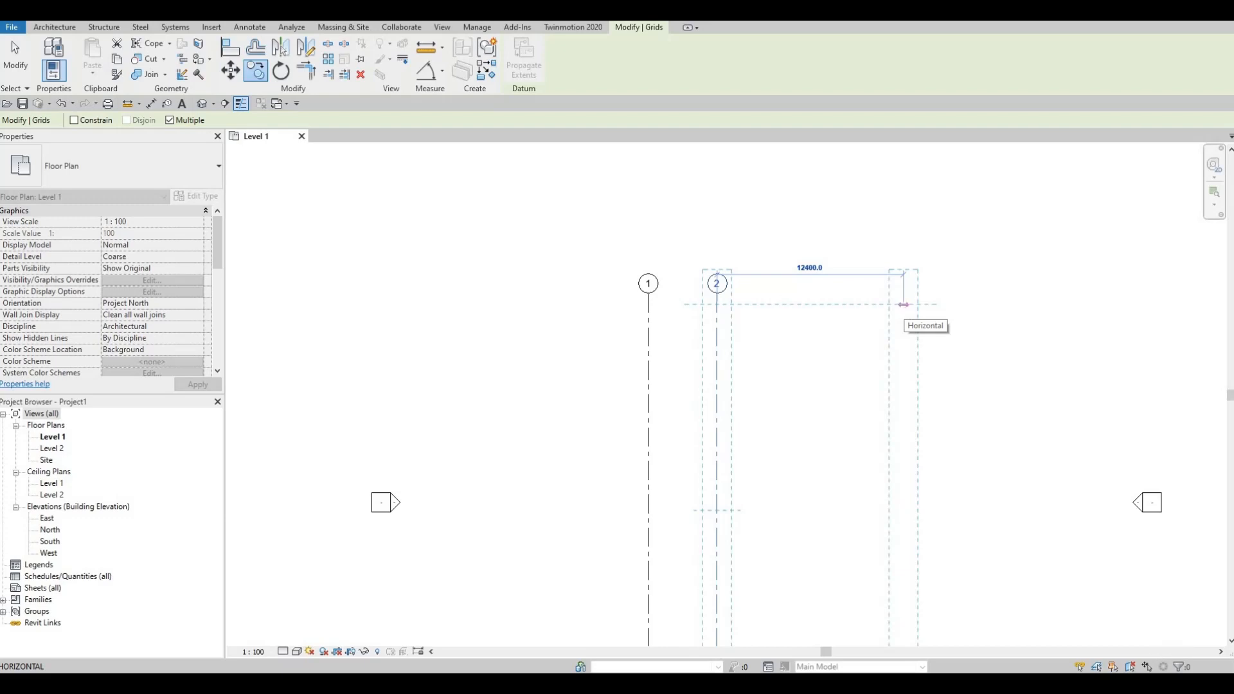
- Place three further grid line copies to the right of grid 2 at successive spacings of 3940, 3925 and 2420 mm
text(39)
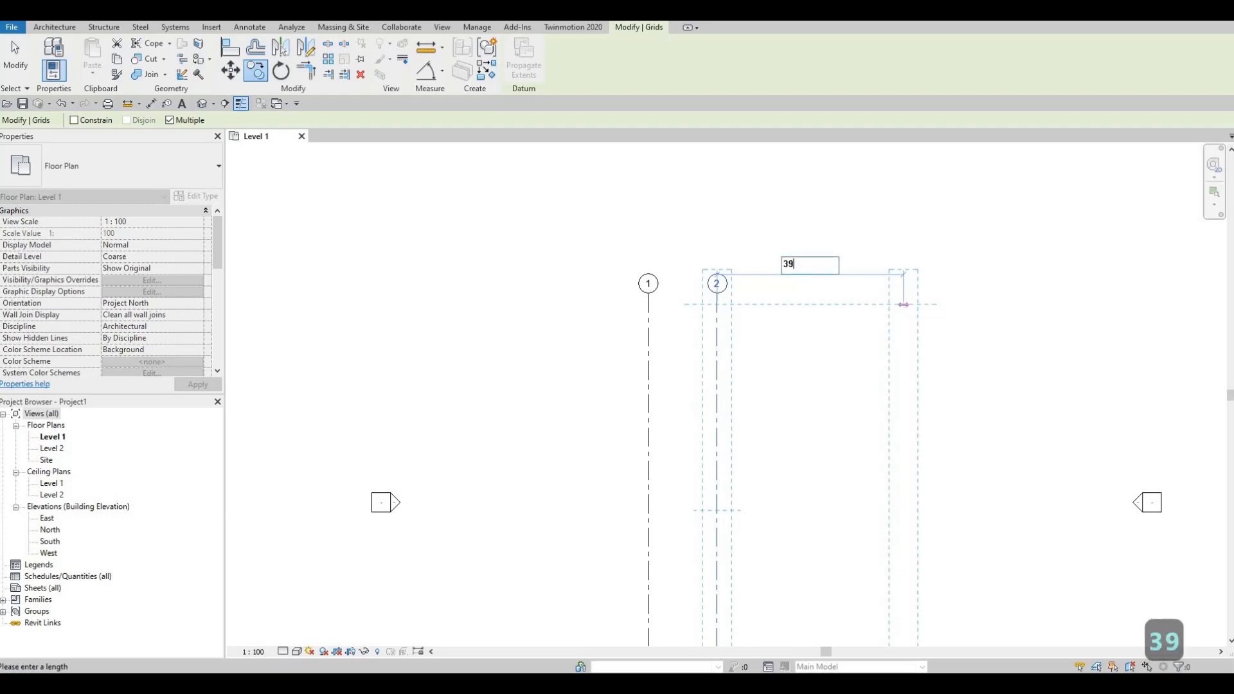
text(40)
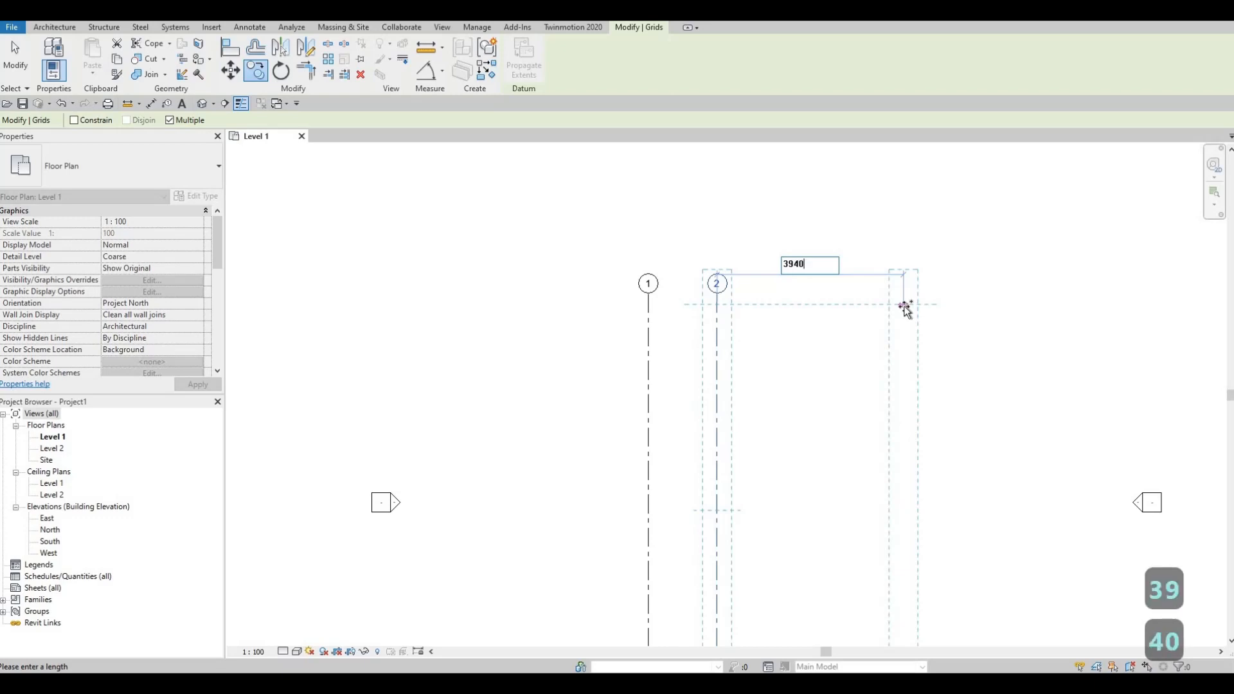
key(Return)
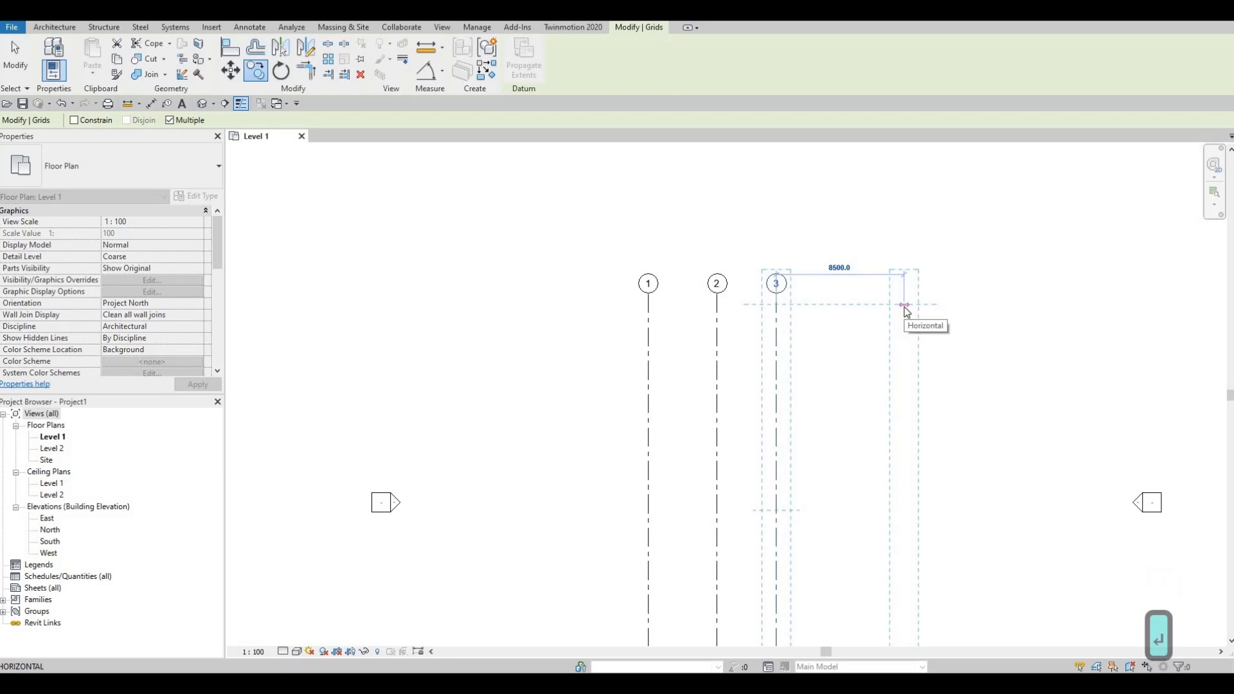
text(39)
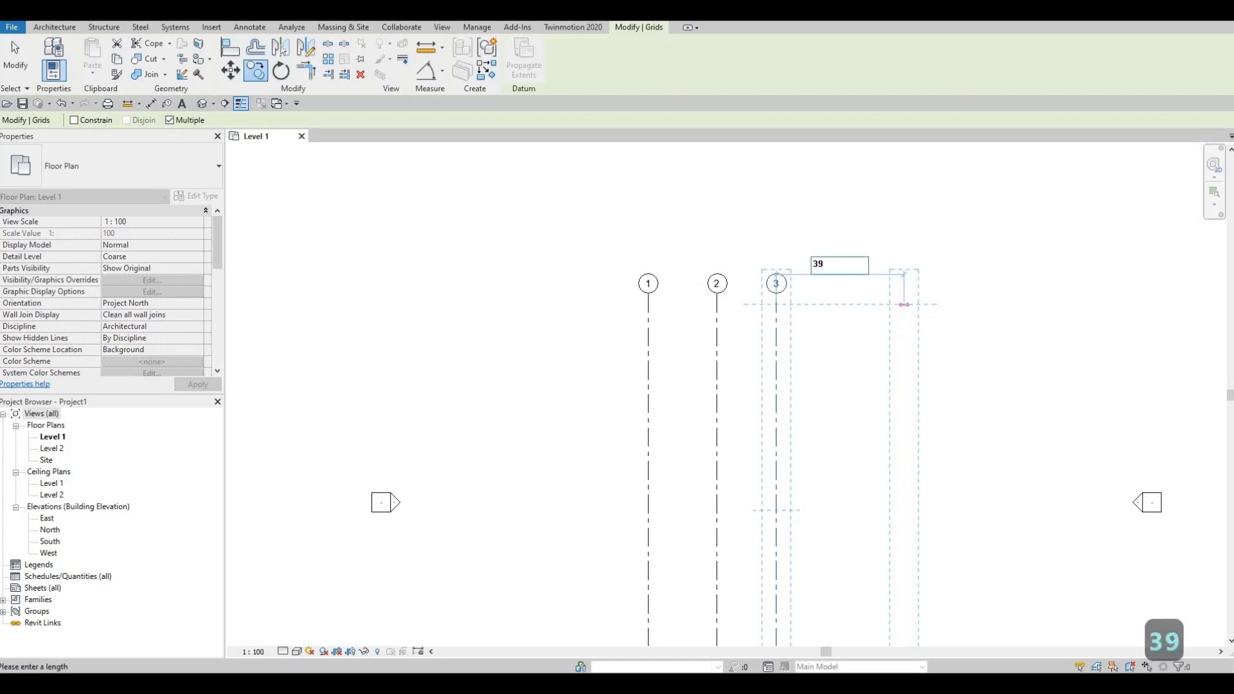
text(25)
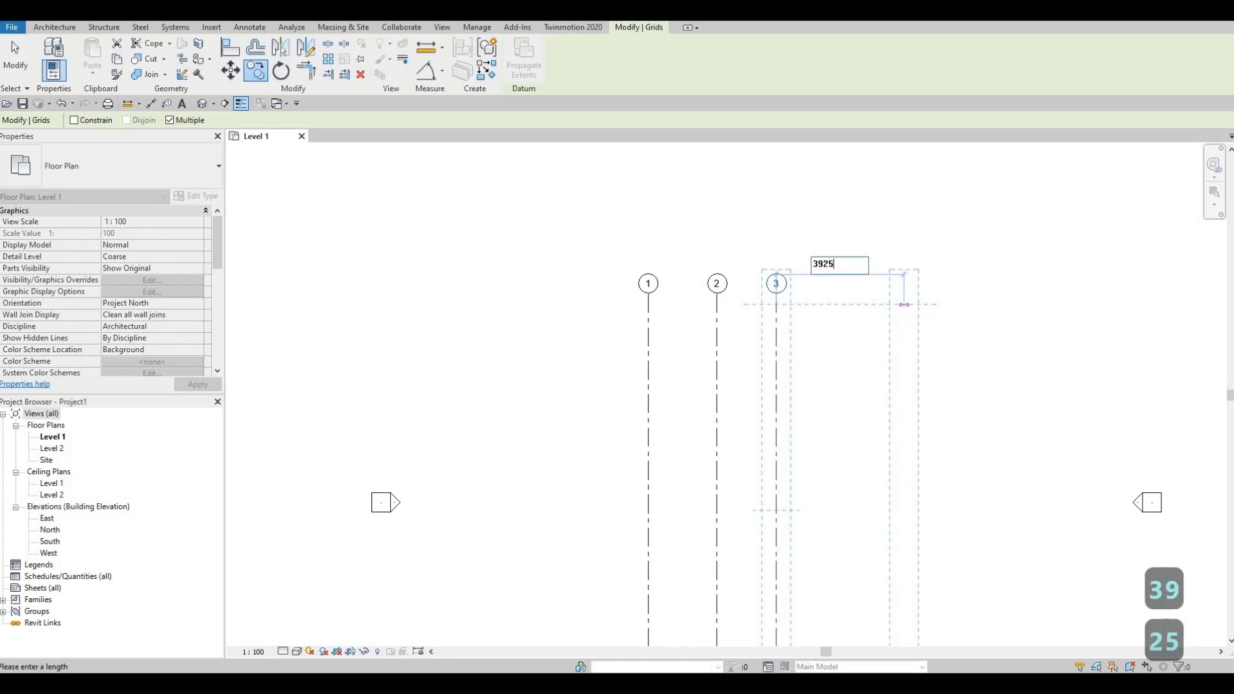
key(Return)
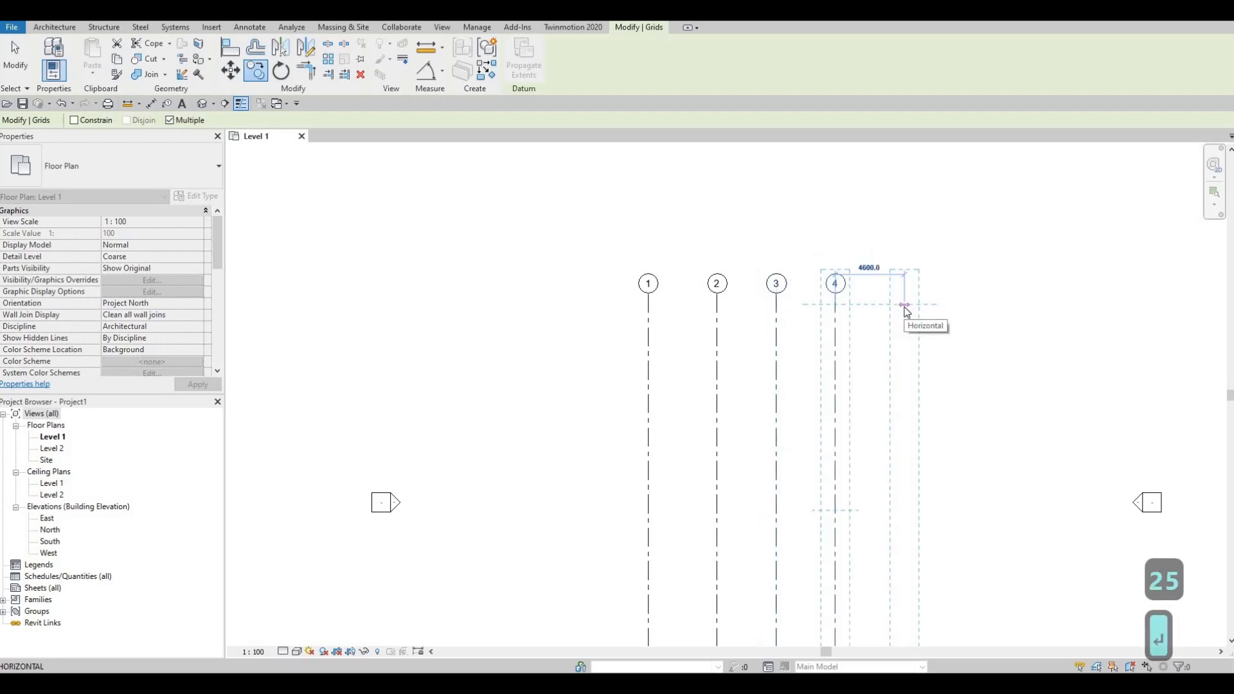
text(24)
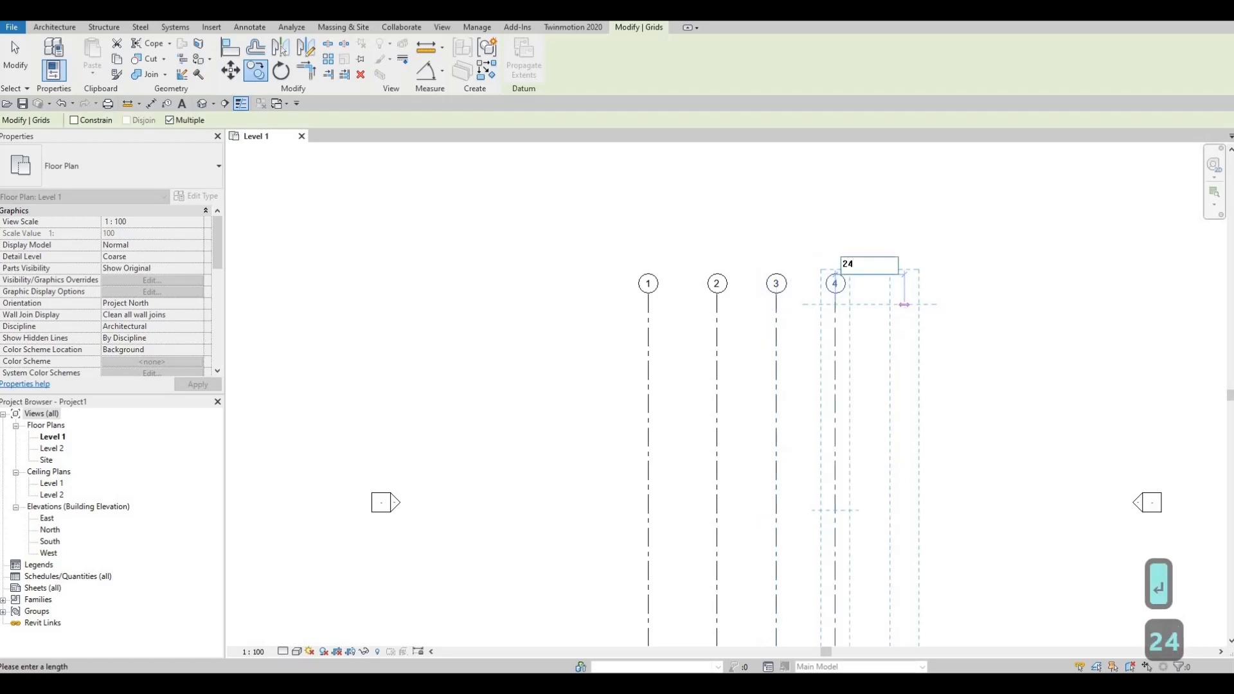
text(20)
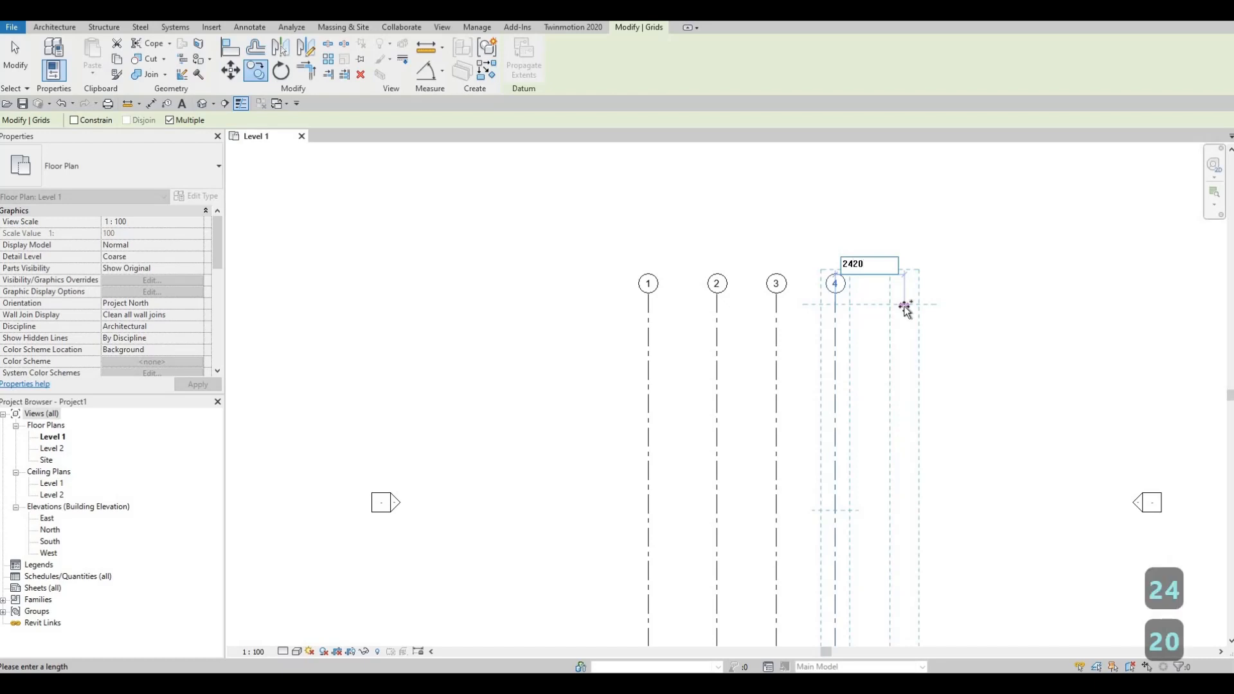
key(Return)
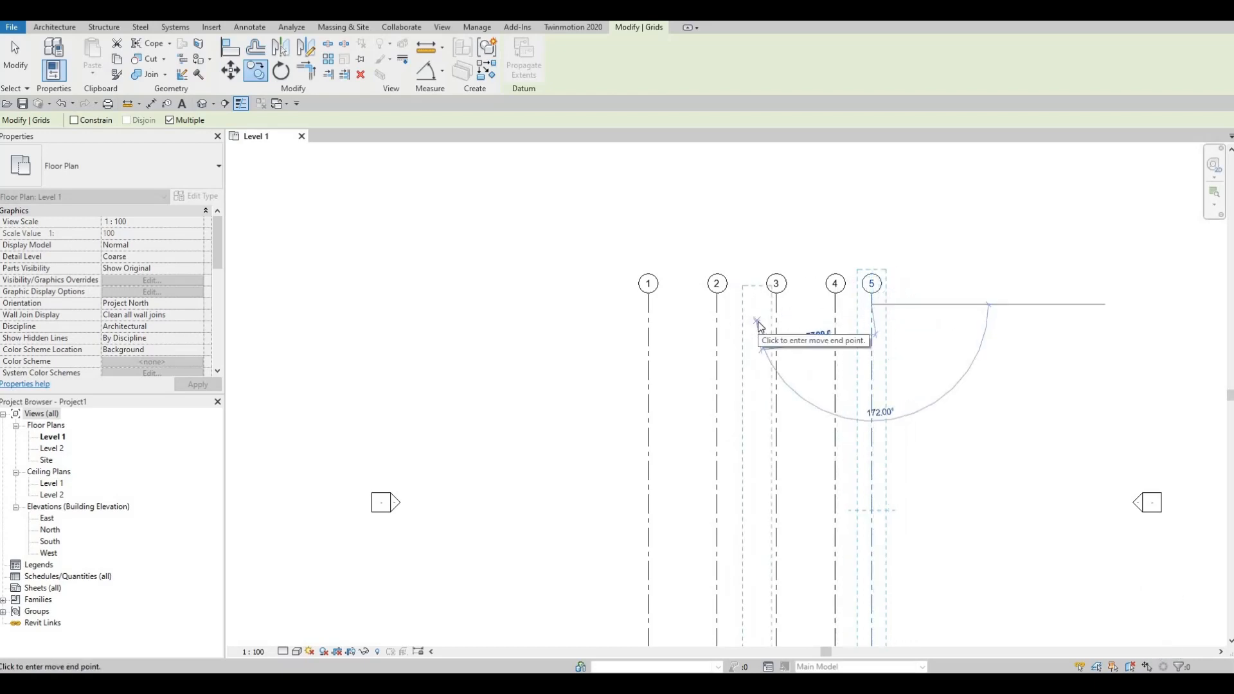
- Draw a horizontal grid line across all five vertical grids in their upper part, ending with its bubble beyond grid 1
key(Escape)
key(Escape)
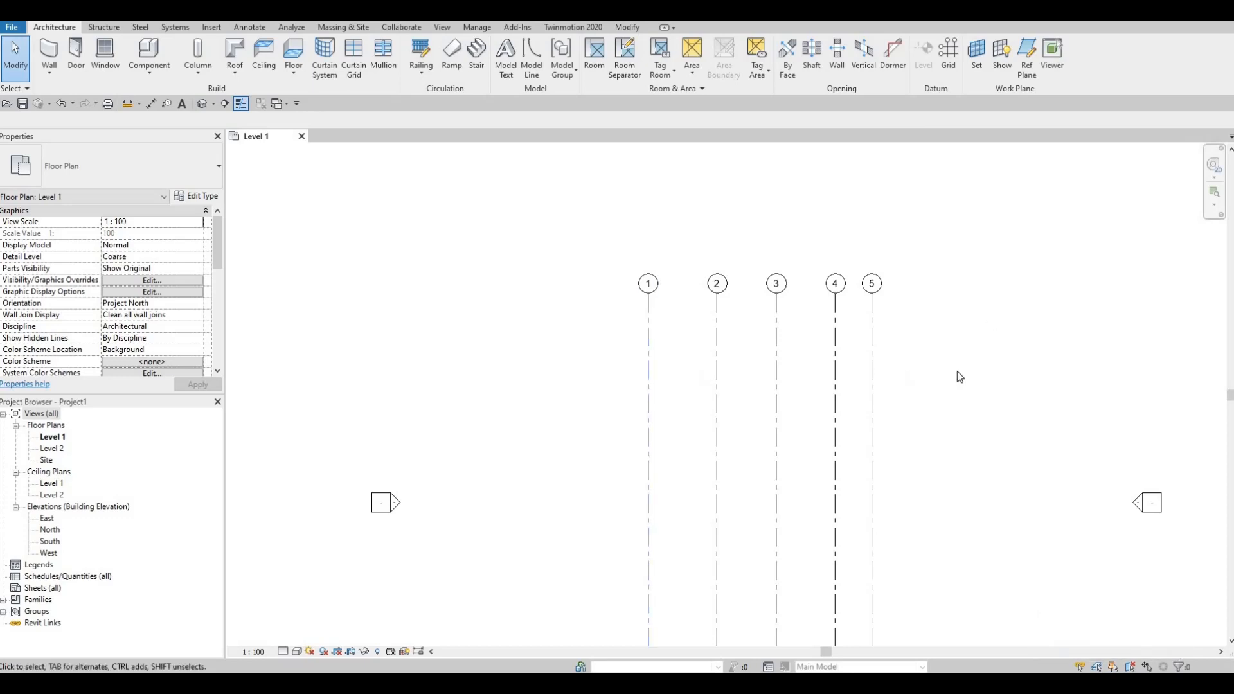
key(g)
key(r)
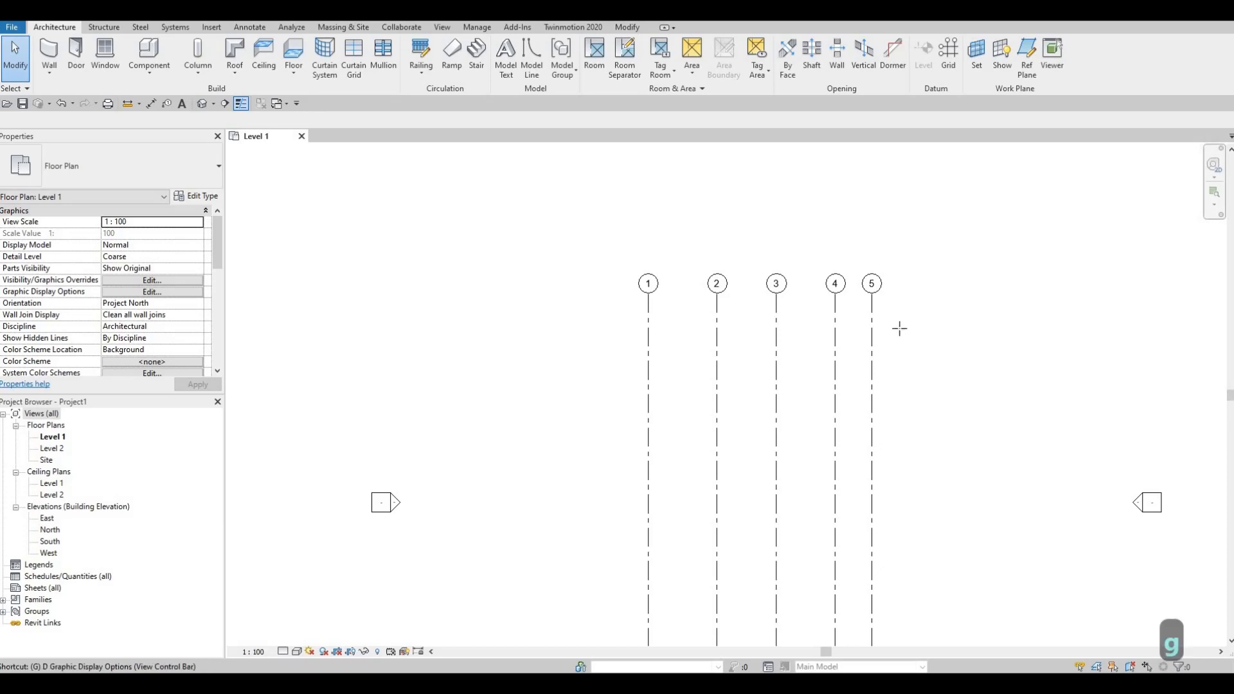
click(67, 29)
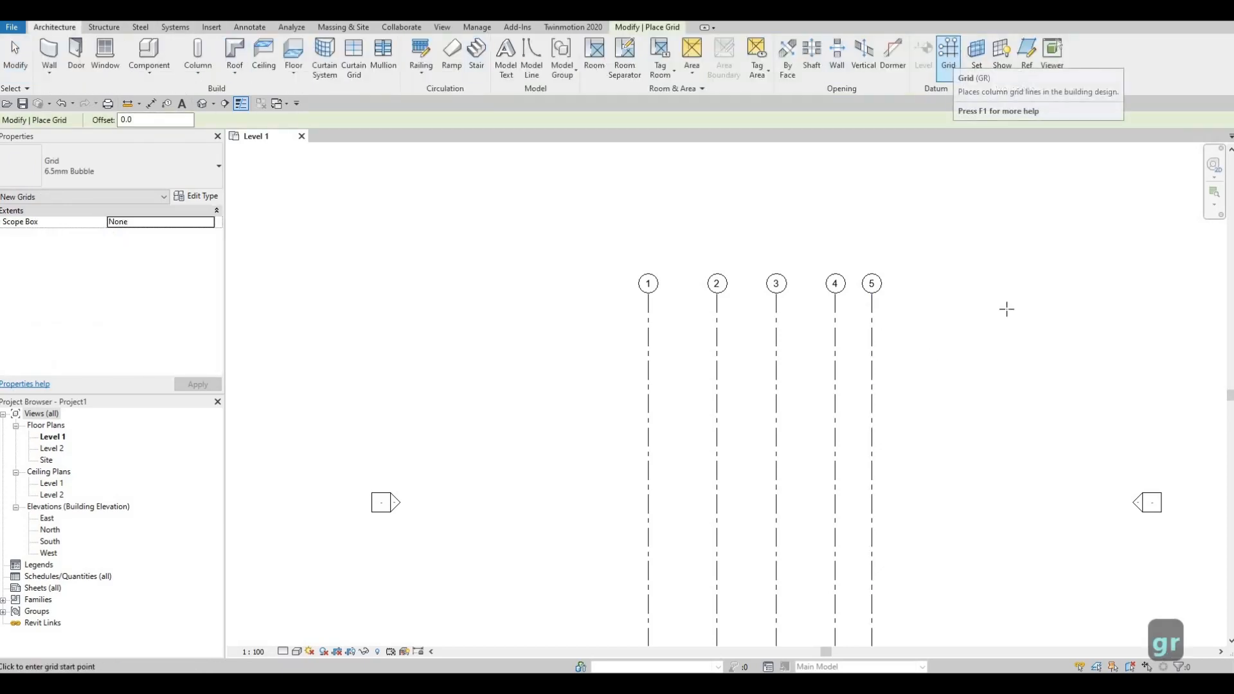
click(970, 399)
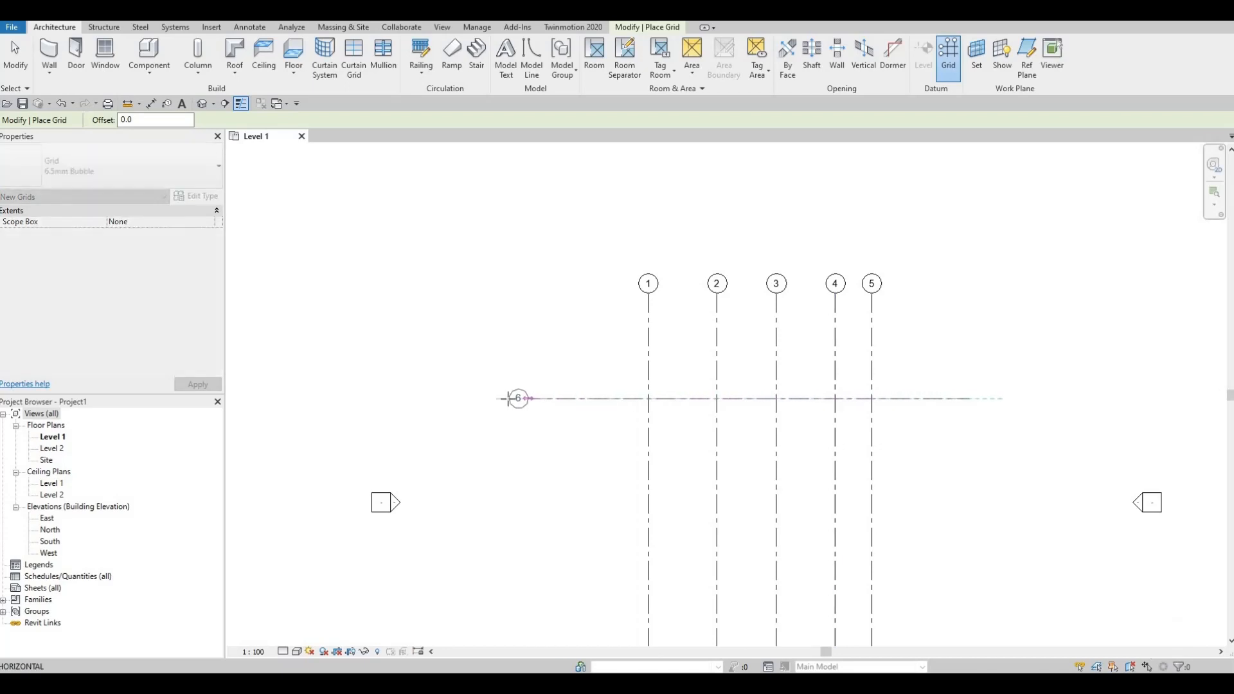
click(507, 399)
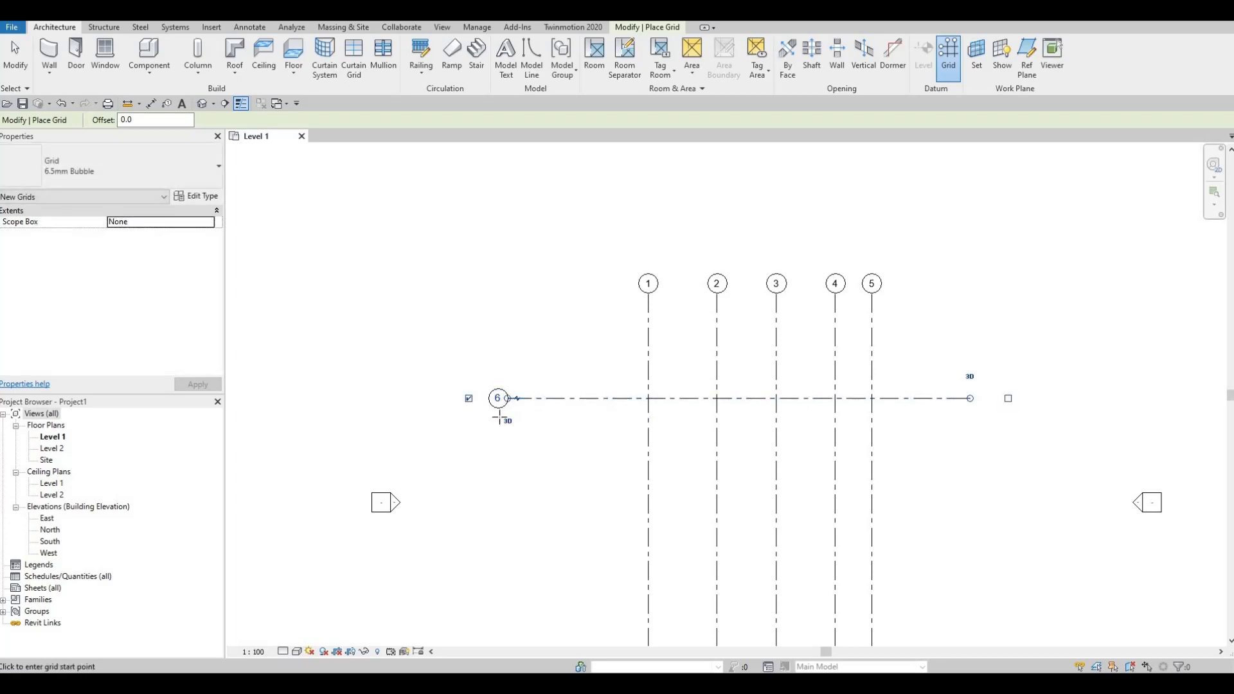
scroll(493, 406, up, 3)
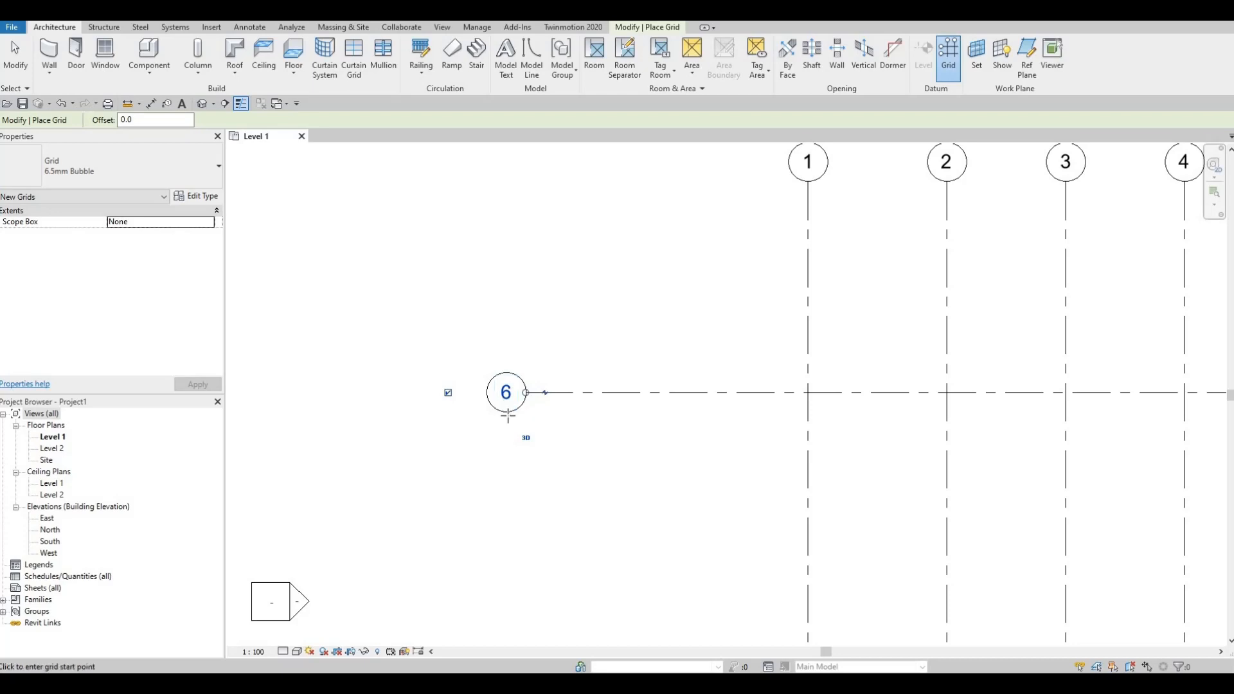
scroll(506, 411, down, 2)
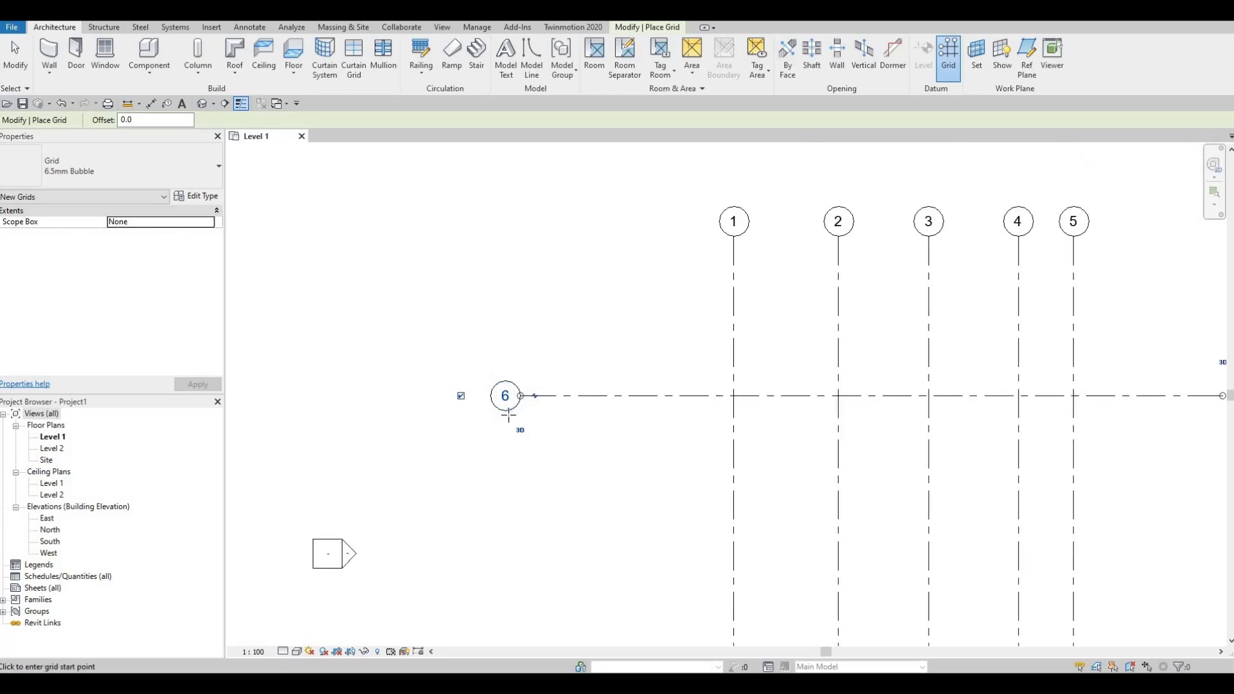
key(Escape)
key(Escape)
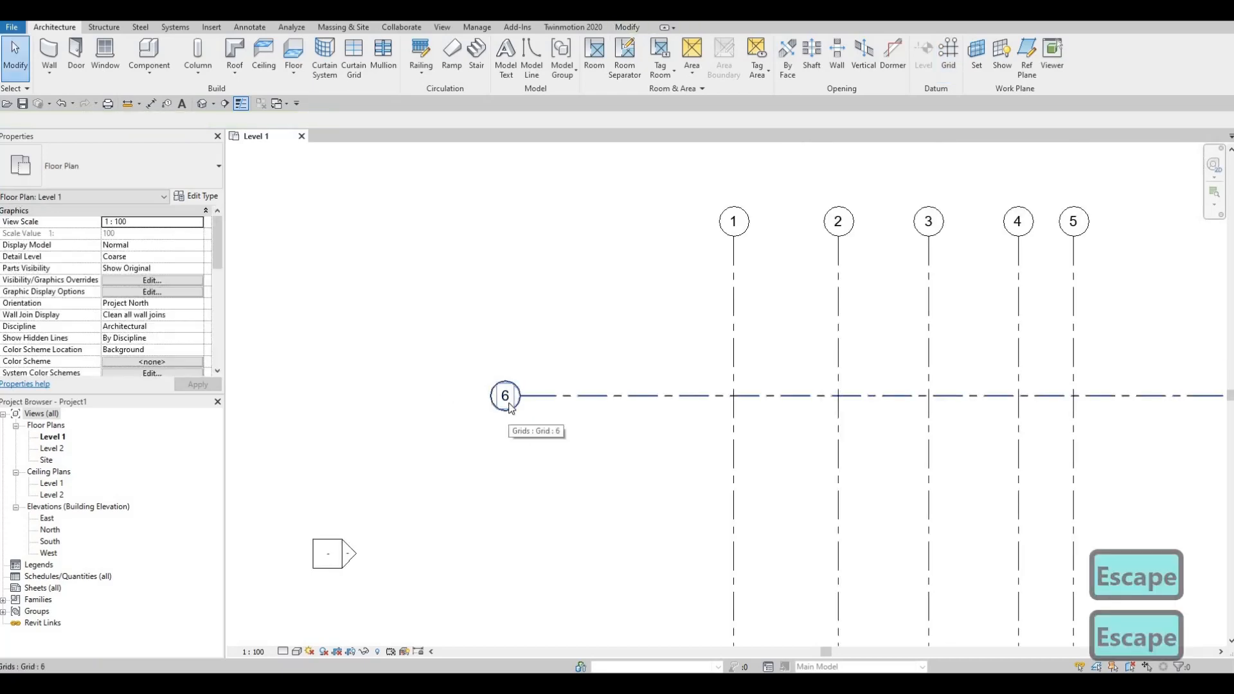
- Rename the new horizontal grid line as A
scroll(506, 398, up, 1)
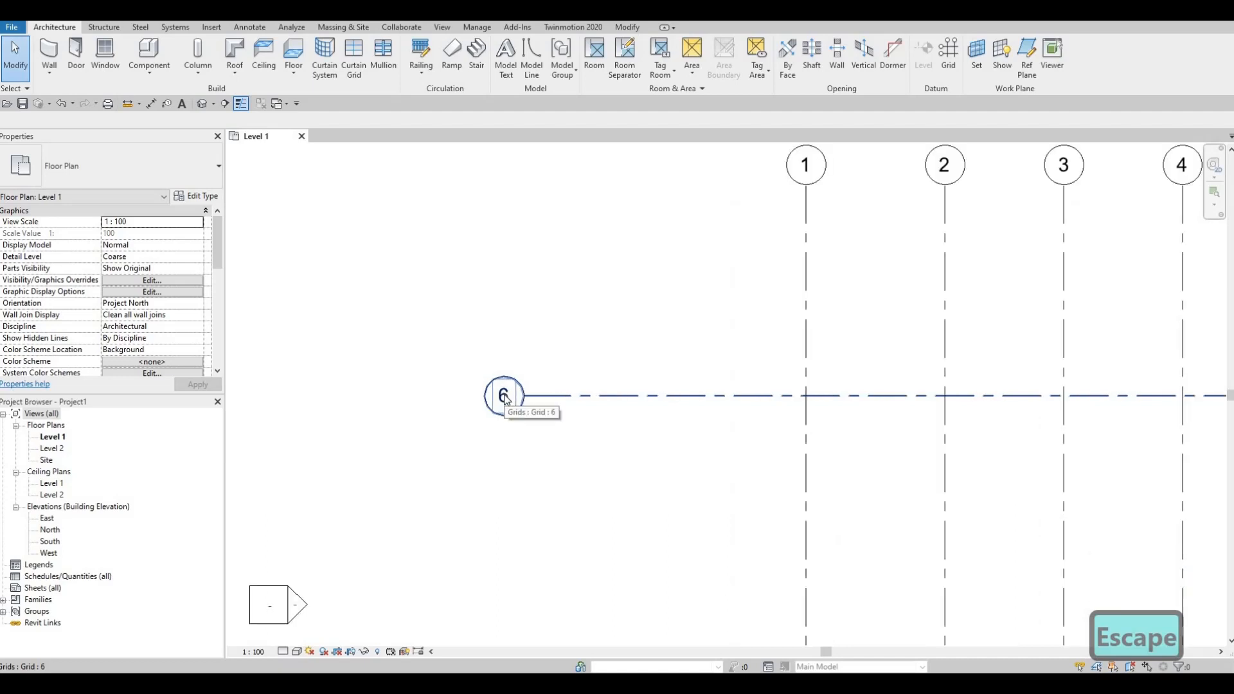
click(504, 399)
click(505, 396)
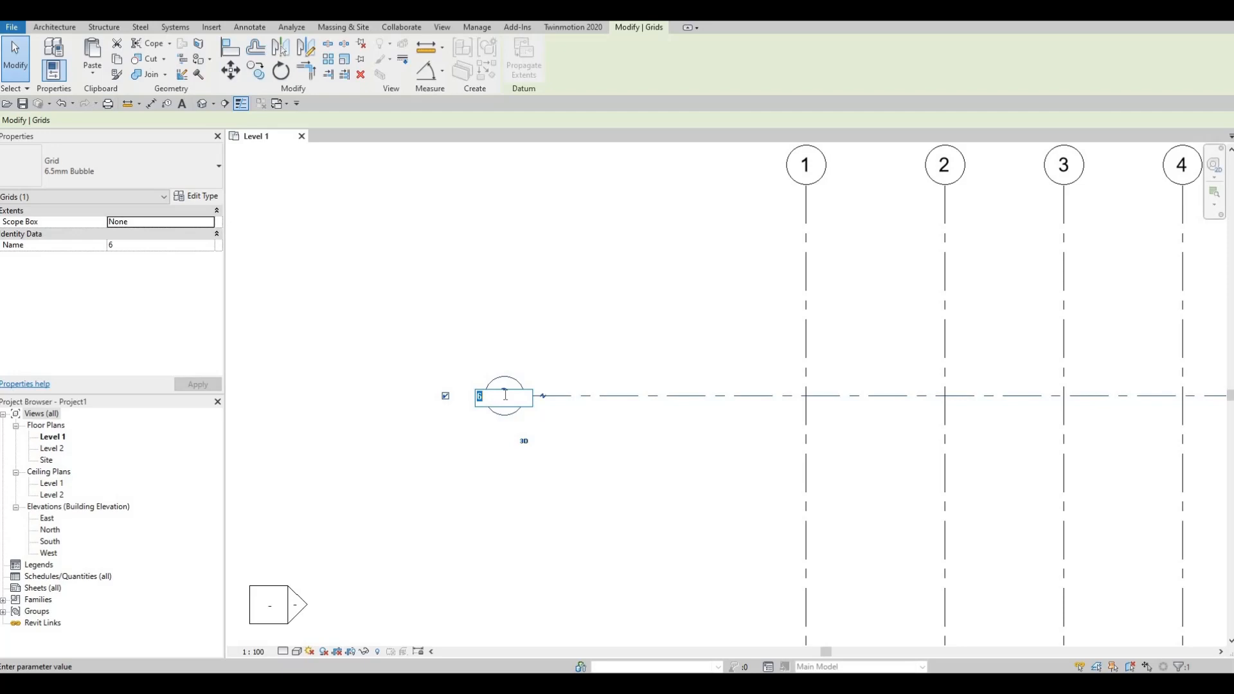
text(A)
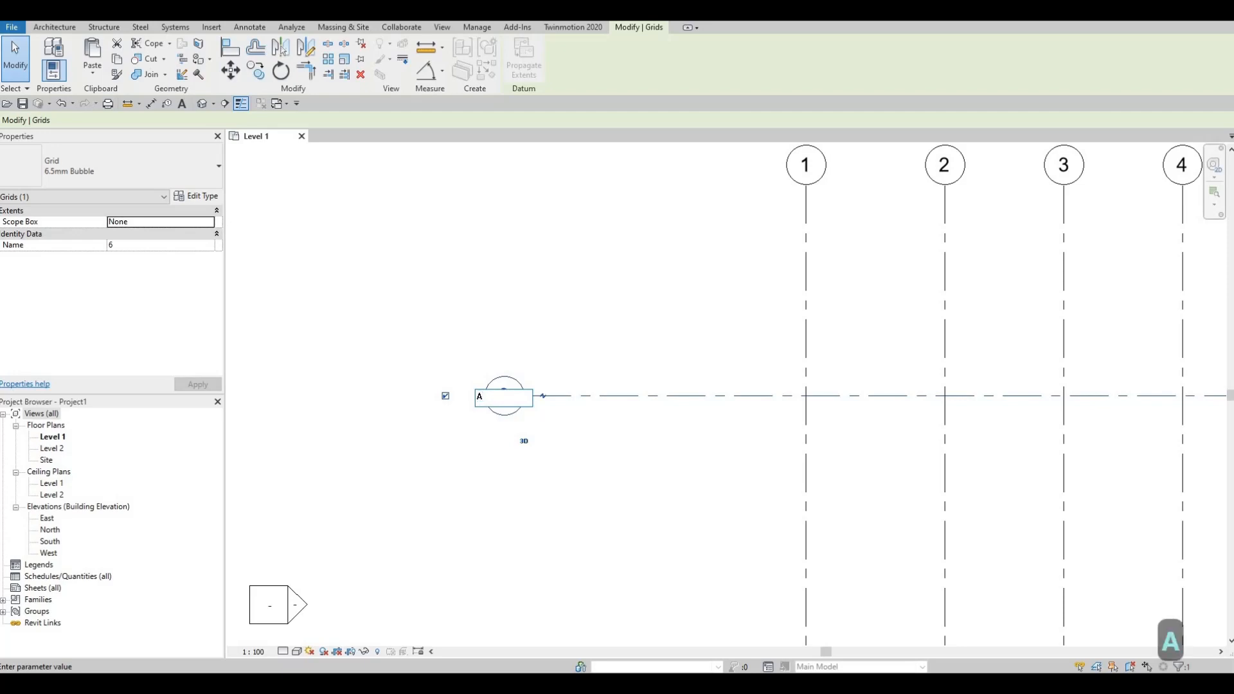
key(Return)
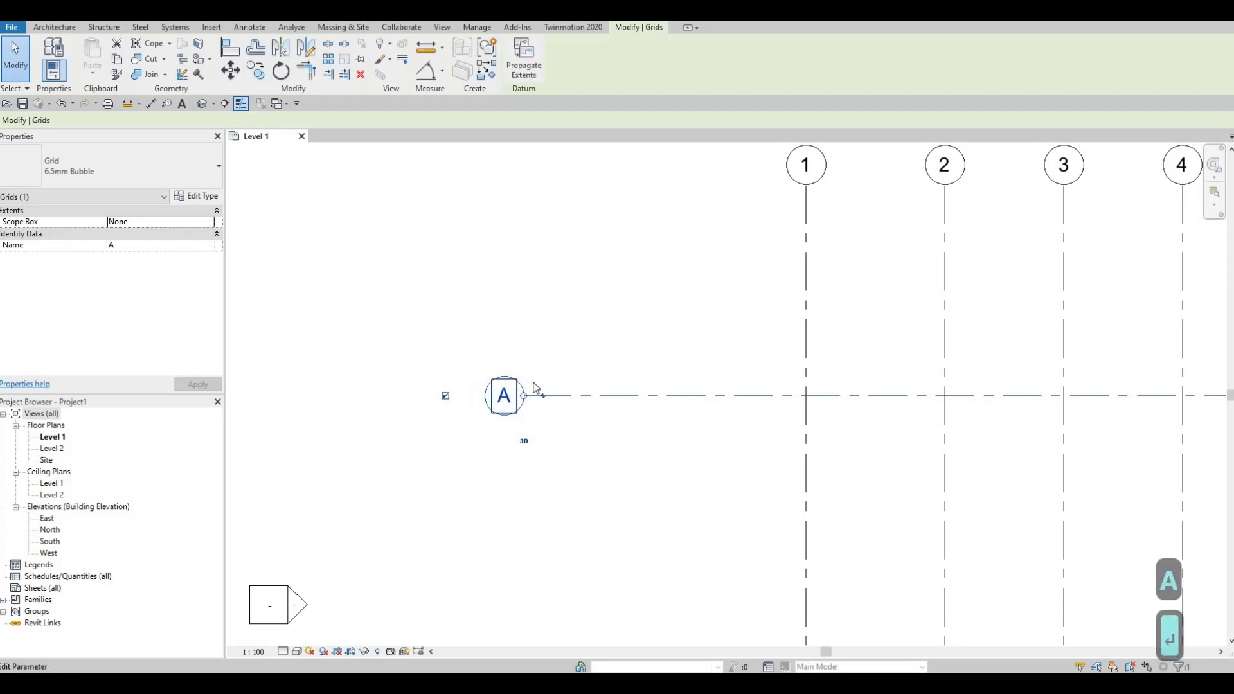
- Copy grid line A with multiple copying enabled, placing the first copy 4530 mm vertically below it
scroll(536, 388, down, 4)
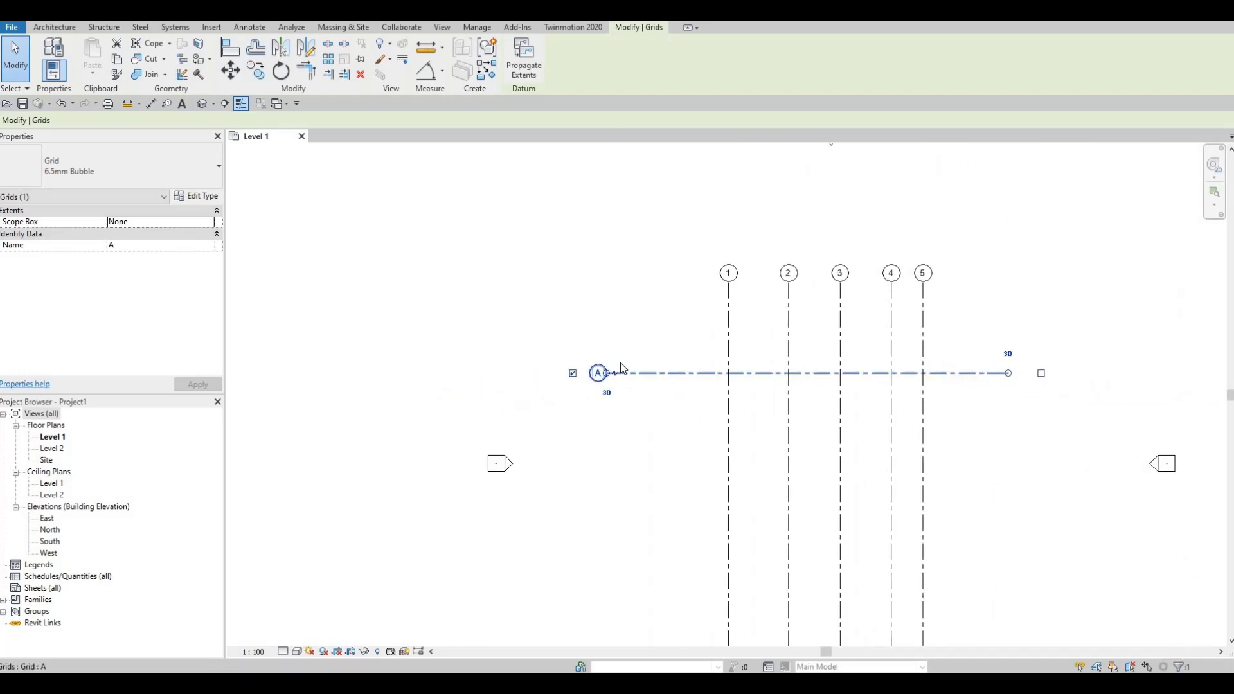
key(c)
key(o)
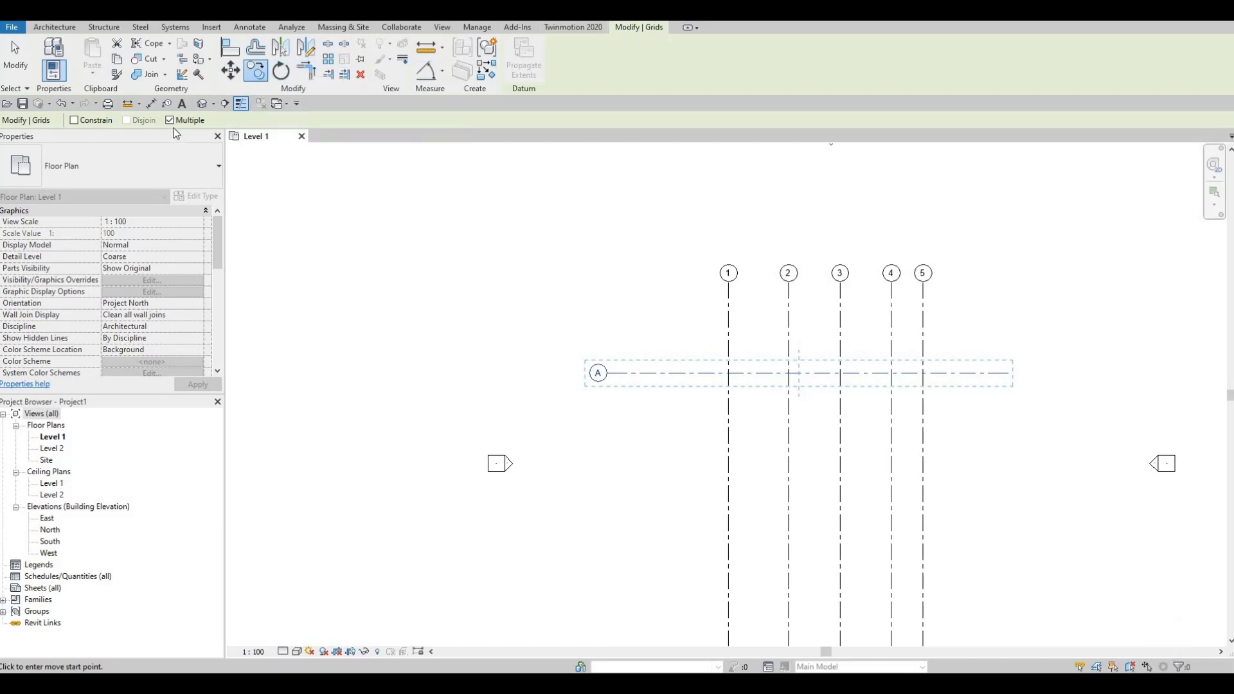
click(691, 373)
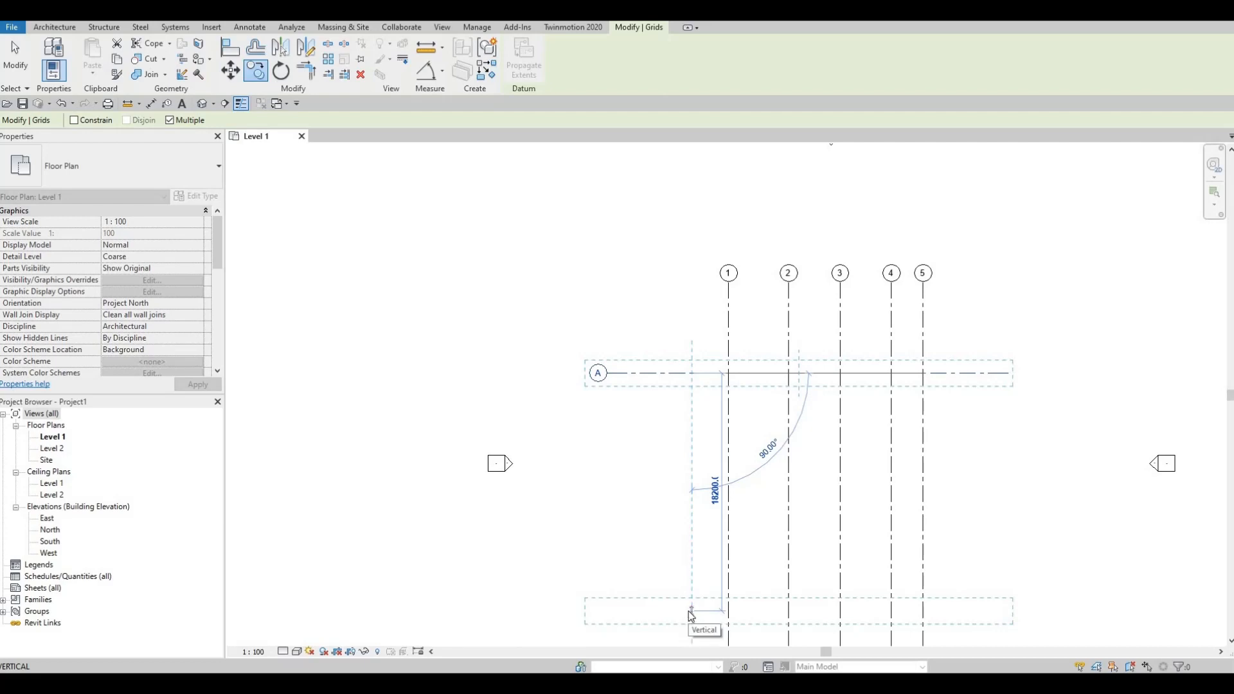
text(45)
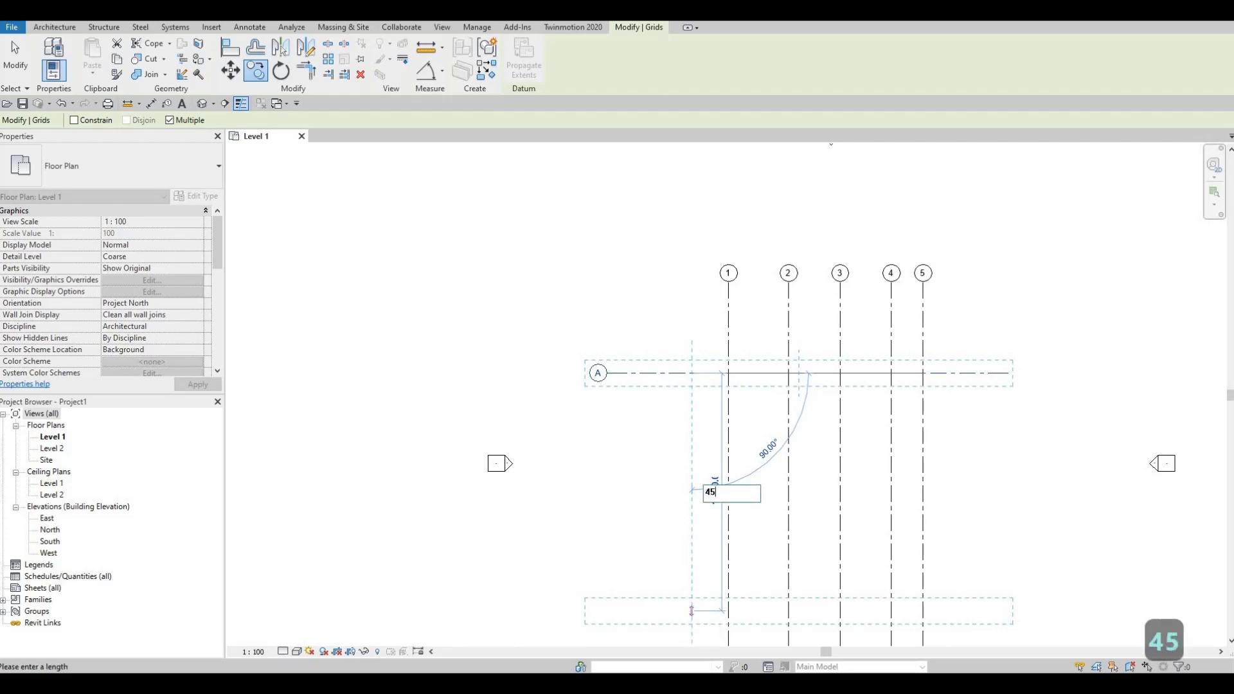
text(30)
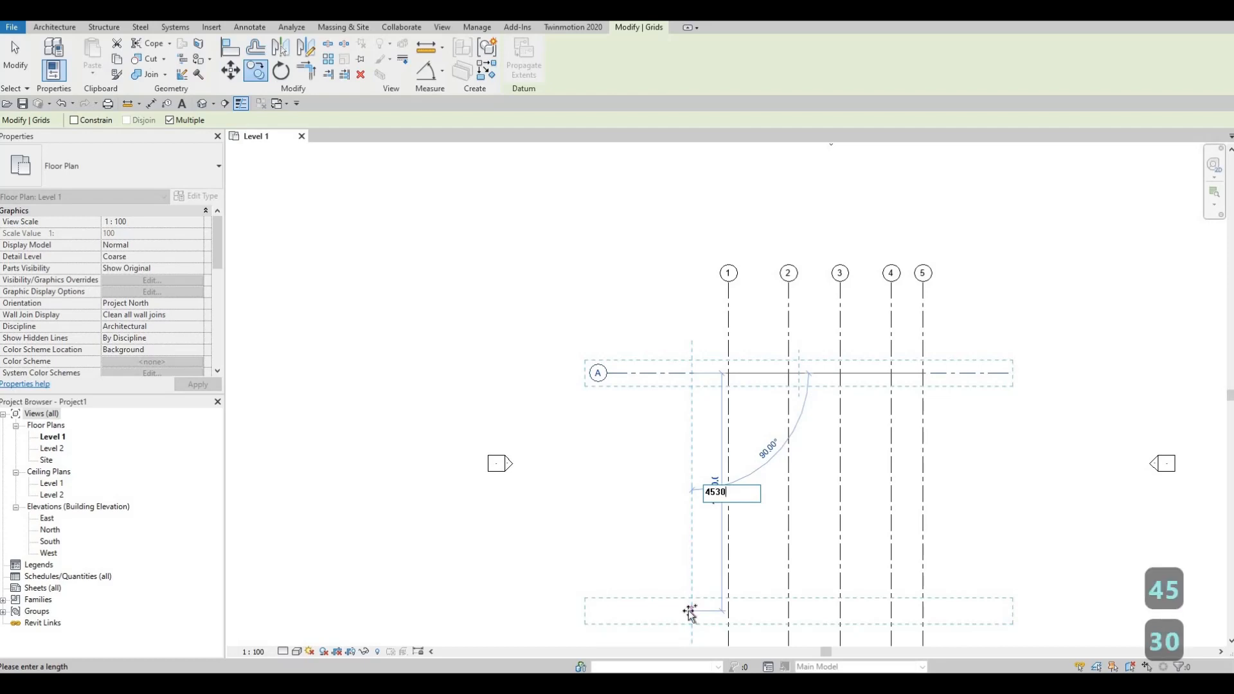
key(Return)
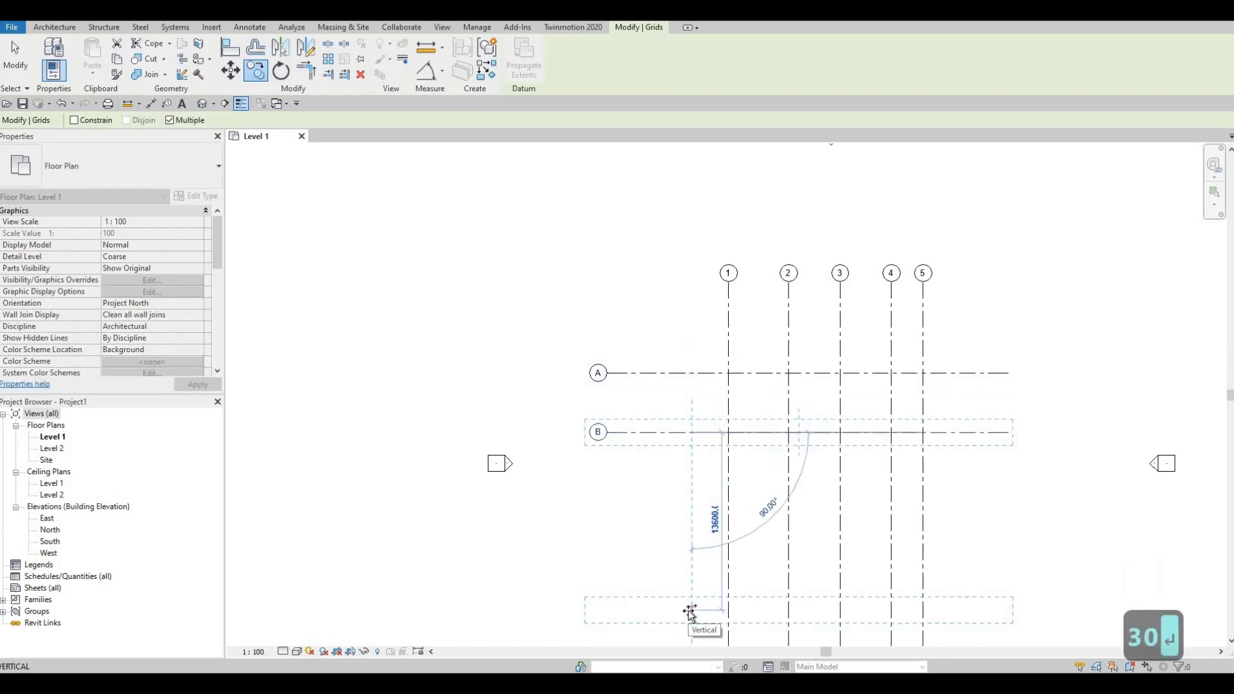
- Place two further horizontal grid copies below grid B at successive spacings of 4430 and 5265 mm
text(44)
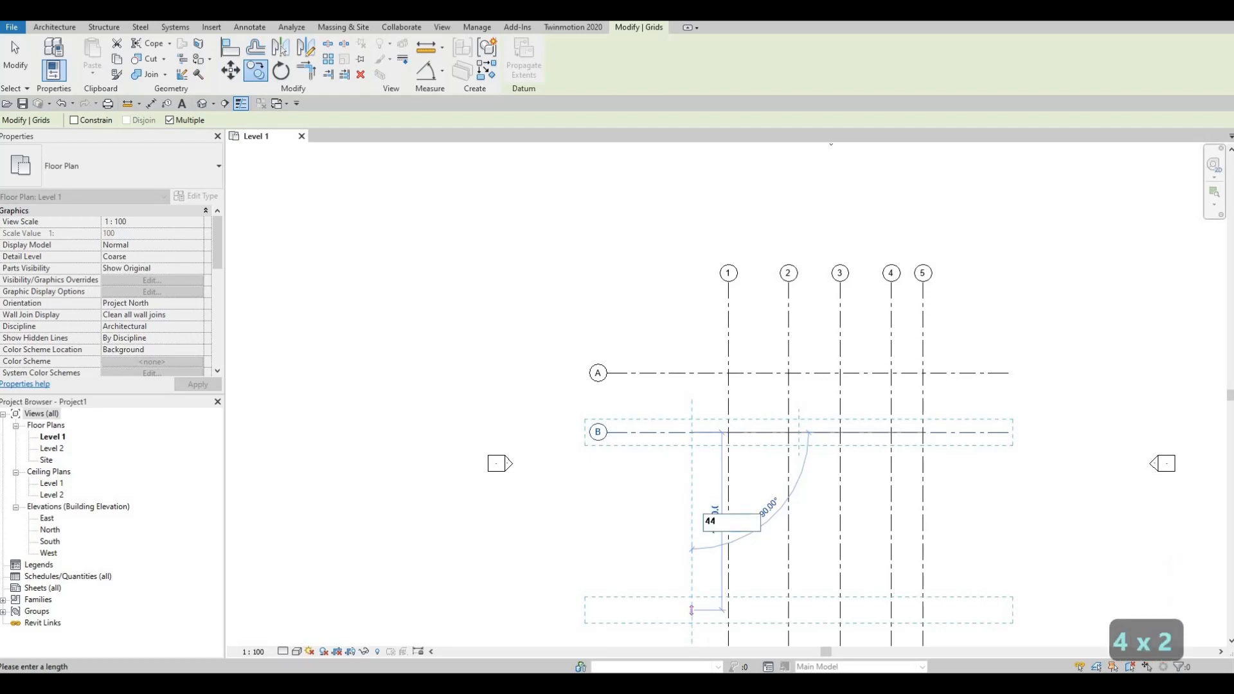
text(30)
key(Return)
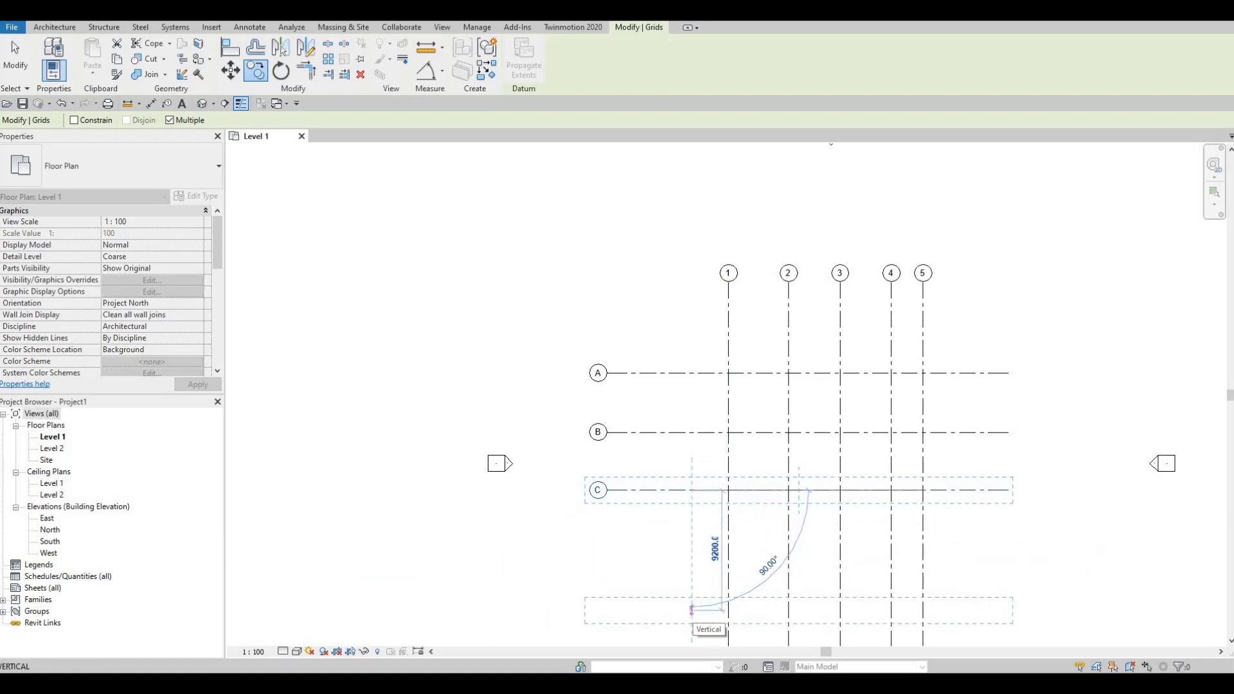
text(52)
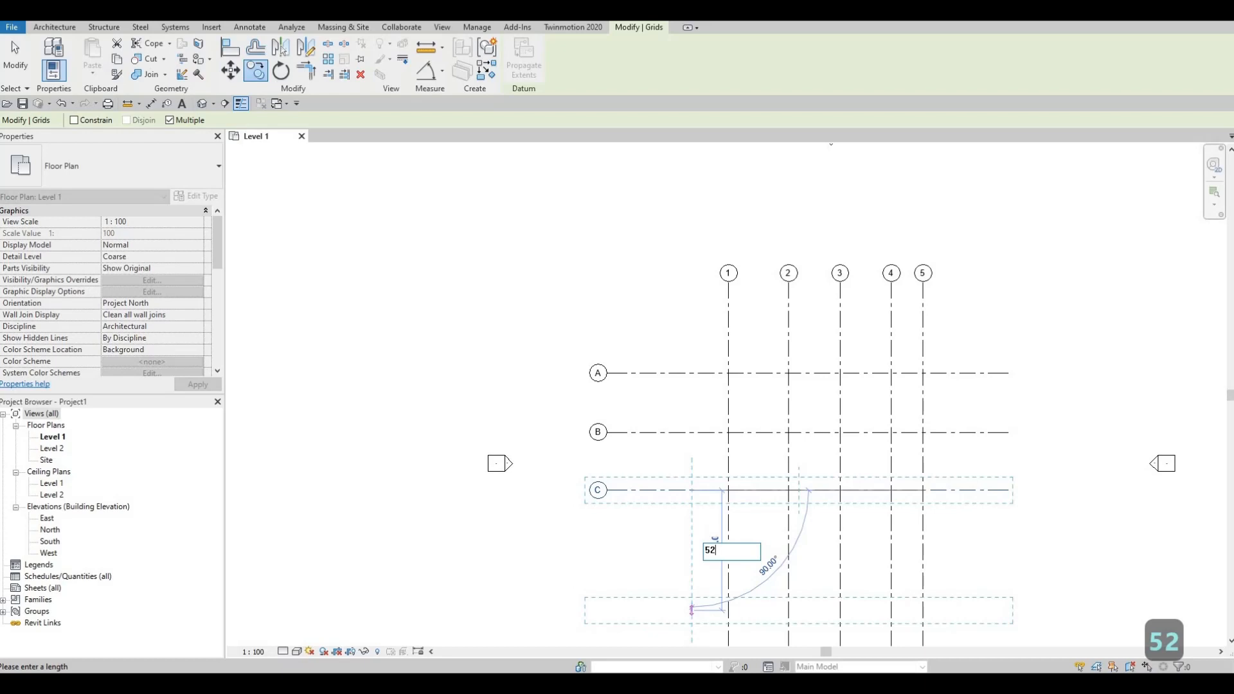
text(65)
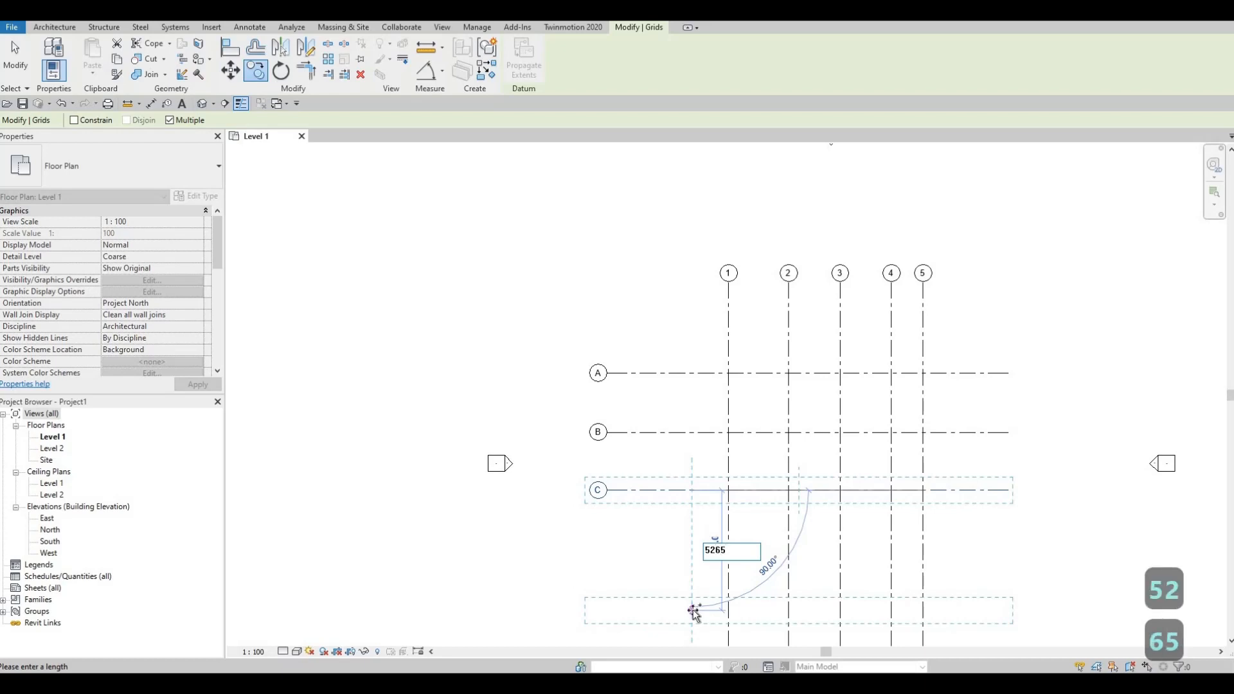
key(Return)
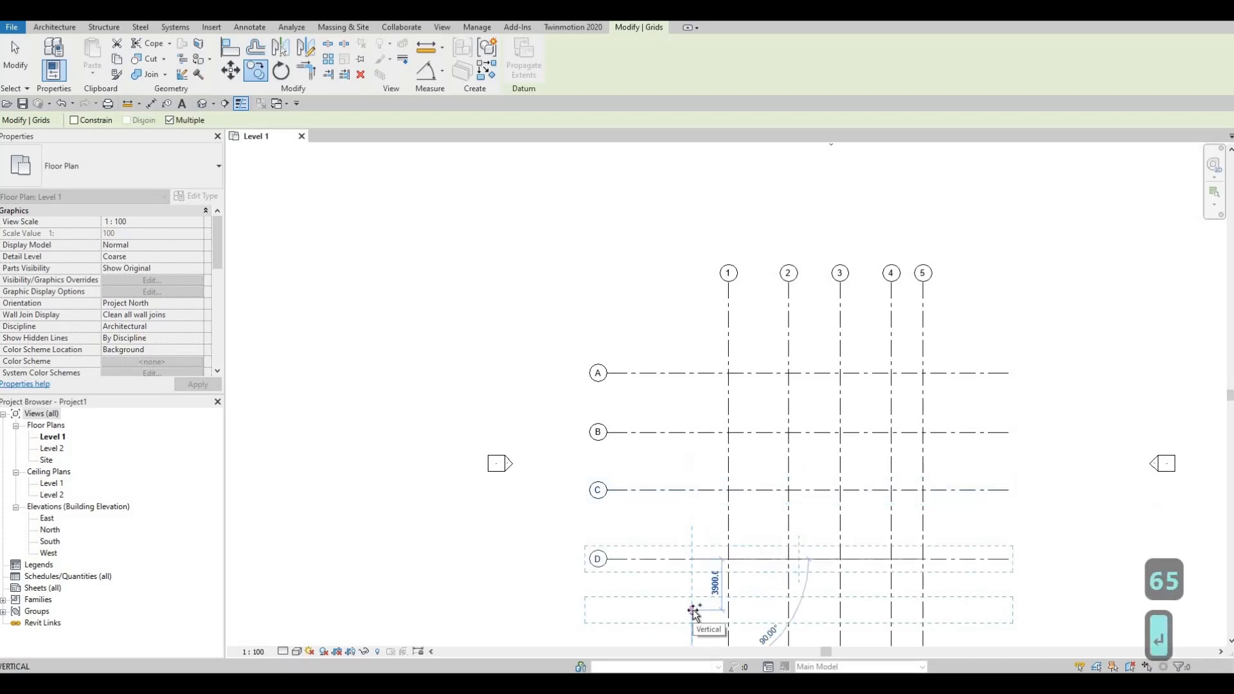
- Place the last two horizontal grid copies below grid D at successive spacings of 1960 and 3565 mm, and finish copying
text(1)
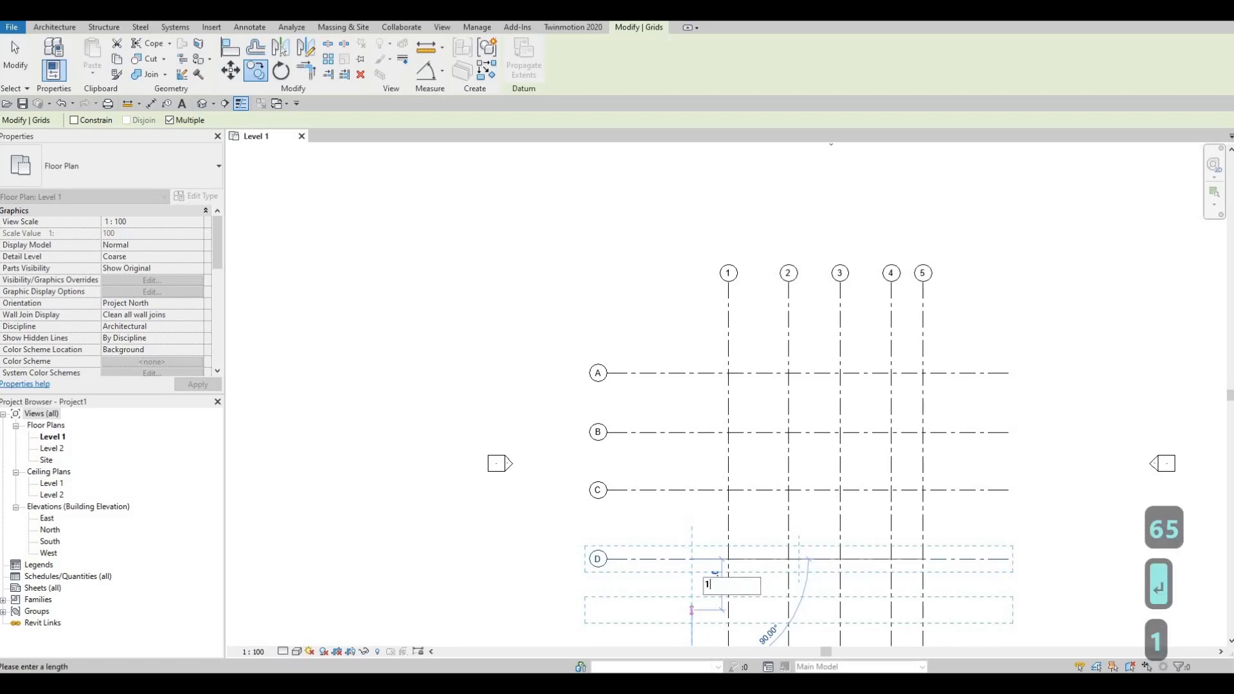
text(960)
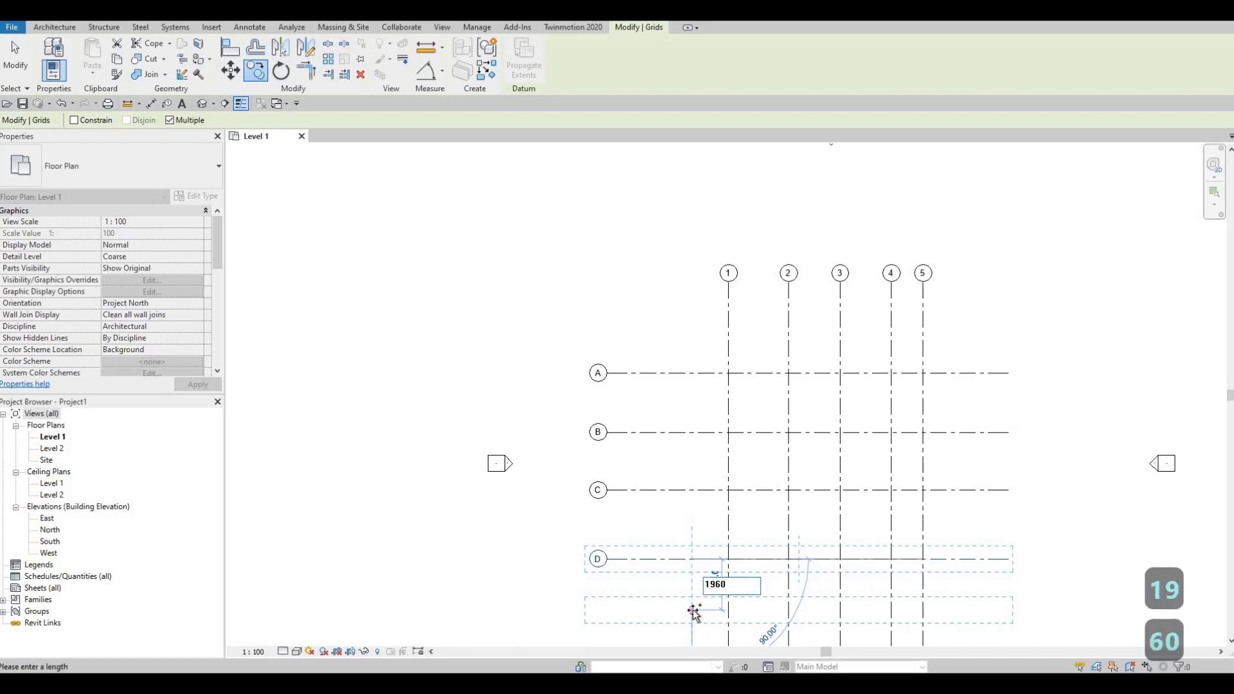
key(Return)
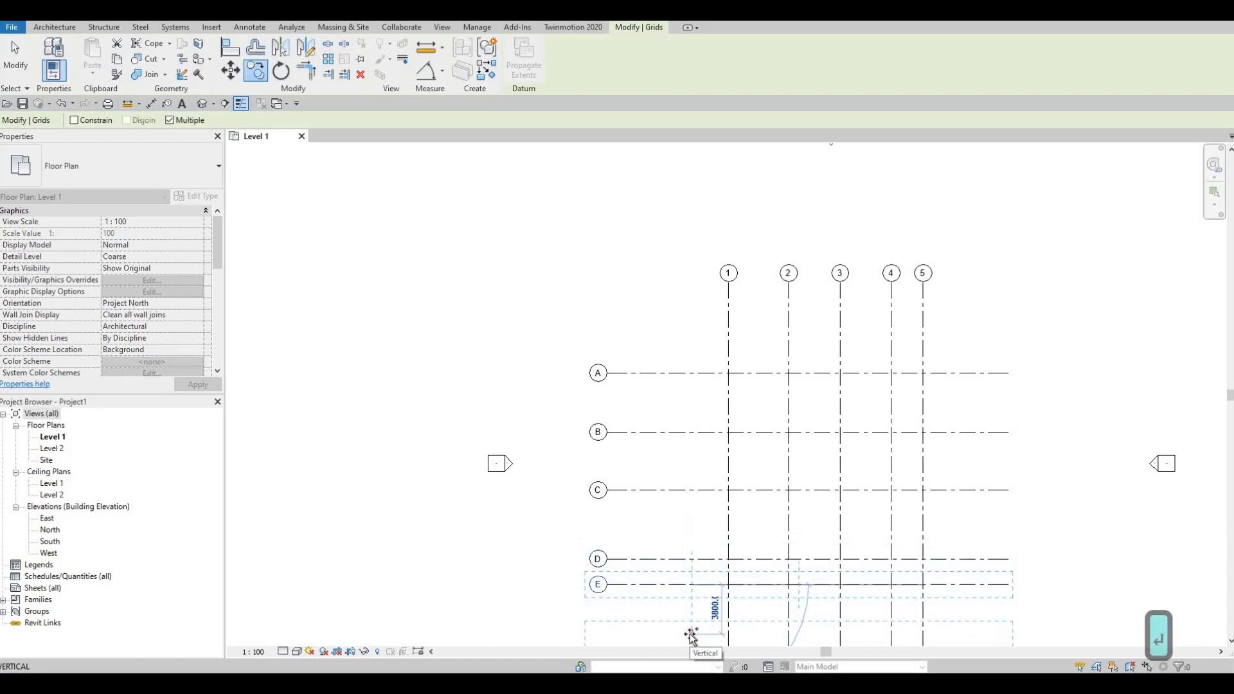
text(35)
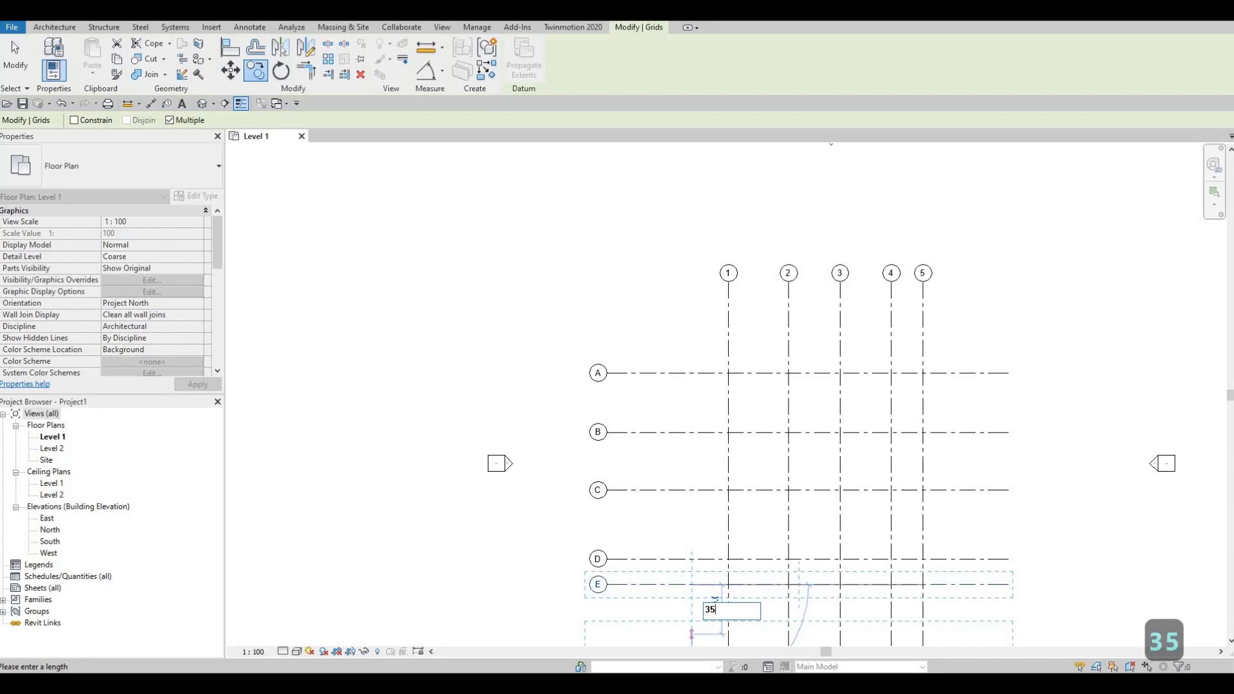
text(65)
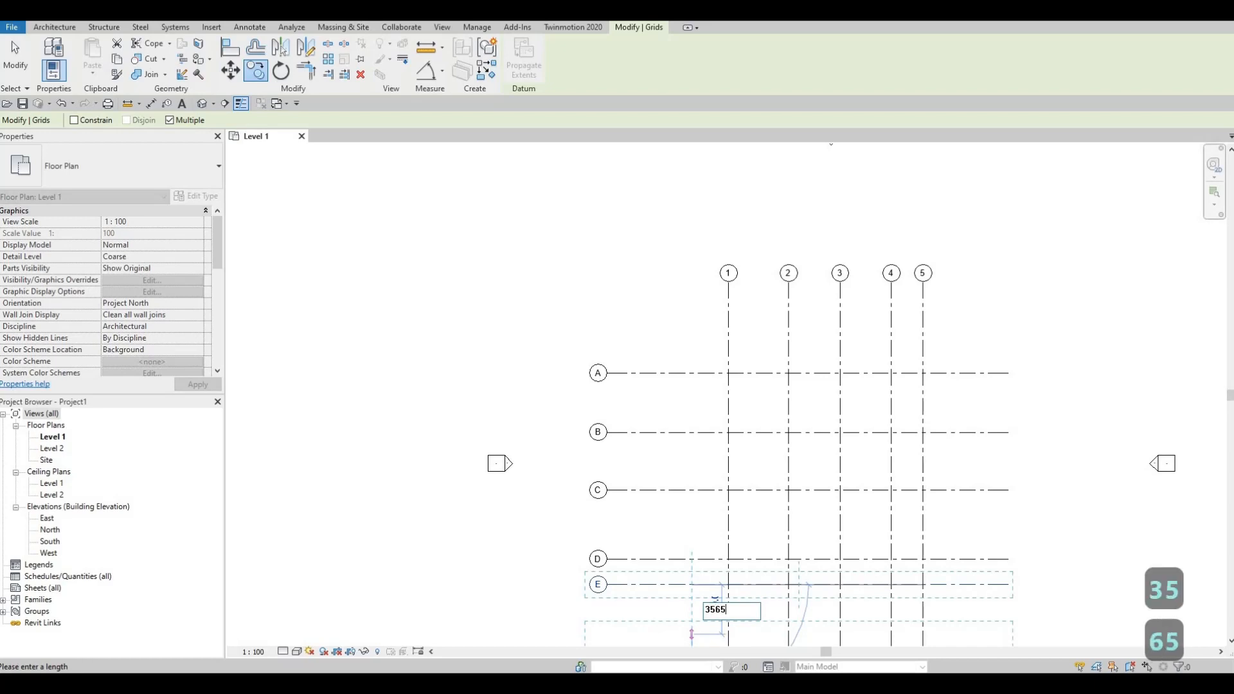
key(Return)
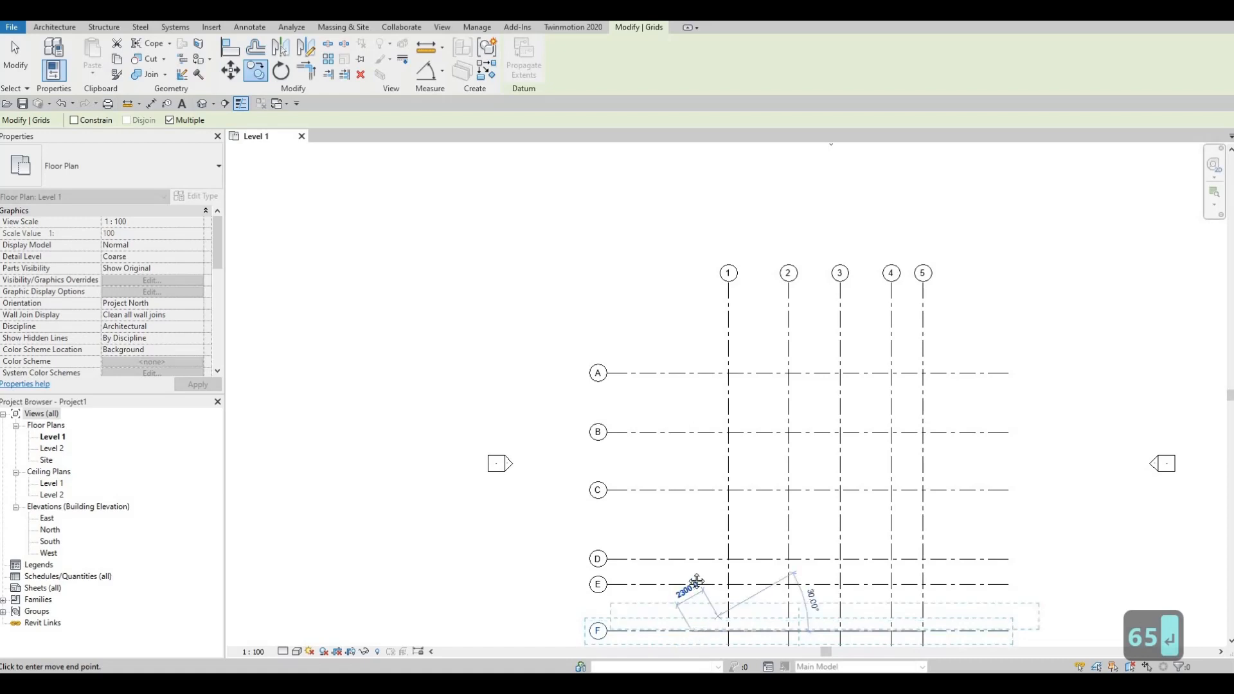
key(Escape)
key(Escape)
- Review the whole grid layout between the four elevation markers, briefly selecting all grid lines together
middle_drag(681, 494, 650, 395)
middle_drag(737, 501, 722, 527)
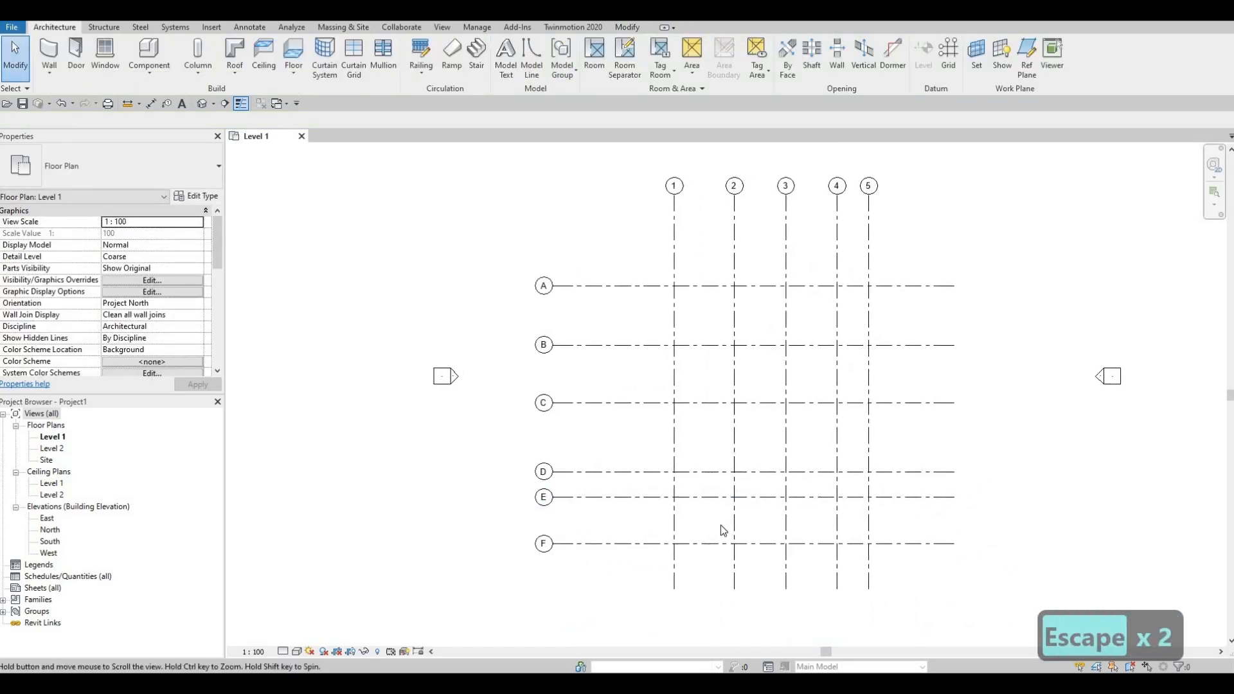
scroll(727, 508, down, 1)
scroll(791, 380, down, 2)
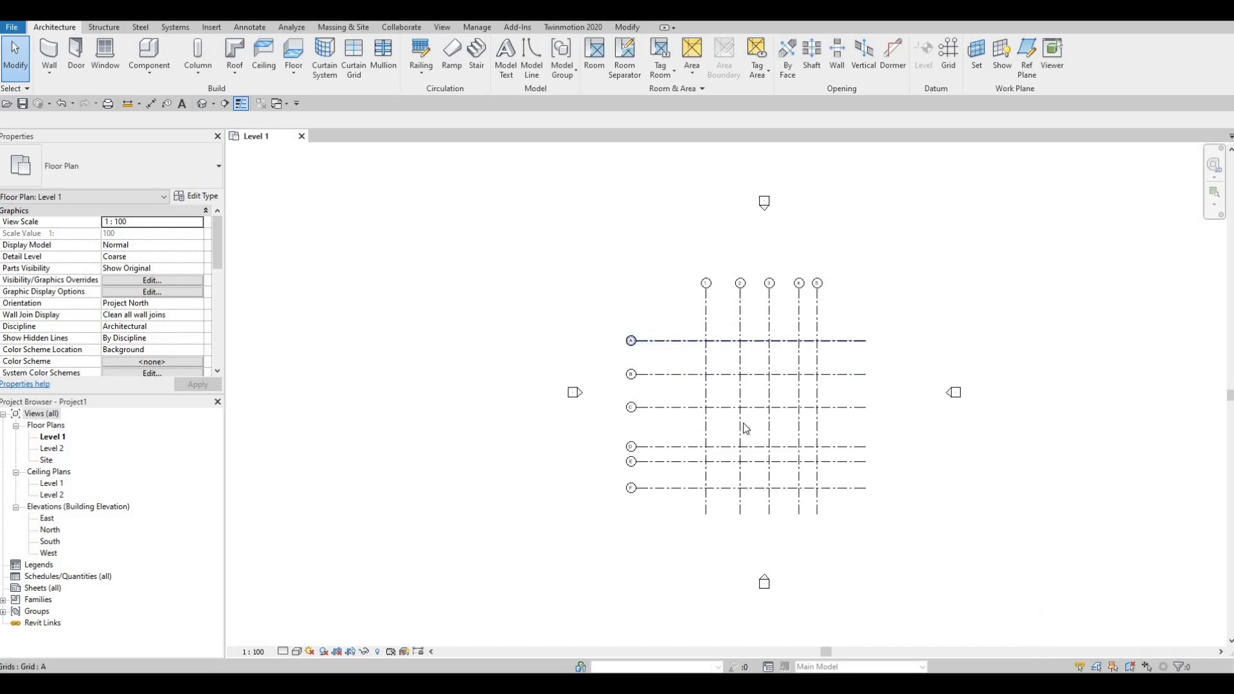
drag(889, 529, 579, 264)
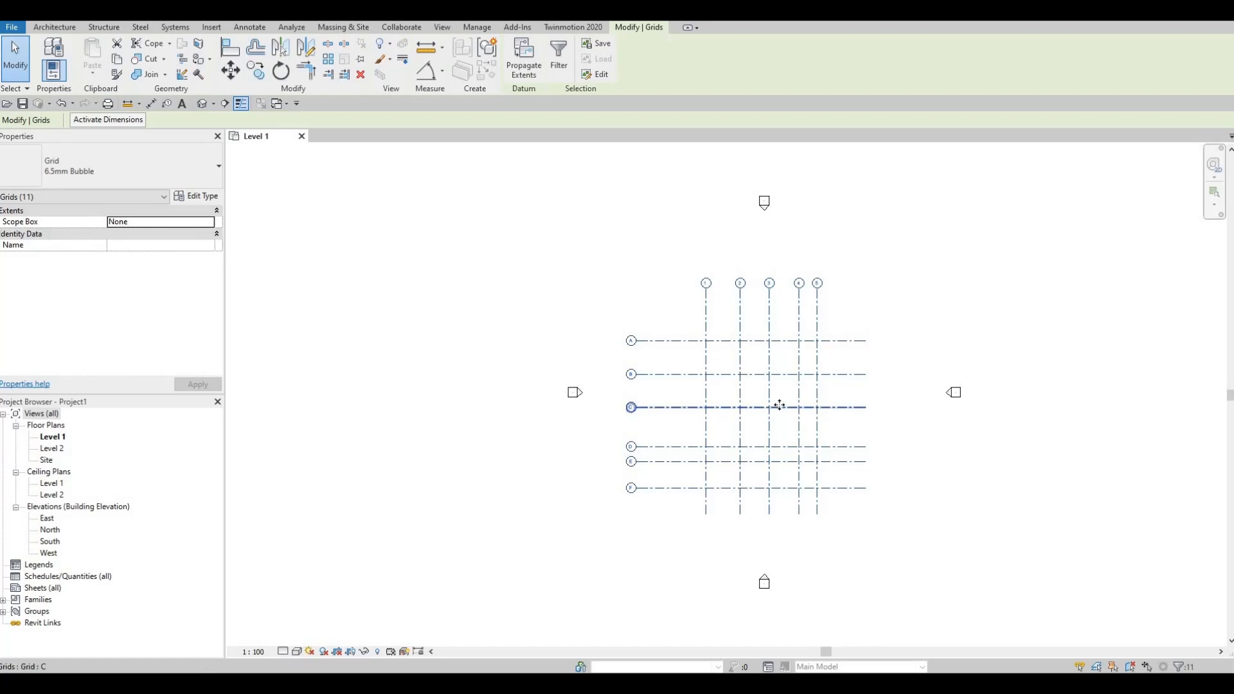
key(Escape)
key(Escape)
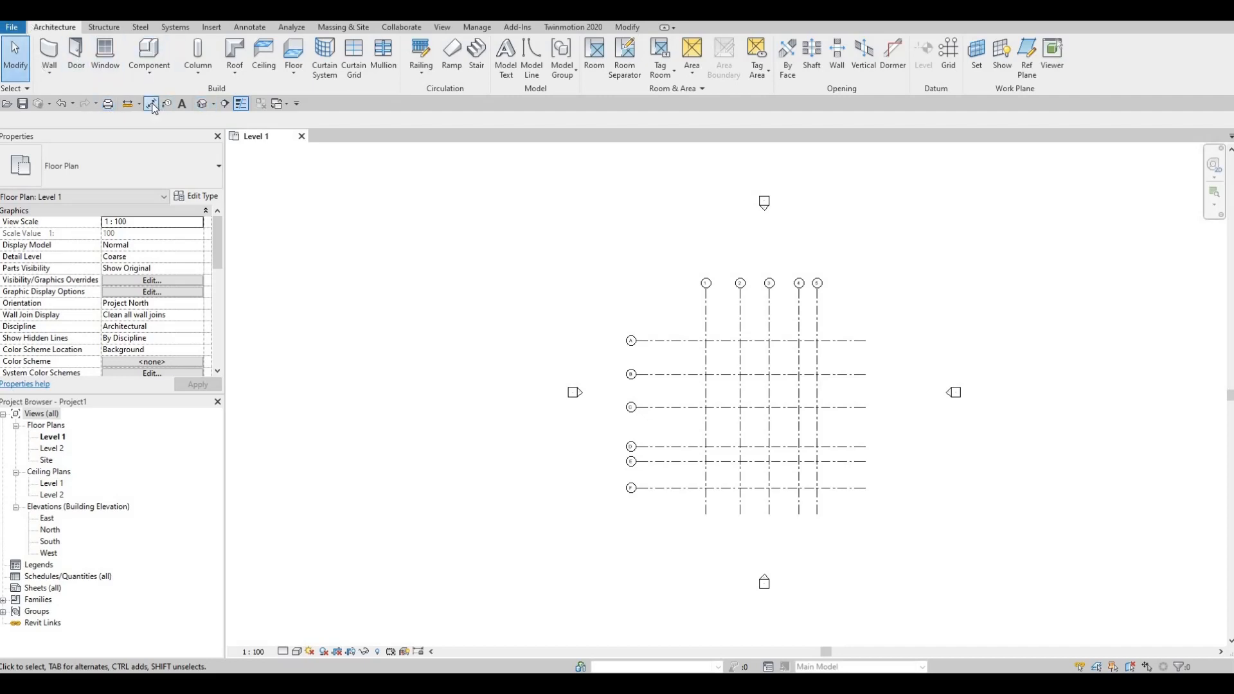
- Place a continuous aligned dimension chain across vertical grid lines 1 to 5, just above grid A
key(d)
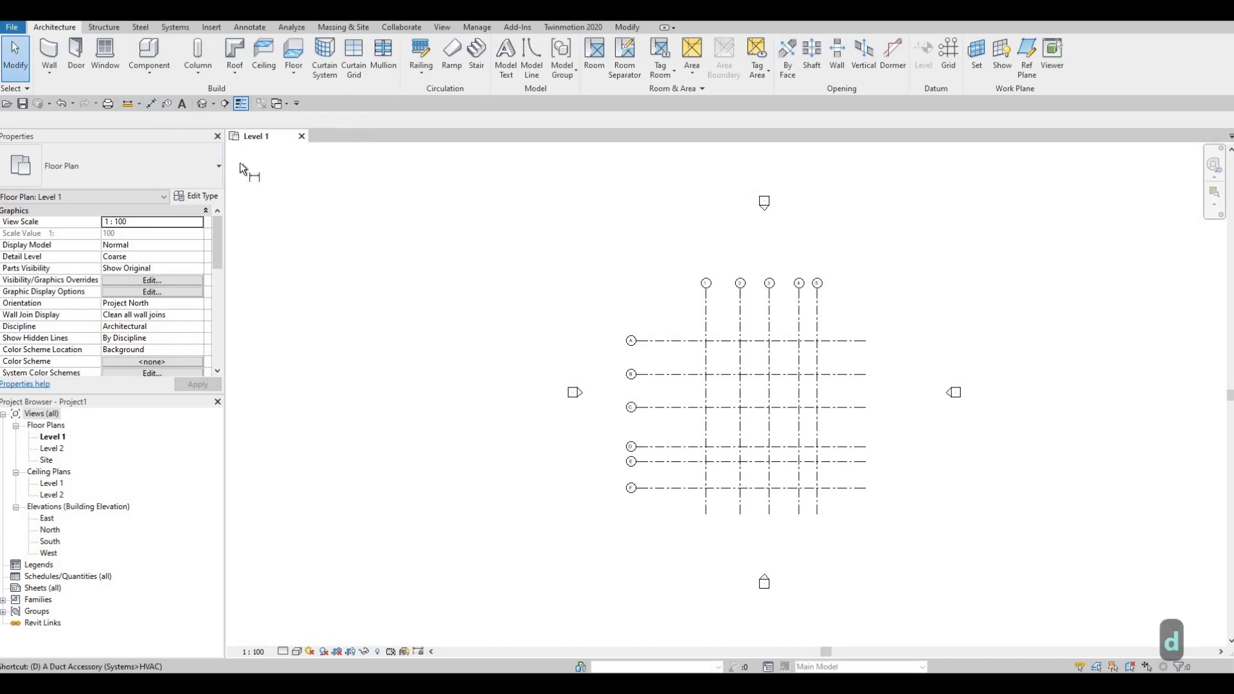
key(i)
scroll(729, 303, up, 1)
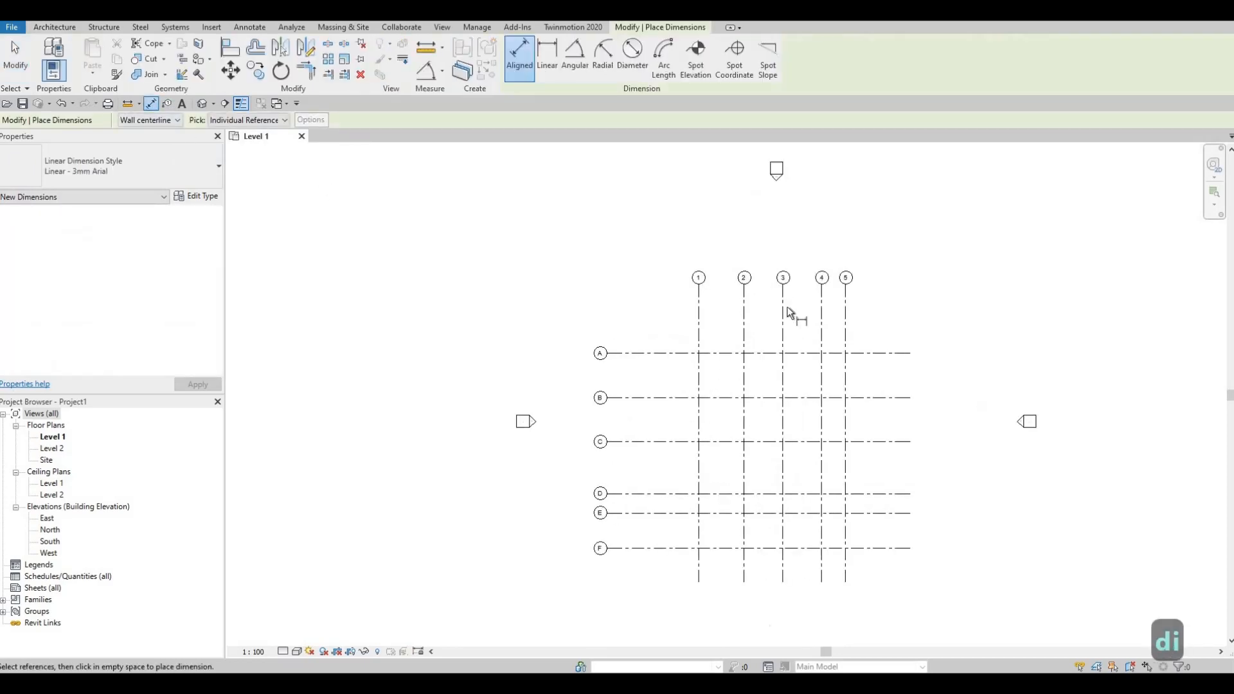
scroll(745, 302, up, 2)
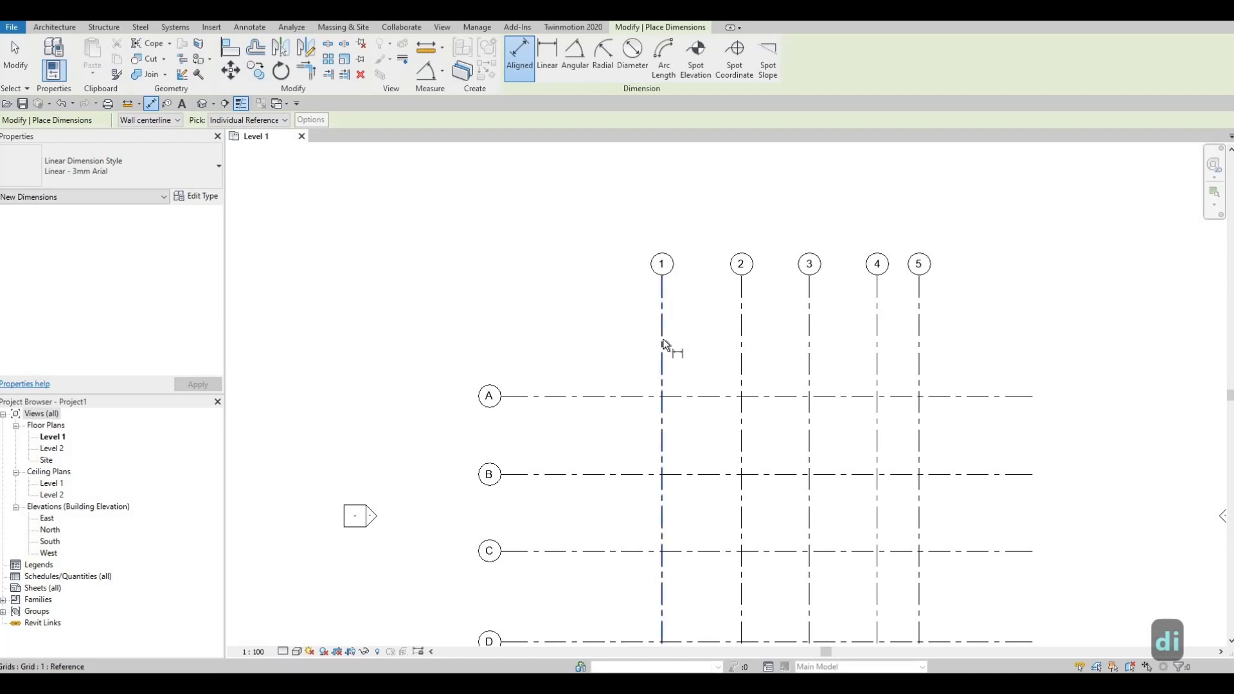
click(715, 335)
click(741, 333)
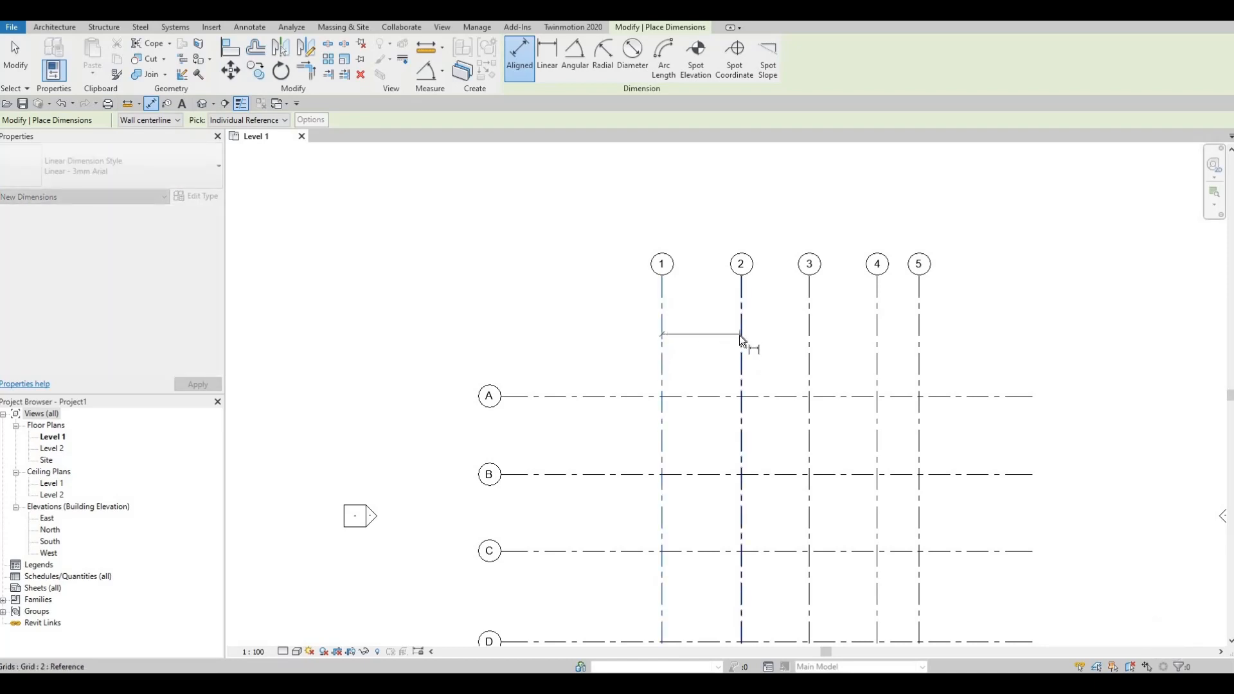
click(810, 343)
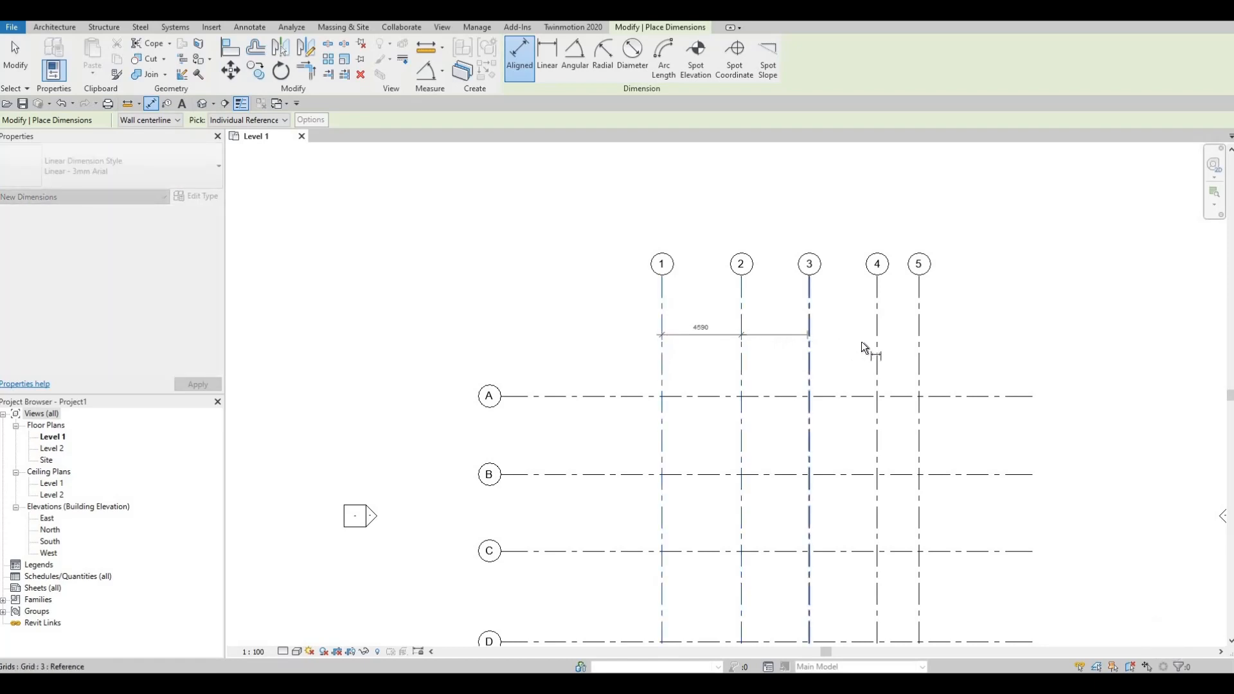
click(877, 349)
click(920, 350)
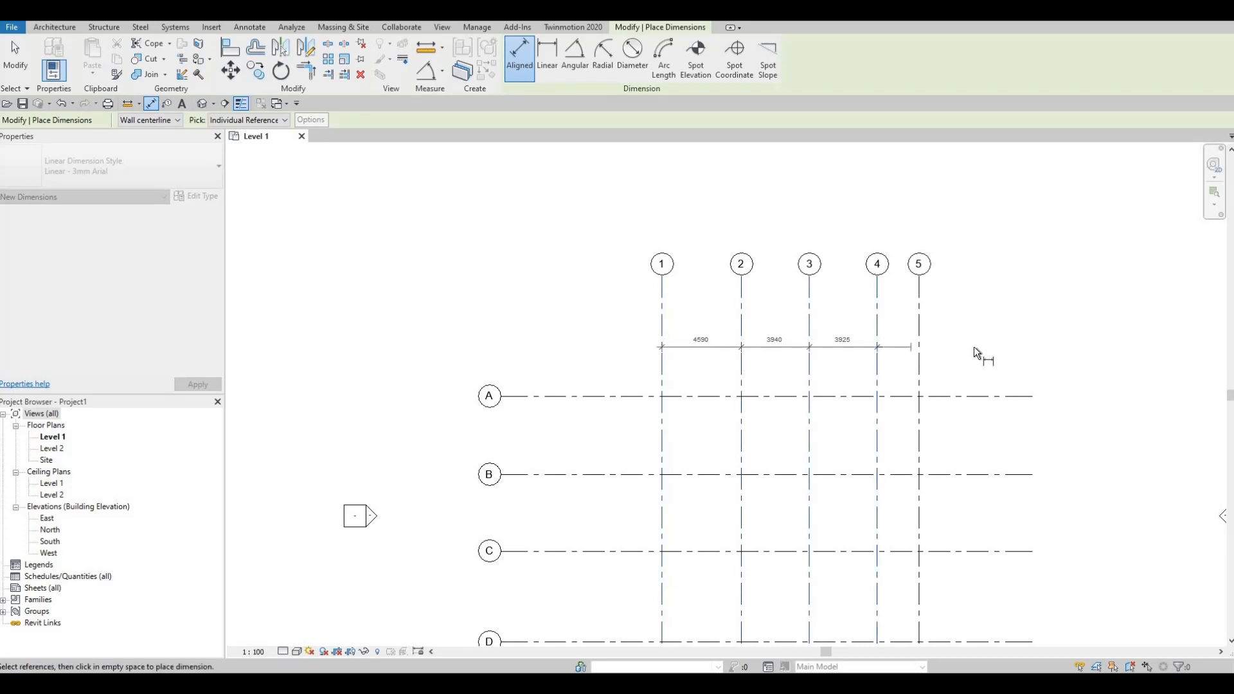
click(977, 350)
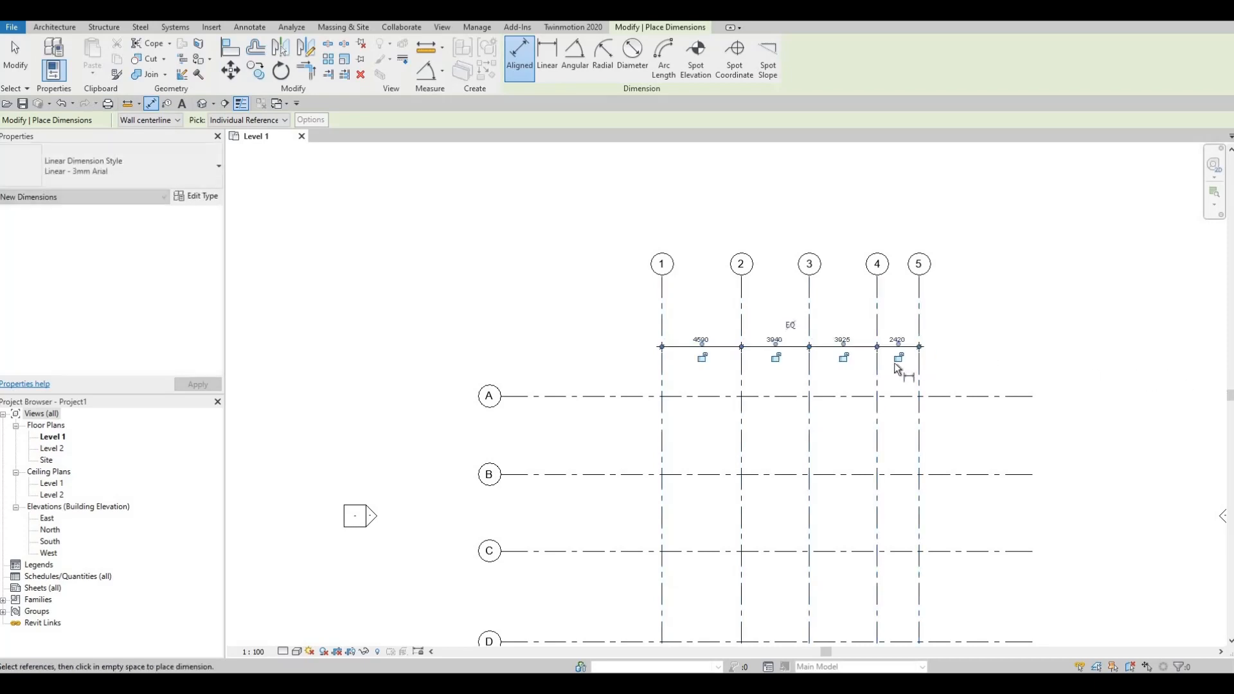
- Add an overall aligned dimension from grid 1 to grid 5, between the dimension chain and the grid bubbles
click(661, 319)
click(919, 321)
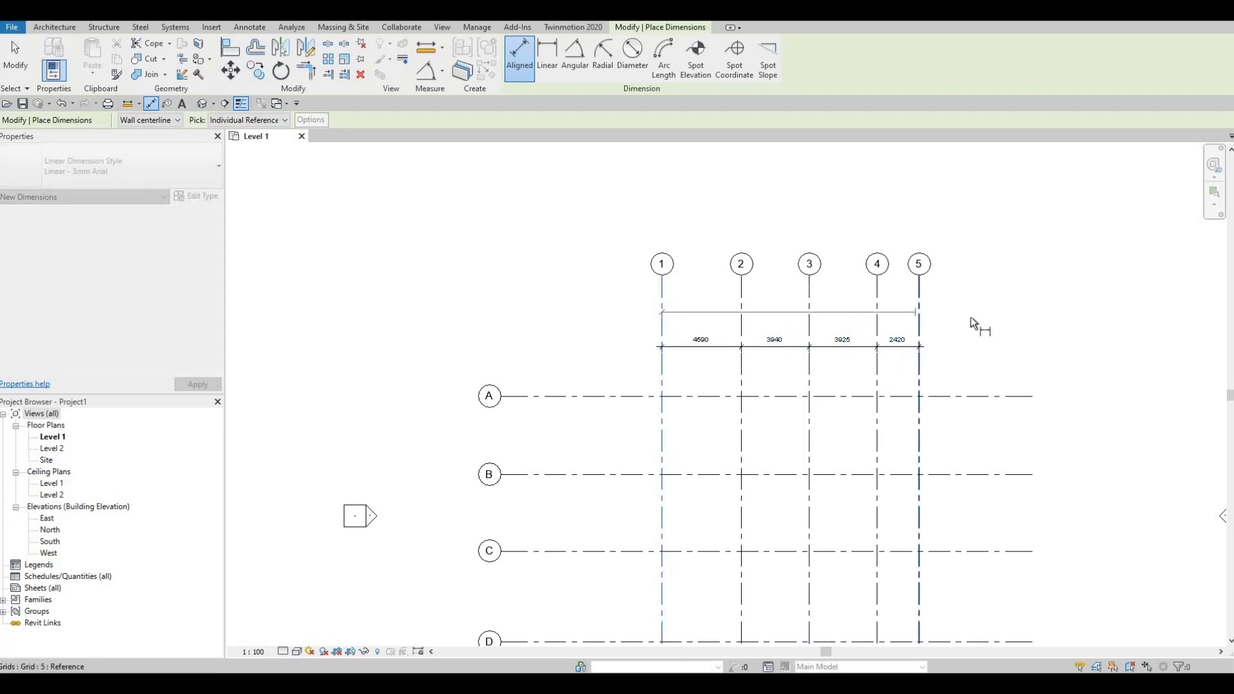
click(915, 347)
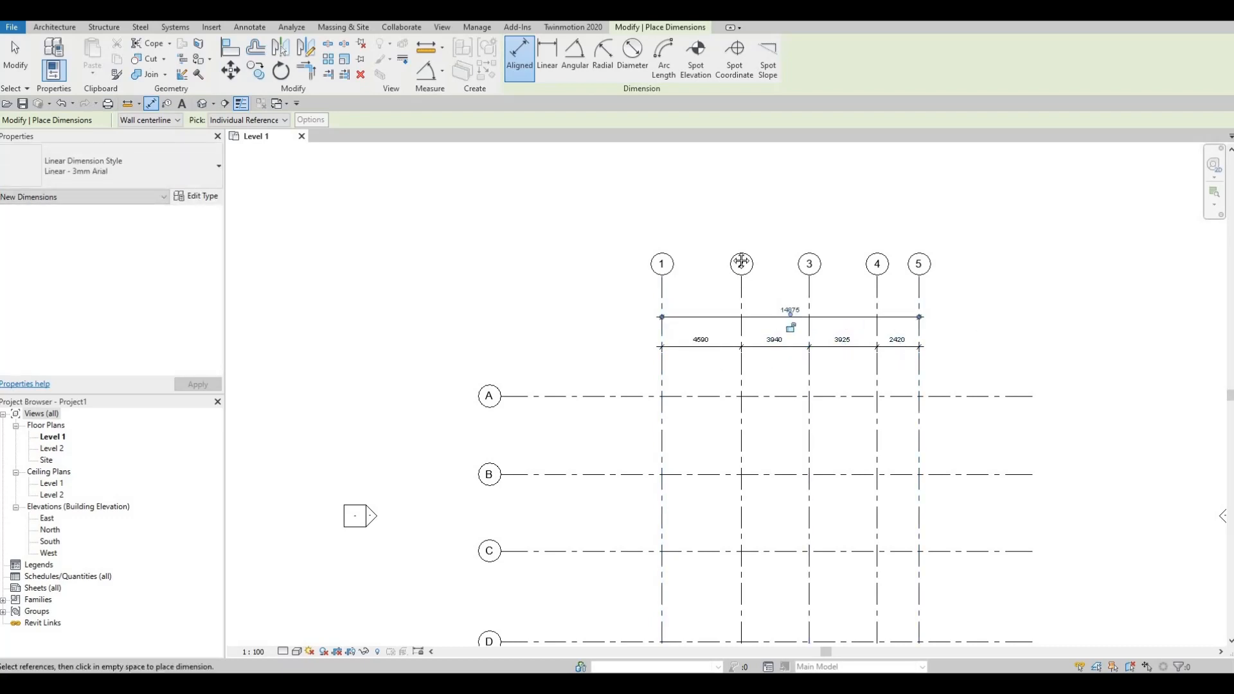
- Place a continuous aligned dimension chain down horizontal grid lines A to F, just left of grid 1
middle_drag(591, 299, 601, 200)
click(603, 298)
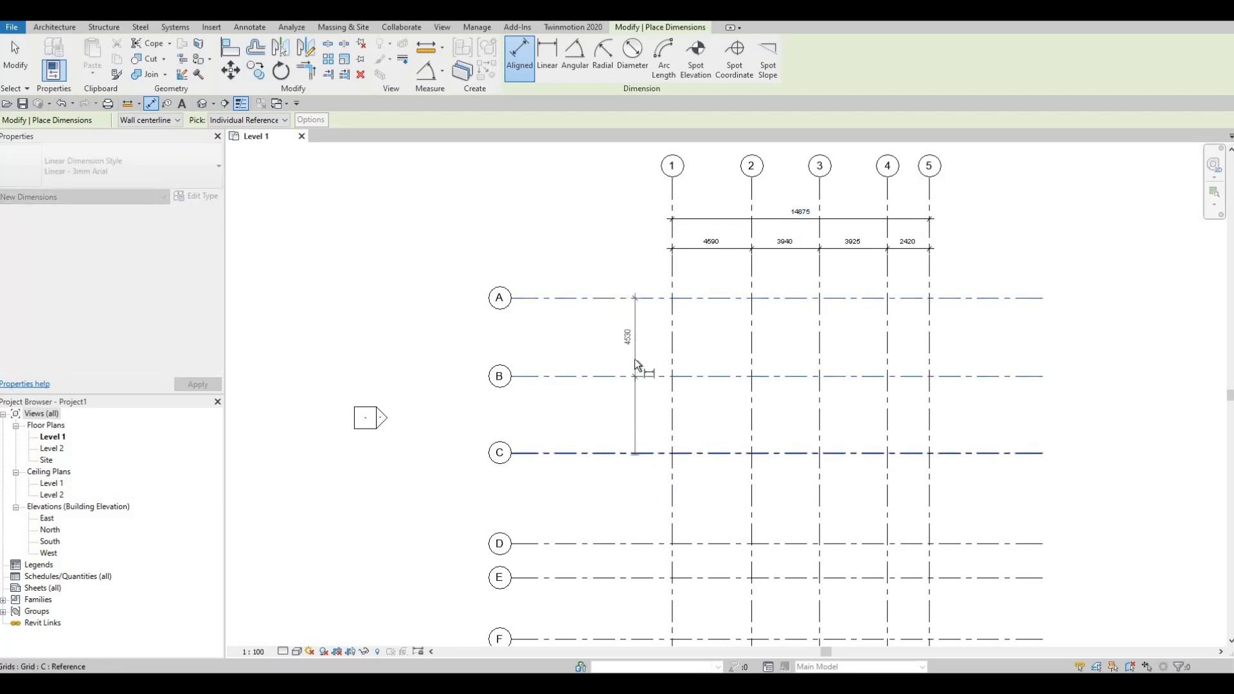
click(635, 375)
middle_drag(630, 420, 627, 266)
click(629, 395)
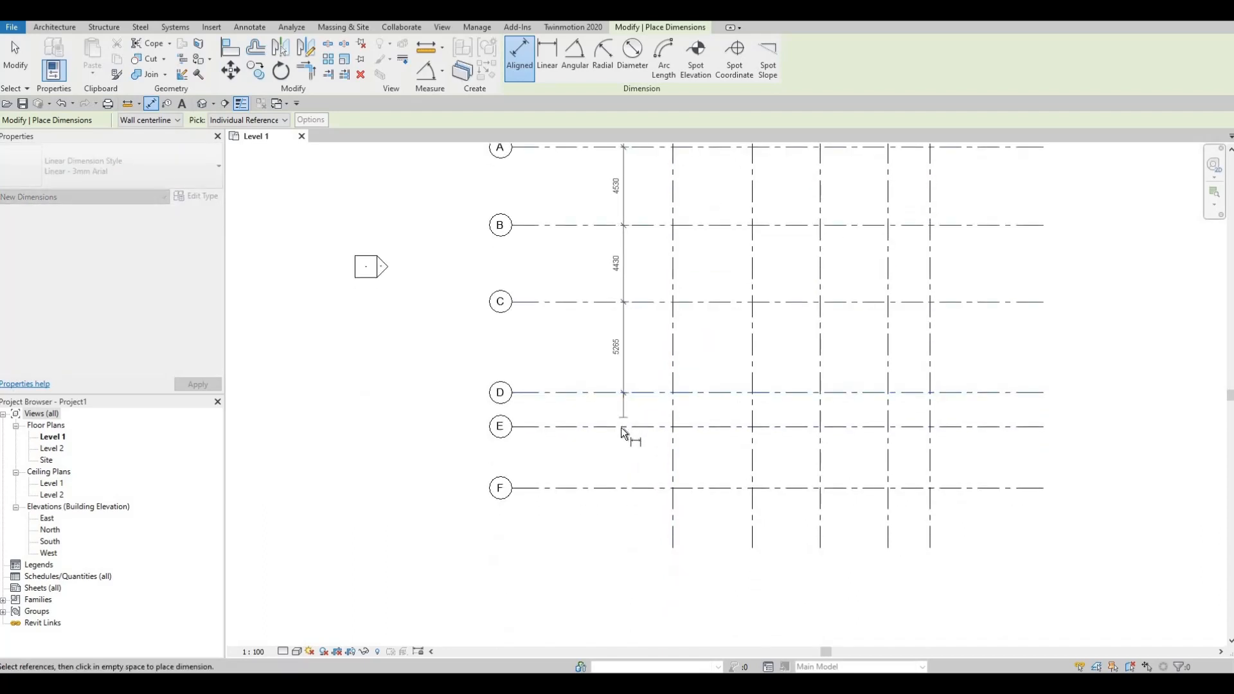
click(629, 474)
click(624, 488)
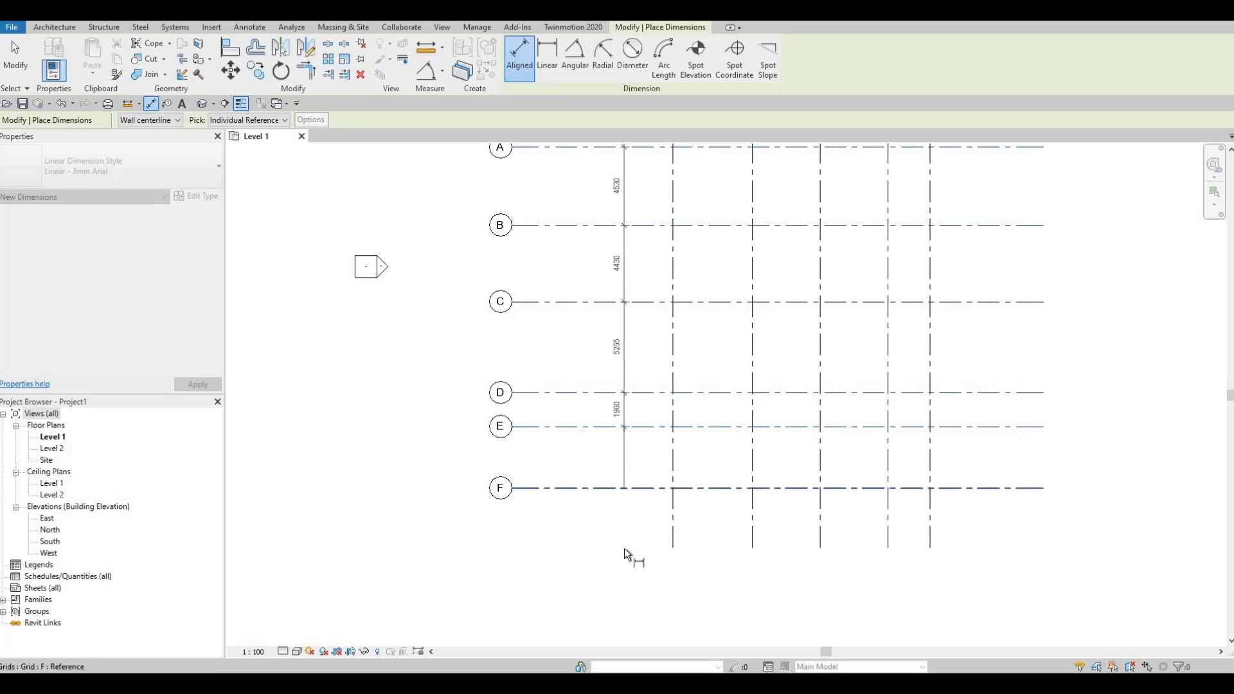
click(571, 160)
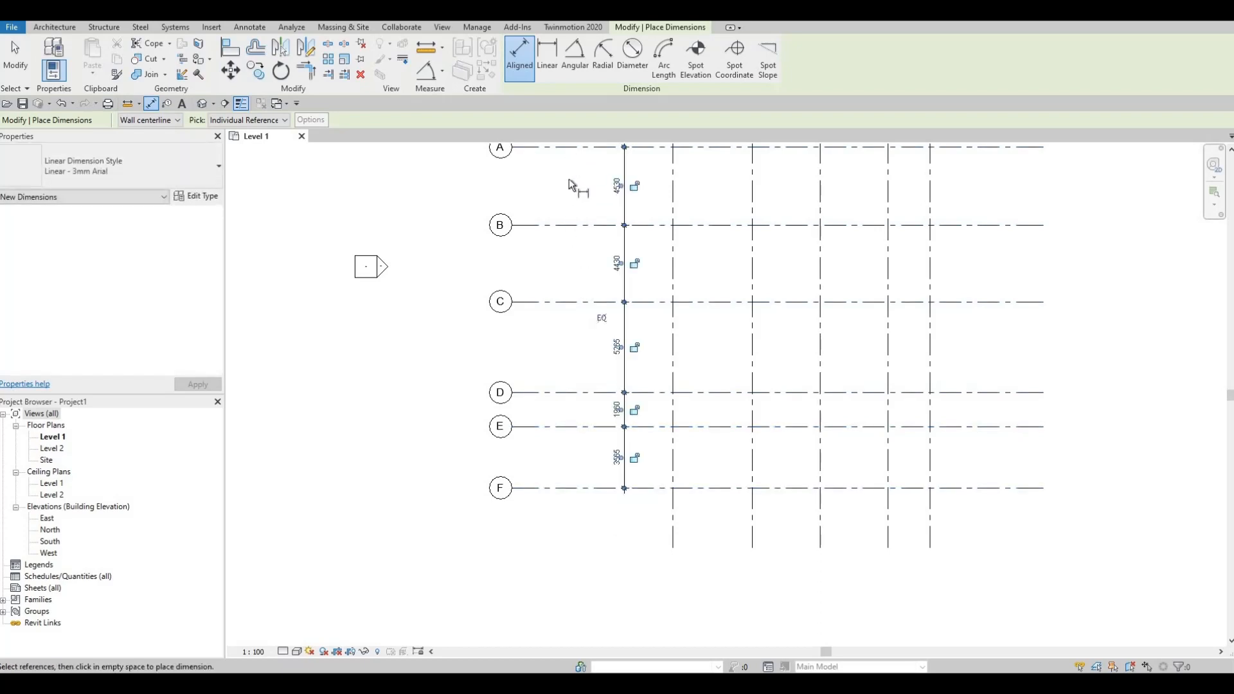
- Add an overall aligned dimension from grid A to grid F, left of the vertical chain, and finish dimensioning
click(566, 490)
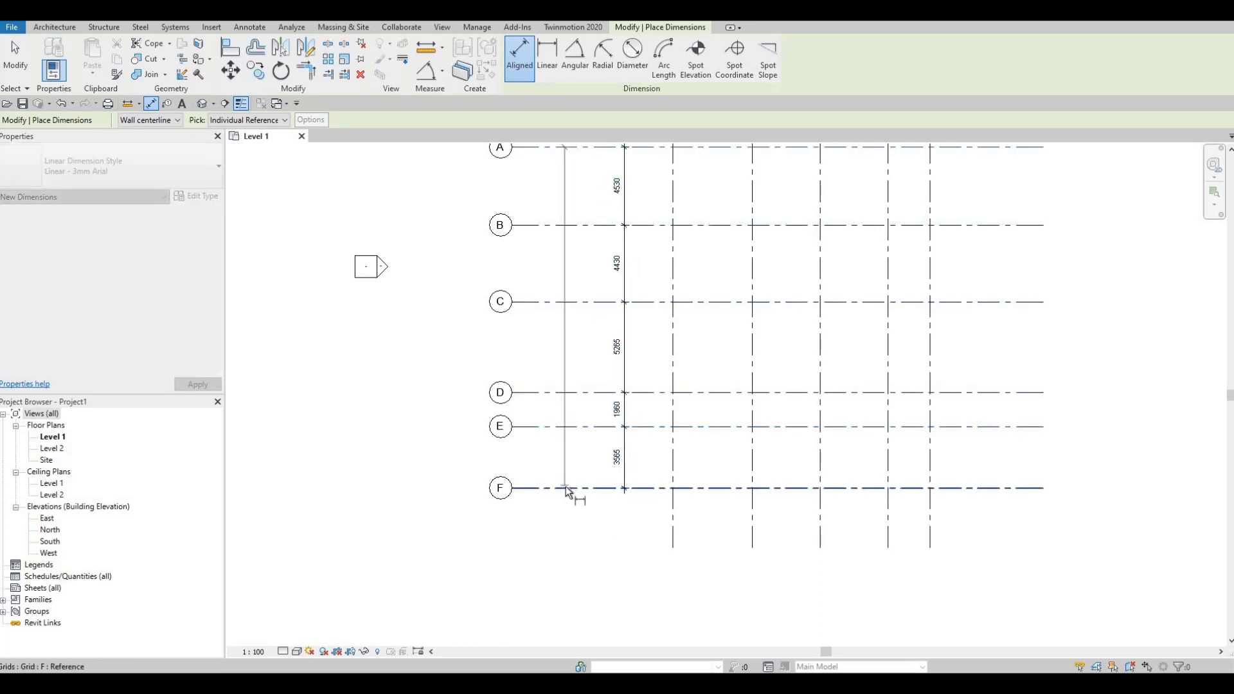
click(587, 444)
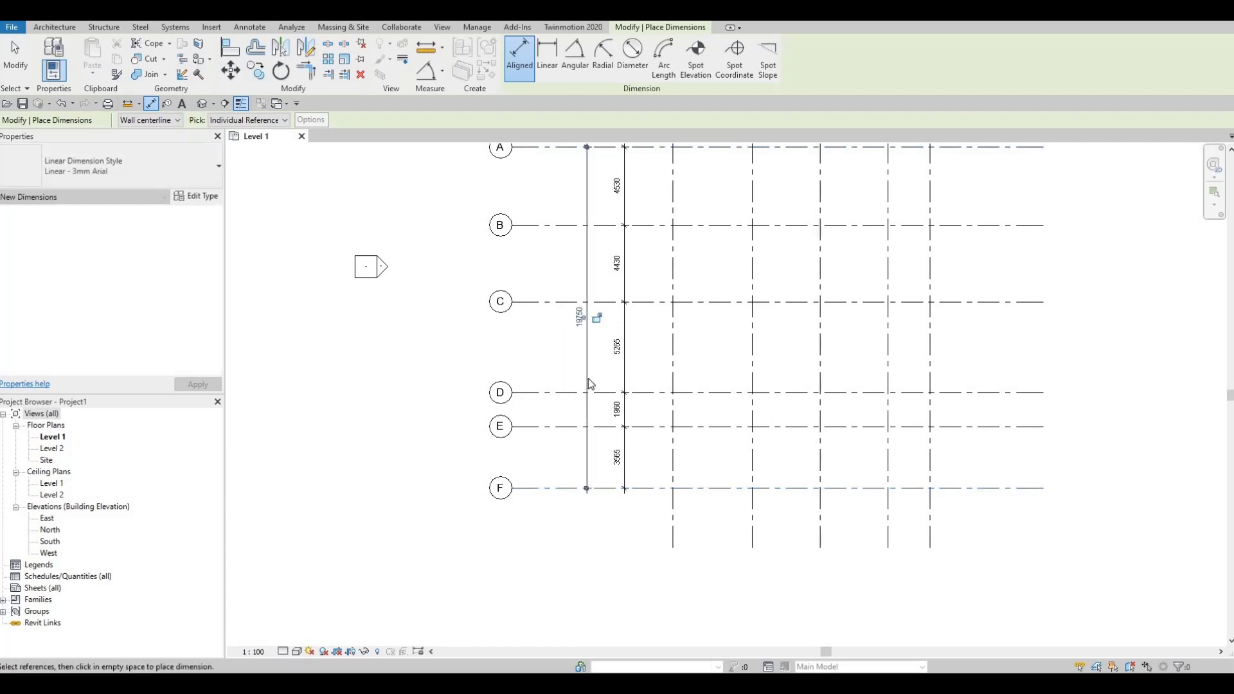
key(Escape)
key(Escape)
- Move the overall A–F dimension and the A–F dimension chain left, closer to the lettered grid bubbles
drag(589, 356, 572, 356)
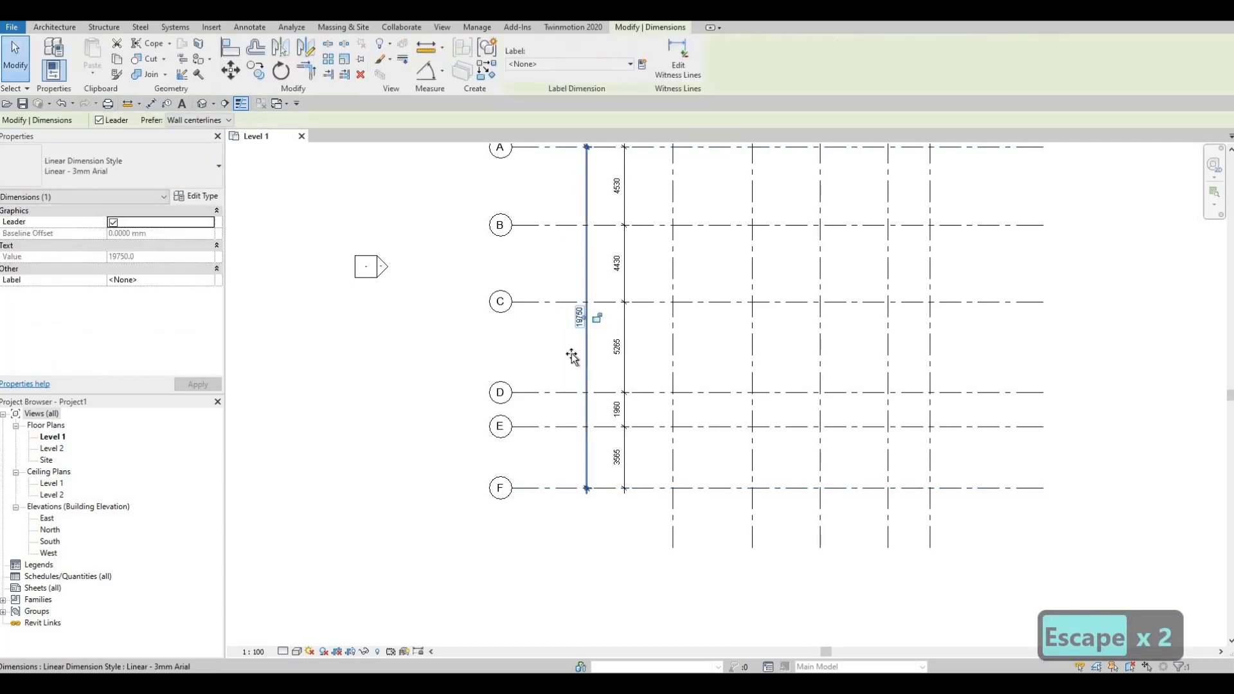
click(623, 363)
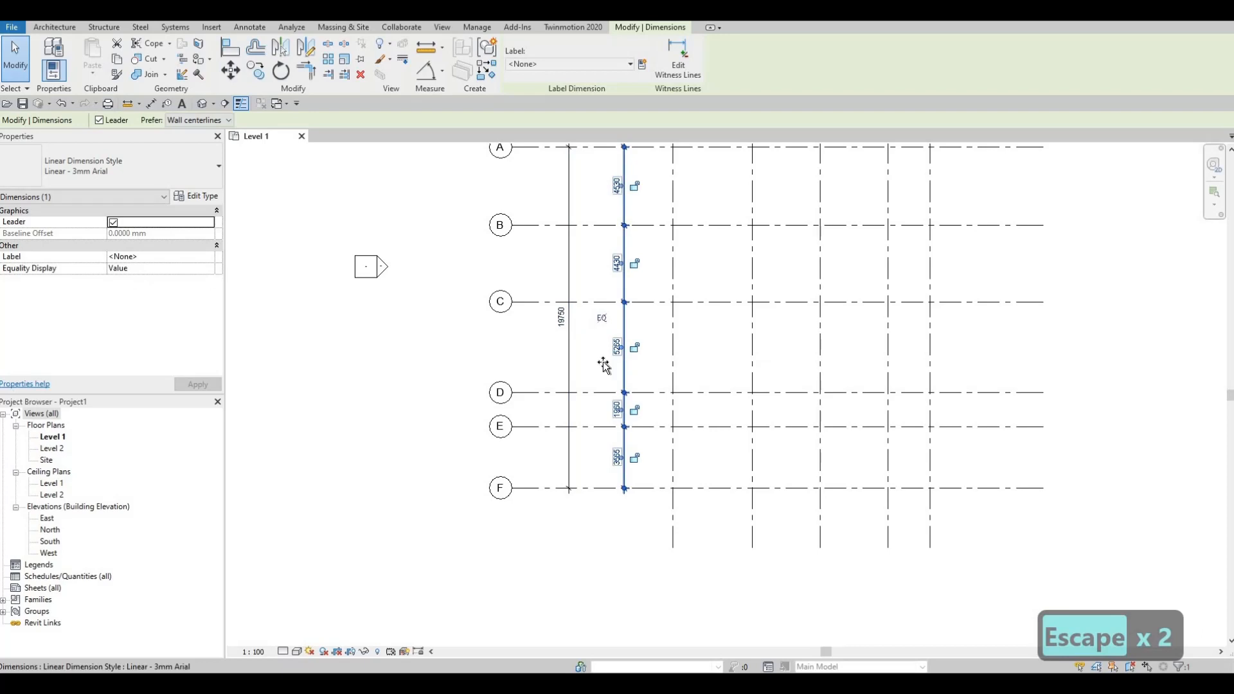
drag(607, 360, 608, 364)
key(Escape)
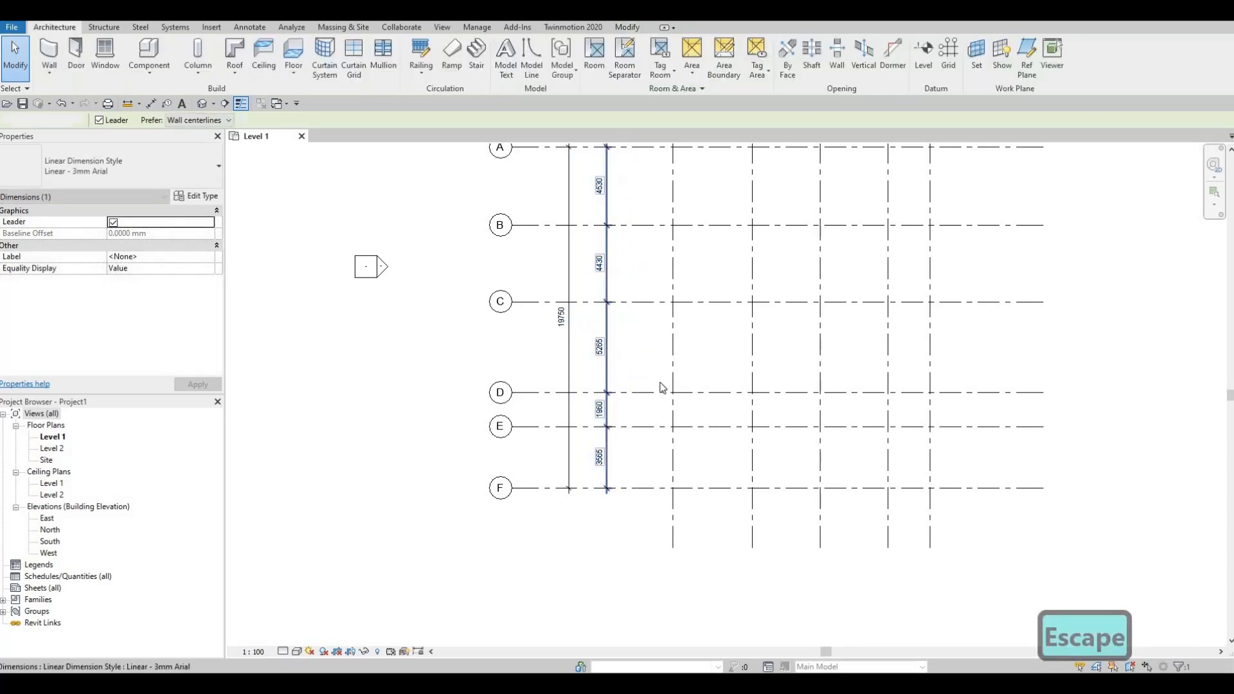
- Show the grid bubbles at the right-hand ends of grid lines A, B and C
scroll(663, 386, down, 3)
scroll(619, 522, down, 2)
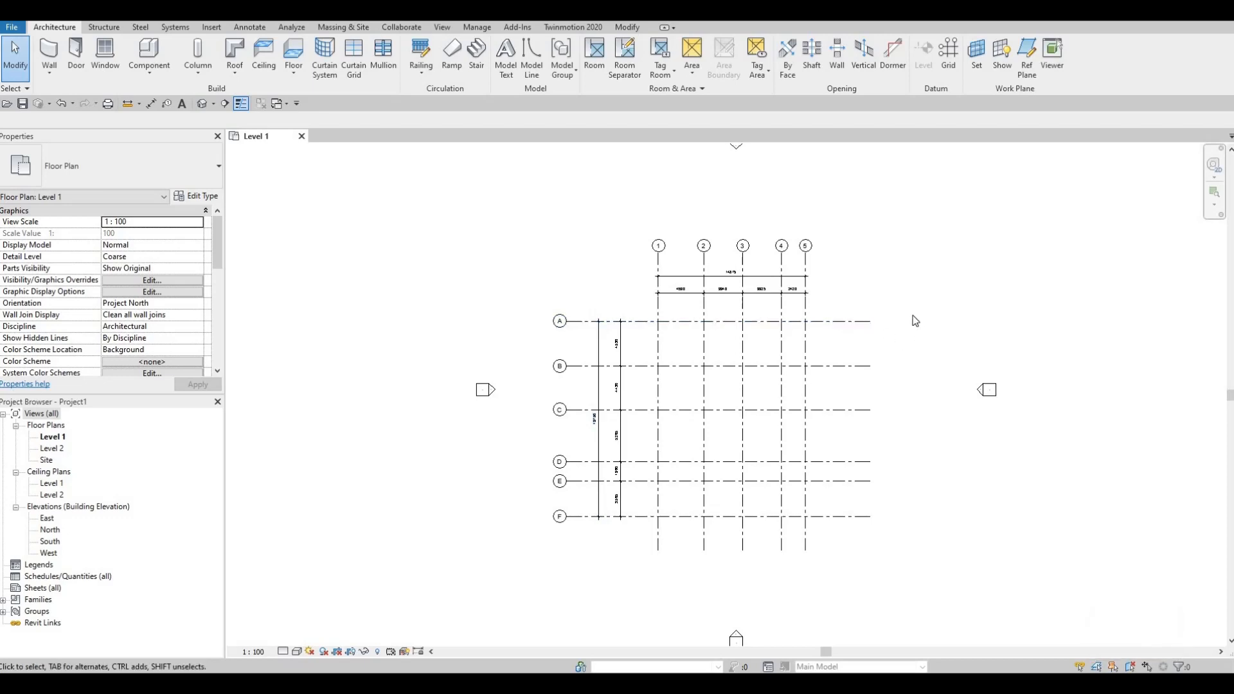
scroll(899, 360, up, 3)
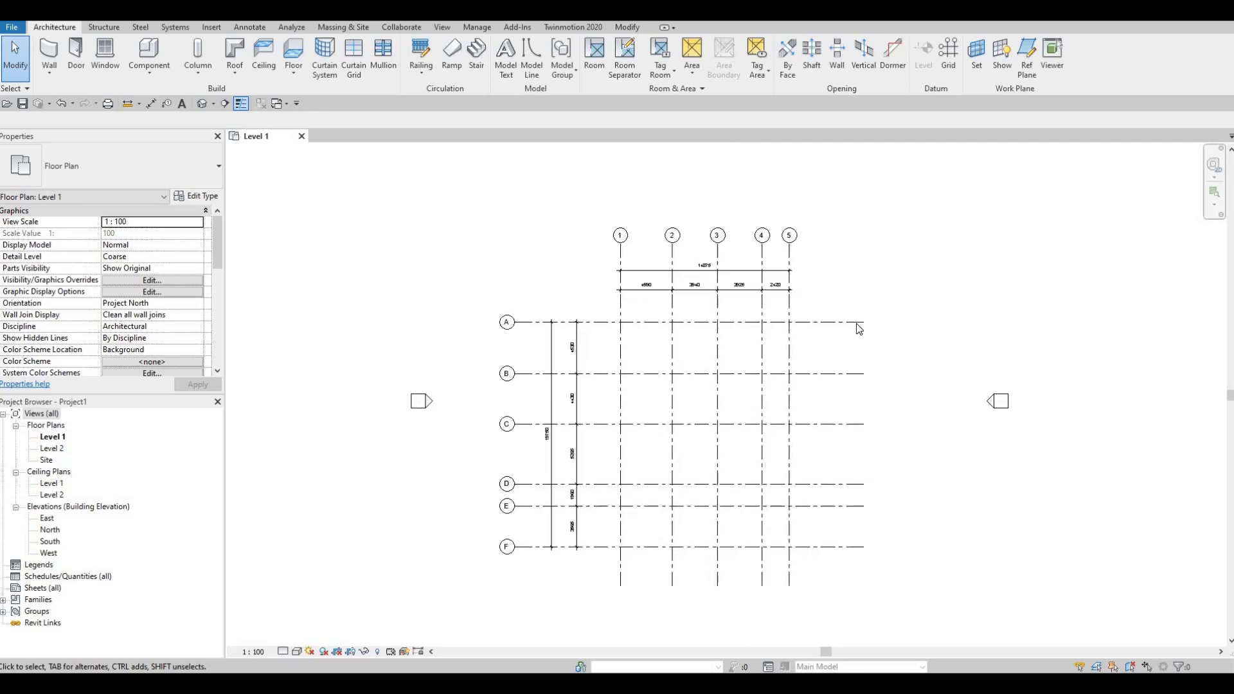
click(823, 302)
click(890, 300)
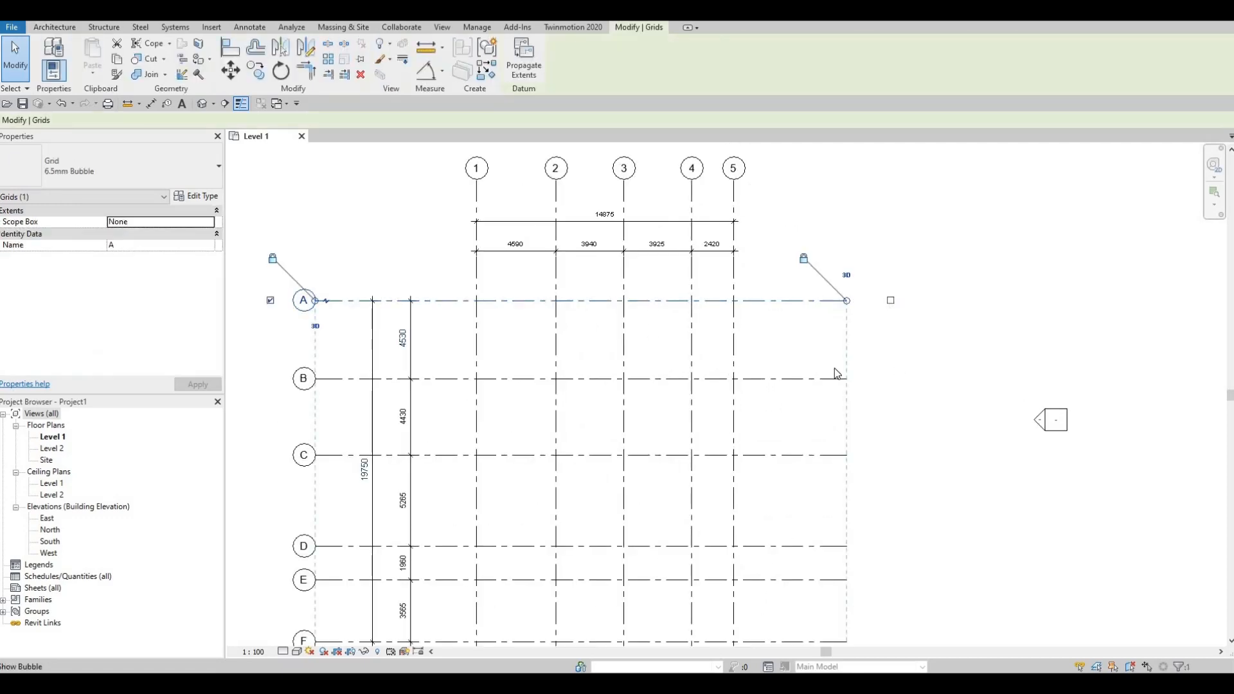
click(842, 379)
click(890, 379)
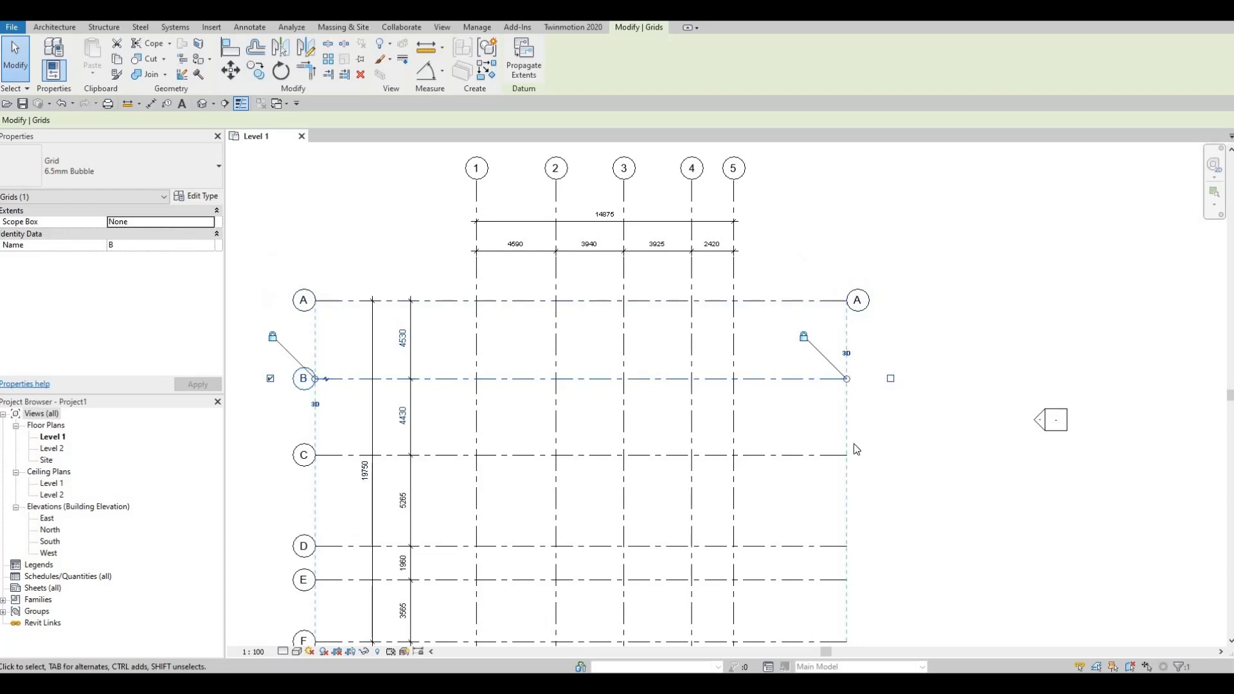
middle_drag(817, 455, 810, 330)
click(809, 331)
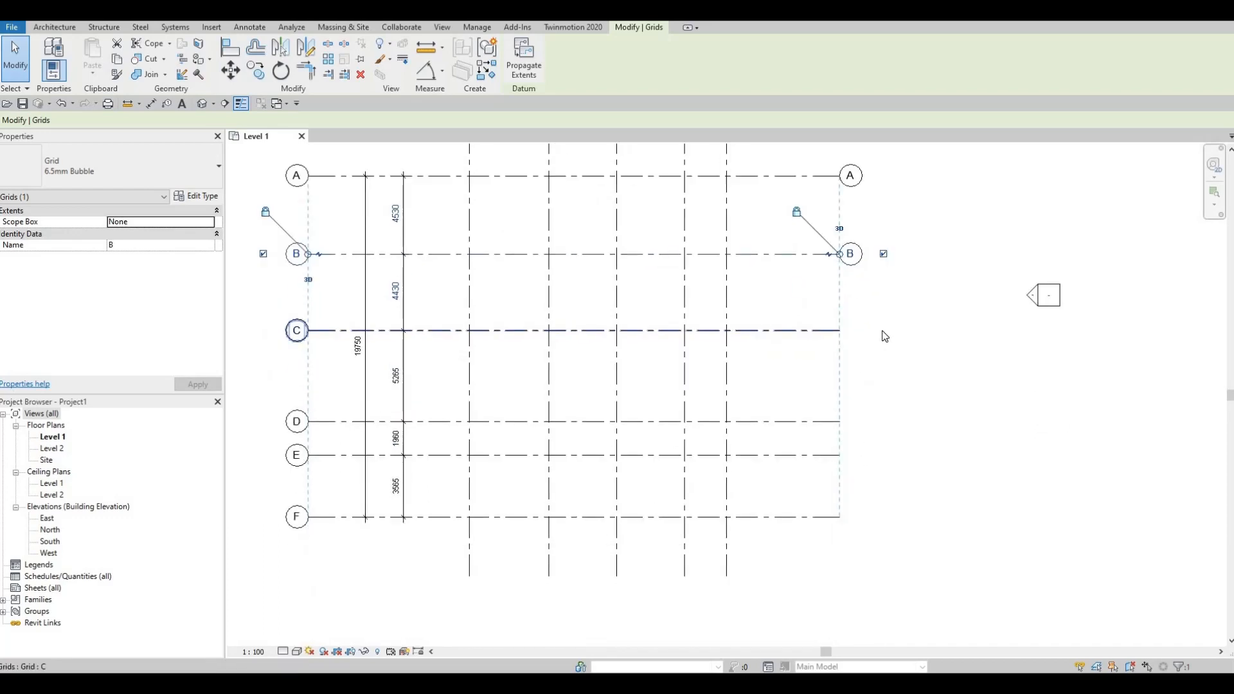
click(883, 330)
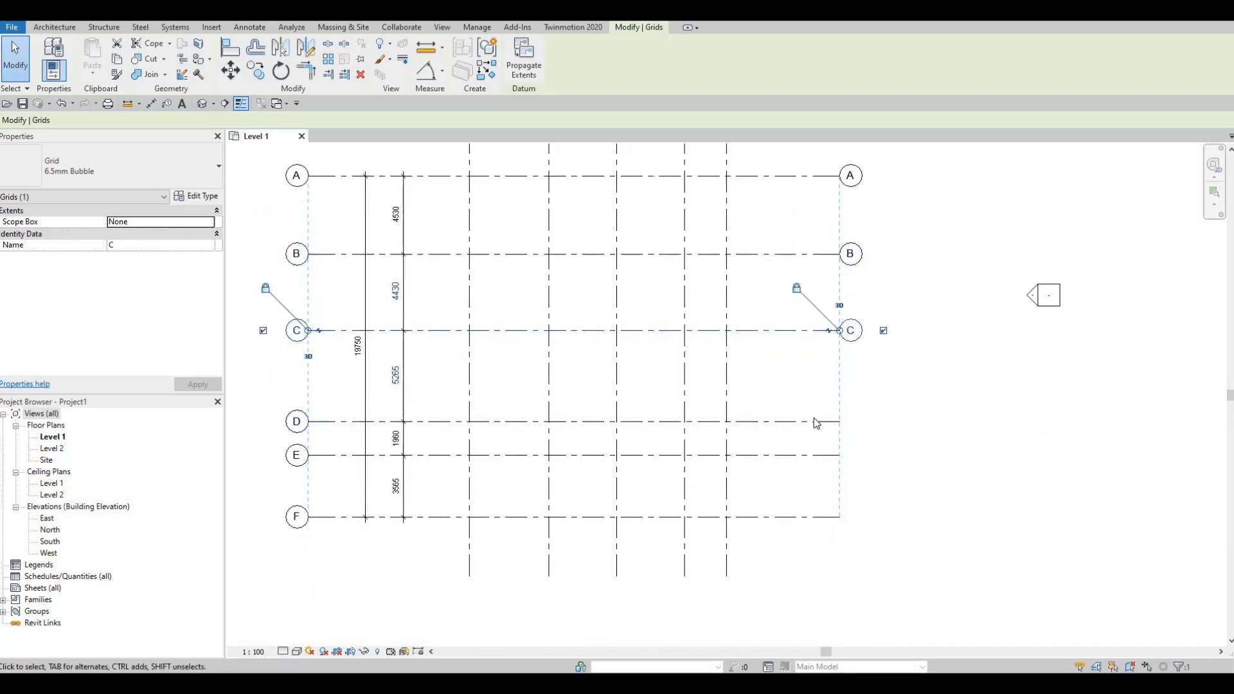
- Show the grid bubbles at the right-hand ends of grid lines D, E and F
click(843, 422)
click(883, 421)
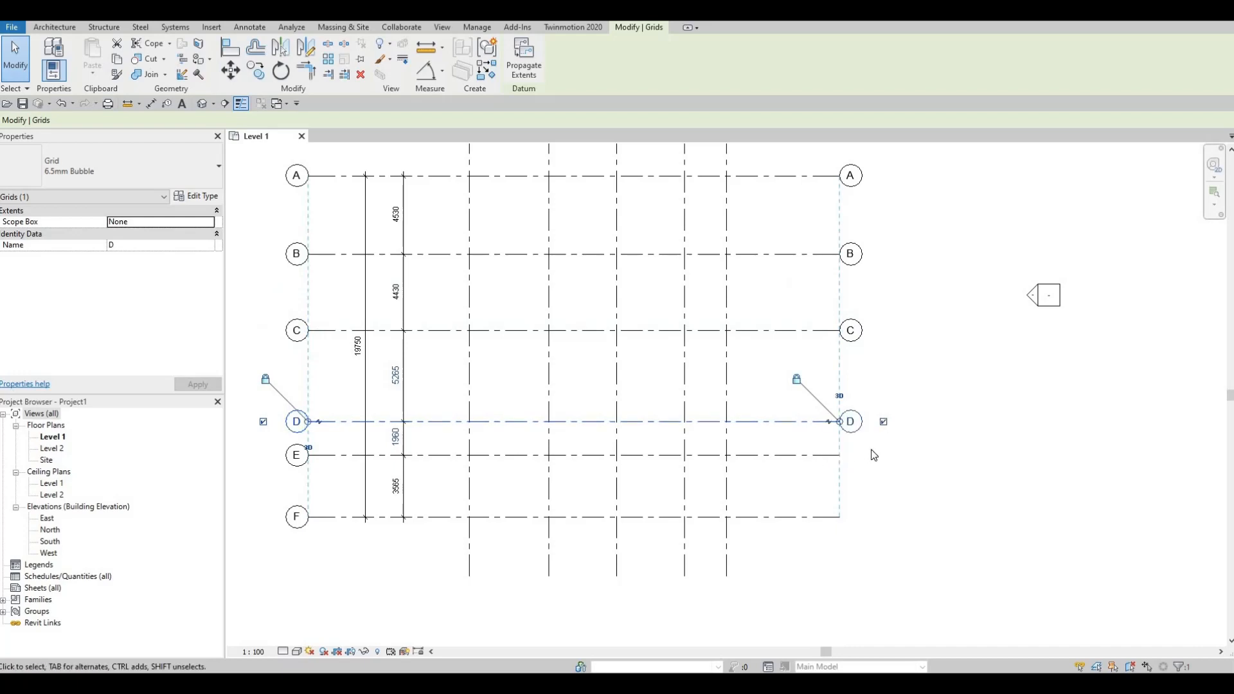
click(842, 455)
click(883, 455)
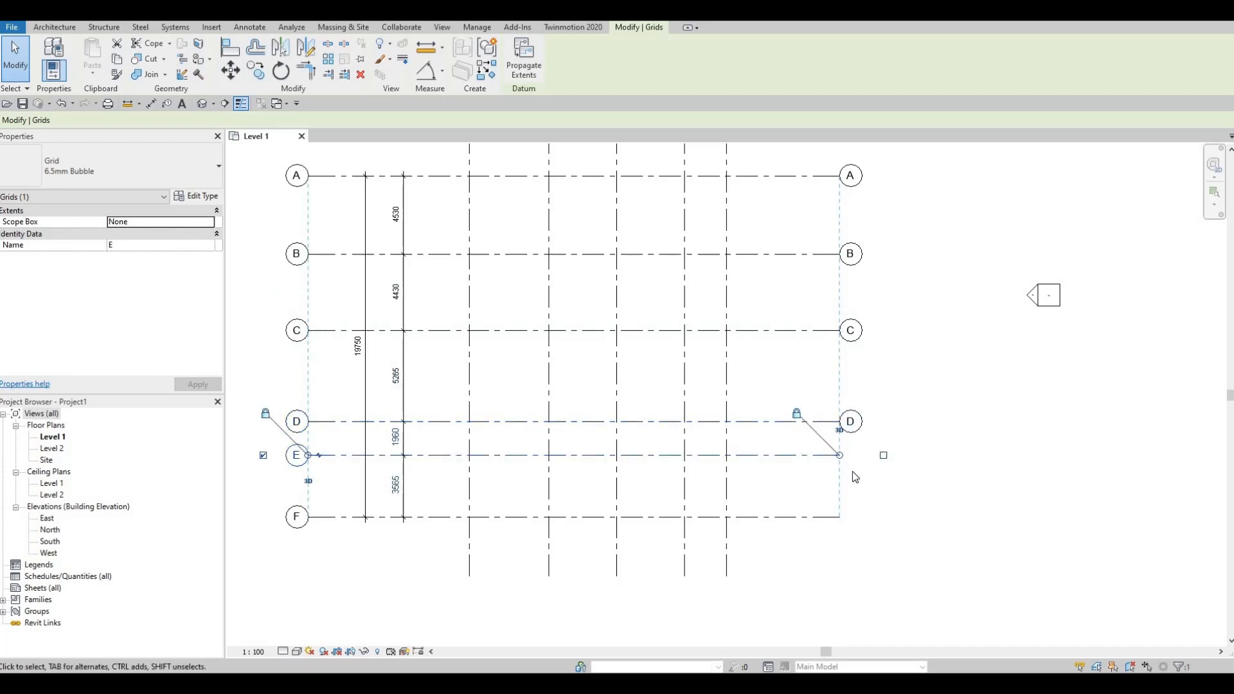
click(804, 516)
click(888, 518)
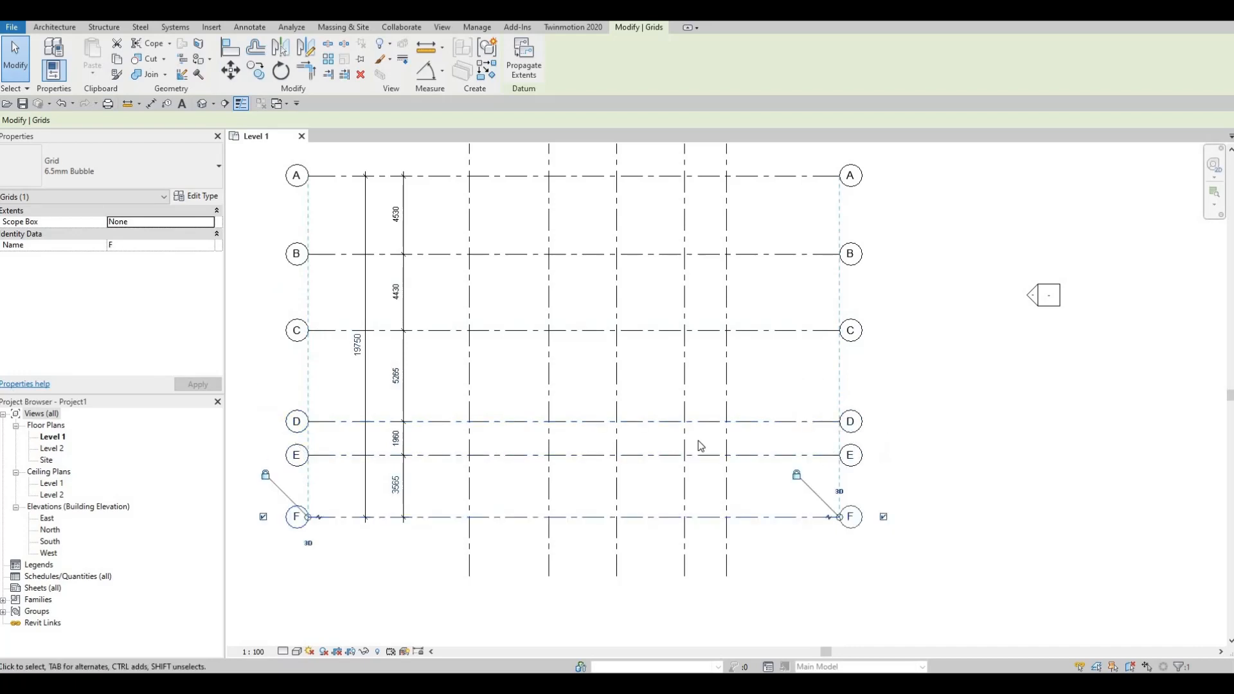
- Show the grid bubbles at the lower ends of vertical grid lines 1 to 5
middle_drag(488, 558, 644, 430)
click(625, 440)
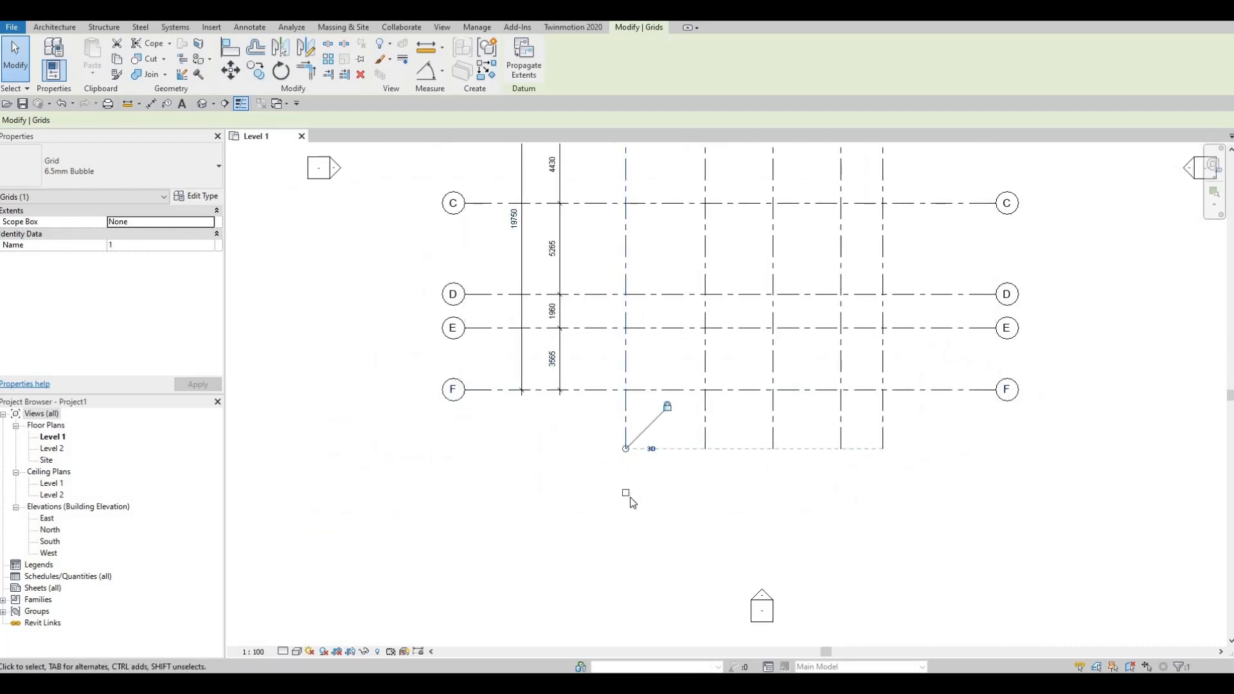
click(629, 496)
click(626, 445)
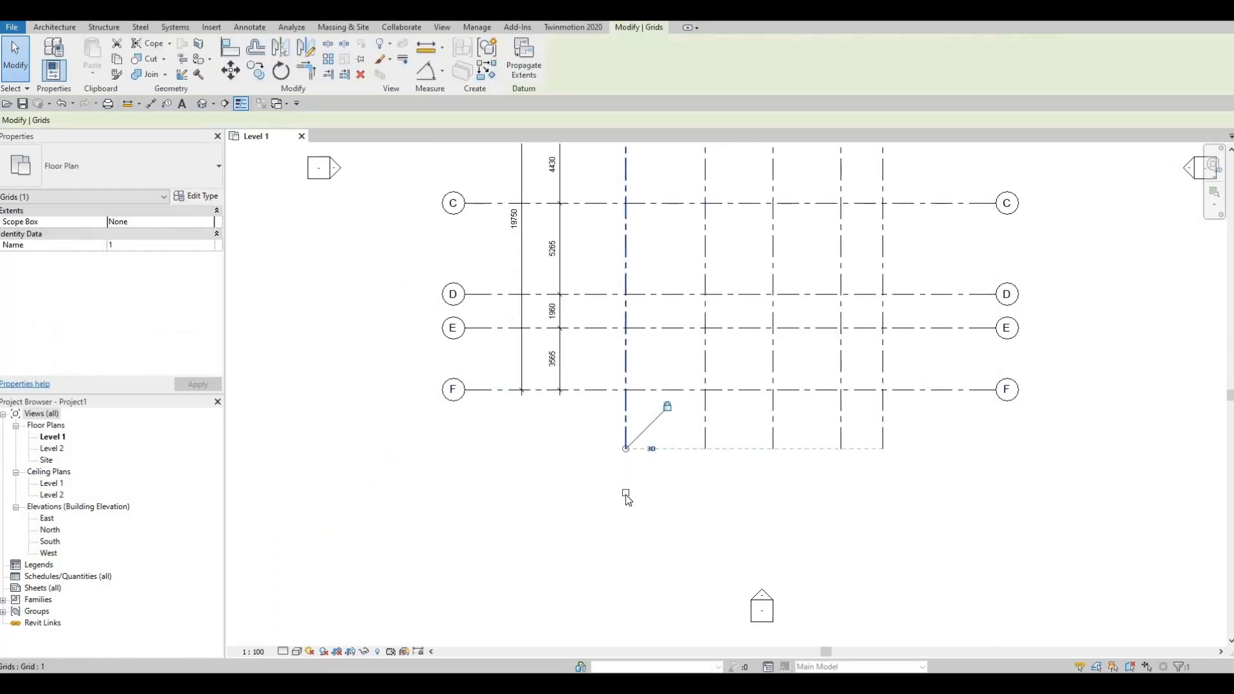
click(705, 442)
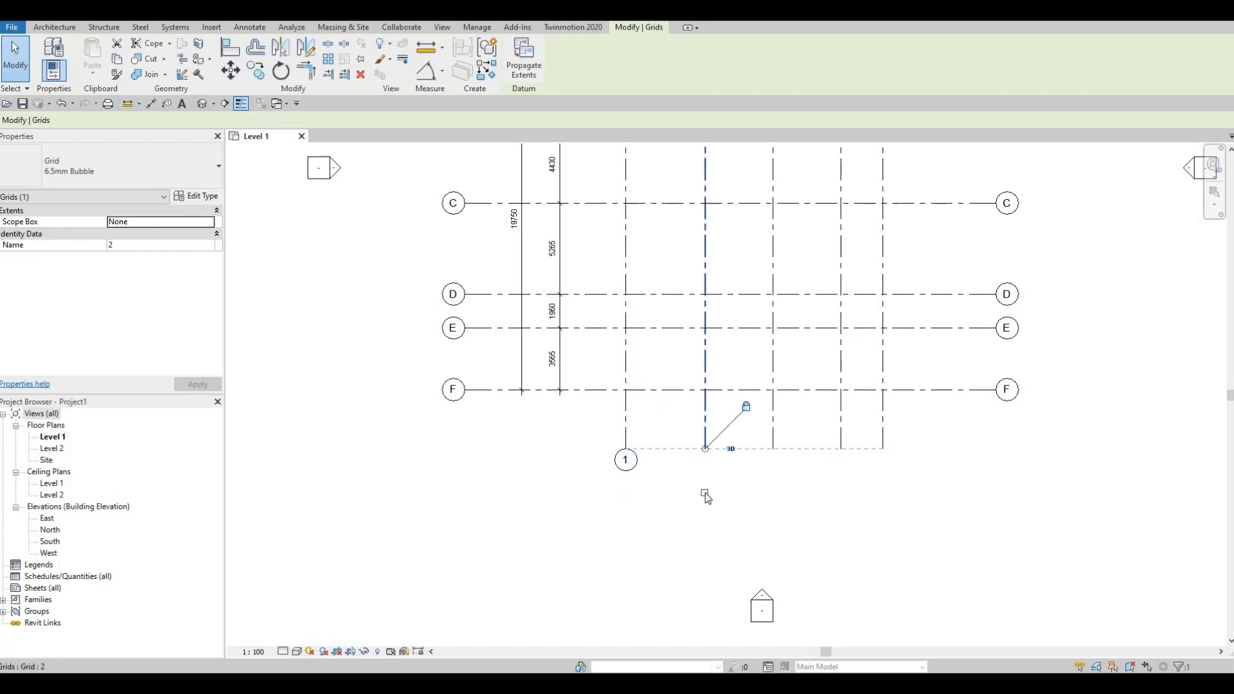
click(772, 466)
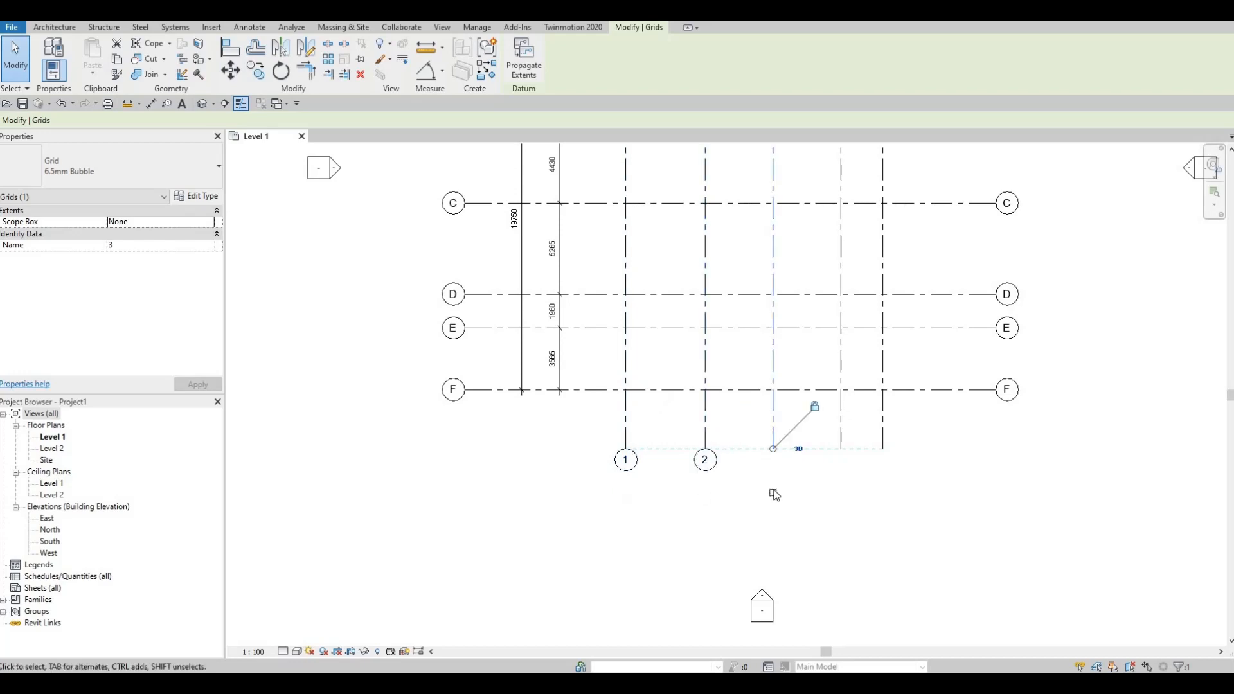
click(841, 496)
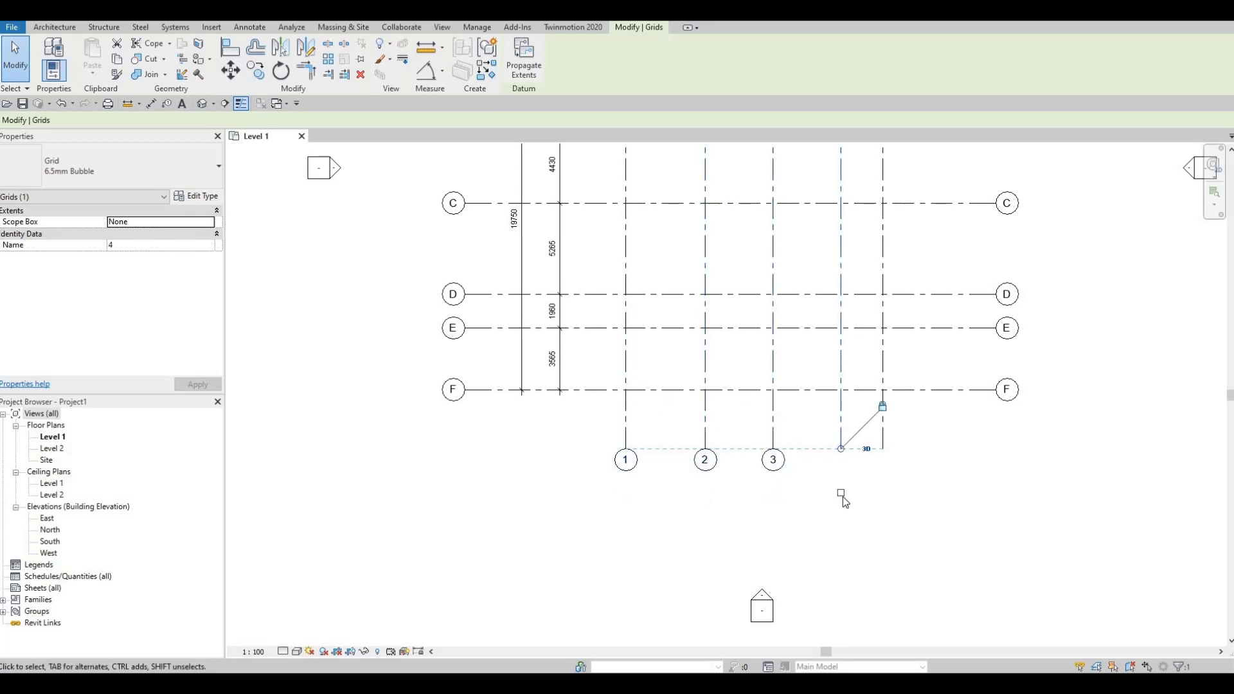
click(883, 496)
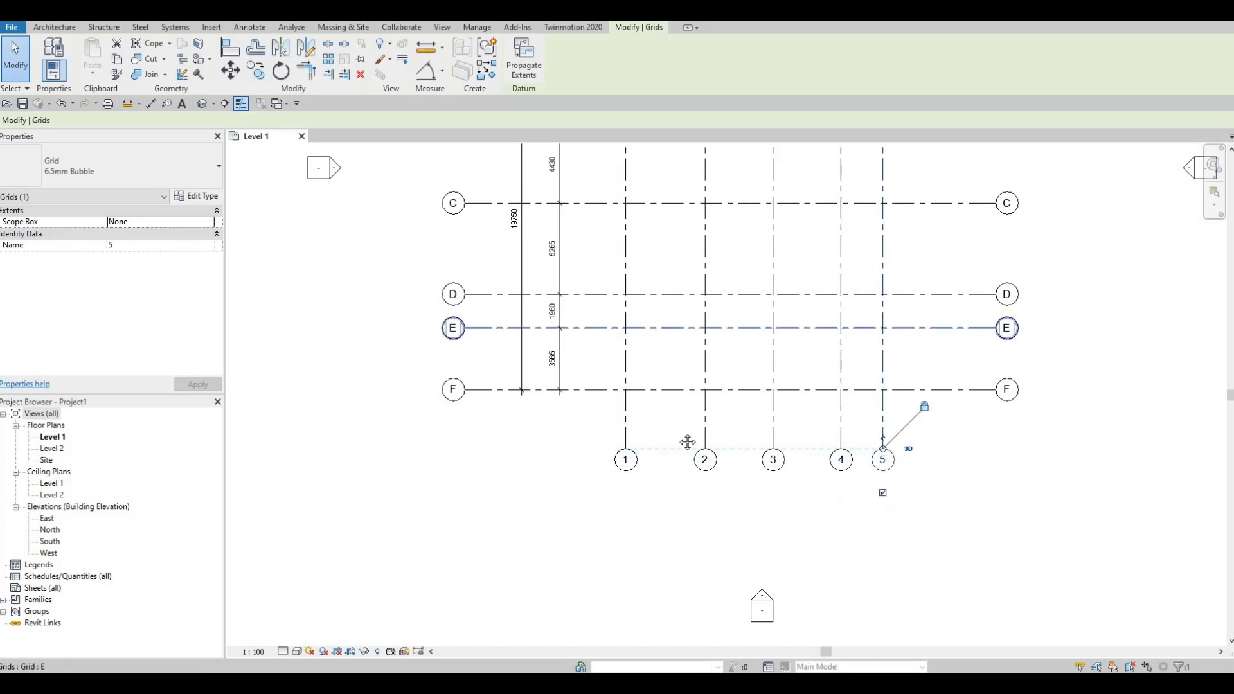
scroll(675, 438, down, 1)
middle_drag(674, 437, 651, 488)
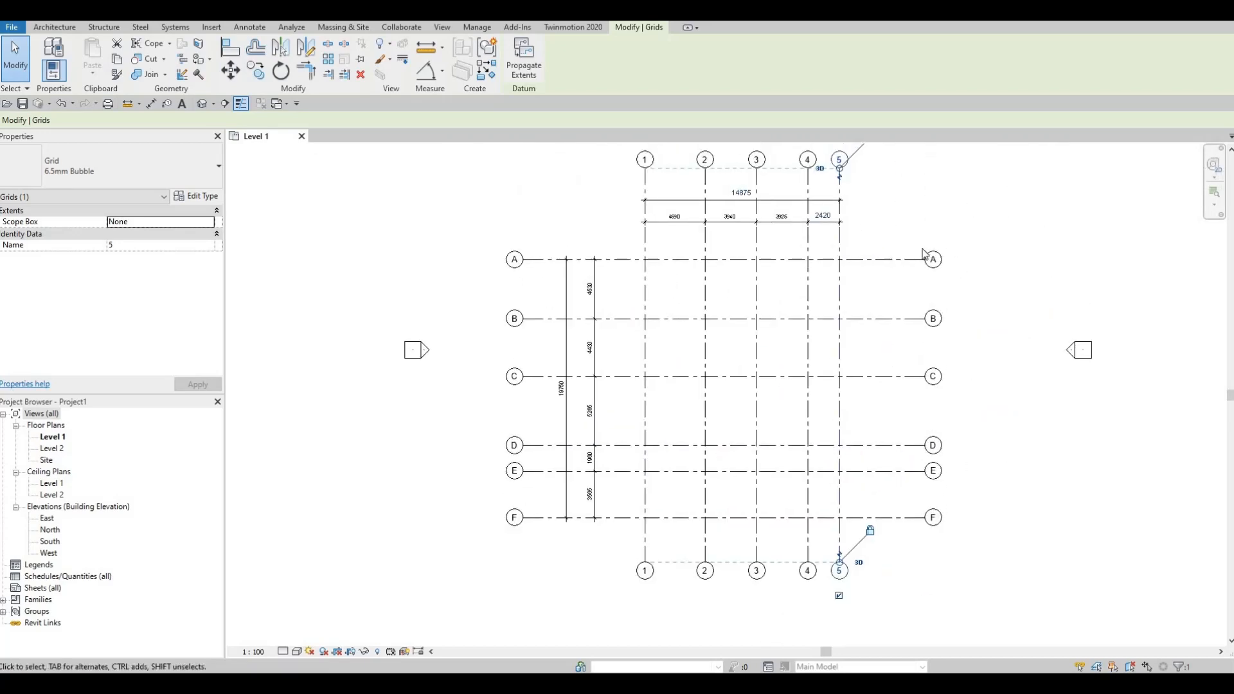
scroll(909, 265, up, 1)
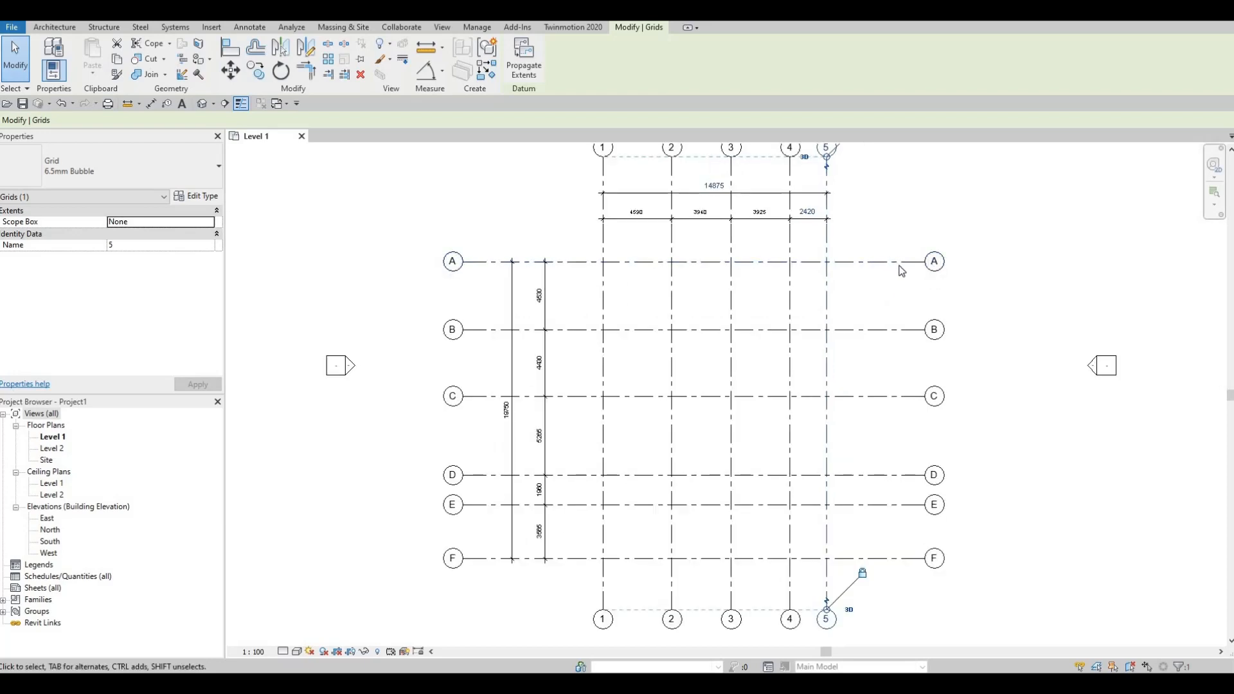
- Shorten the right-hand ends of grid lines A to F by pulling grid A's aligned end in toward grid line 5
click(903, 263)
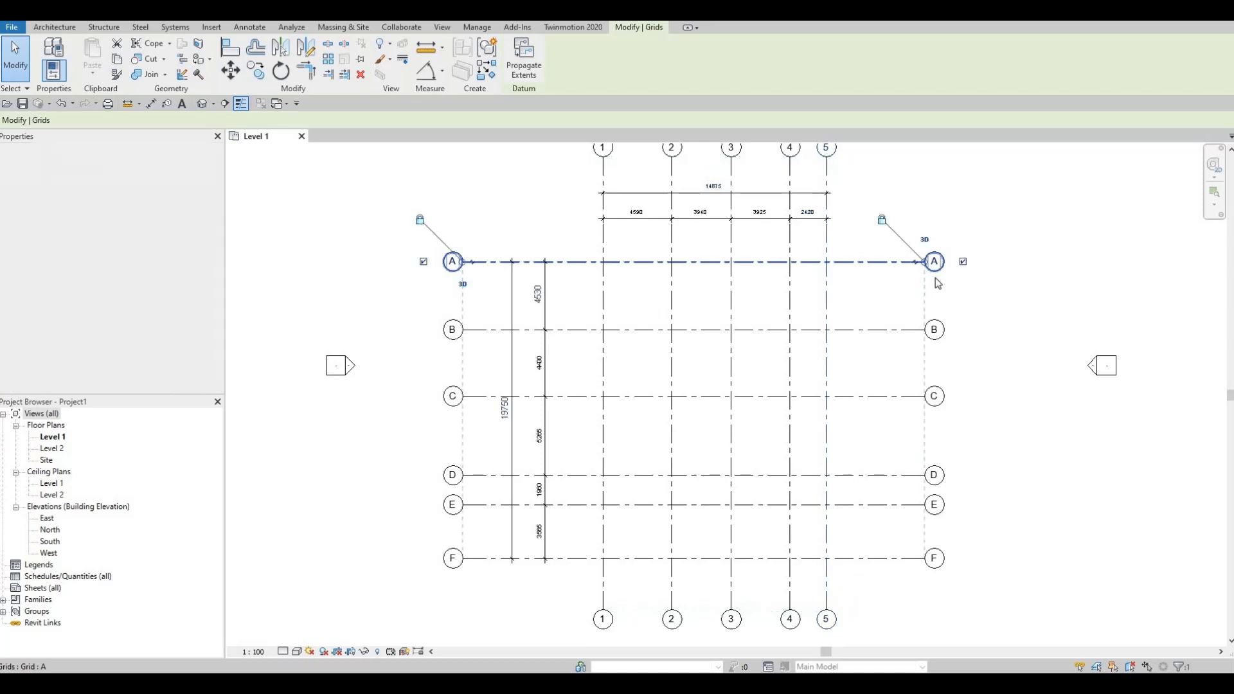
scroll(949, 270, up, 4)
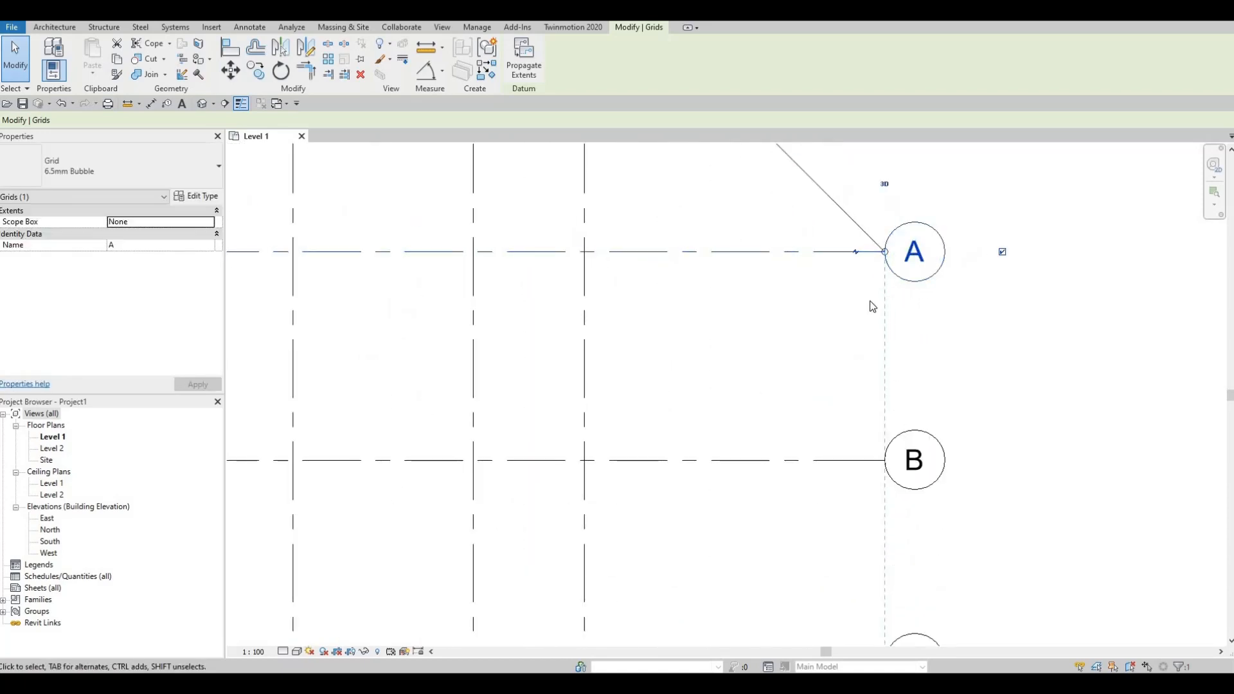
scroll(859, 237, down, 4)
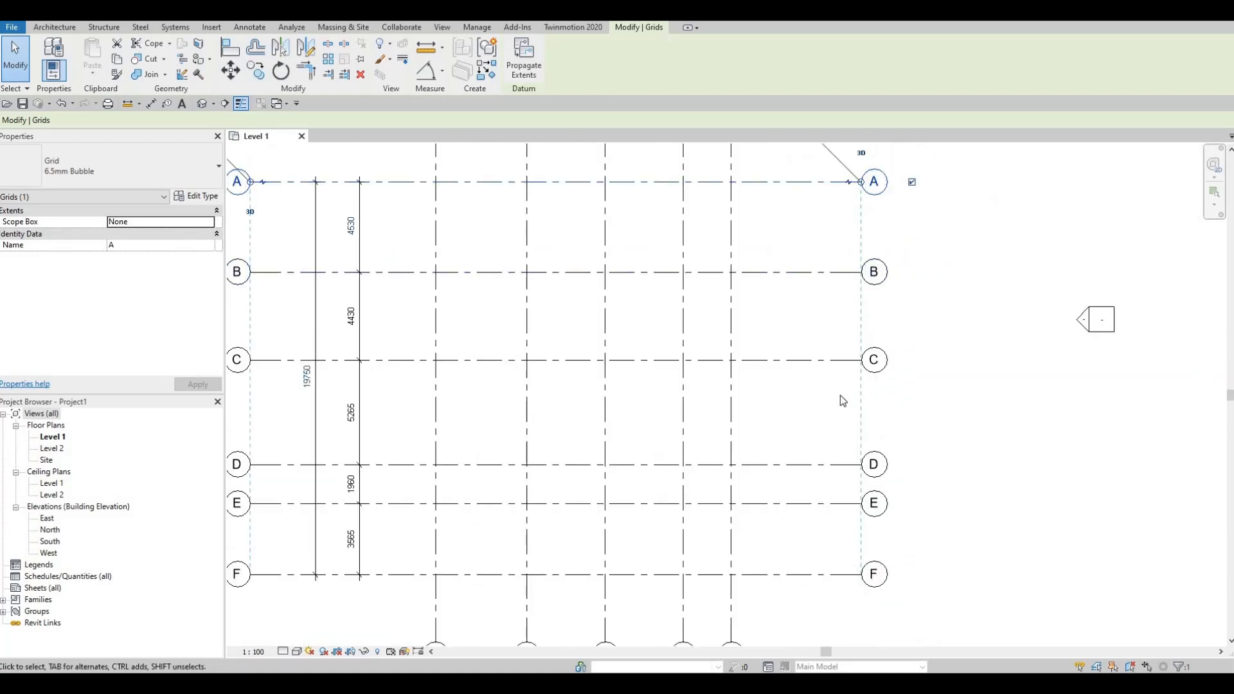
middle_drag(894, 324, 973, 411)
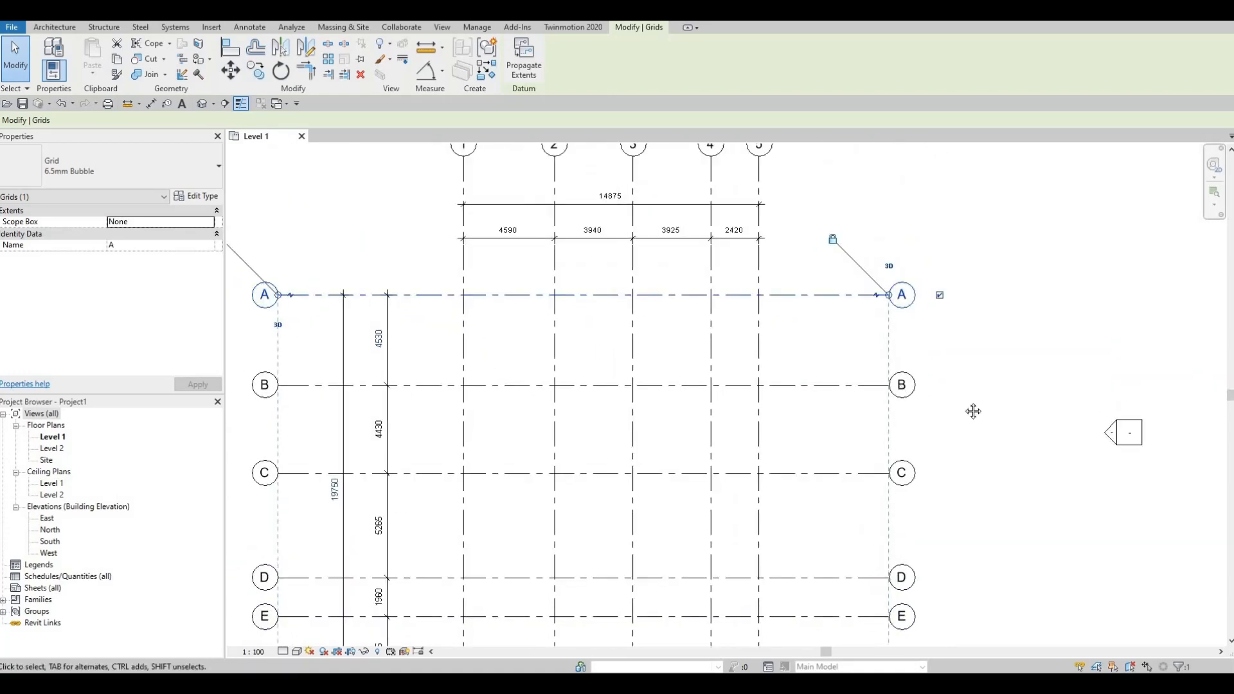
scroll(888, 296, up, 4)
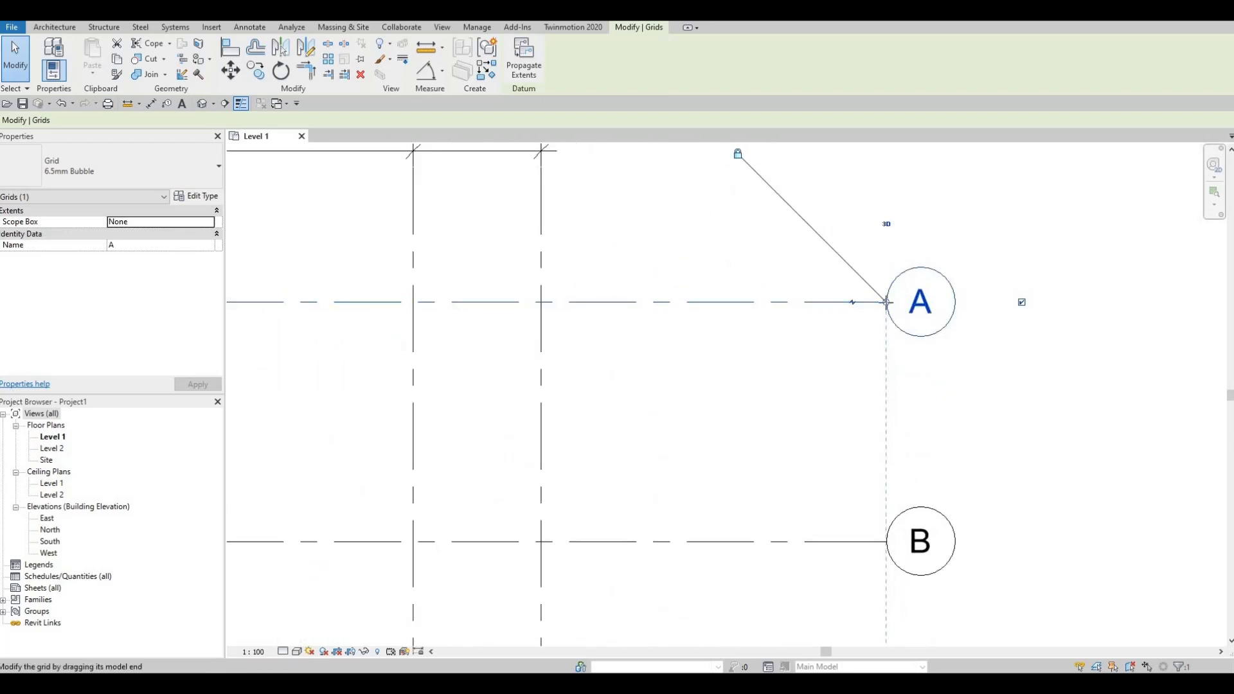
drag(852, 306, 746, 317)
scroll(745, 317, down, 5)
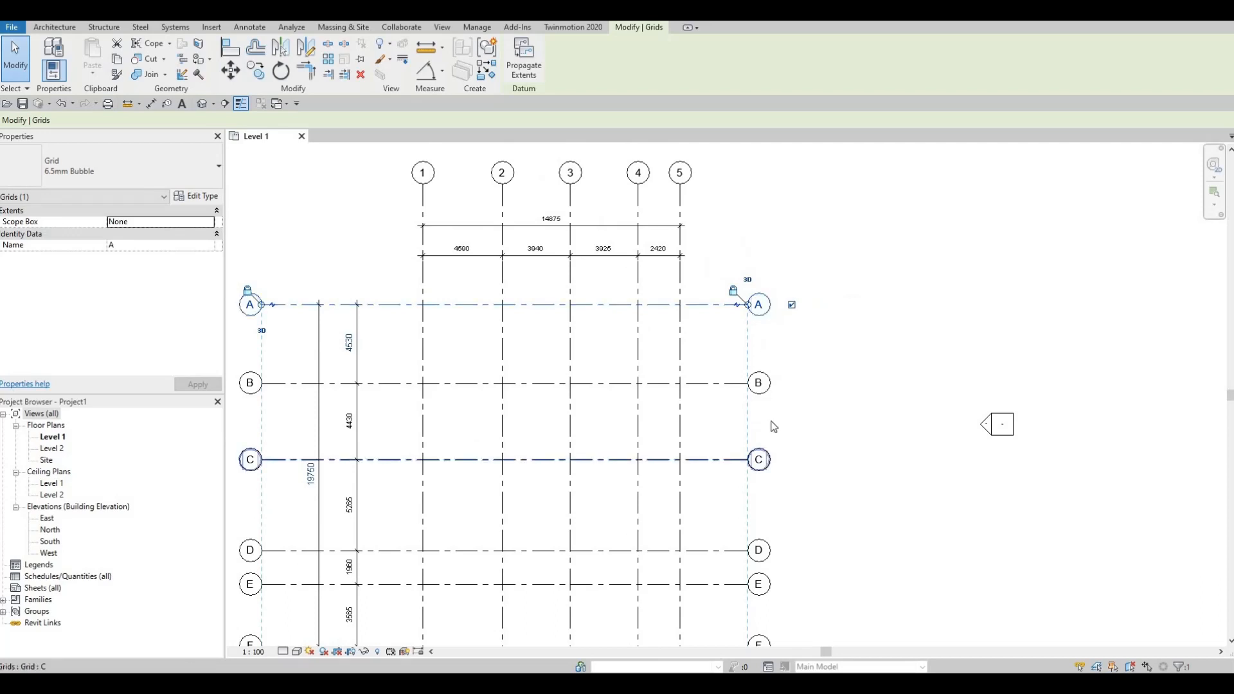
- Pull the aligned right-hand ends of grid lines A to F slightly closer to grid line 5 and clear the selection
scroll(763, 218, up, 2)
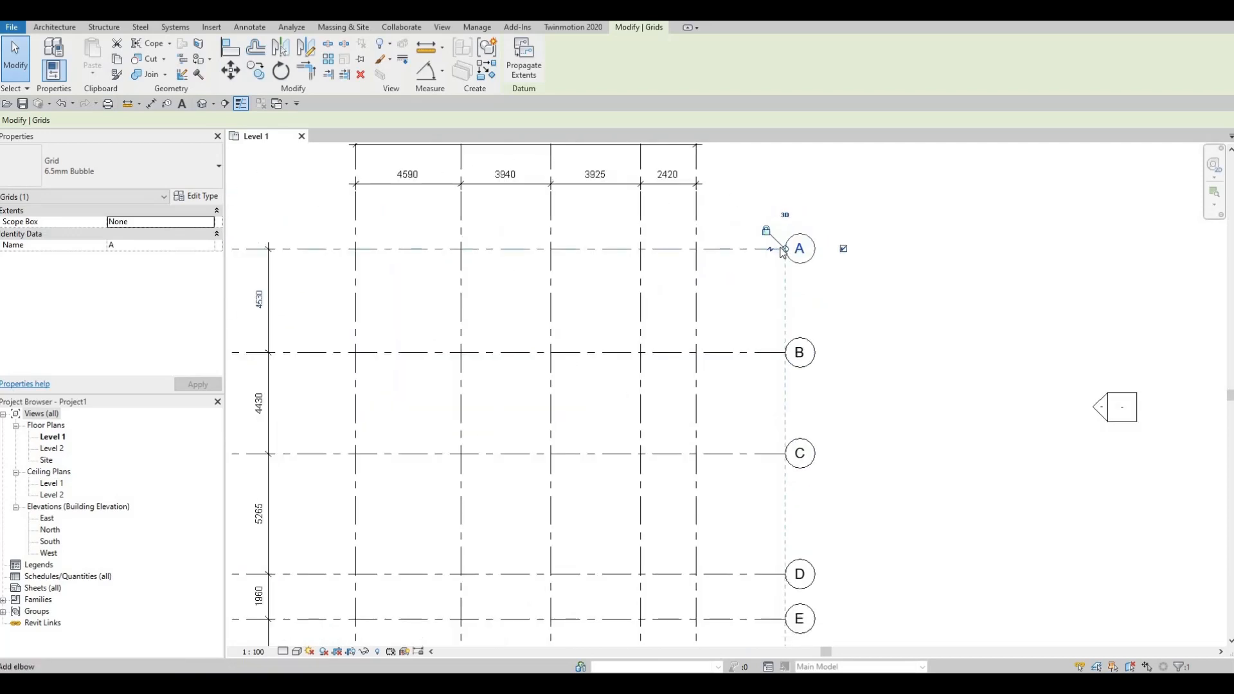
drag(783, 248, 763, 250)
scroll(858, 289, down, 4)
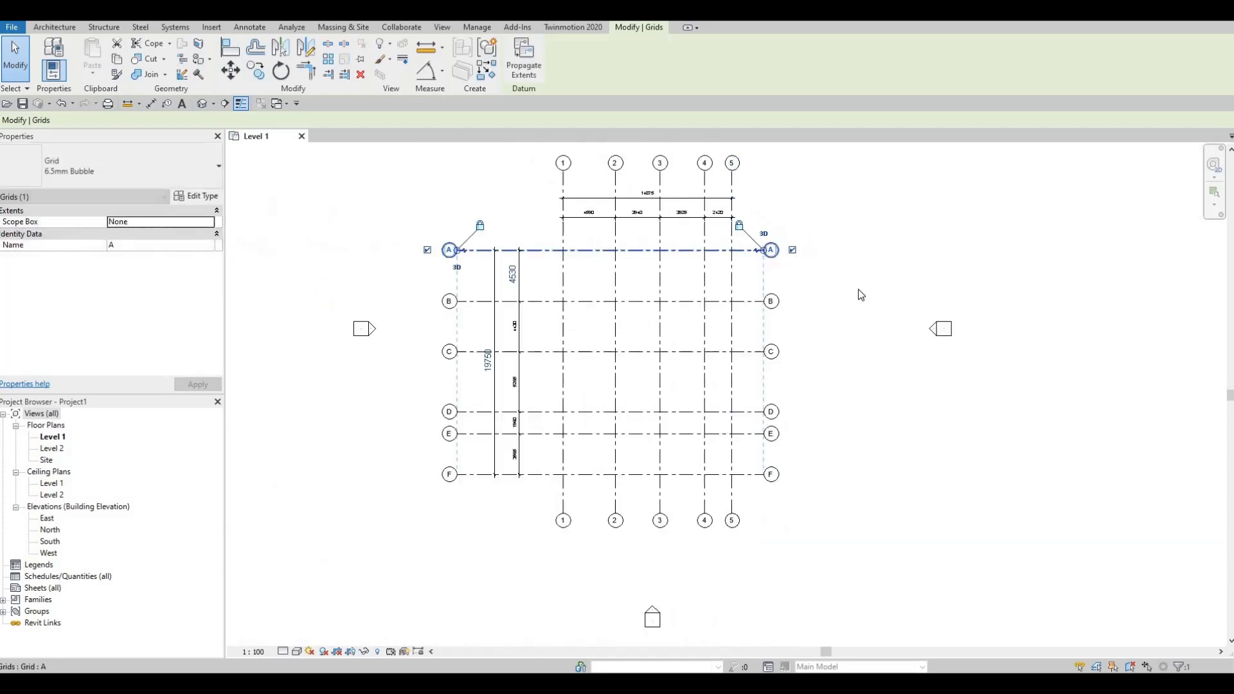
scroll(893, 349, down, 3)
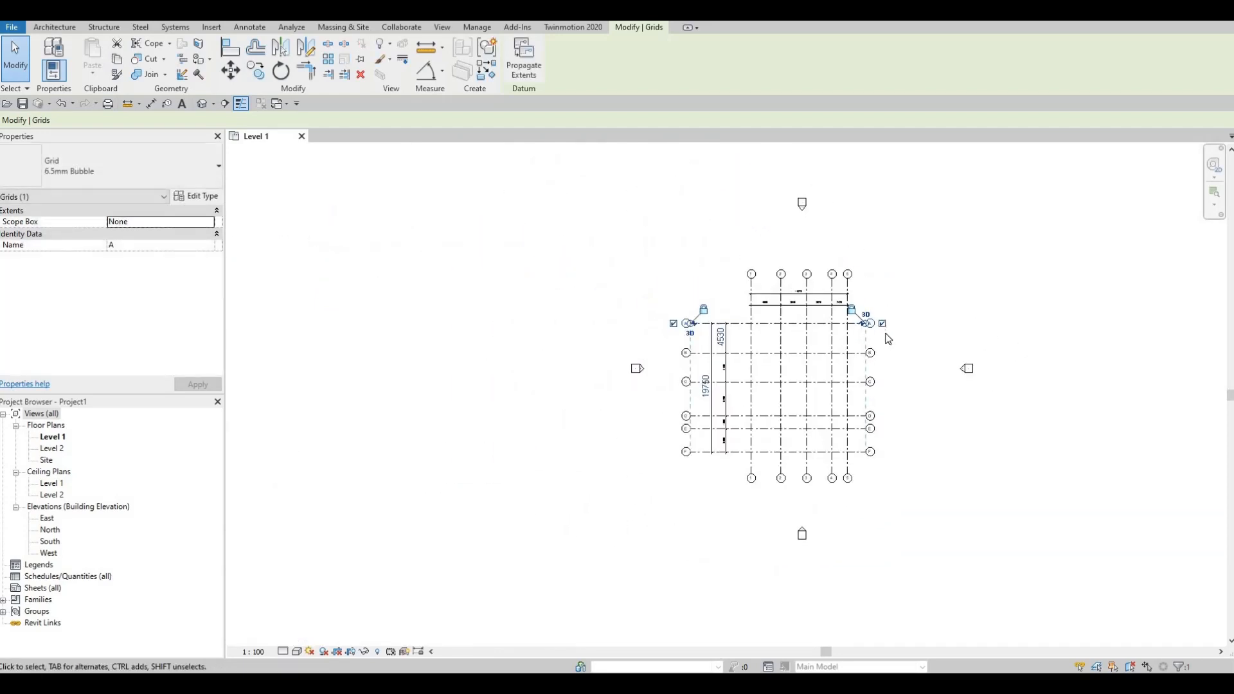
key(Escape)
key(Escape)
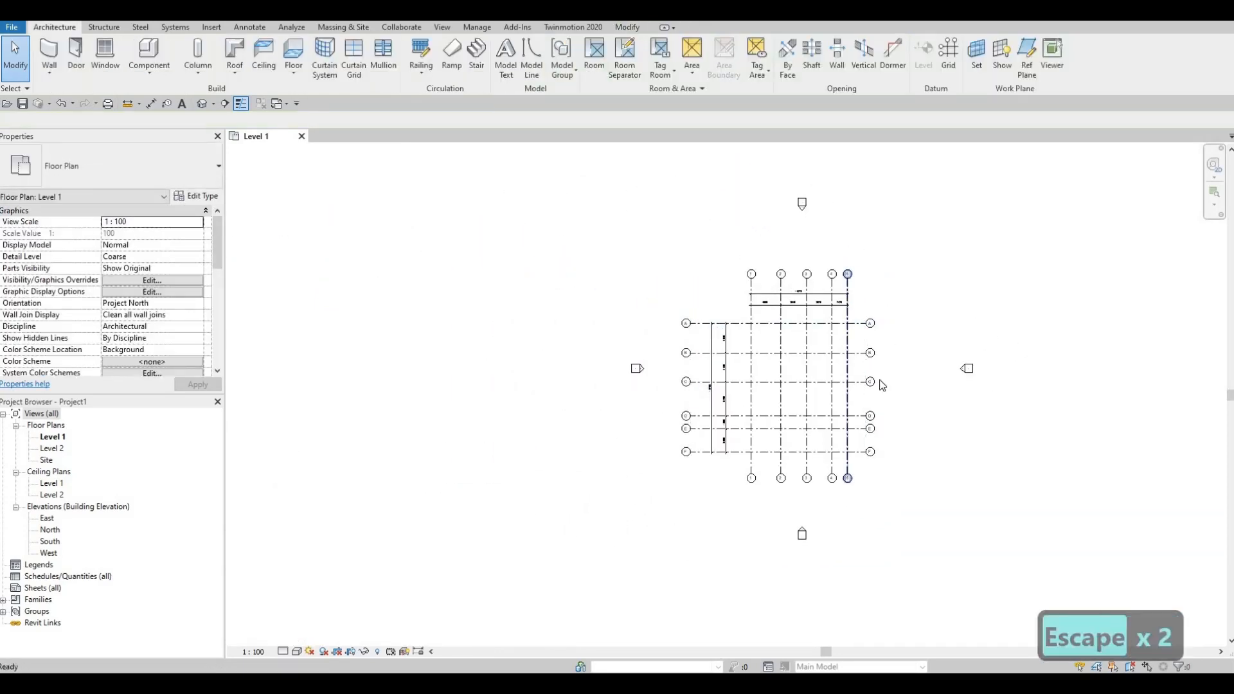
scroll(912, 356, up, 2)
scroll(787, 319, up, 1)
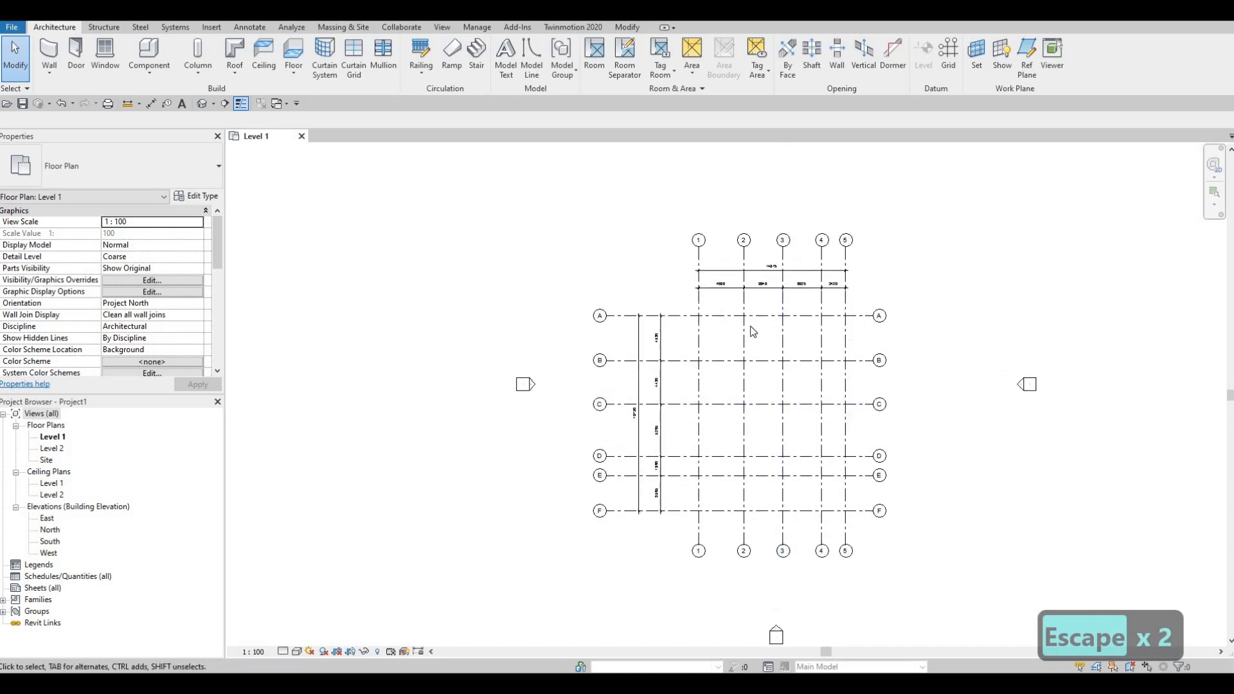
scroll(732, 338, up, 1)
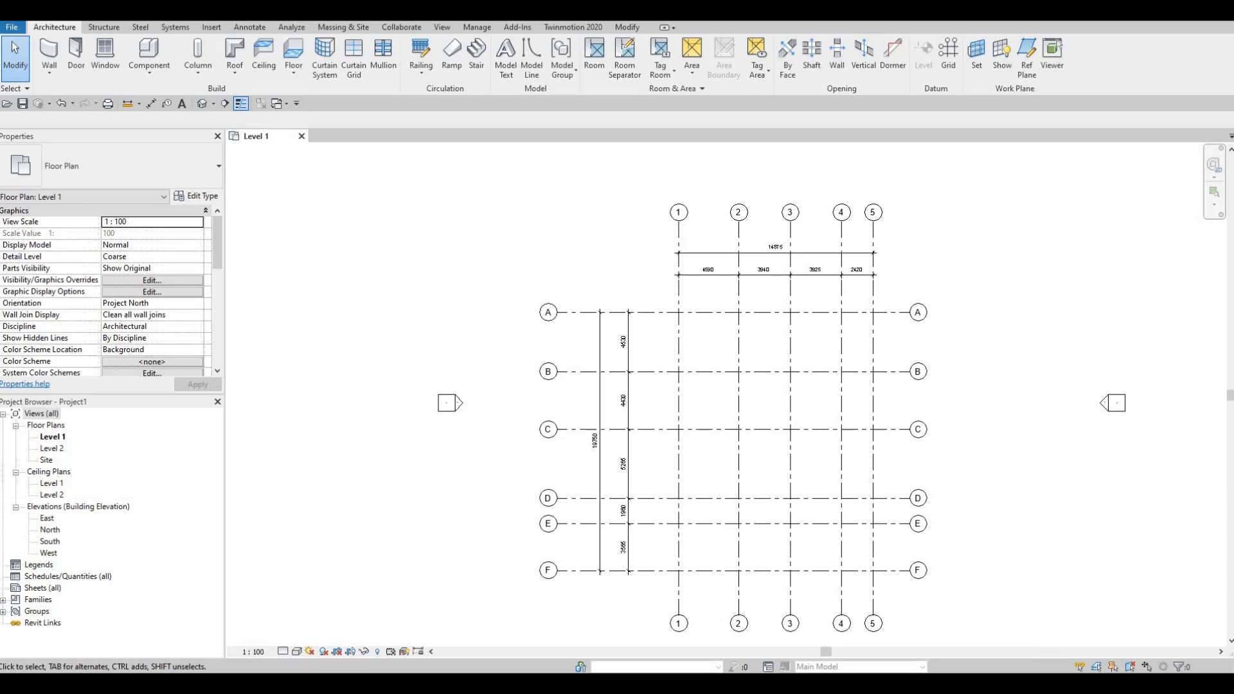
- Collapse the Ceiling Plans group and open the South building elevation
click(14, 473)
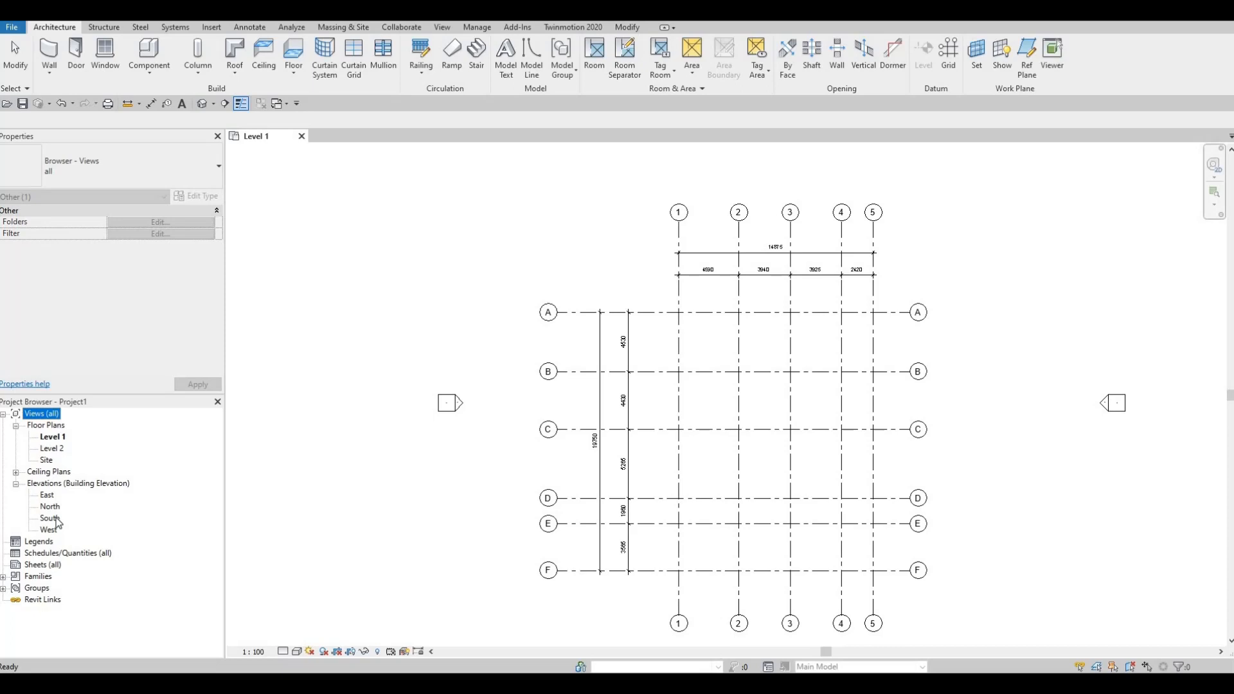
double_click(55, 519)
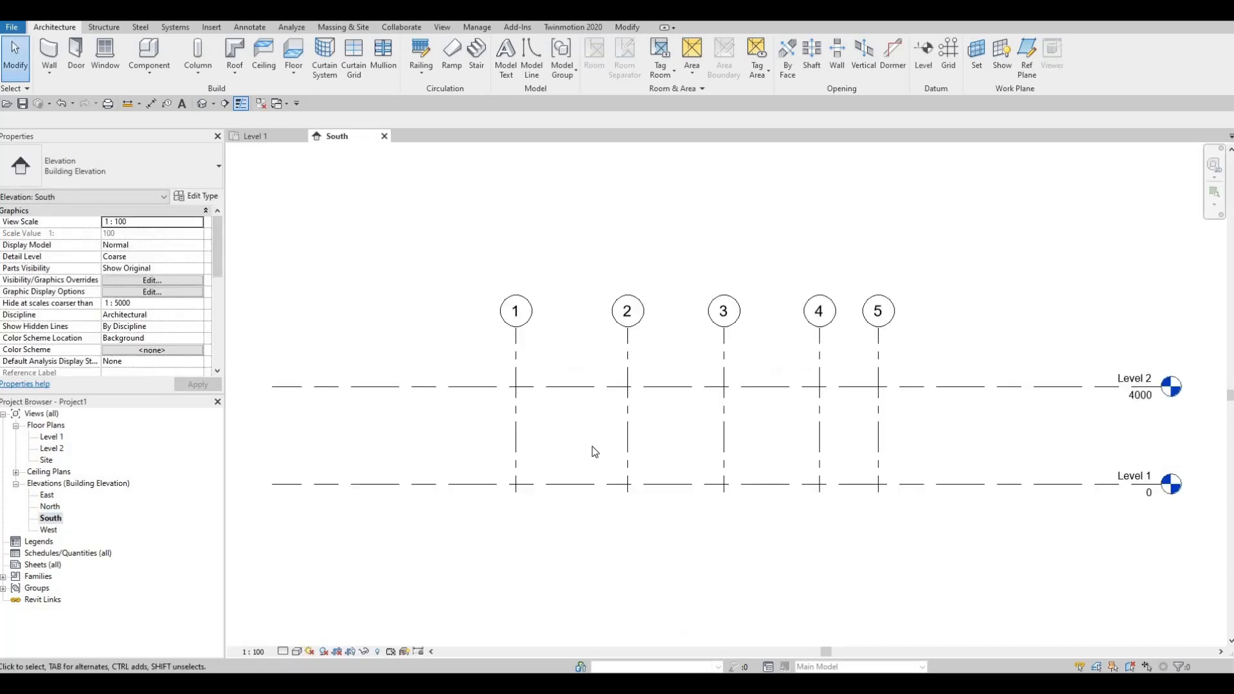
scroll(592, 446, down, 3)
scroll(791, 453, up, 1)
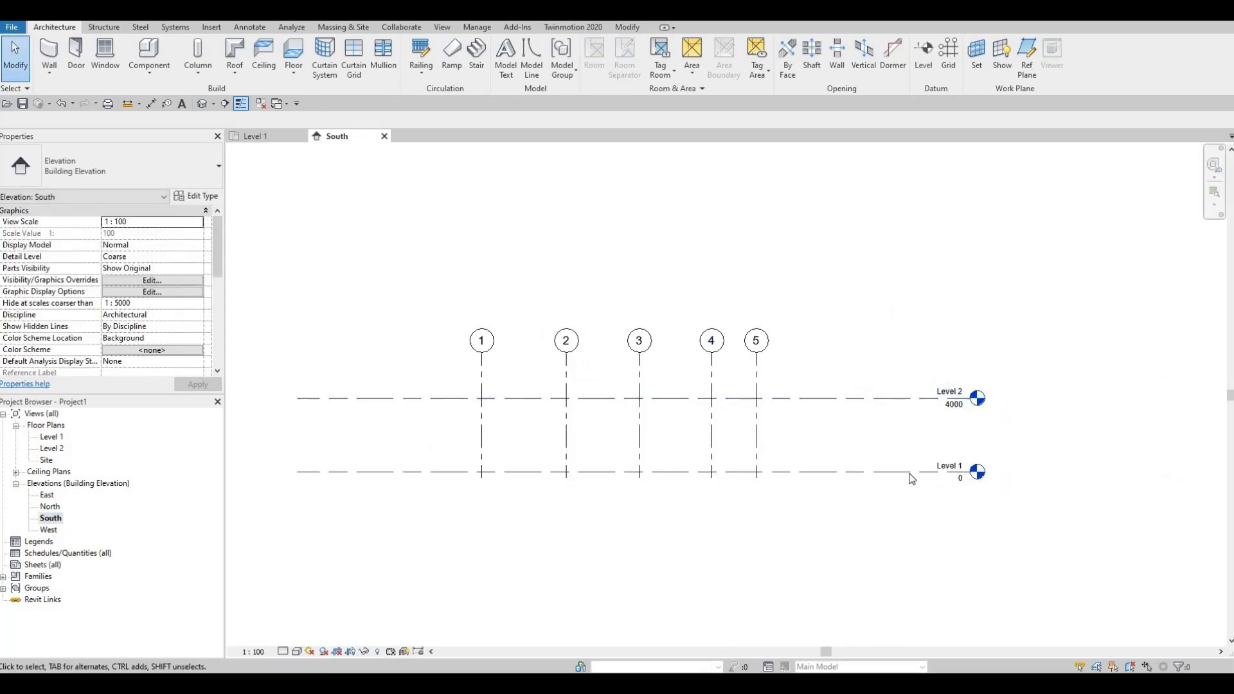
middle_drag(911, 480, 967, 466)
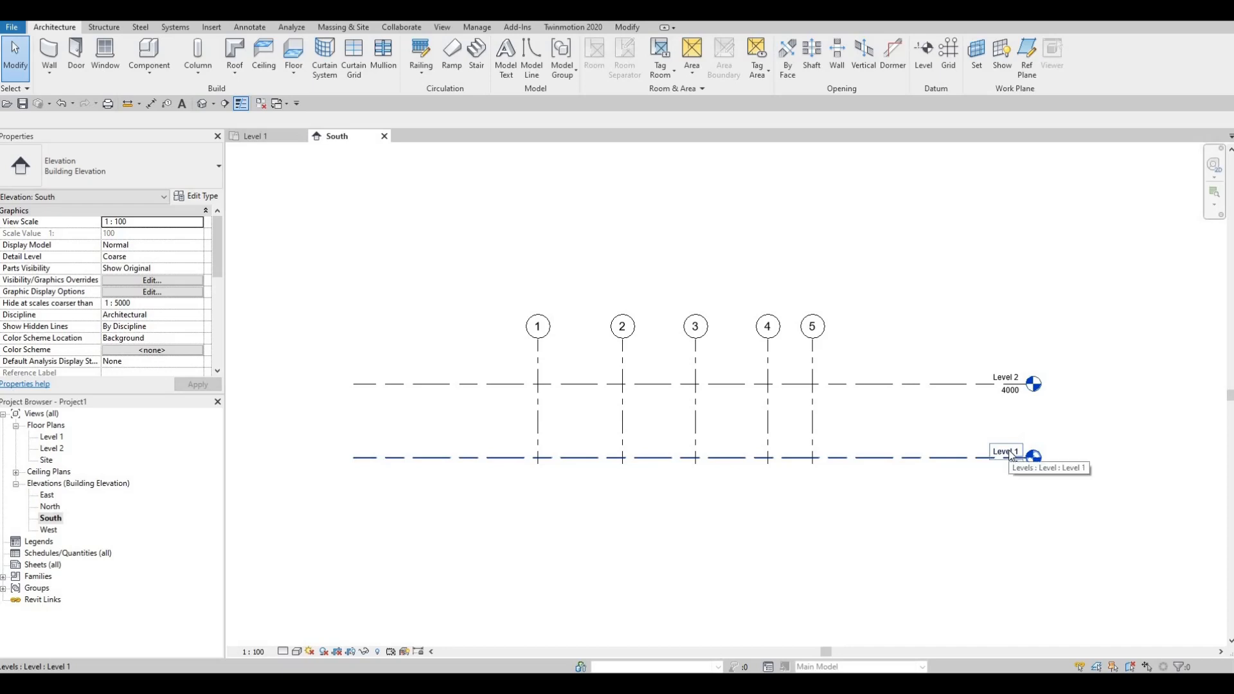
- Rename Level 1 as GROUND FLOOR and have its corresponding views renamed too
click(1013, 455)
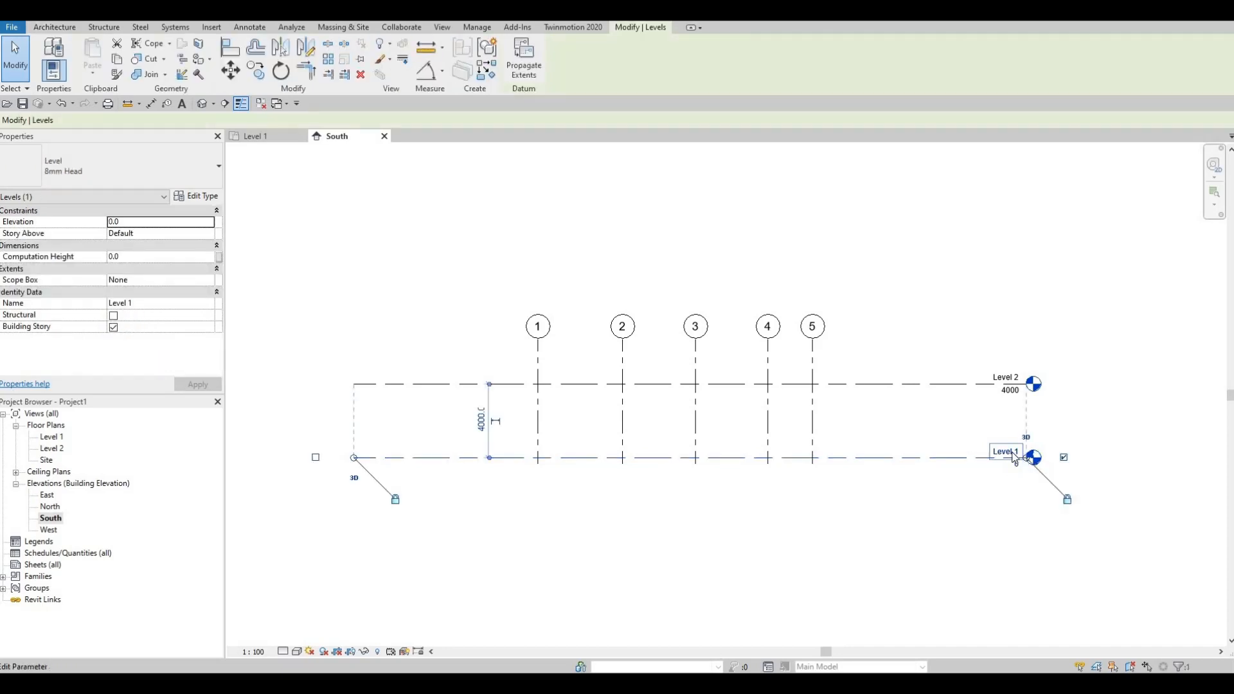
scroll(1012, 455, up, 2)
click(993, 450)
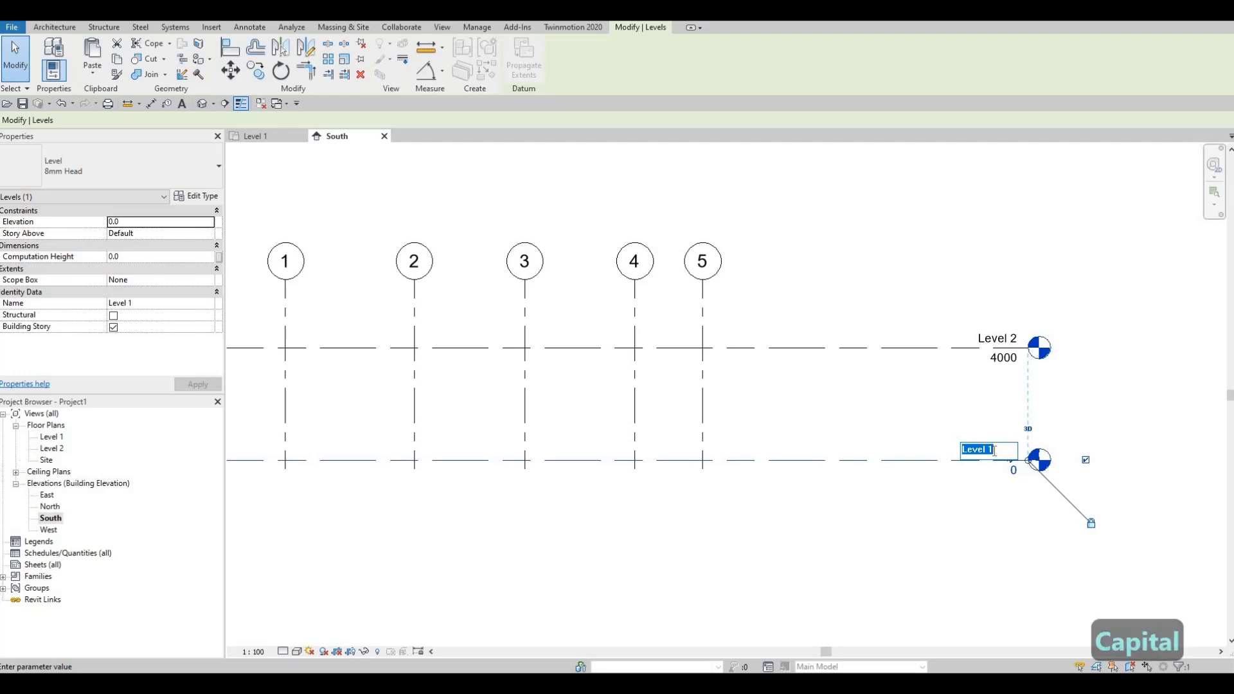
text(GROU)
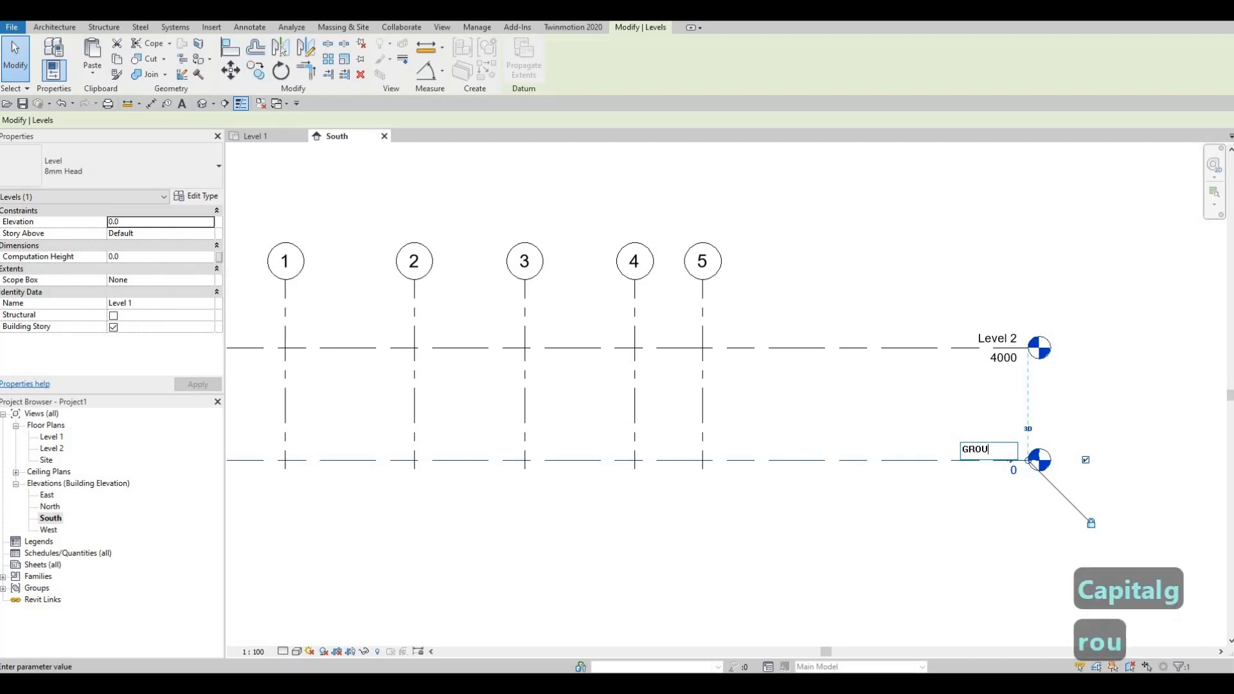
text(ND FLOOR)
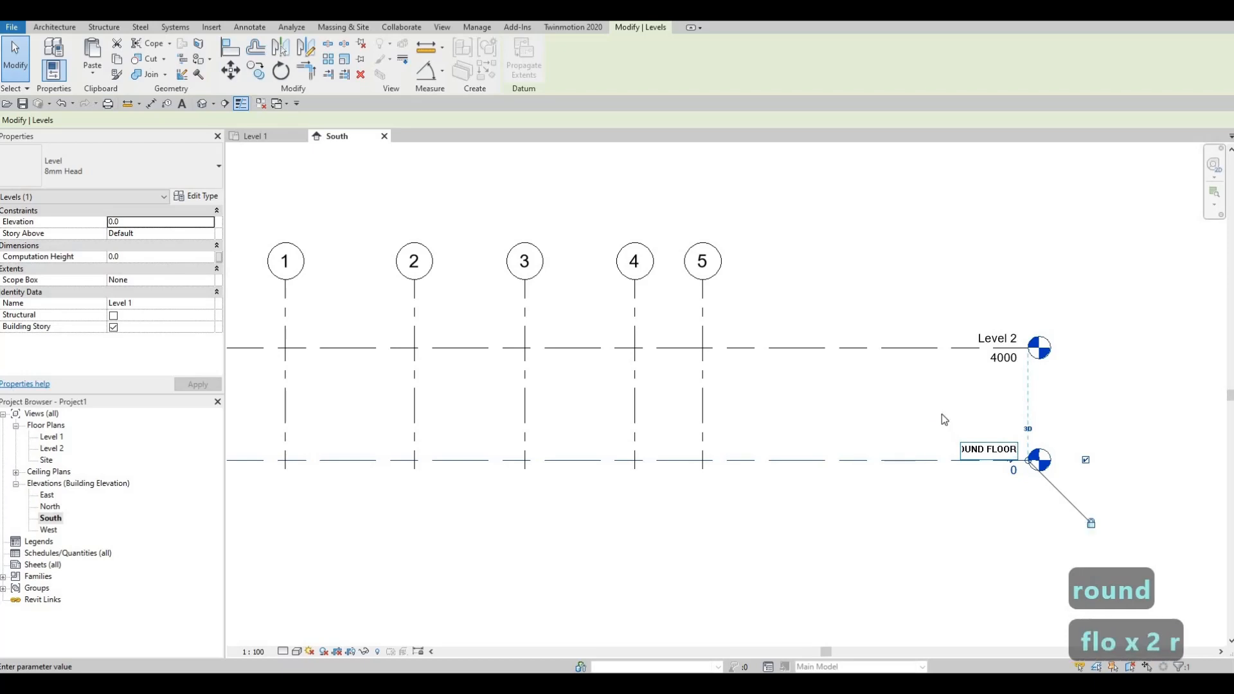
click(851, 392)
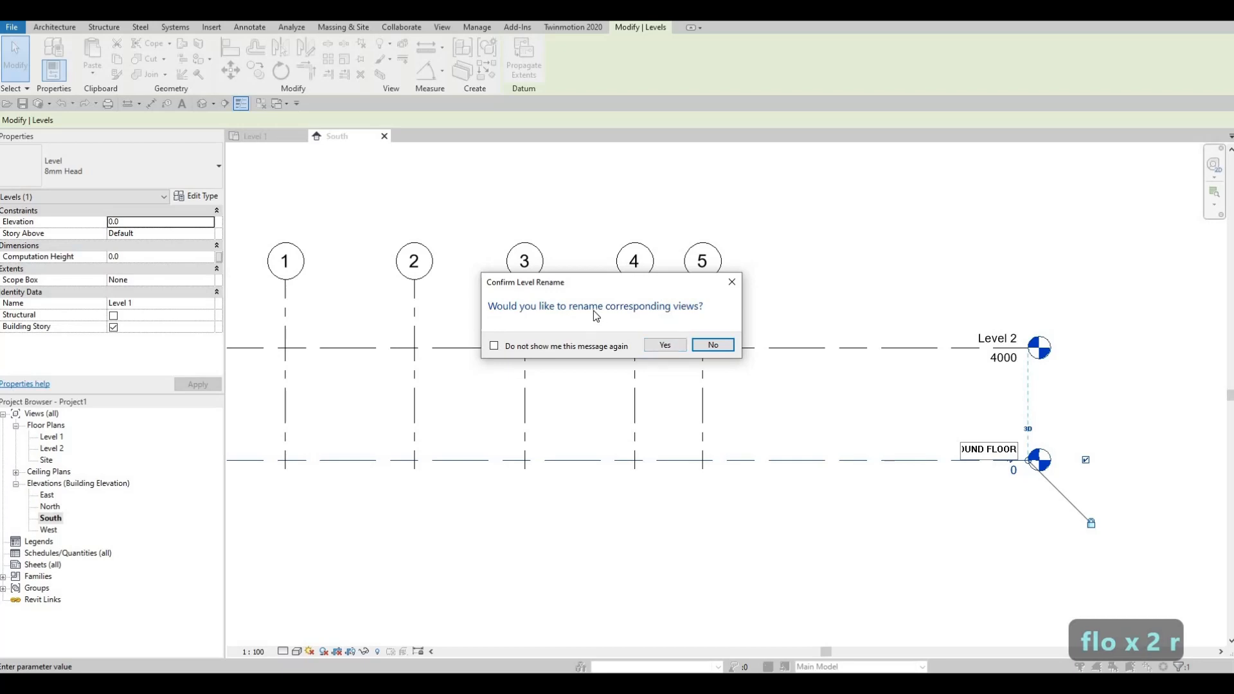
click(666, 346)
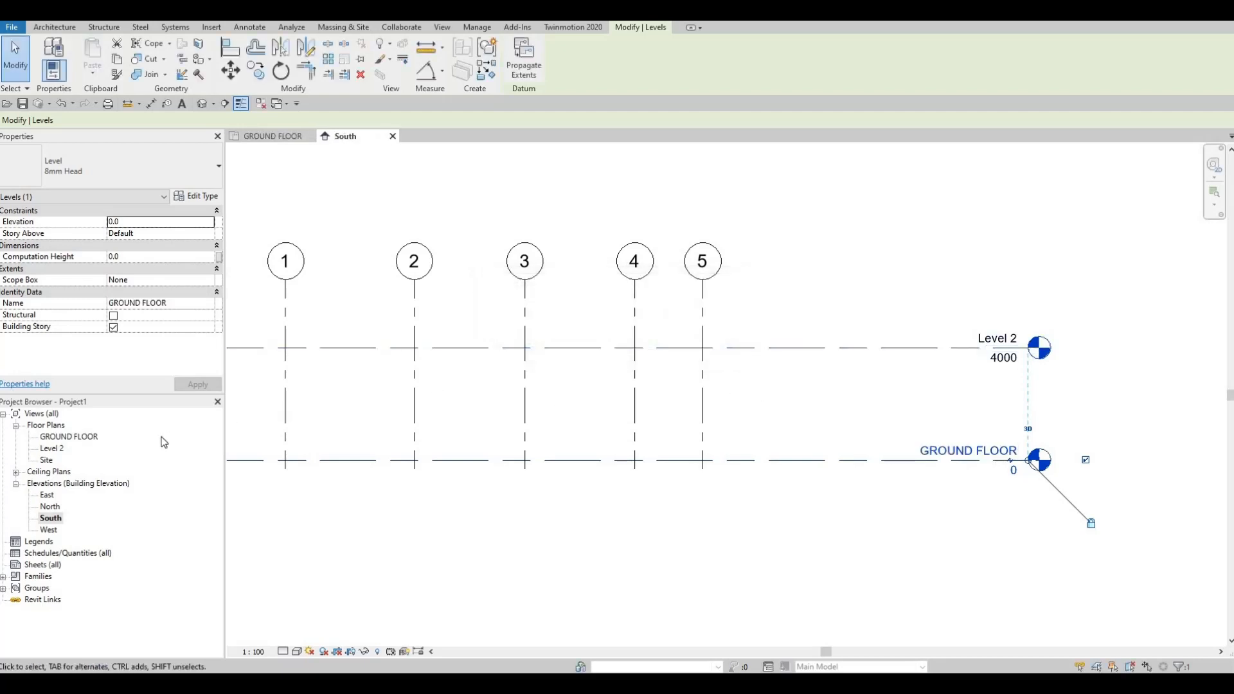
- Rename Level 2 as FIRST FLOOR and have its corresponding views renamed too
middle_drag(990, 350, 997, 365)
click(996, 351)
click(996, 351)
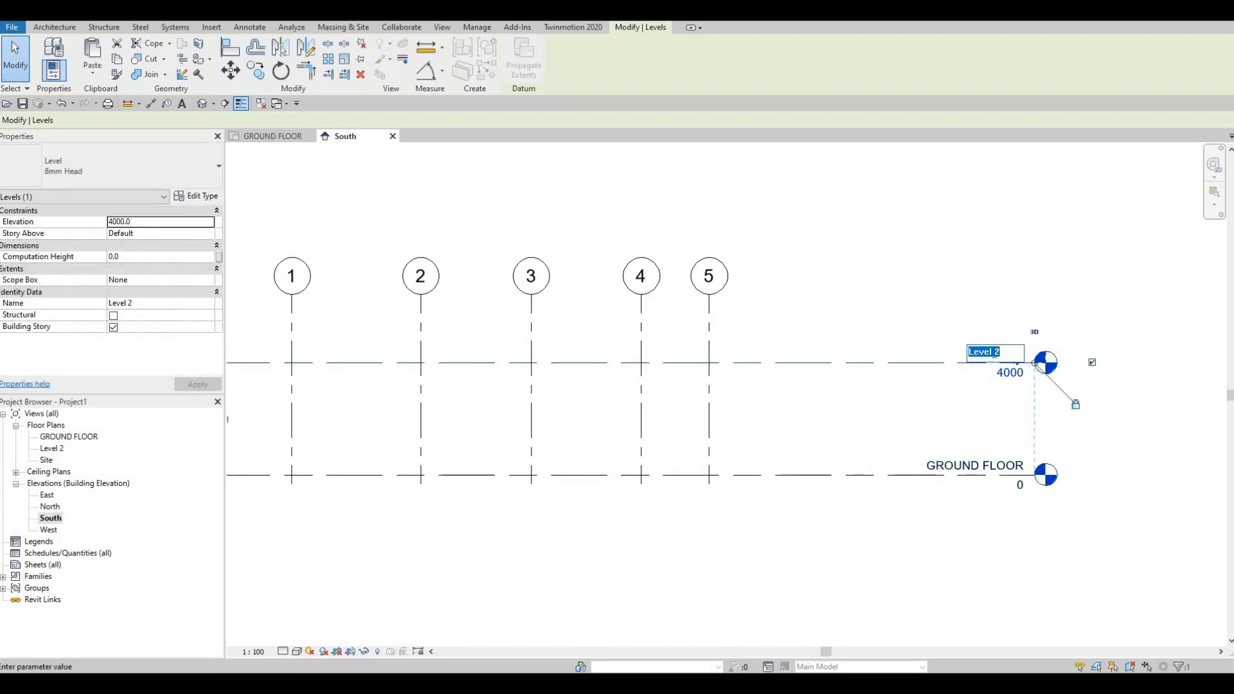
text(FIR)
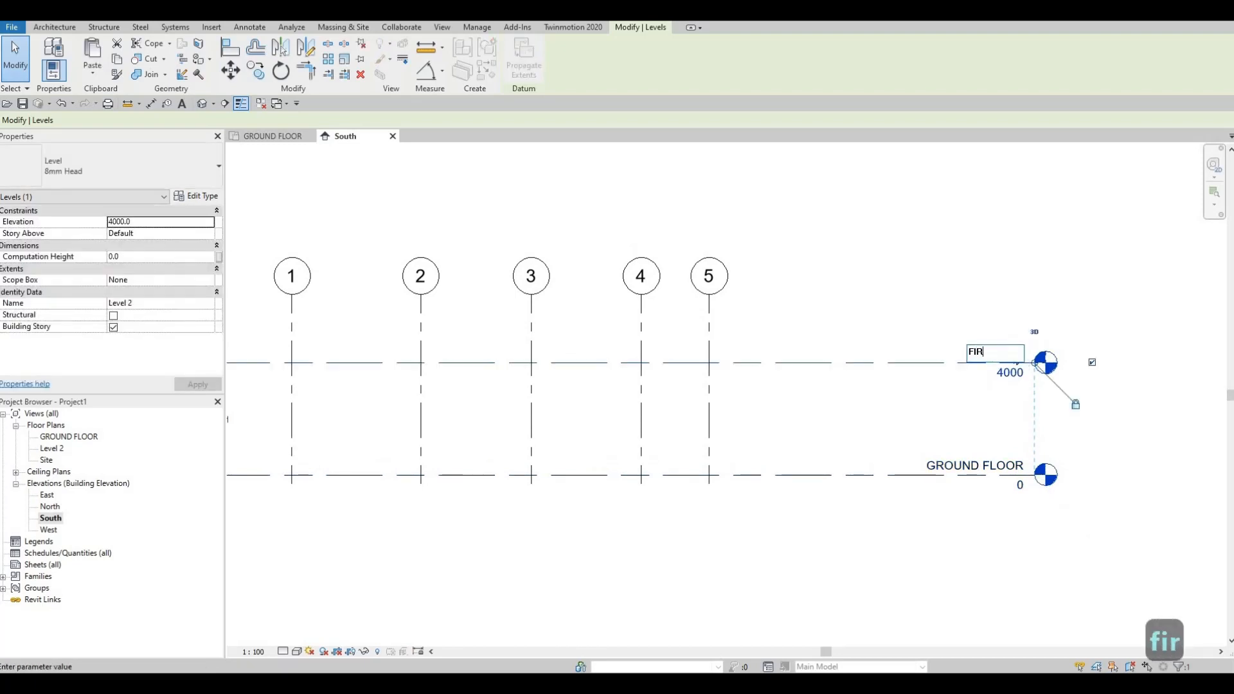
text(ST FLOOR)
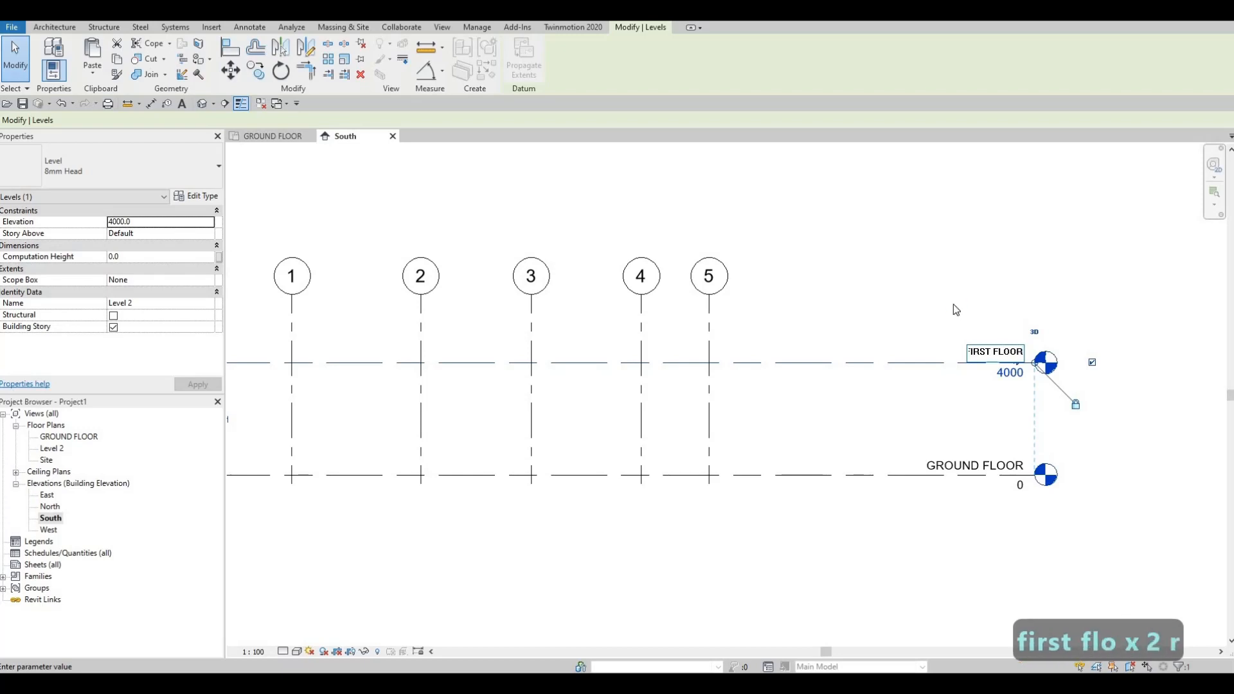
click(884, 357)
click(661, 346)
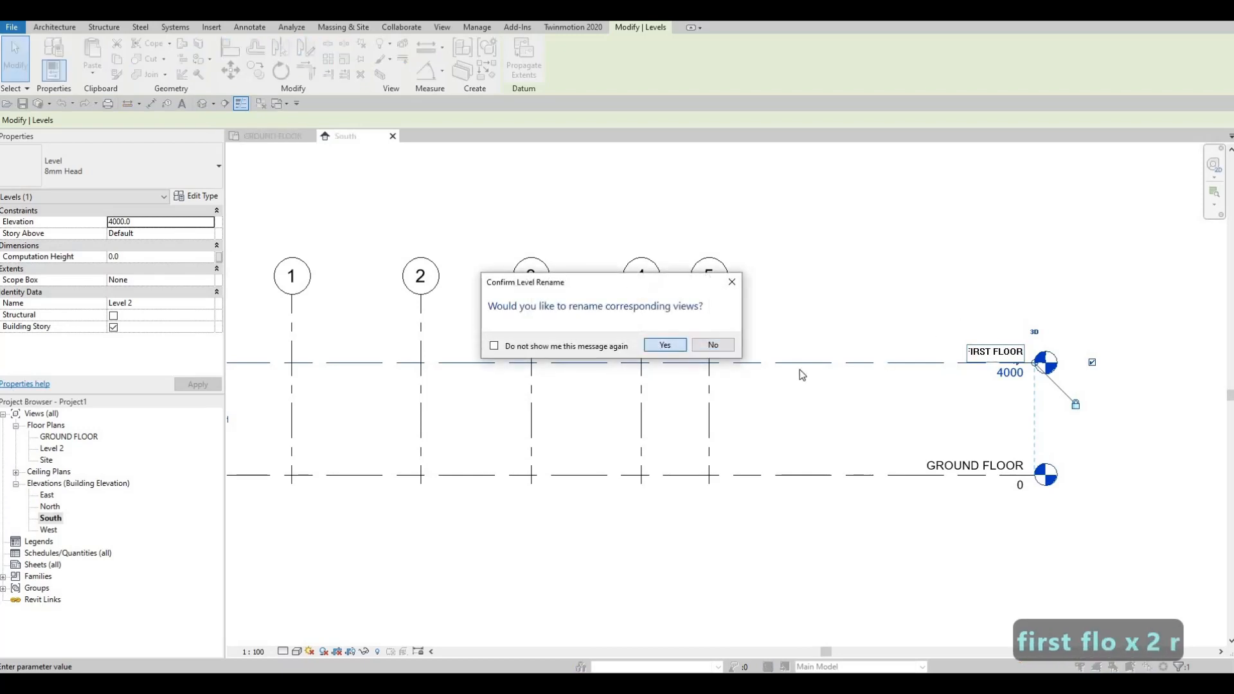
- Set the FIRST FLOOR level's elevation to 300 and clear the selection
middle_drag(958, 334, 1023, 280)
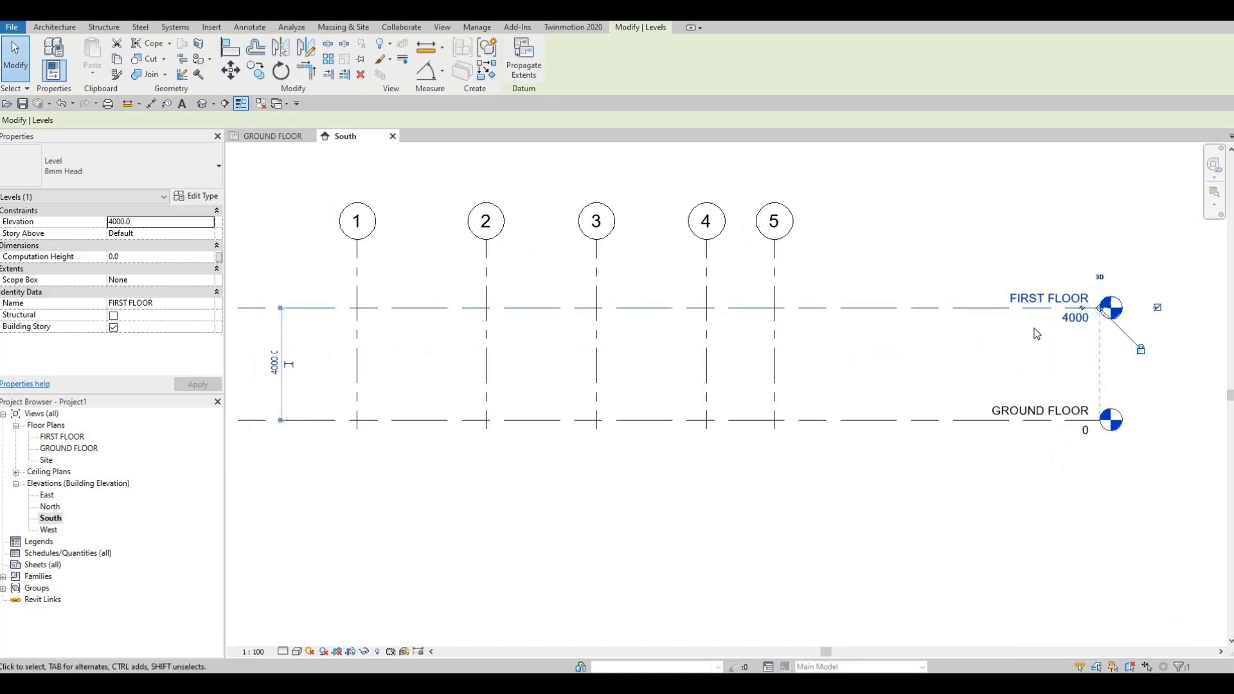
click(1083, 319)
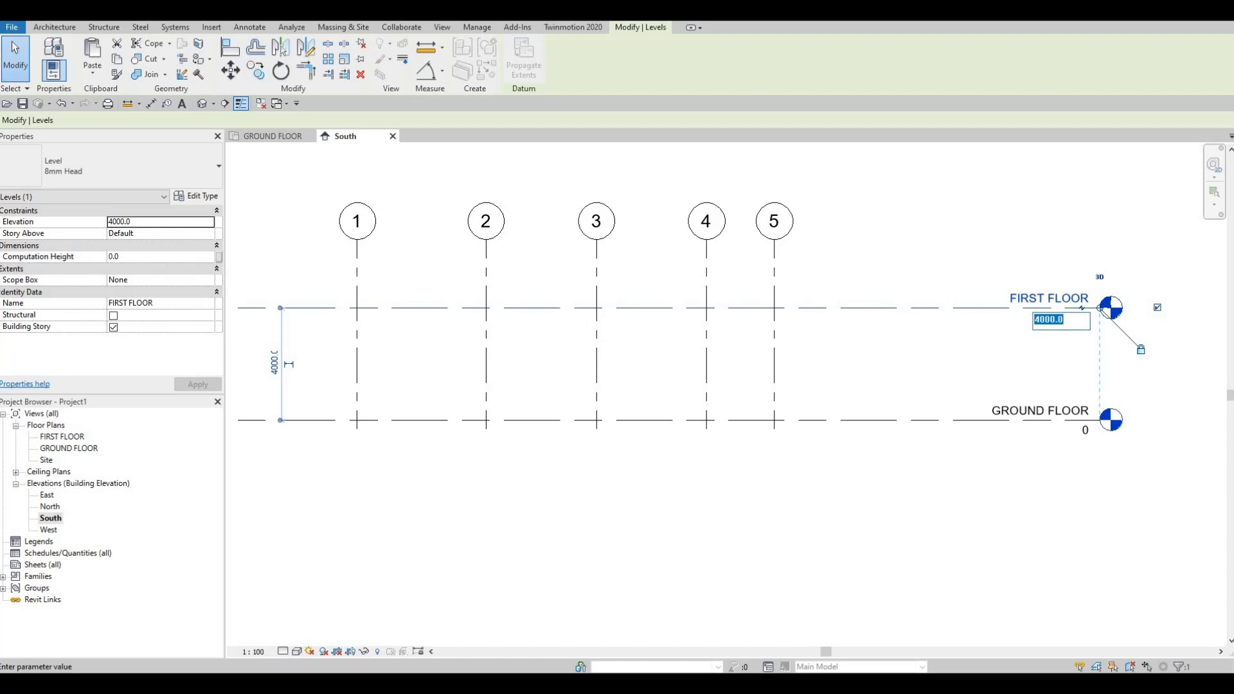
text(300)
key(Return)
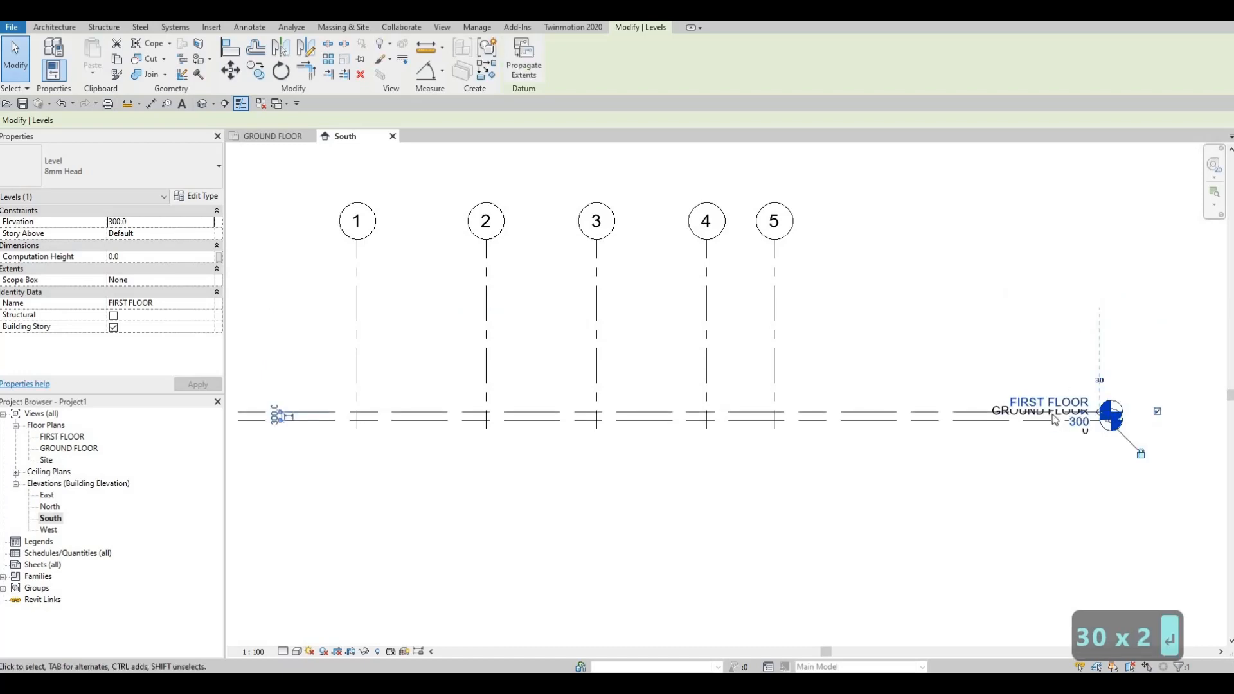
scroll(1084, 465, up, 5)
key(Escape)
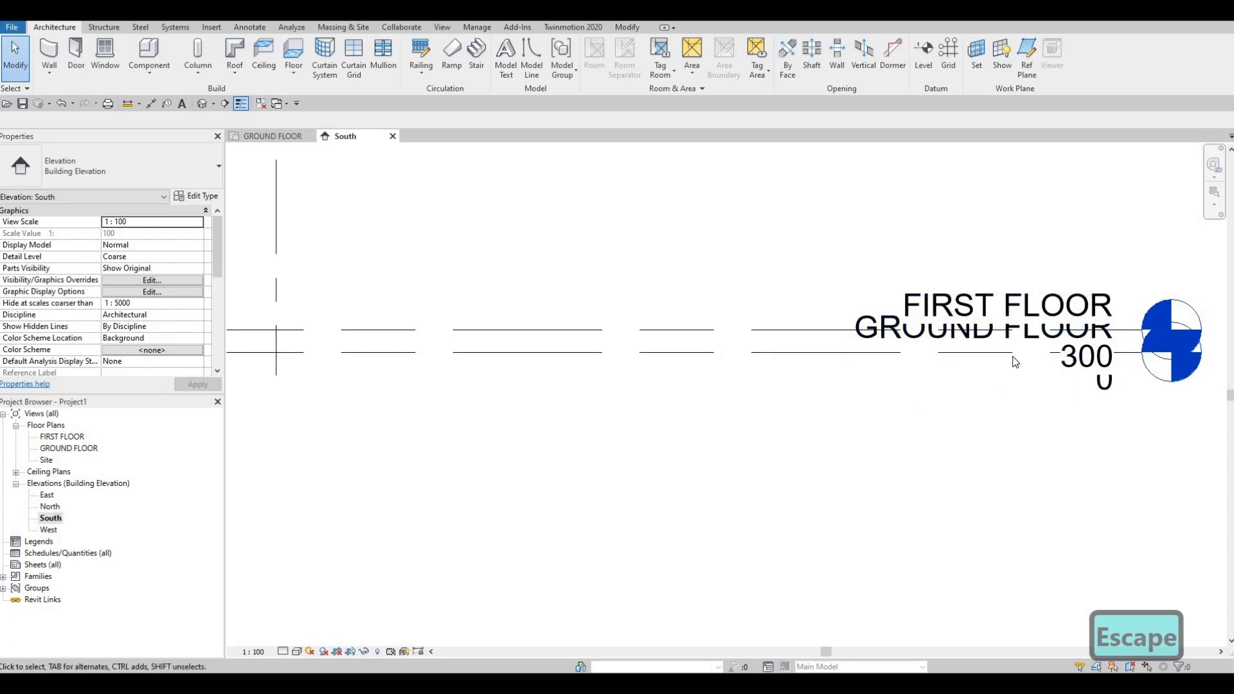
- Add an elbow to the GROUND FLOOR level line near its head to offset the label from the FIRST FLOOR label
click(773, 355)
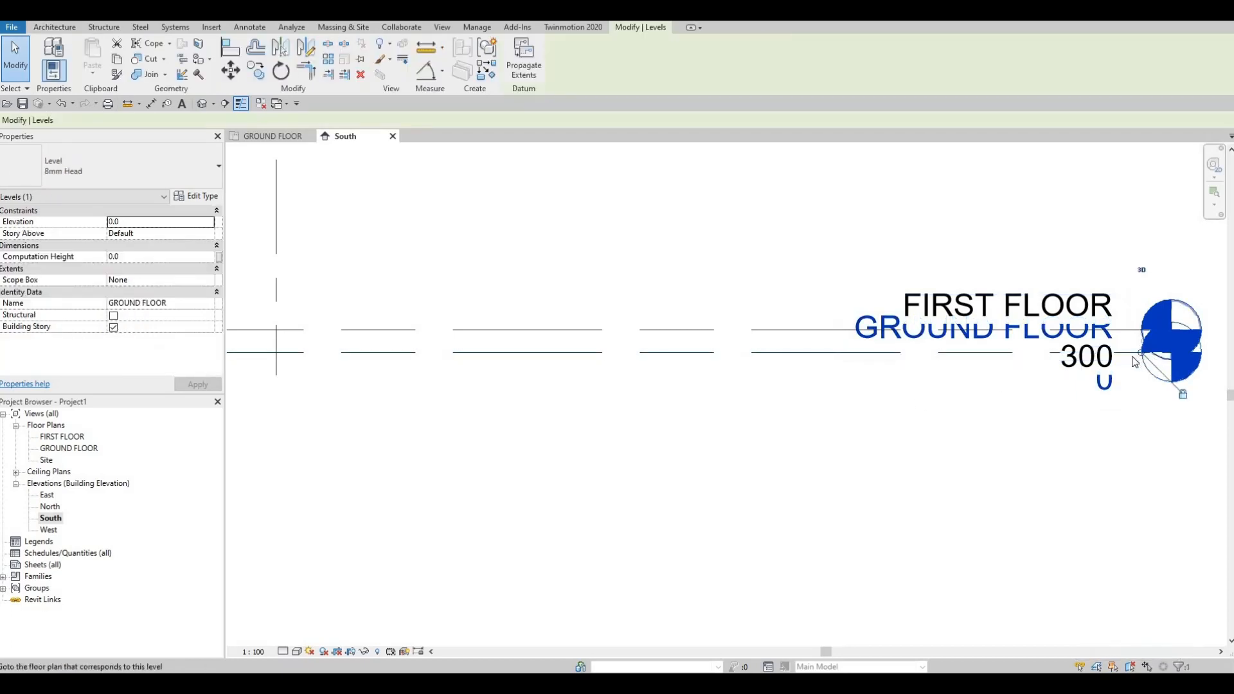
scroll(1051, 370, up, 2)
scroll(1051, 369, up, 3)
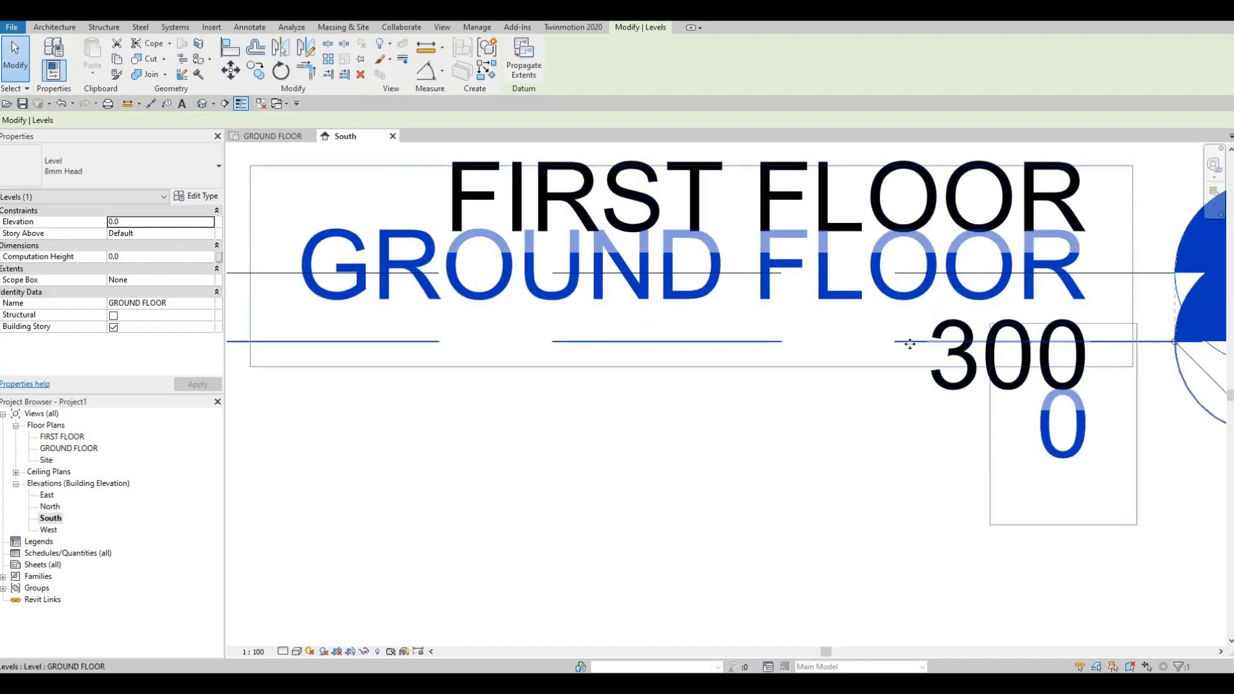
scroll(993, 341, down, 4)
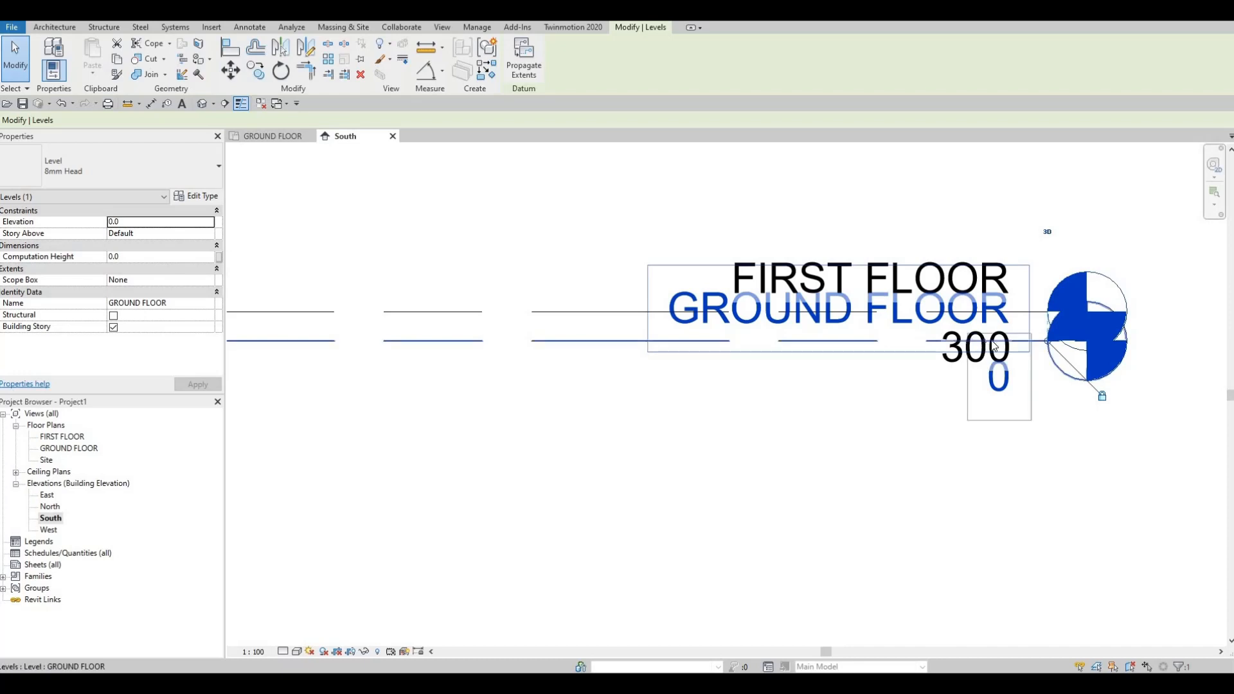
scroll(994, 345, up, 5)
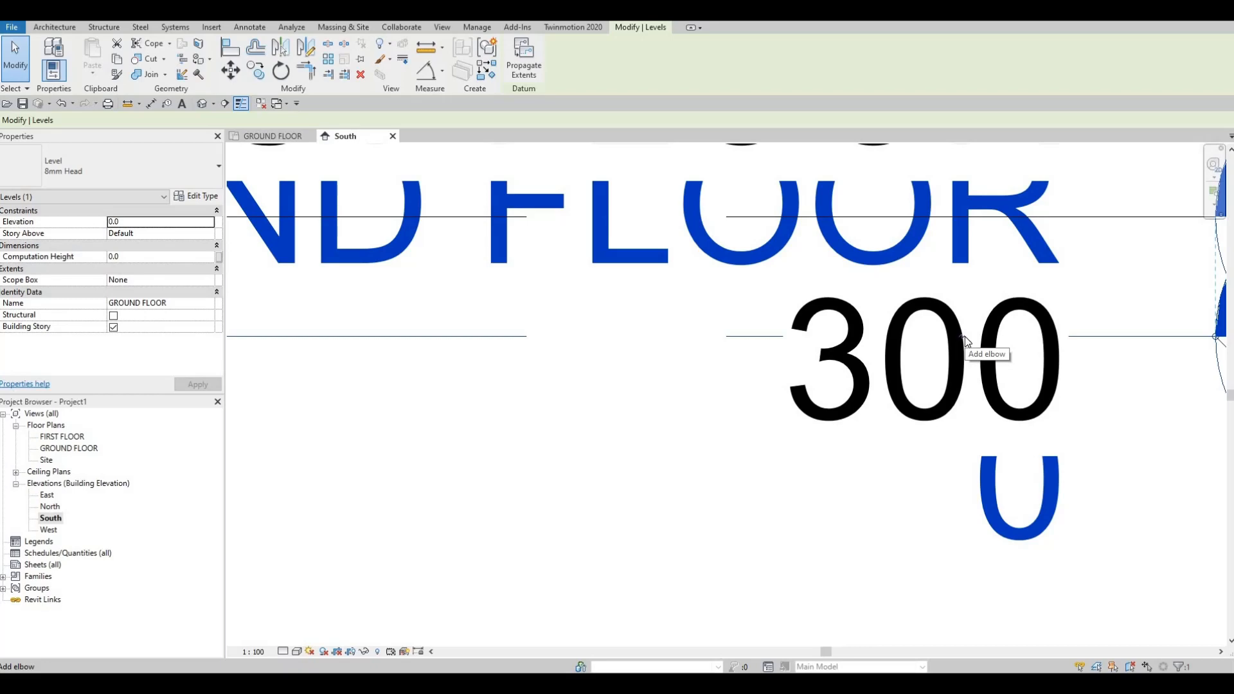
click(965, 337)
scroll(966, 337, down, 4)
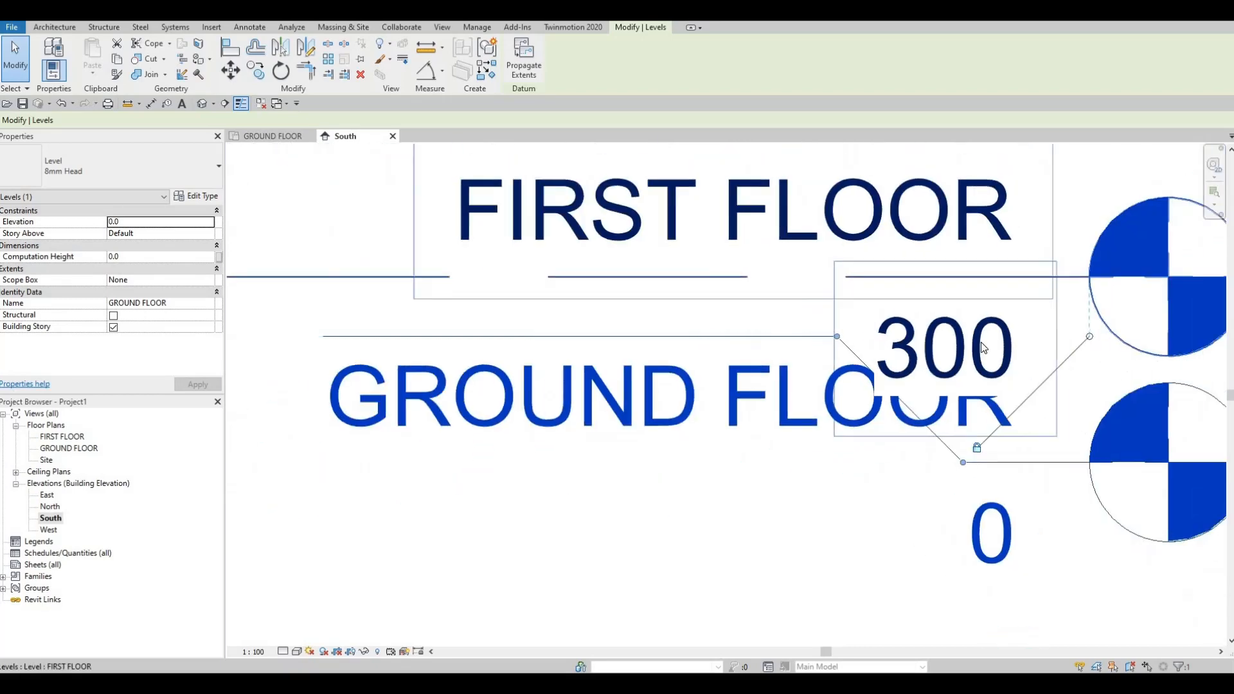
- Stretch the GROUND FLOOR level's elbow further down so its label and head clear the FIRST FLOOR elevation text
drag(972, 330, 973, 378)
middle_drag(1045, 334, 1158, 295)
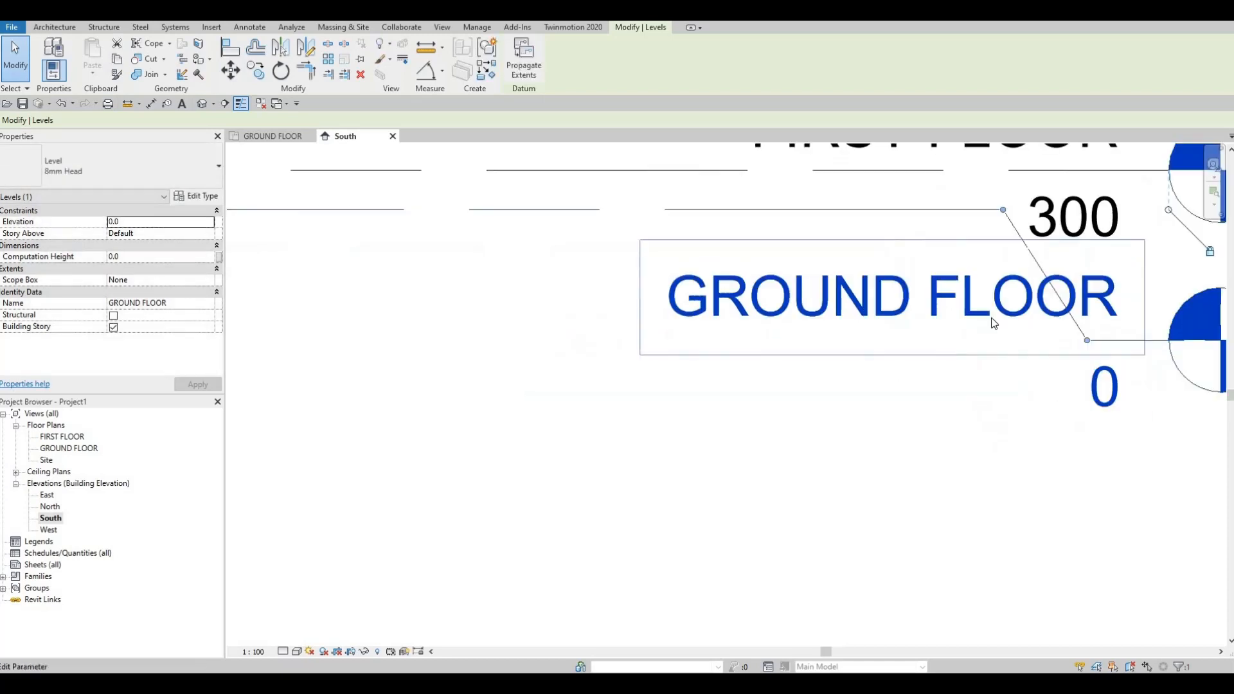
scroll(1028, 318, down, 1)
middle_drag(1047, 286, 963, 326)
scroll(964, 326, down, 1)
drag(978, 369, 978, 377)
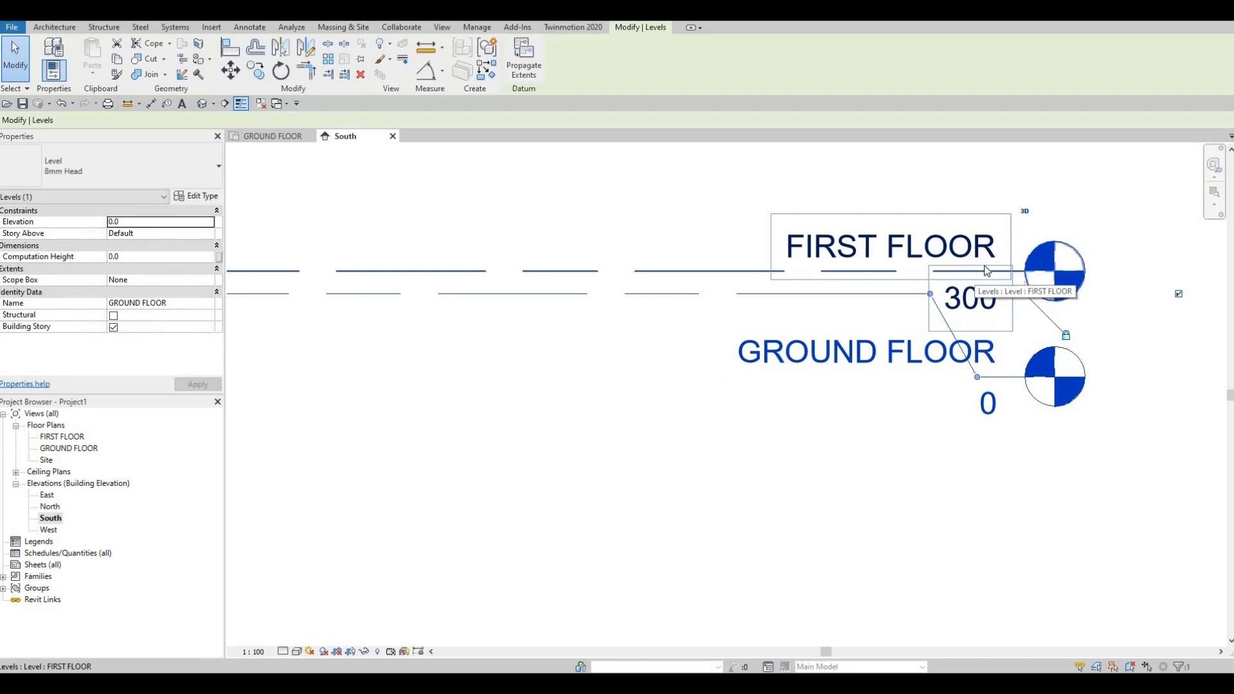
- Select the FIRST FLOOR level and examine the add-elbow control on its line near the head
click(975, 279)
scroll(972, 280, up, 4)
scroll(967, 286, up, 6)
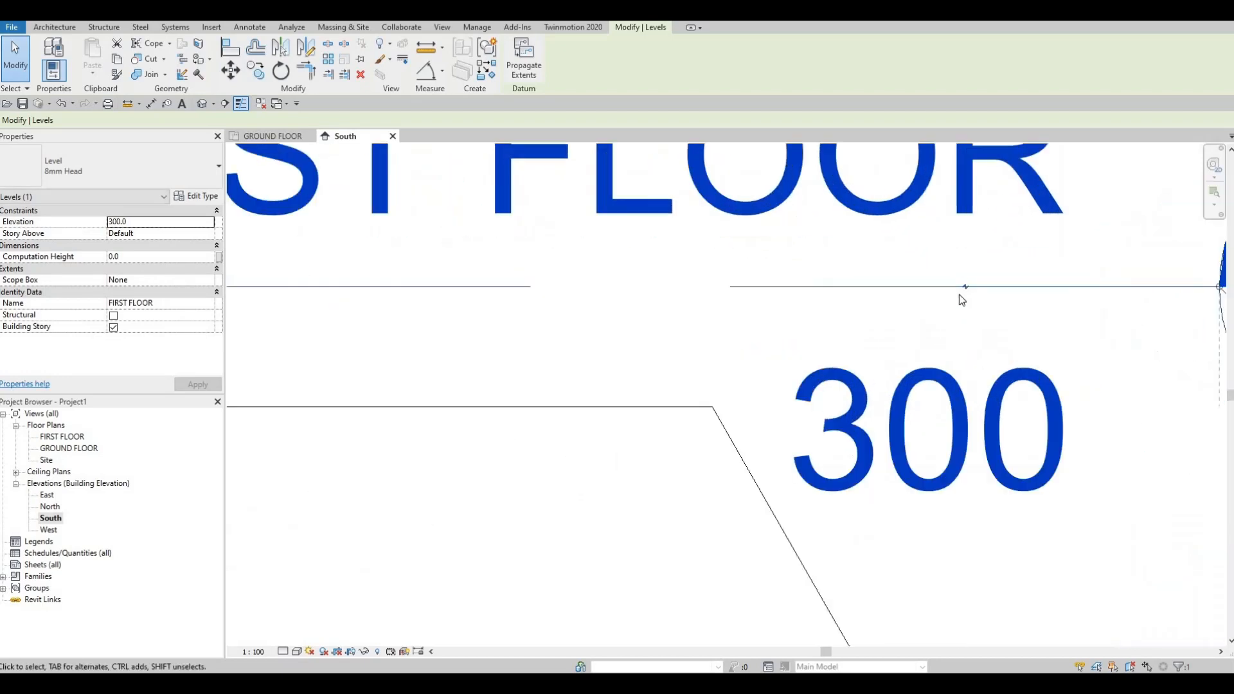
scroll(946, 296, down, 3)
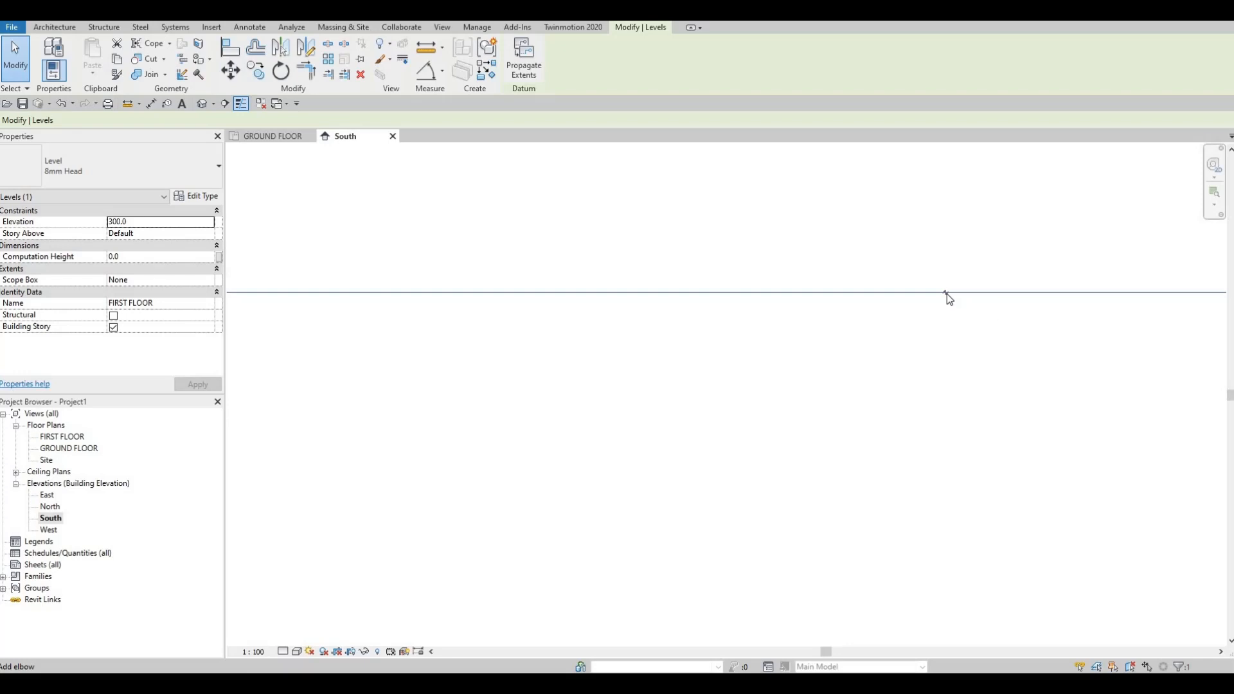
scroll(960, 314, down, 3)
scroll(961, 319, down, 5)
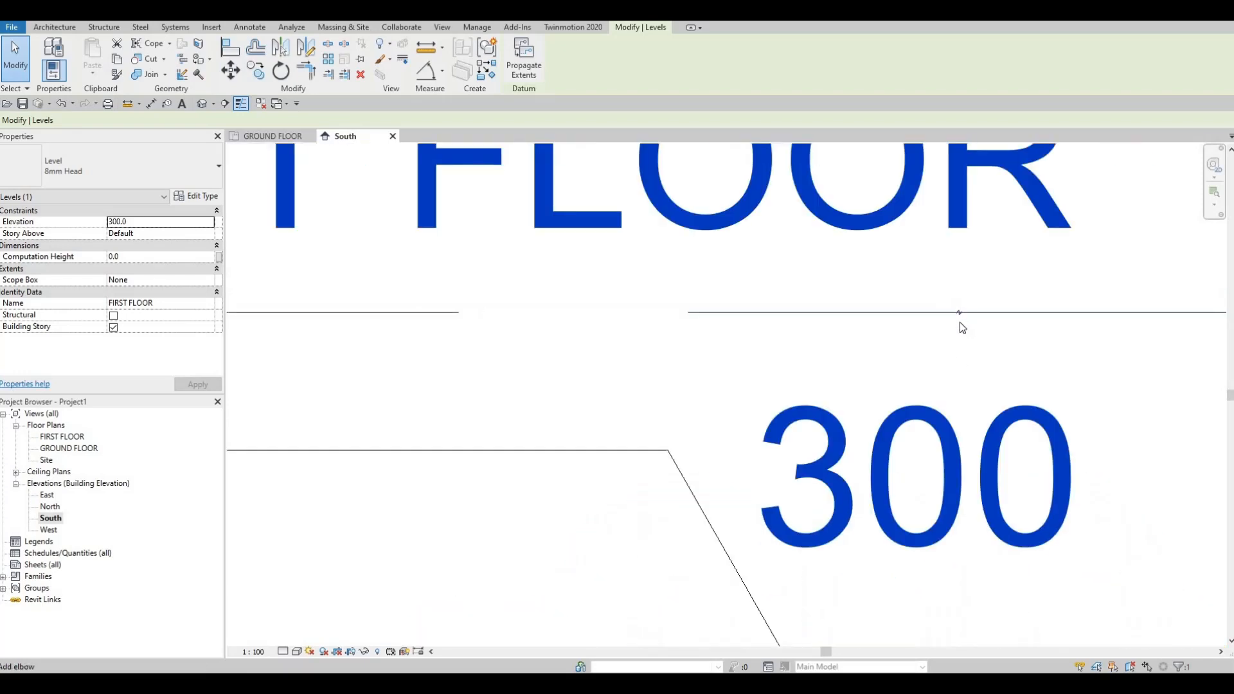
- Shift the lower bend of the GROUND FLOOR level's elbow slightly away from the level head
mouse_move(962, 501)
mouse_down()
mouse_move(1005, 217)
mouse_move(1019, 482)
mouse_move(780, 493)
mouse_move(1227, 499)
mouse_move(947, 499)
mouse_up()
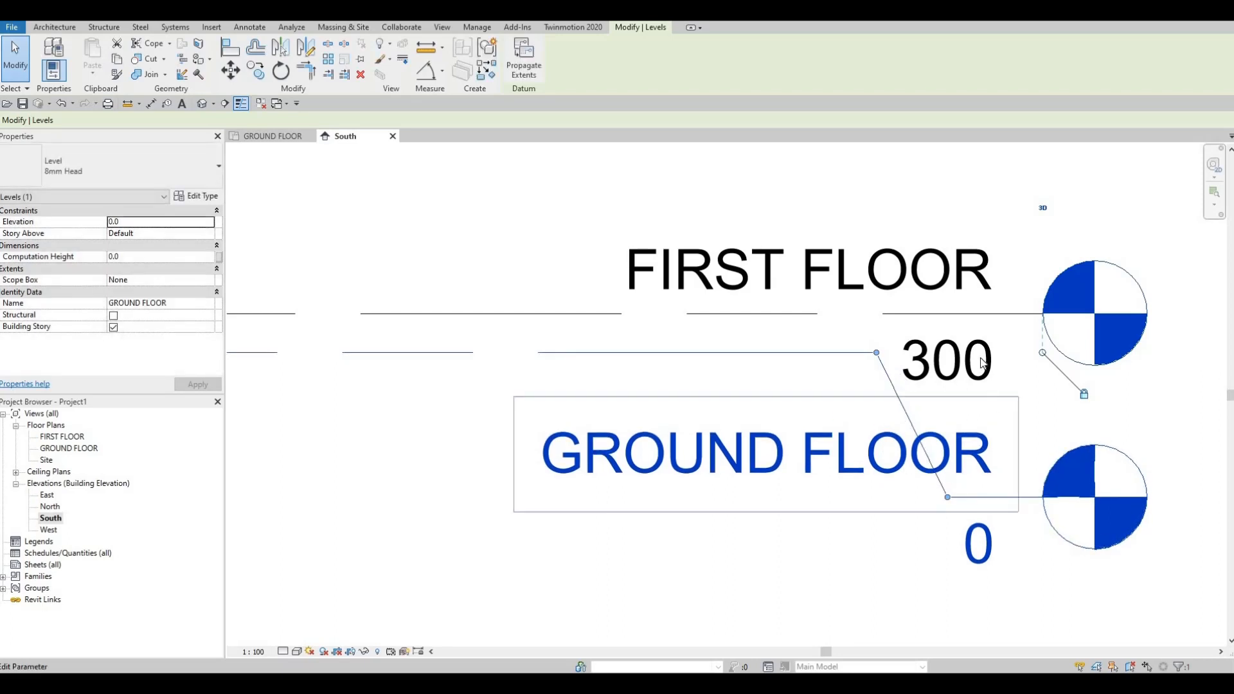
scroll(903, 353, down, 4)
scroll(850, 365, down, 2)
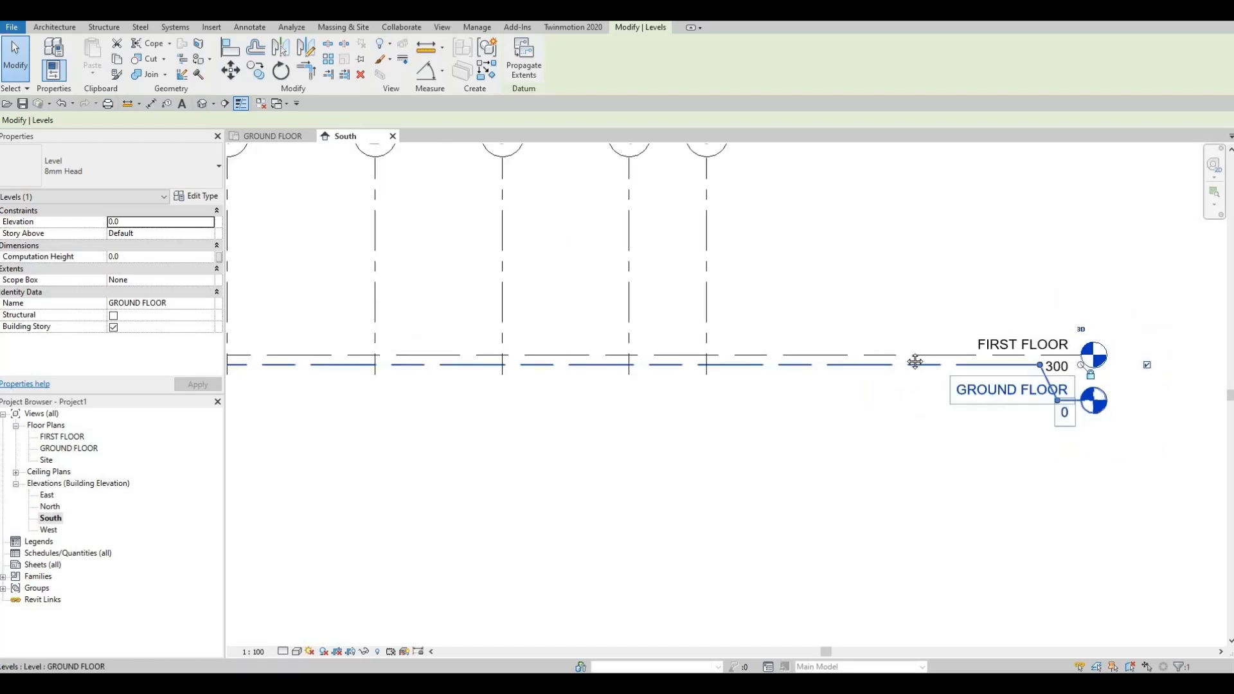
scroll(827, 325, down, 2)
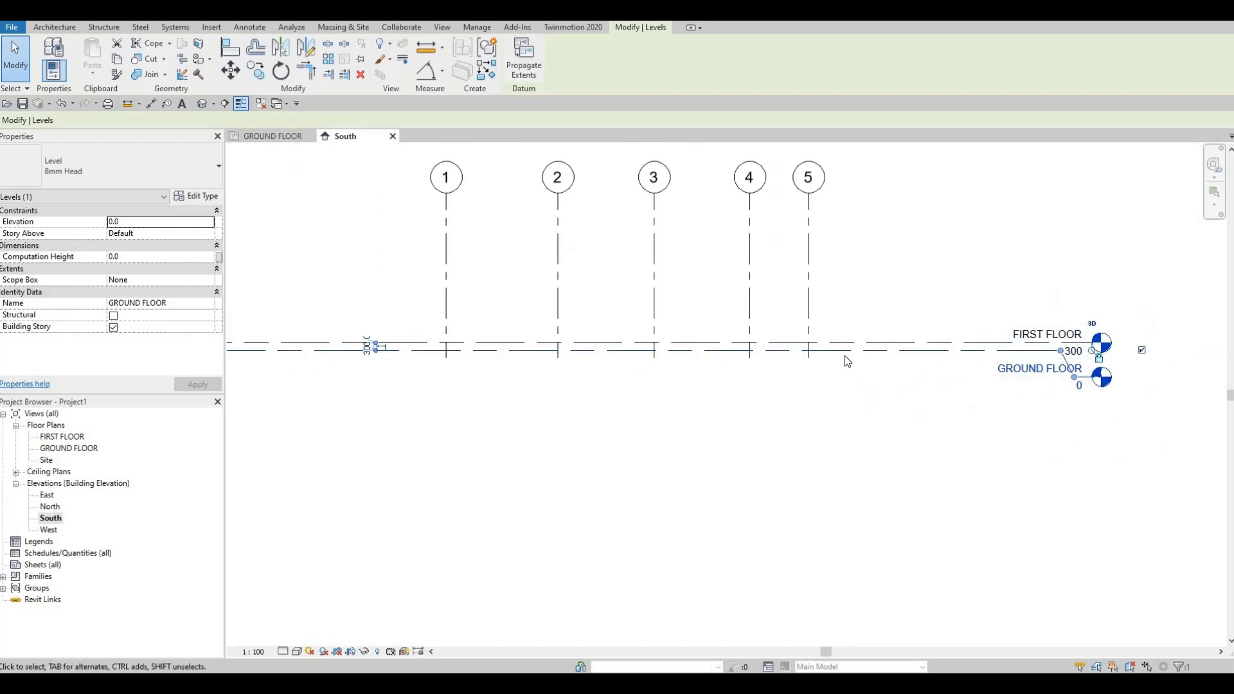
middle_drag(836, 369, 873, 401)
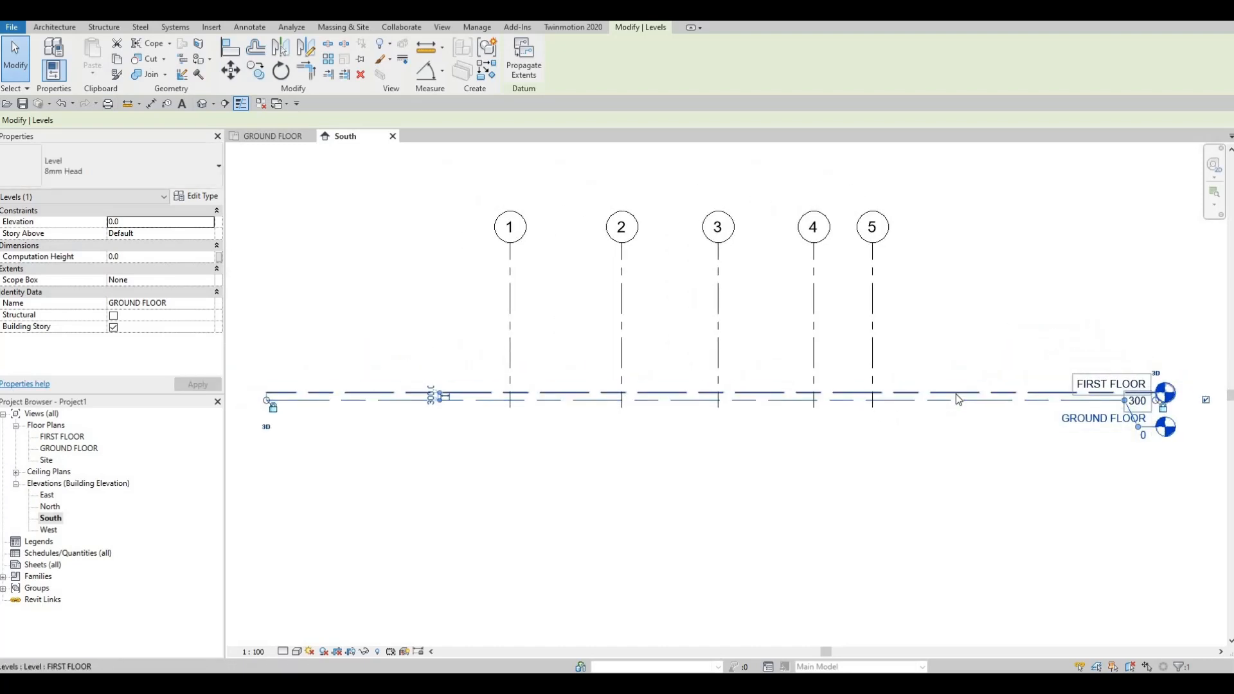
click(955, 394)
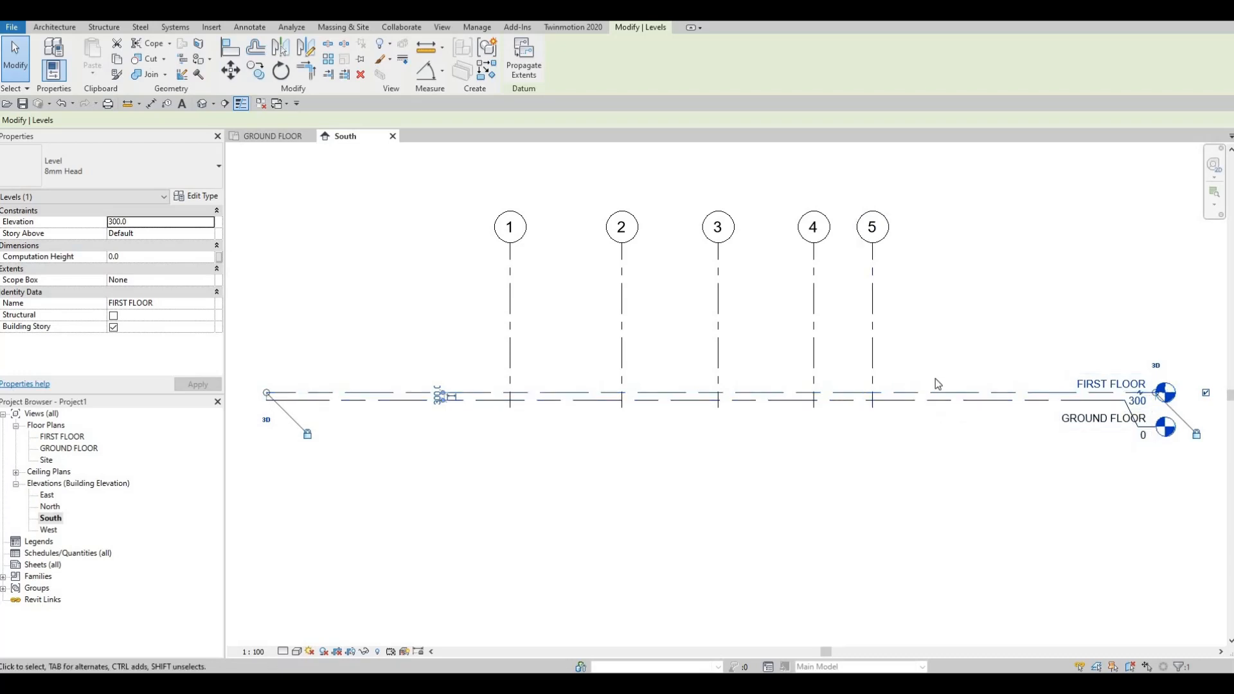
click(63, 27)
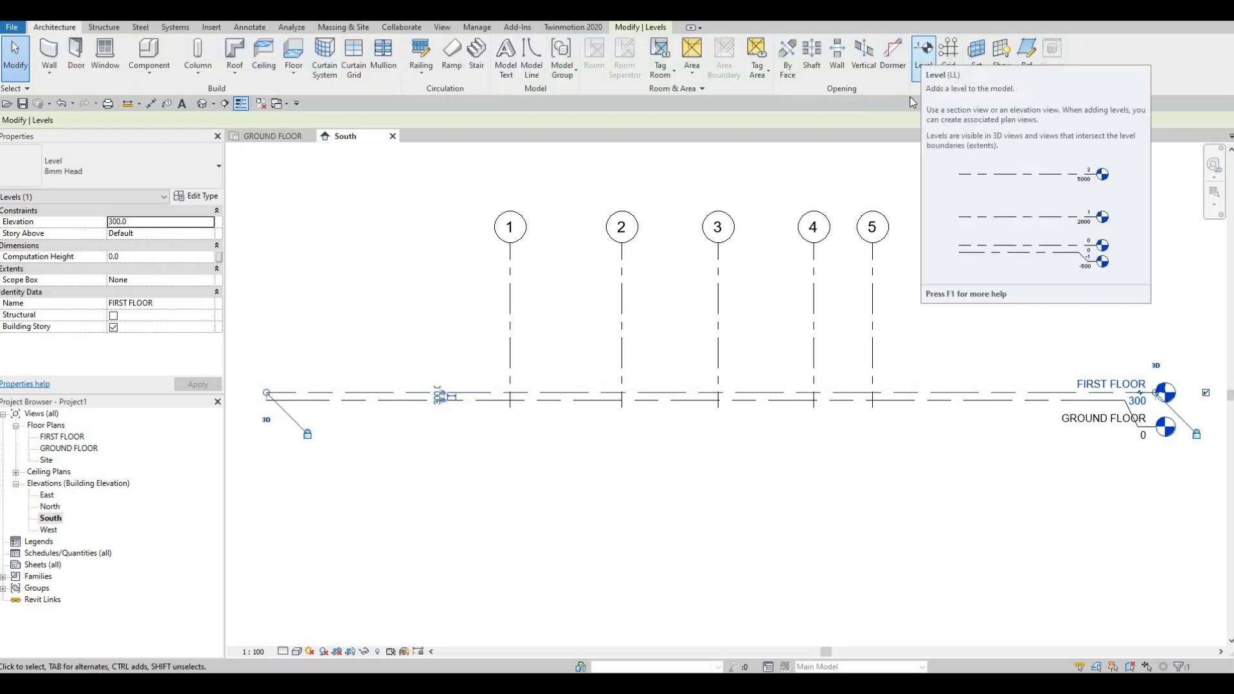
key(l)
key(l)
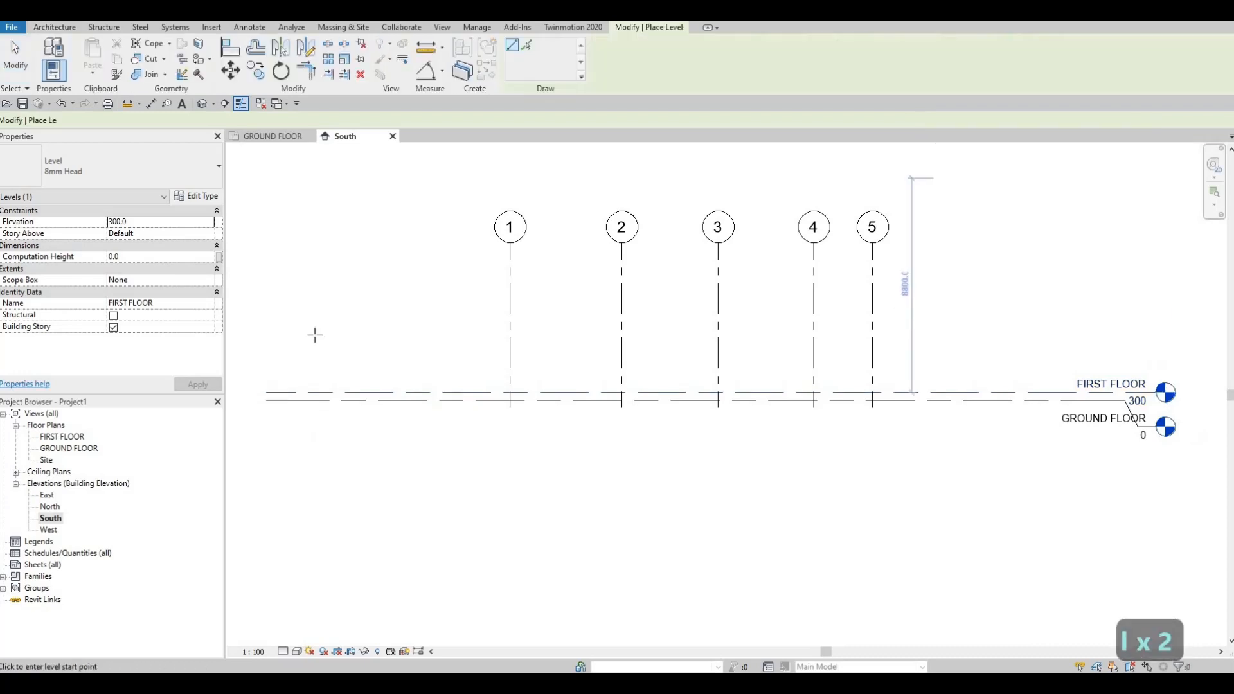
click(268, 345)
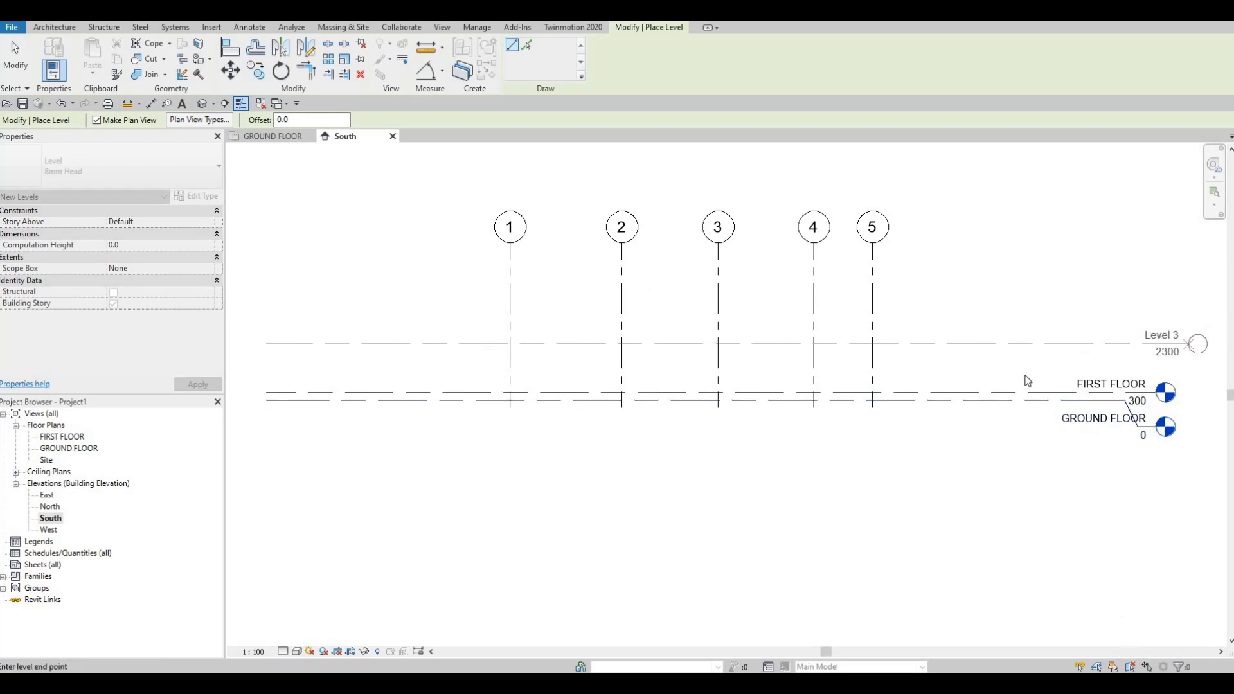
key(Escape)
key(Escape)
key(Escape)
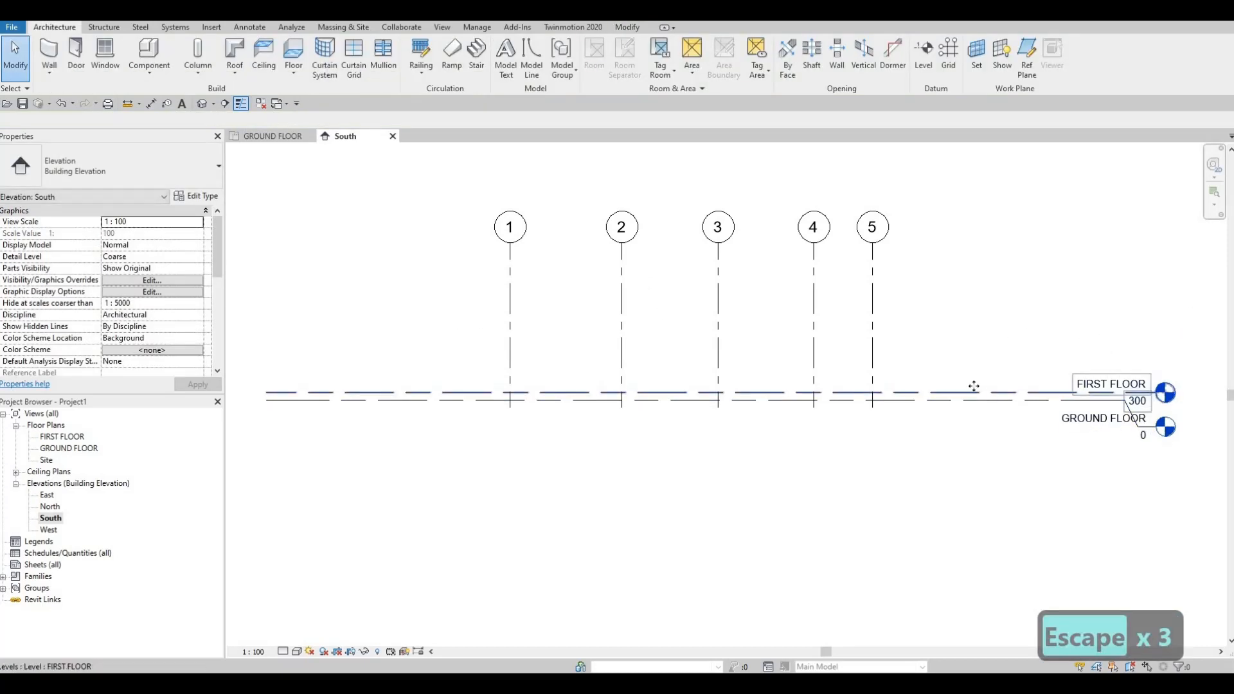
- Copy the FIRST FLOOR level 3000 mm straight up with the Multiple option on
click(973, 386)
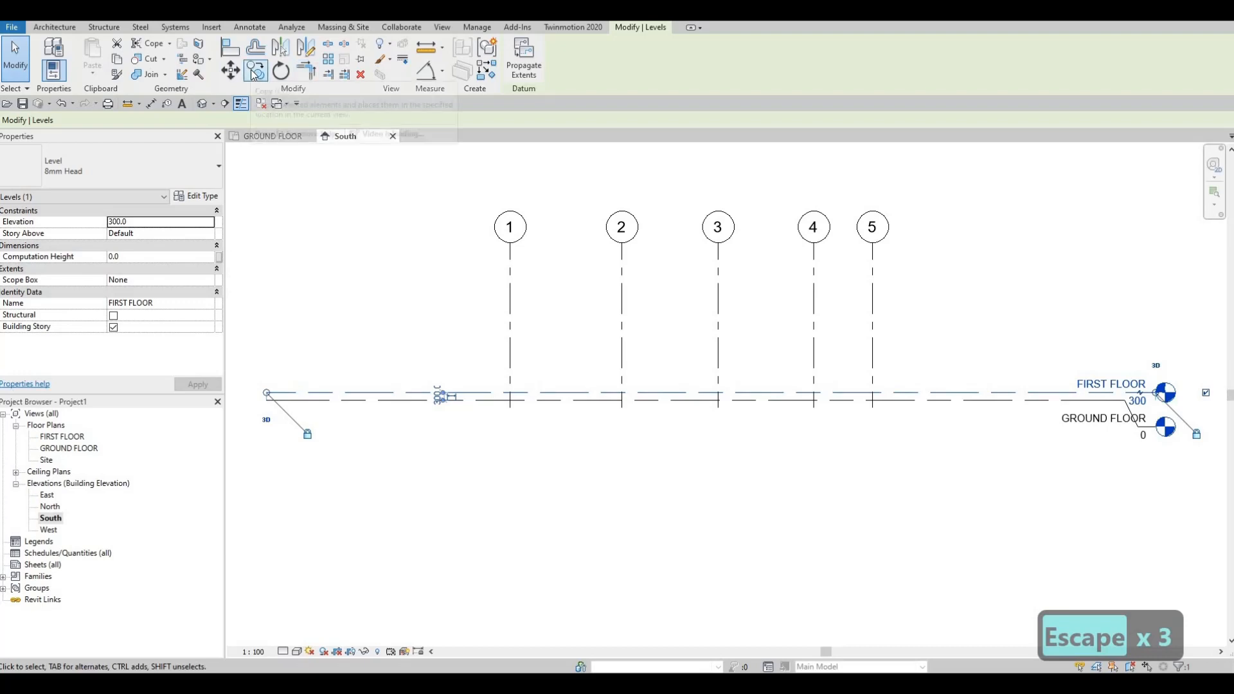
key(c)
key(o)
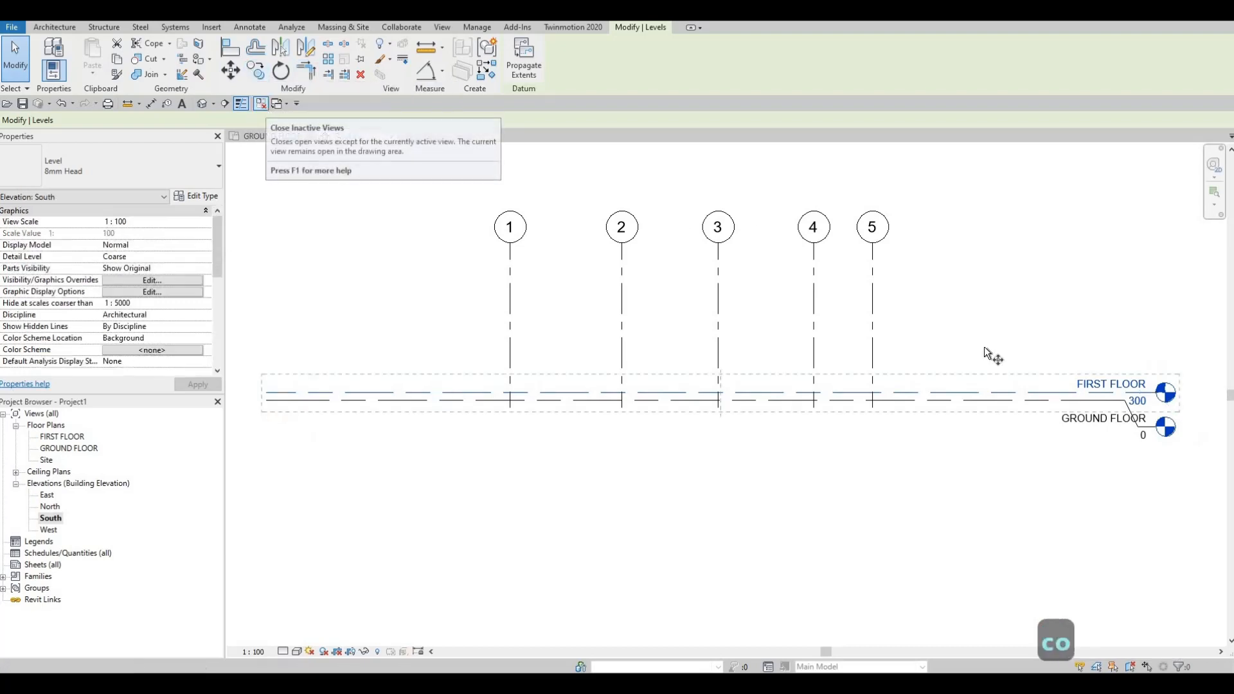
click(980, 387)
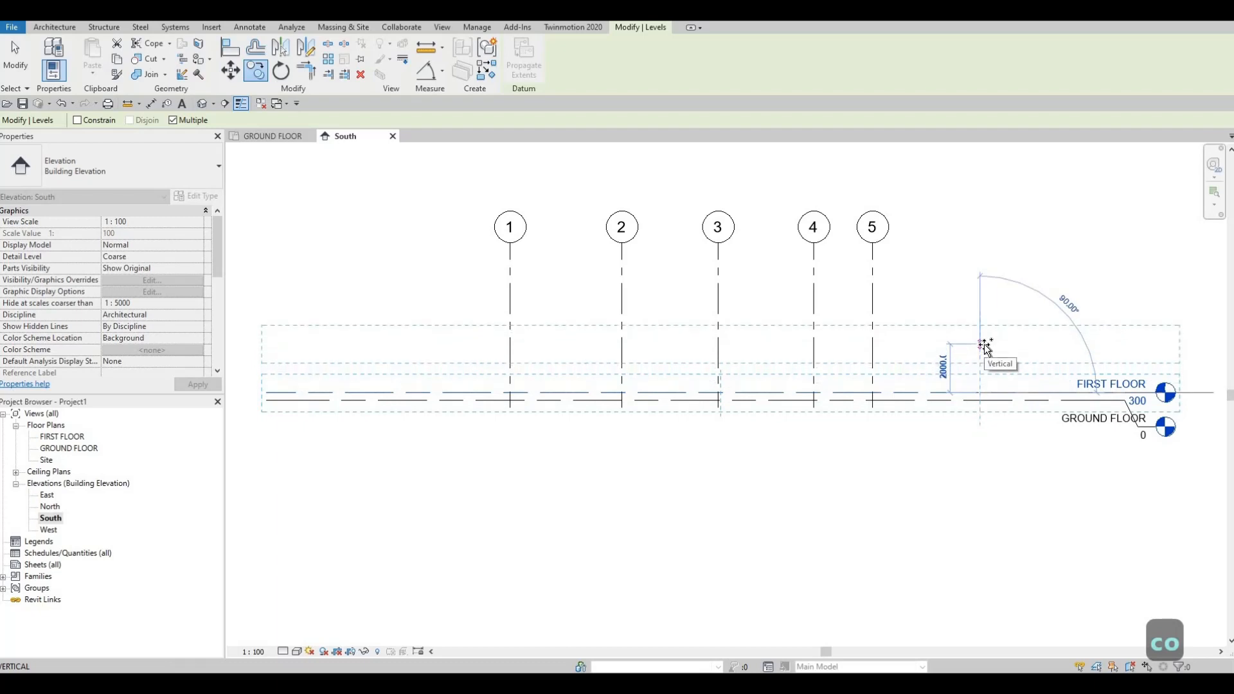
text(3)
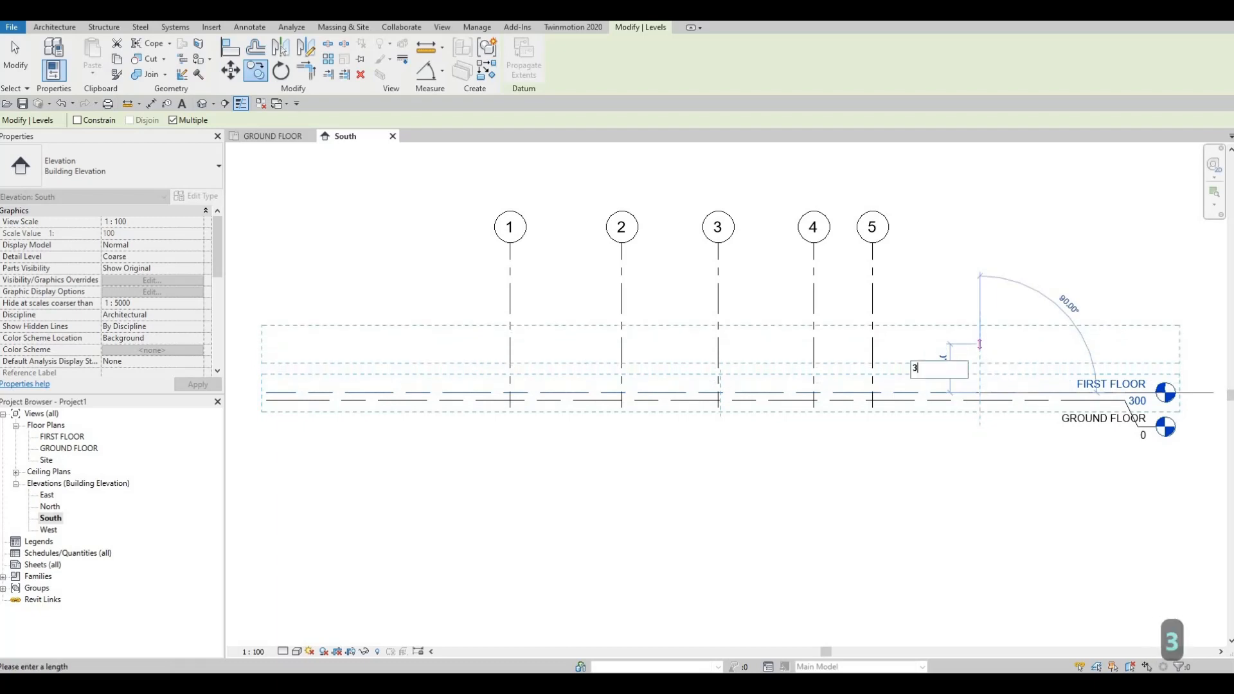
text(000)
key(Return)
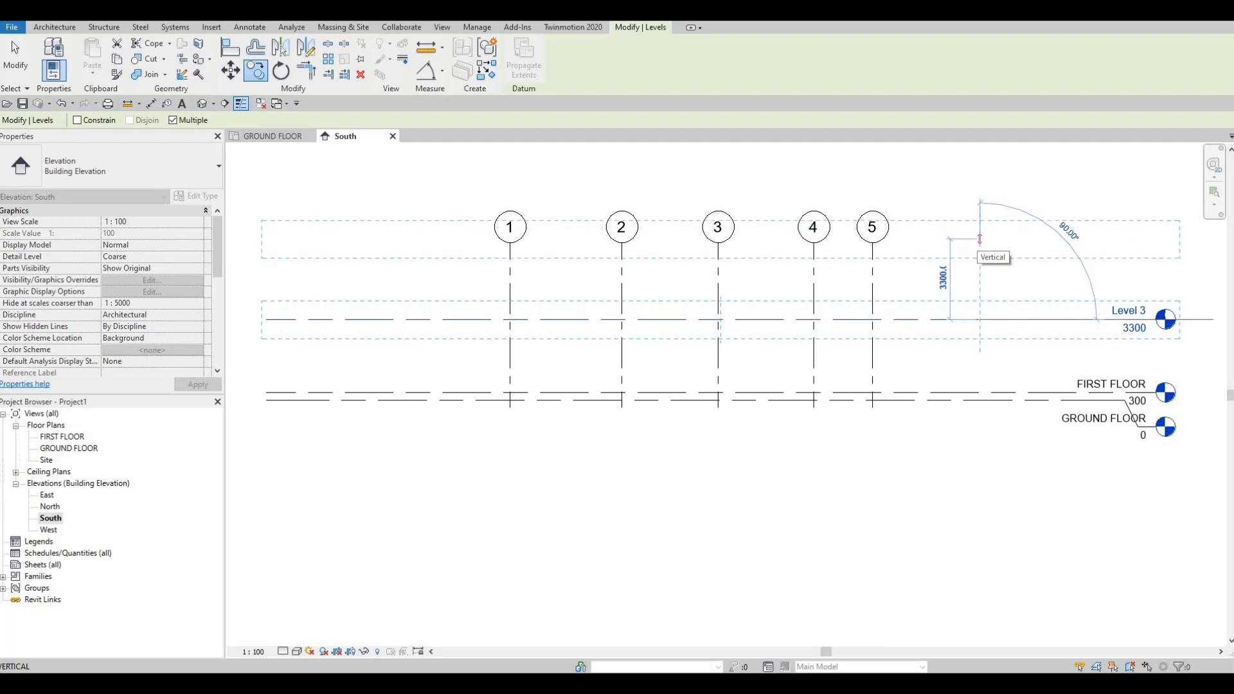
- Place another level copy 3000 mm above the first copy and end the Copy command
text(300)
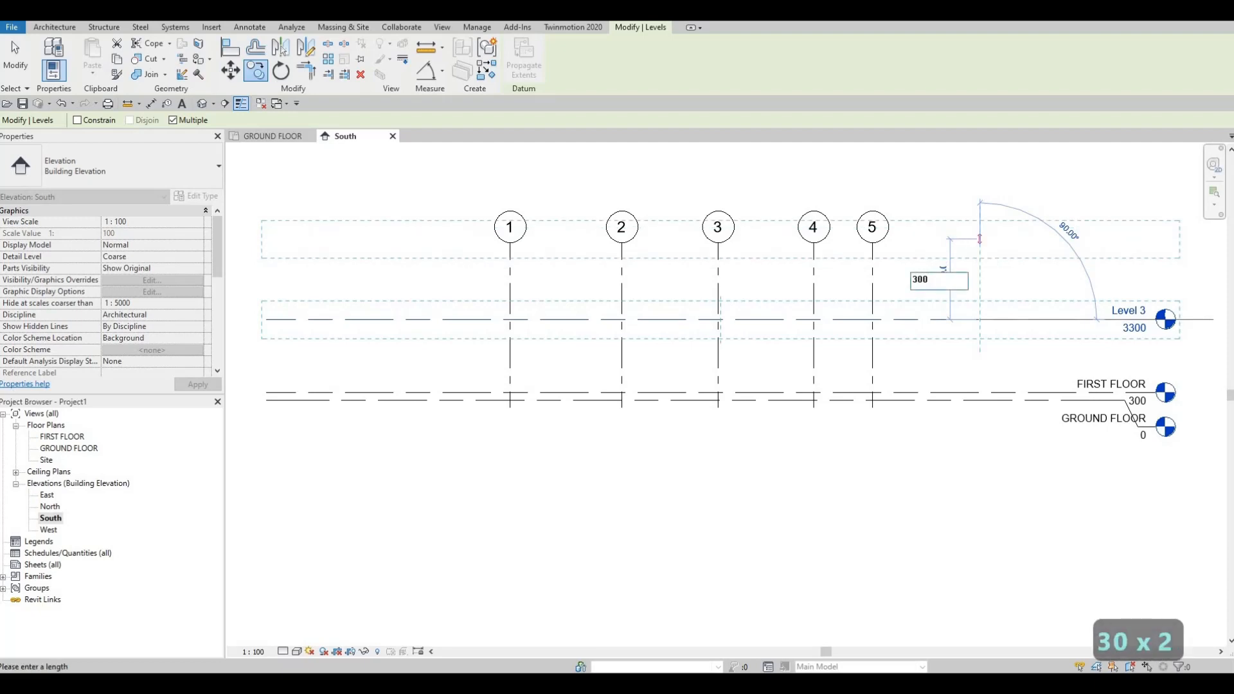
text(.0)
key(Return)
key(Escape)
key(Escape)
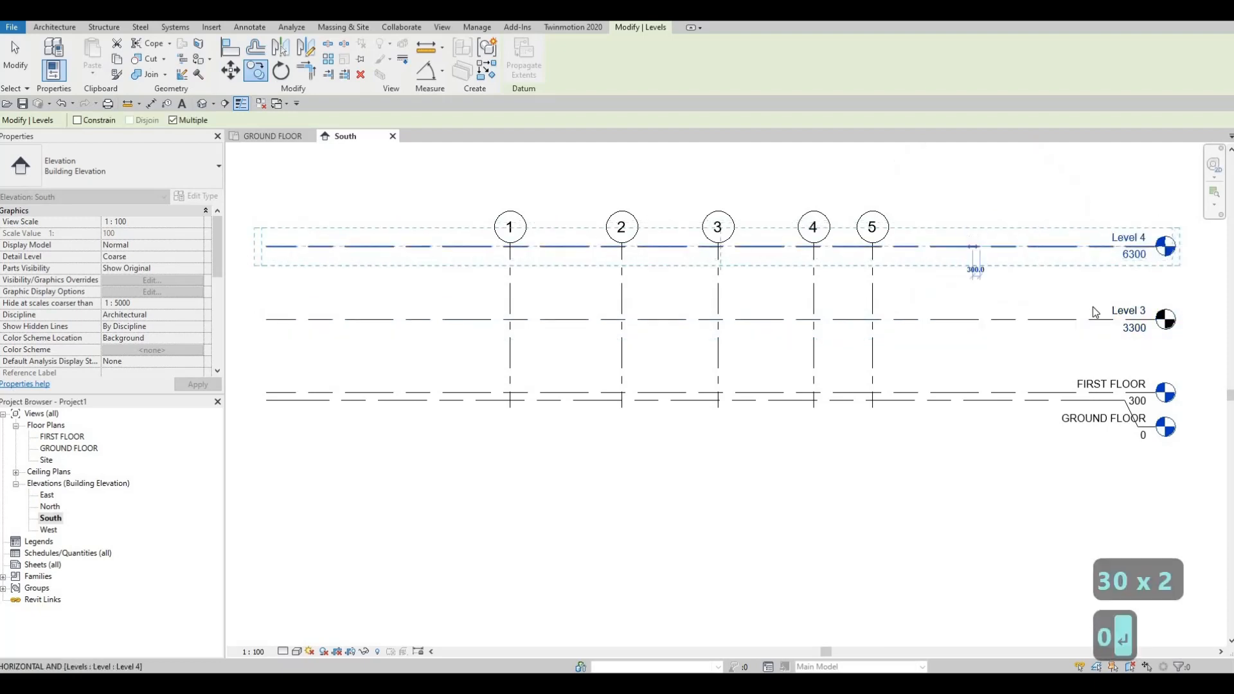
key(Escape)
- Rename the level at elevation 3300 as SECOND FLOOR
scroll(1048, 357, up, 2)
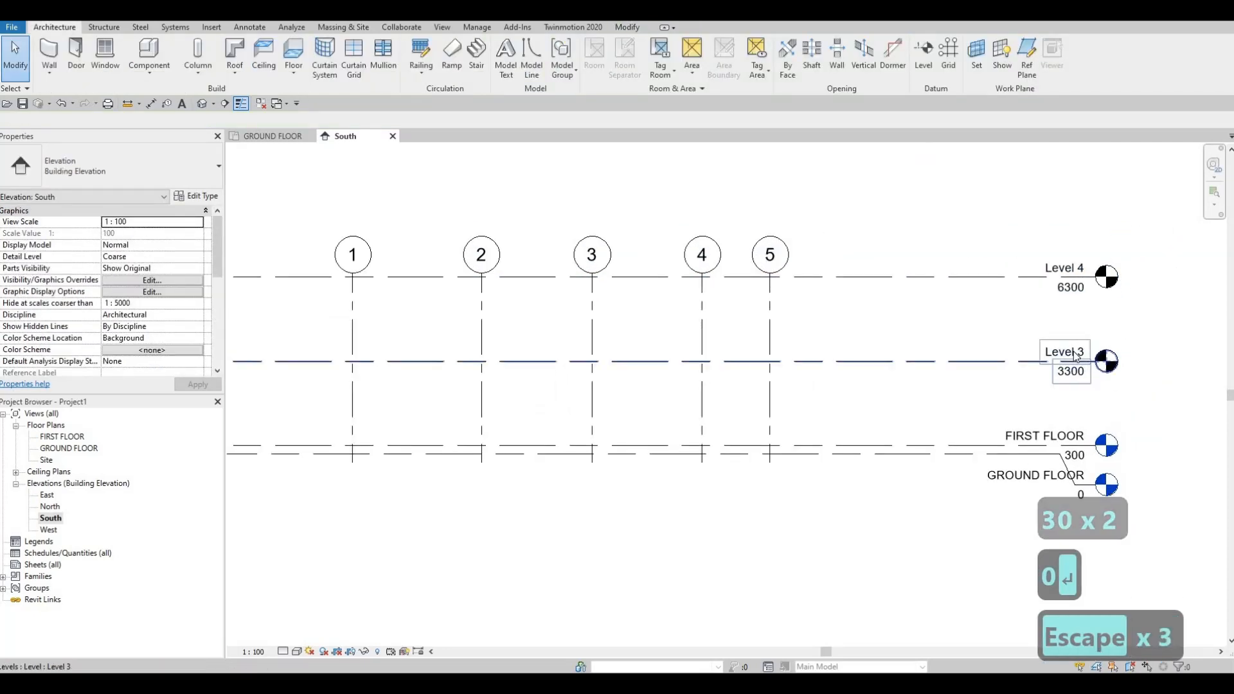
click(1076, 352)
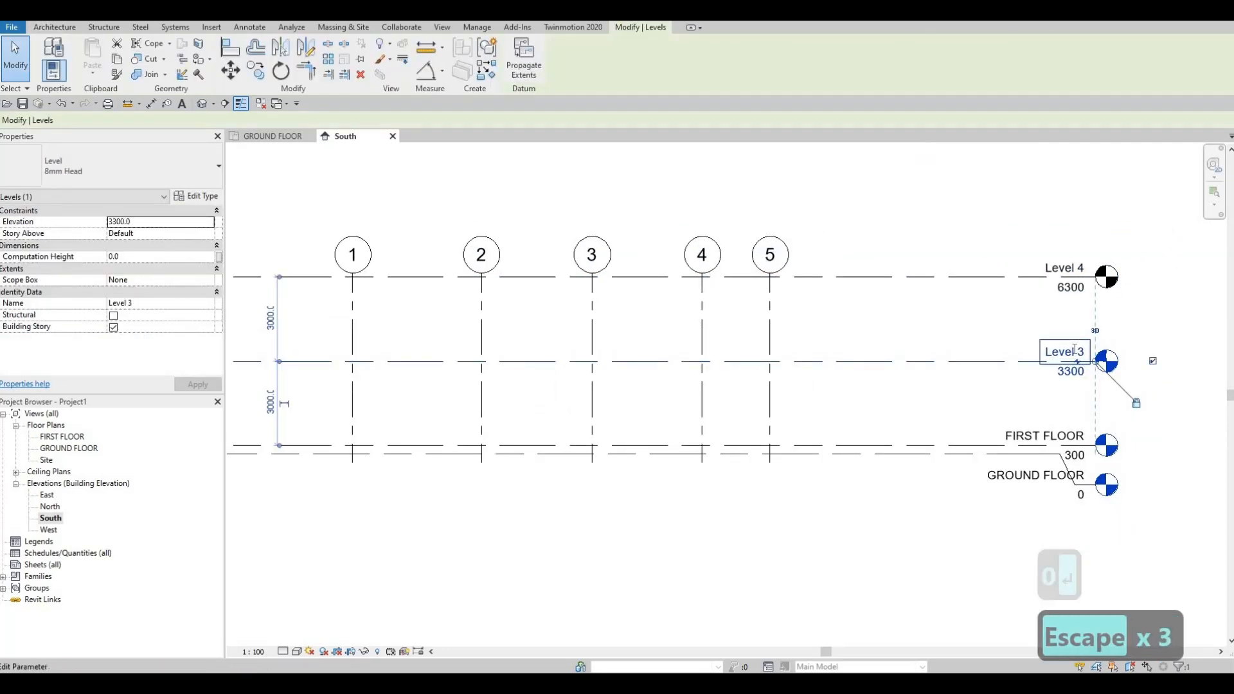
click(1075, 350)
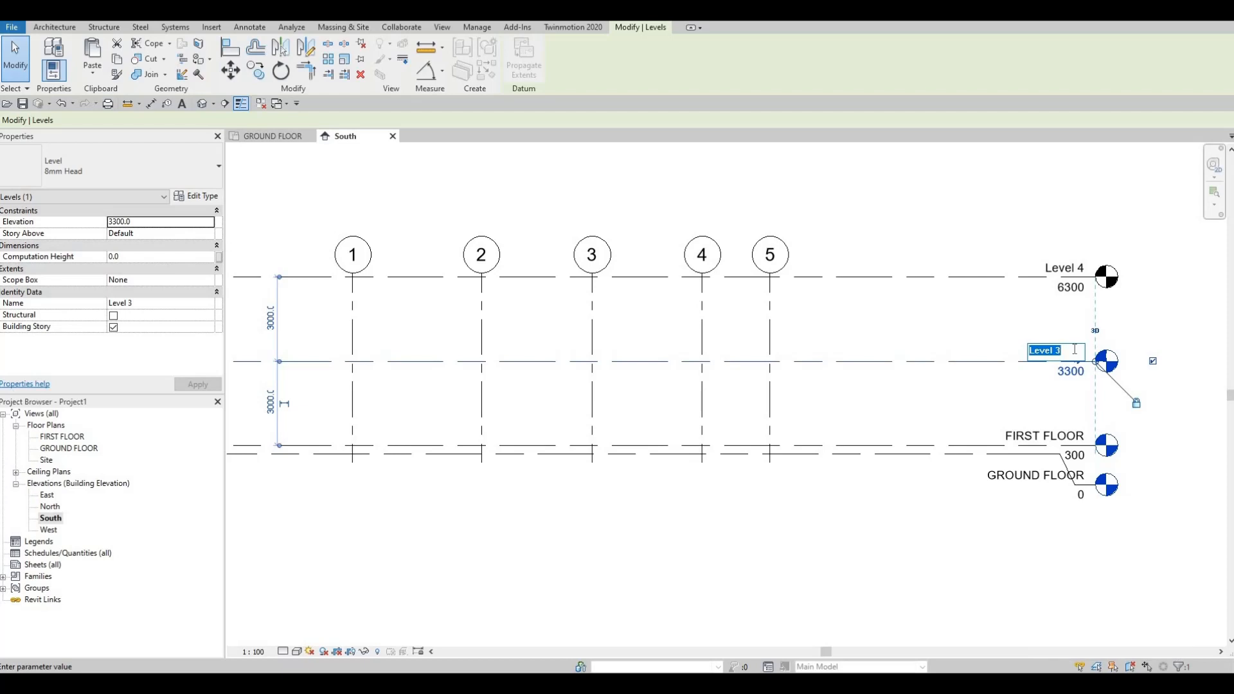
text(SECON)
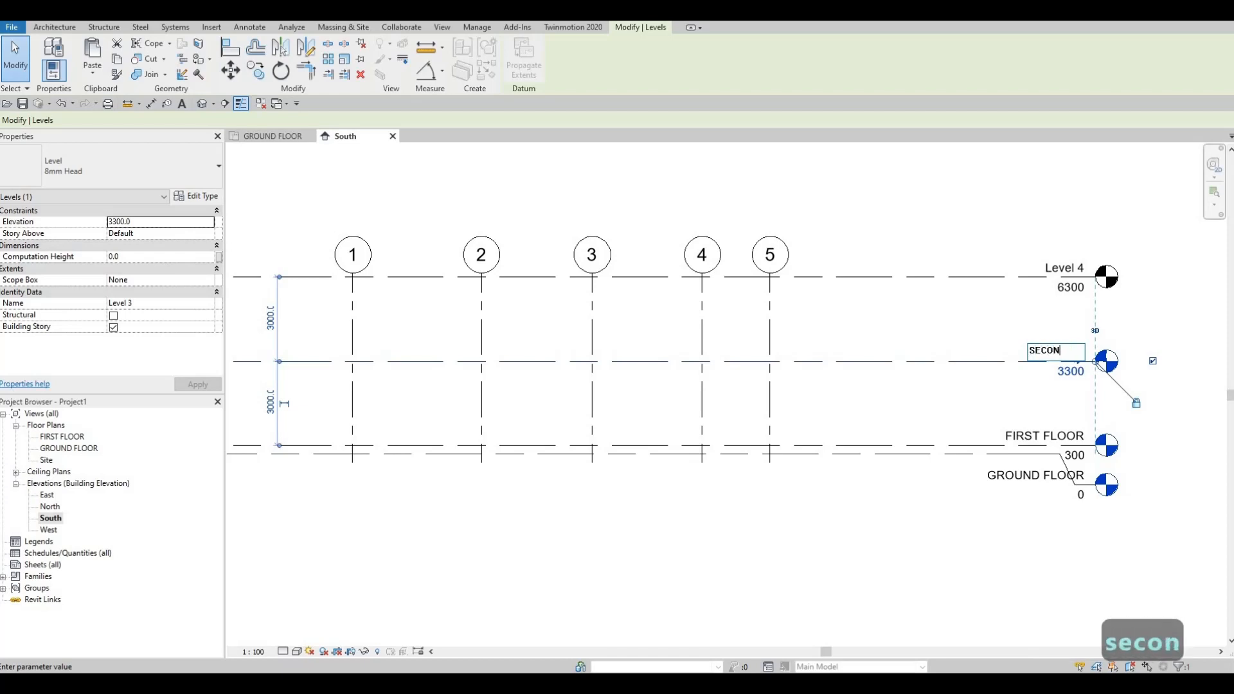
text(D FLOOR)
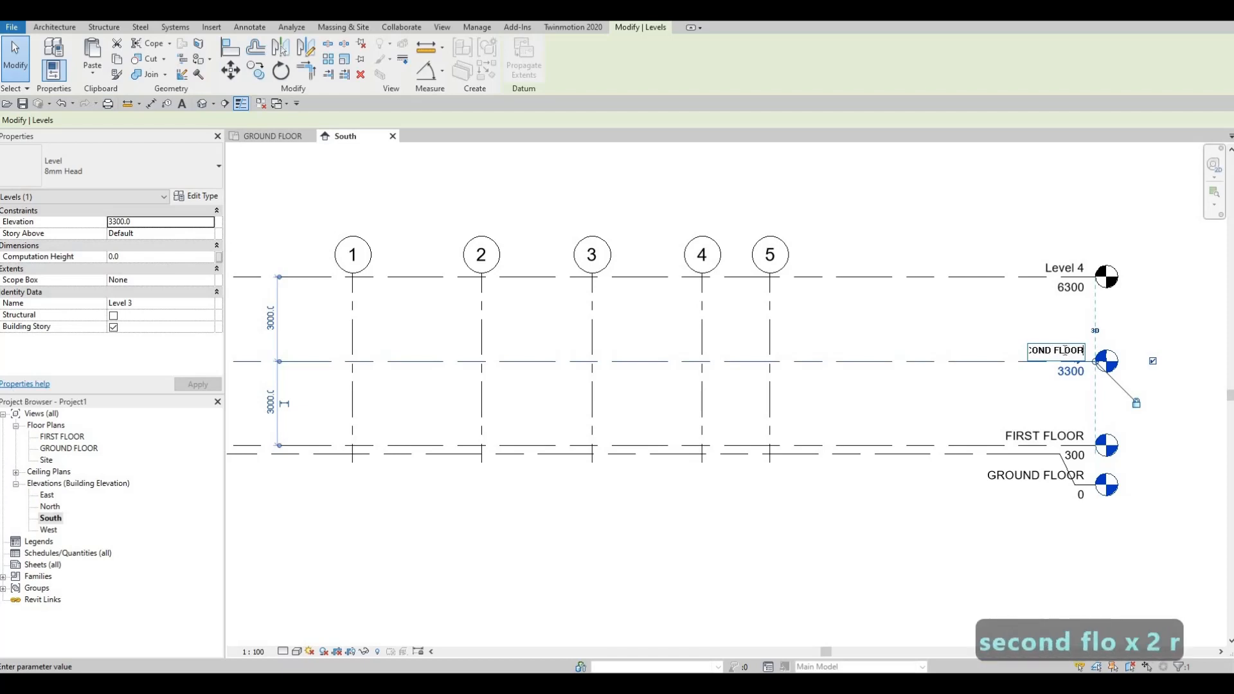
click(965, 333)
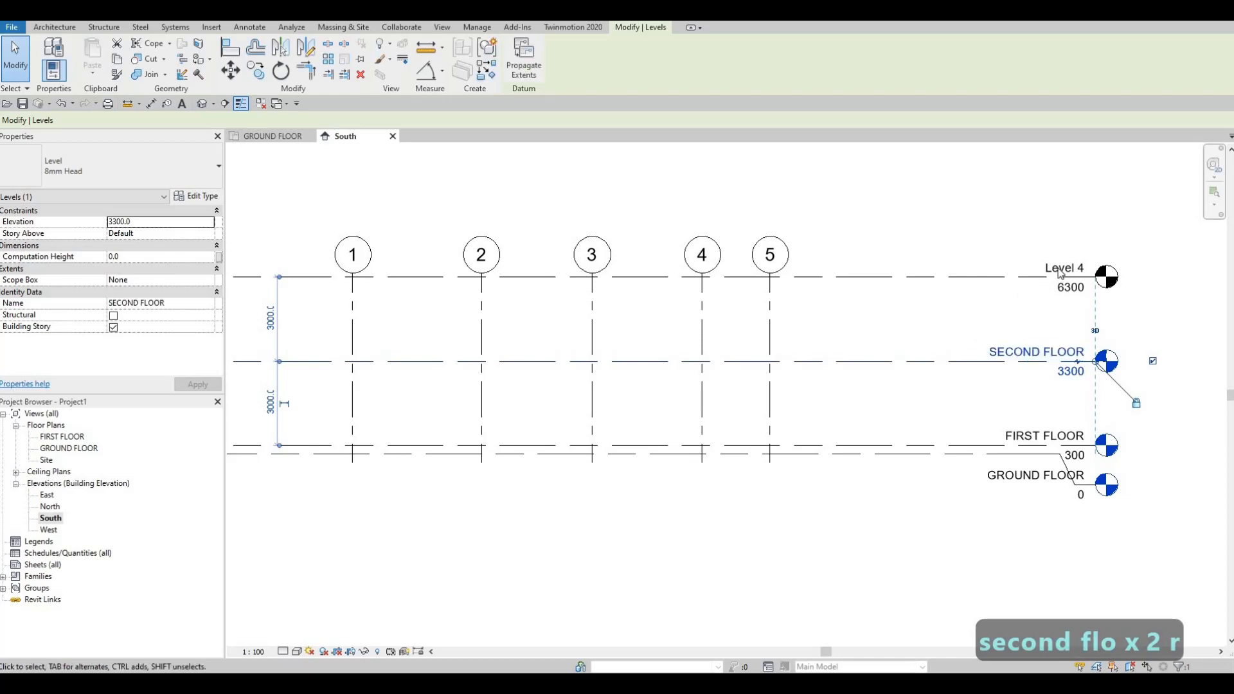
- Rename the topmost level as ROOF and clear the selection
click(1059, 272)
click(1059, 268)
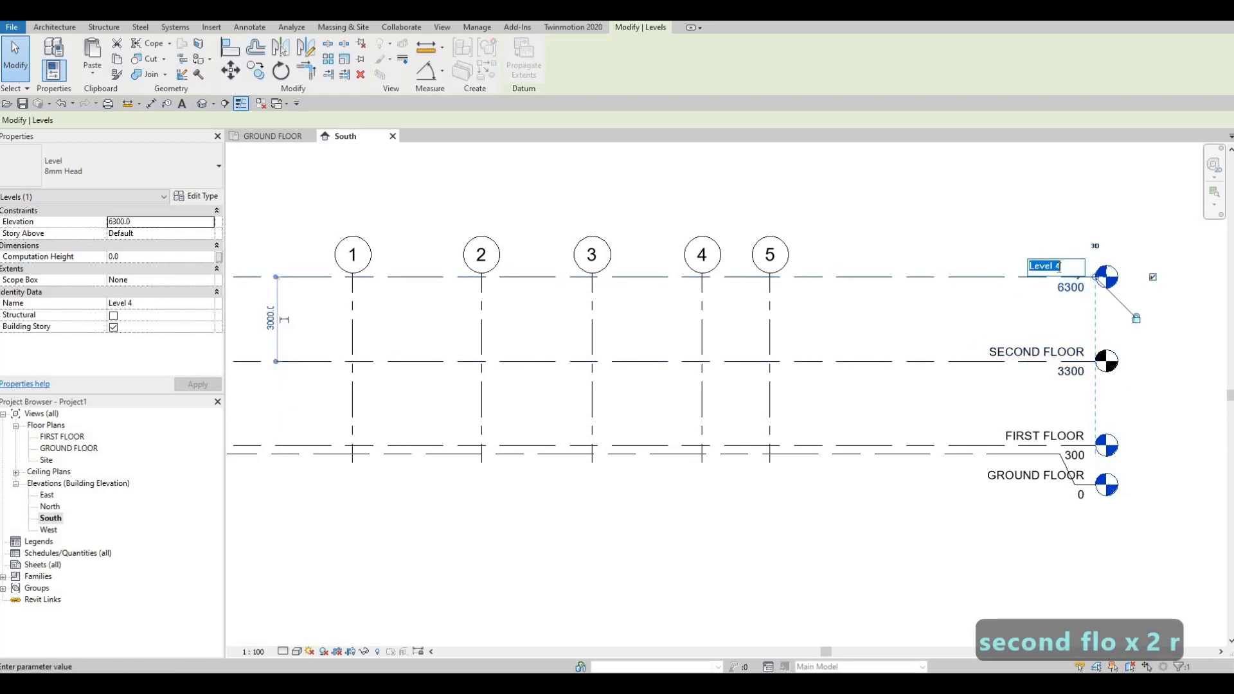
text(ROOF)
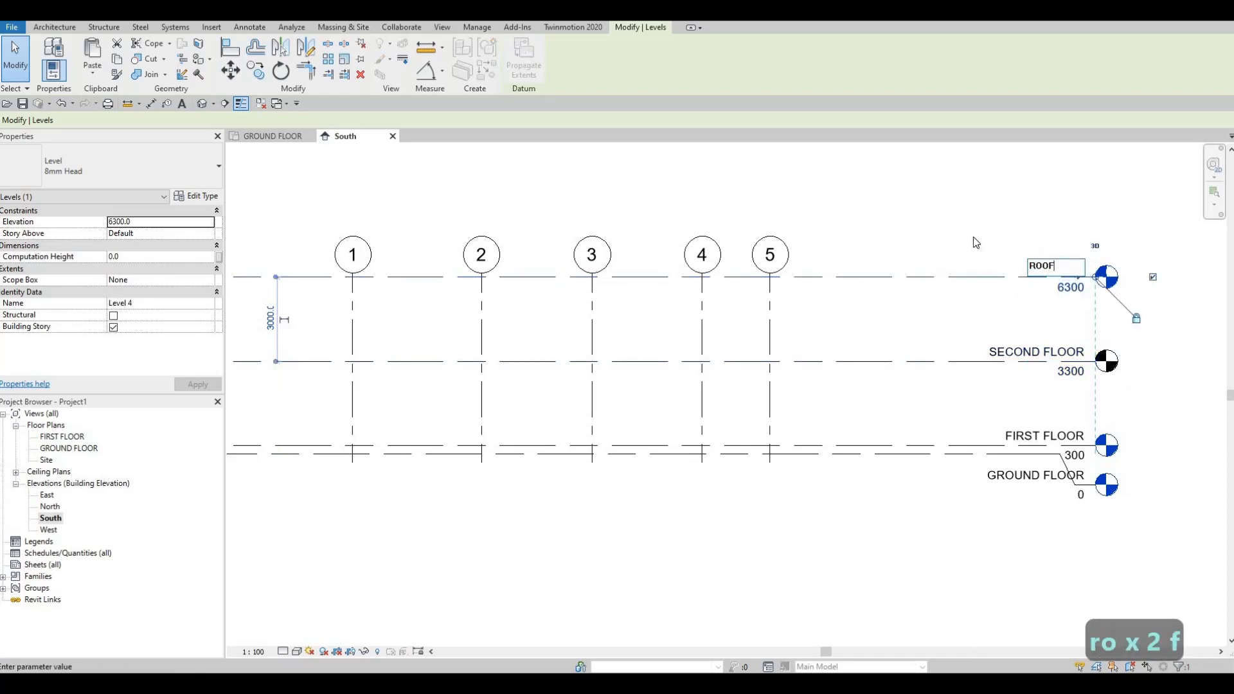
key(Return)
scroll(897, 303, down, 2)
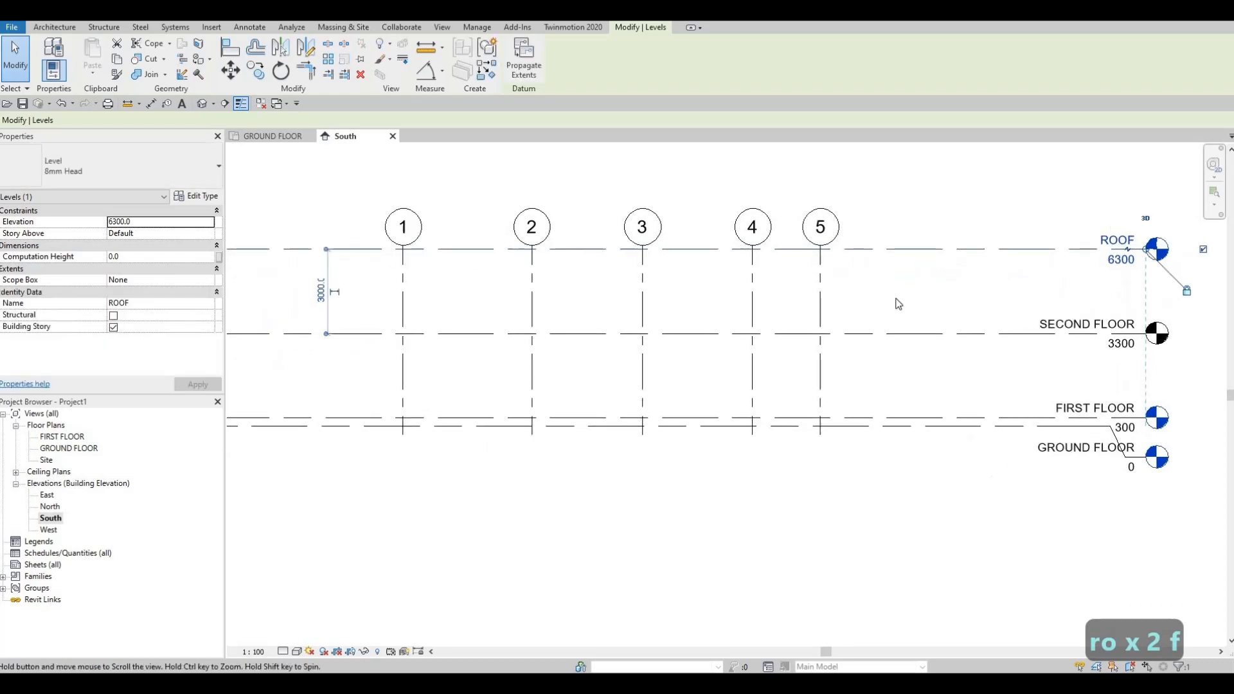
key(Escape)
key(Escape)
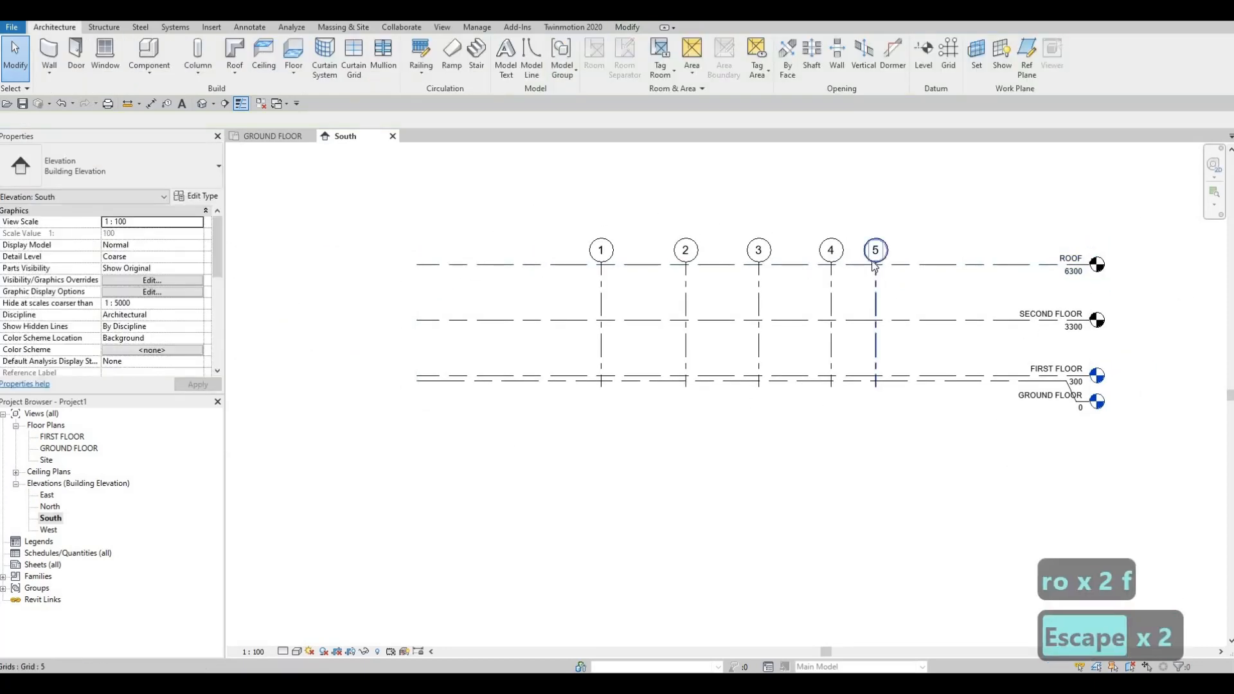
- Extend the upper ends of grids 1 to 5 together so their bubbles sit well above the ROOF level
click(875, 265)
drag(875, 265, 875, 194)
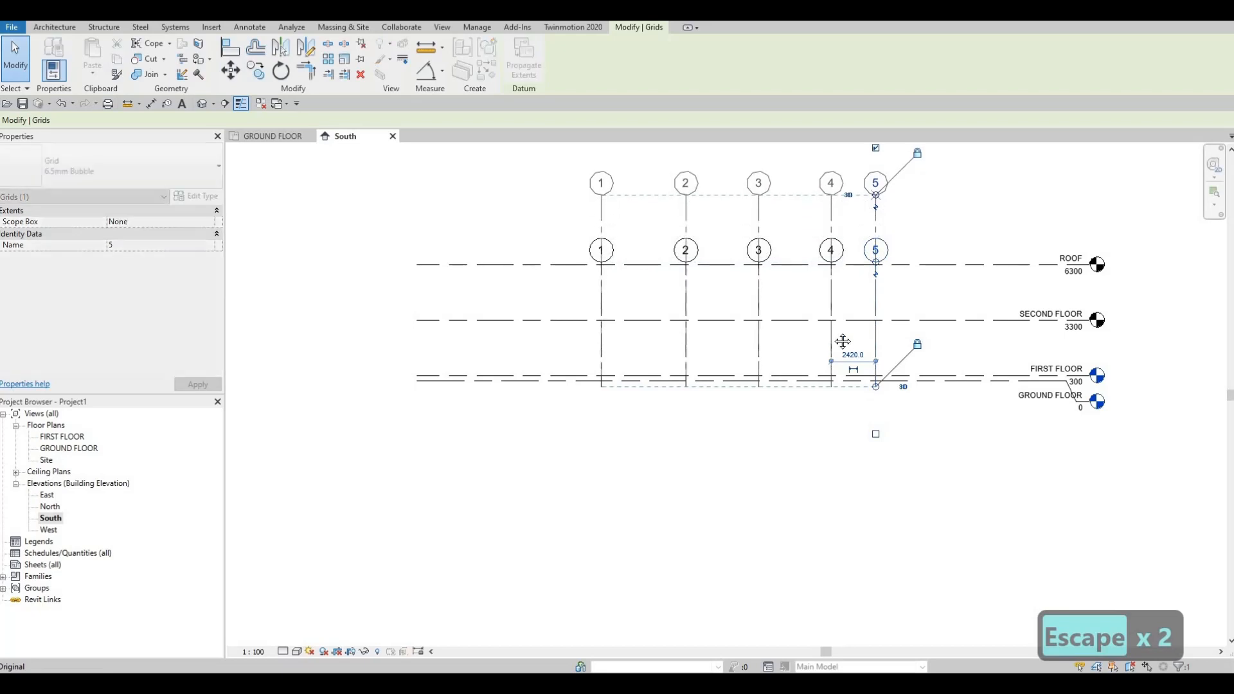
middle_drag(847, 340, 844, 394)
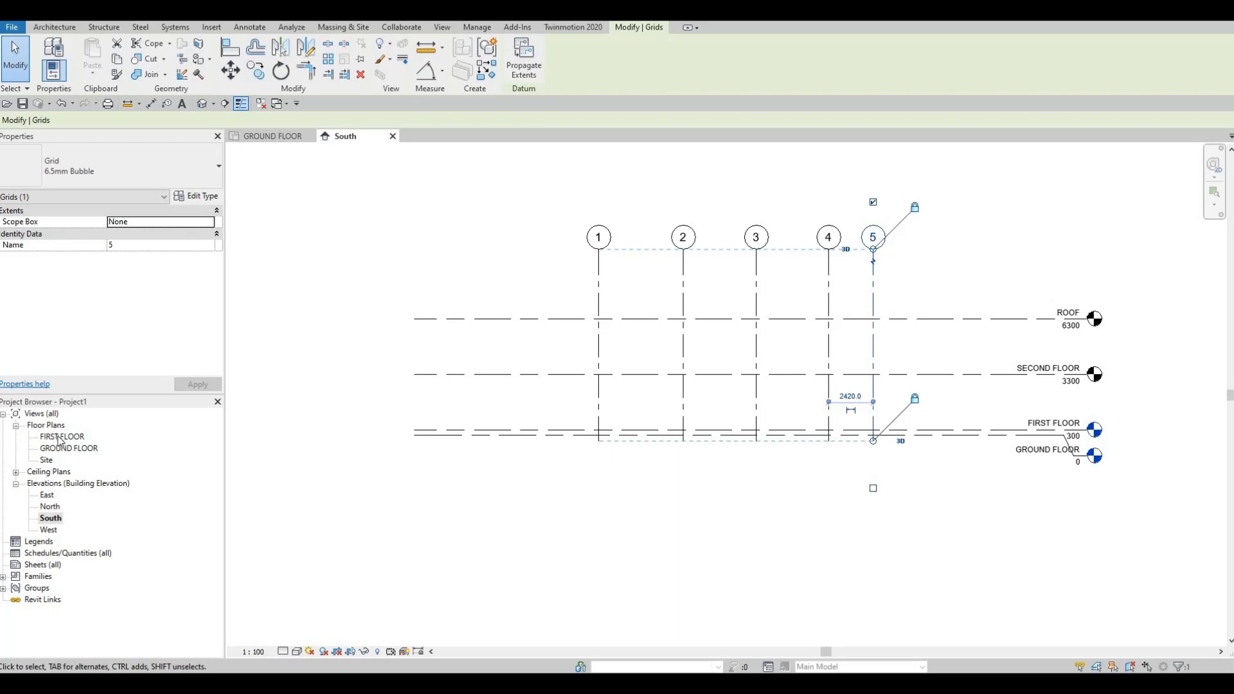
- Create floor plan views for the ROOF and SECOND FLOOR levels
click(444, 28)
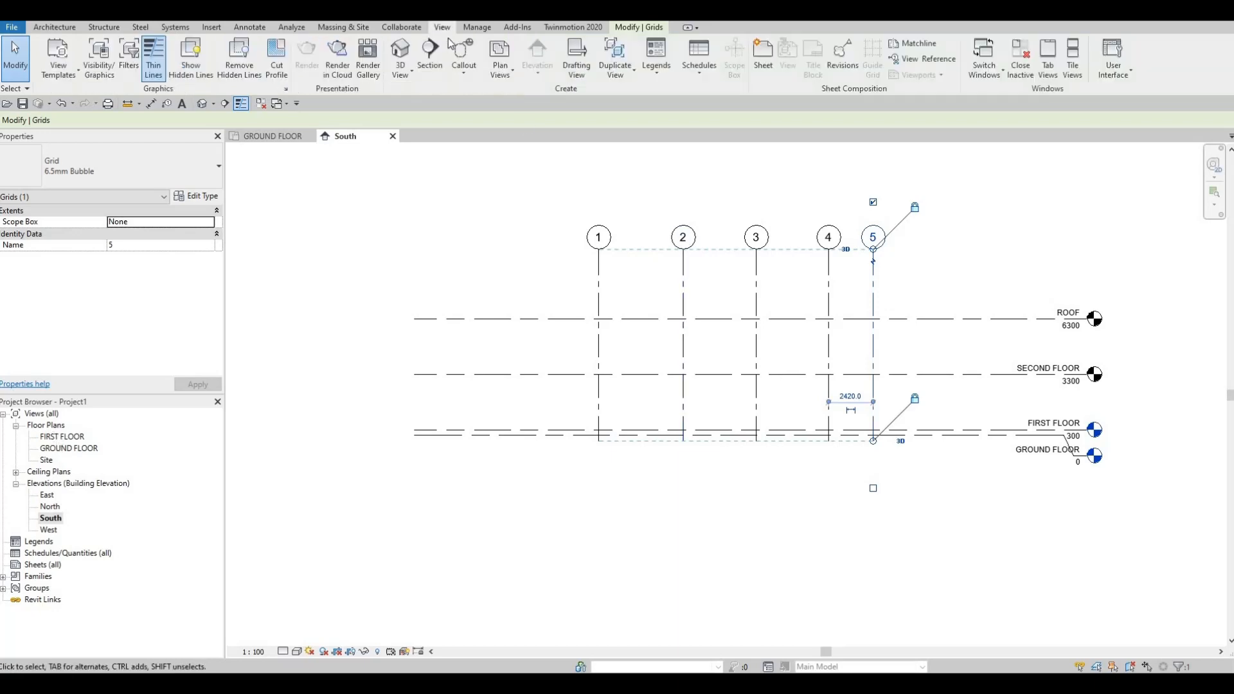
click(500, 69)
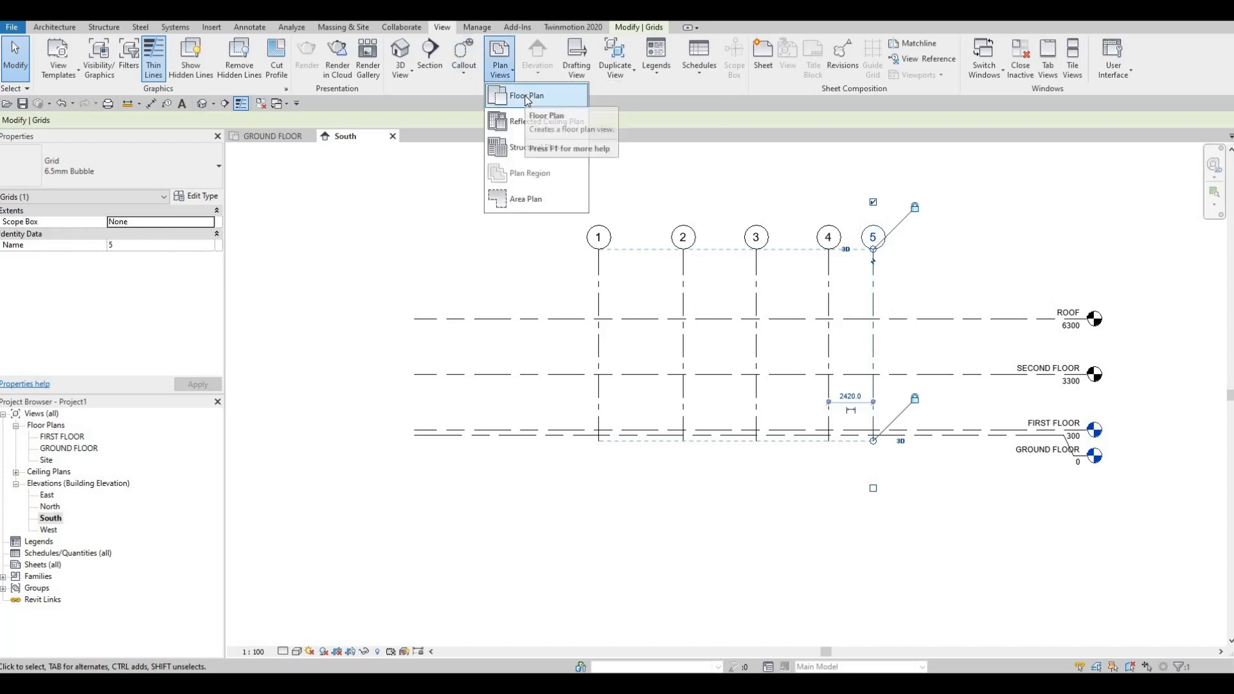
click(526, 98)
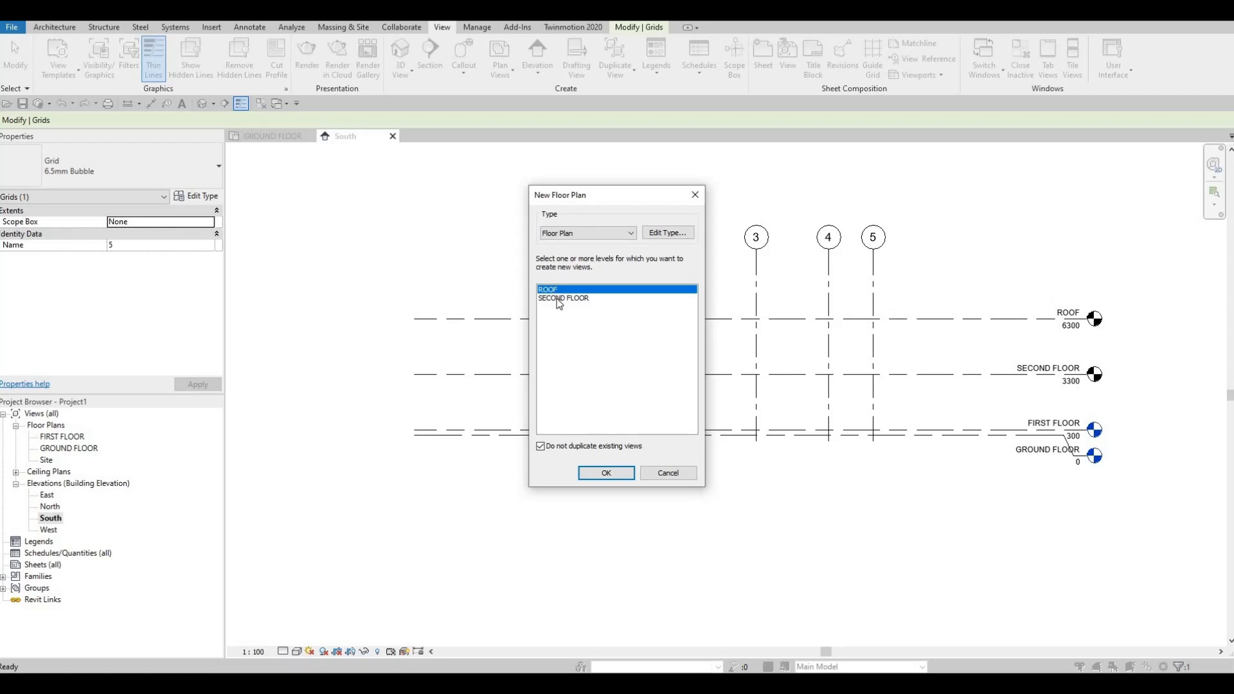
drag(552, 290, 552, 313)
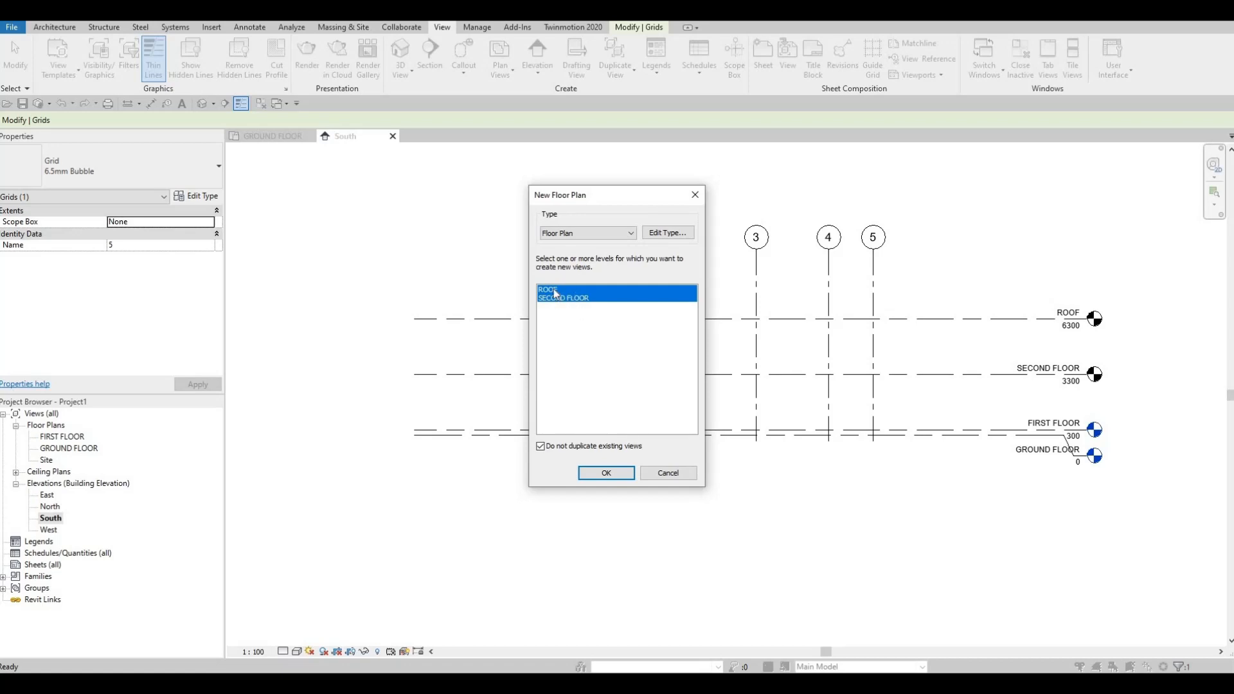
ctrl+click(559, 330)
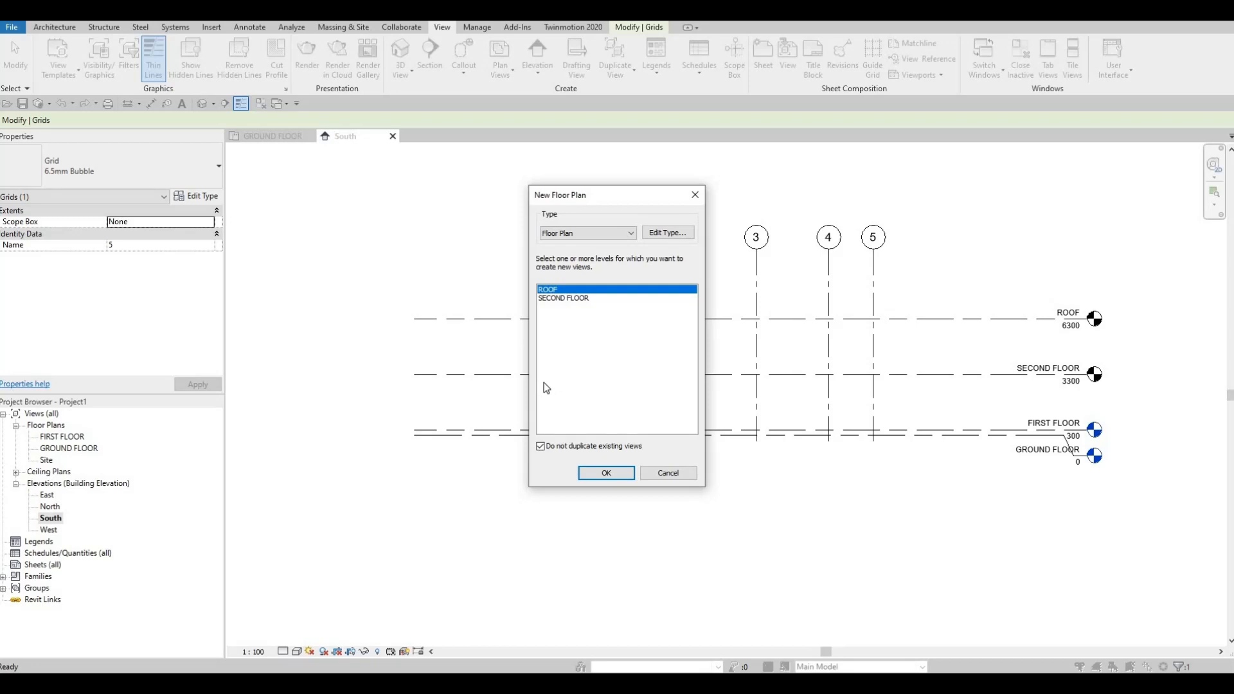
drag(545, 378, 559, 266)
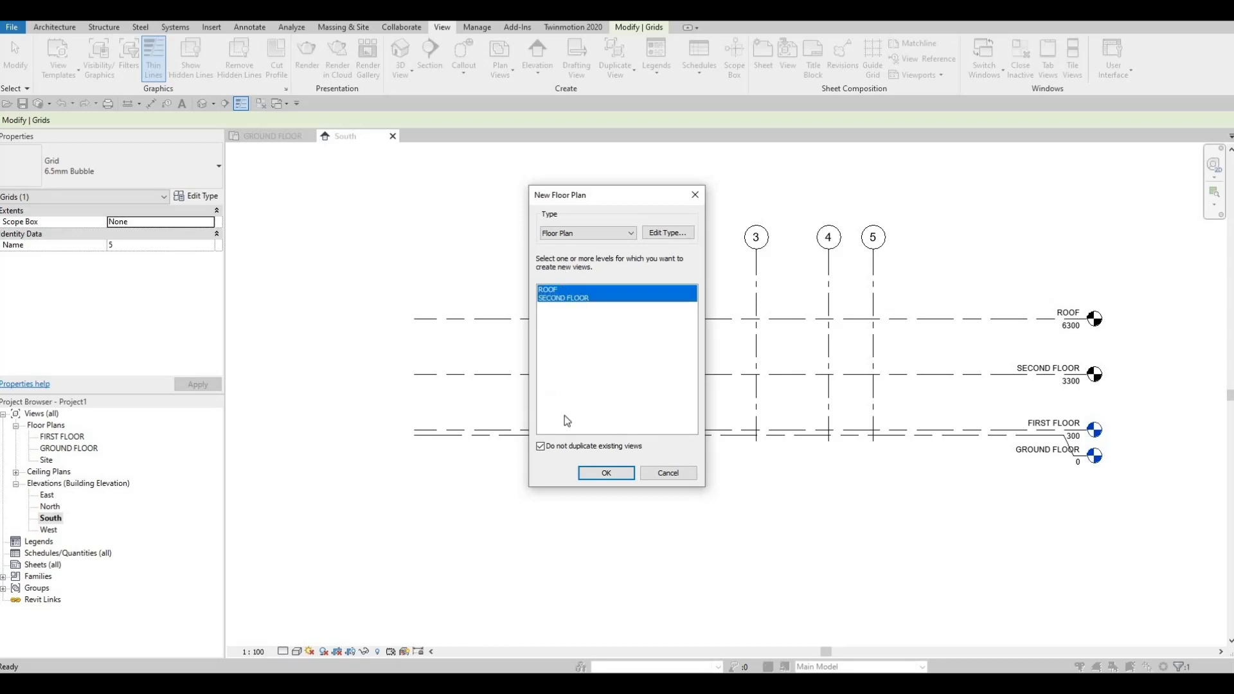
click(606, 474)
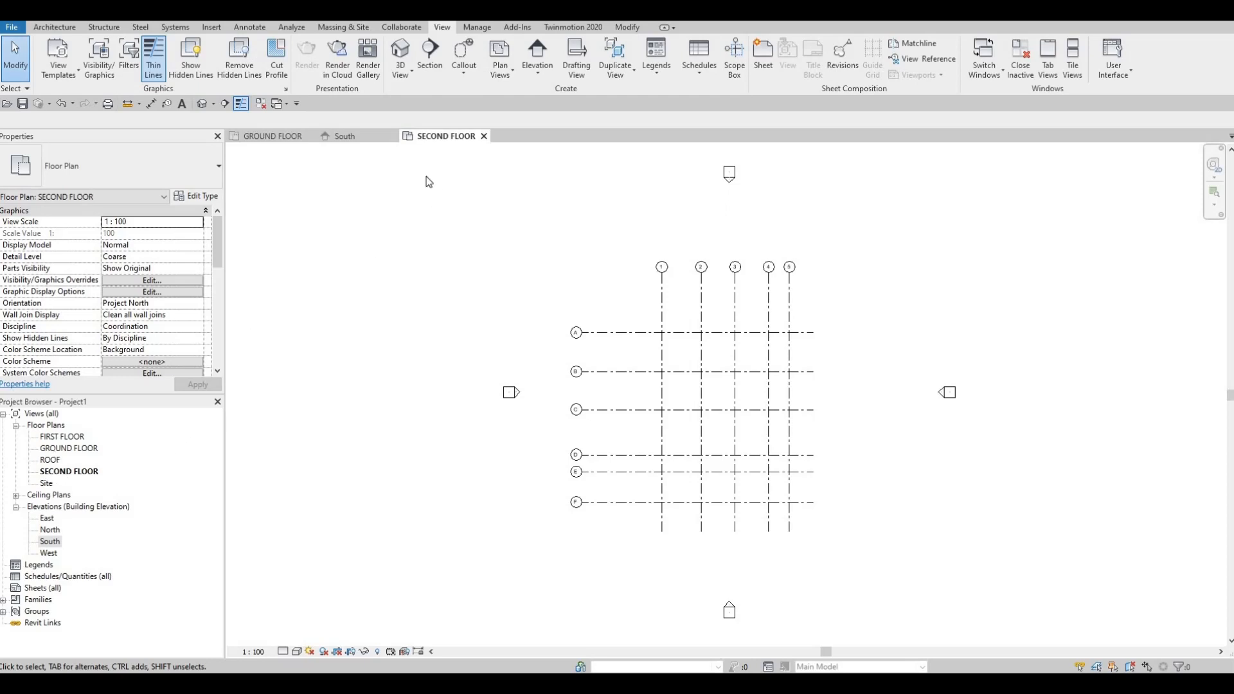
- Try lowering the upper ends of grids 1 to 5 below the ROOF level in the South elevation and check the ROOF floor plan
click(348, 136)
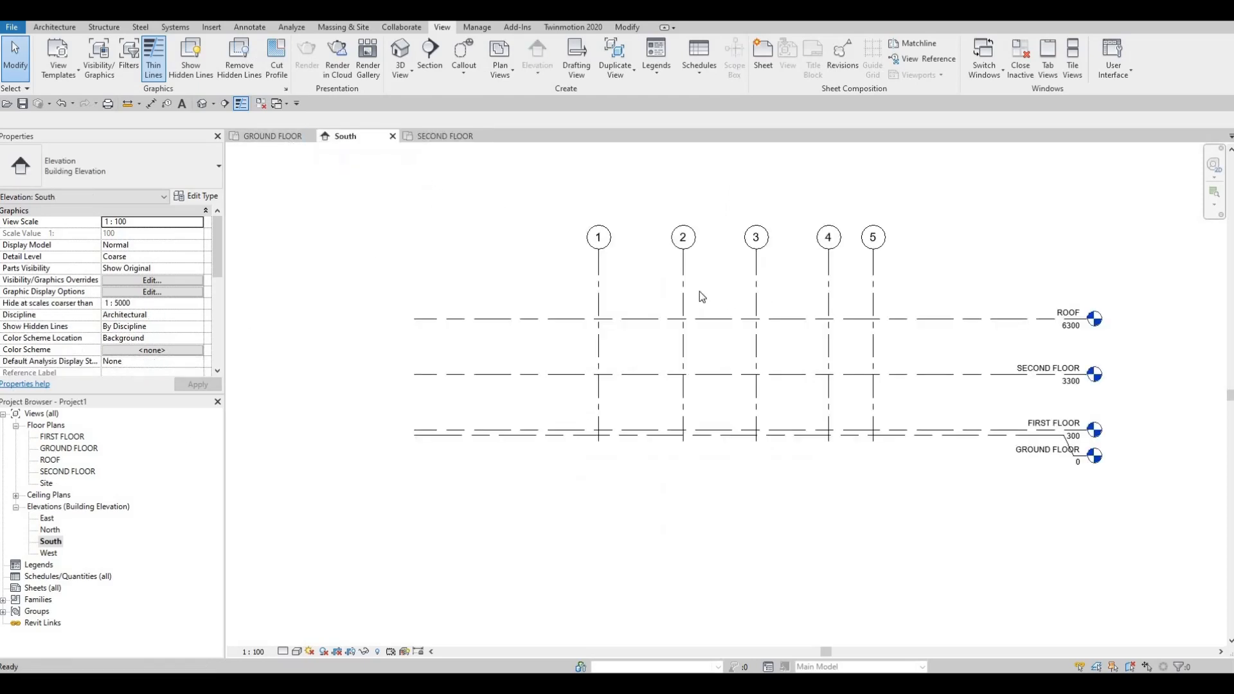
click(684, 257)
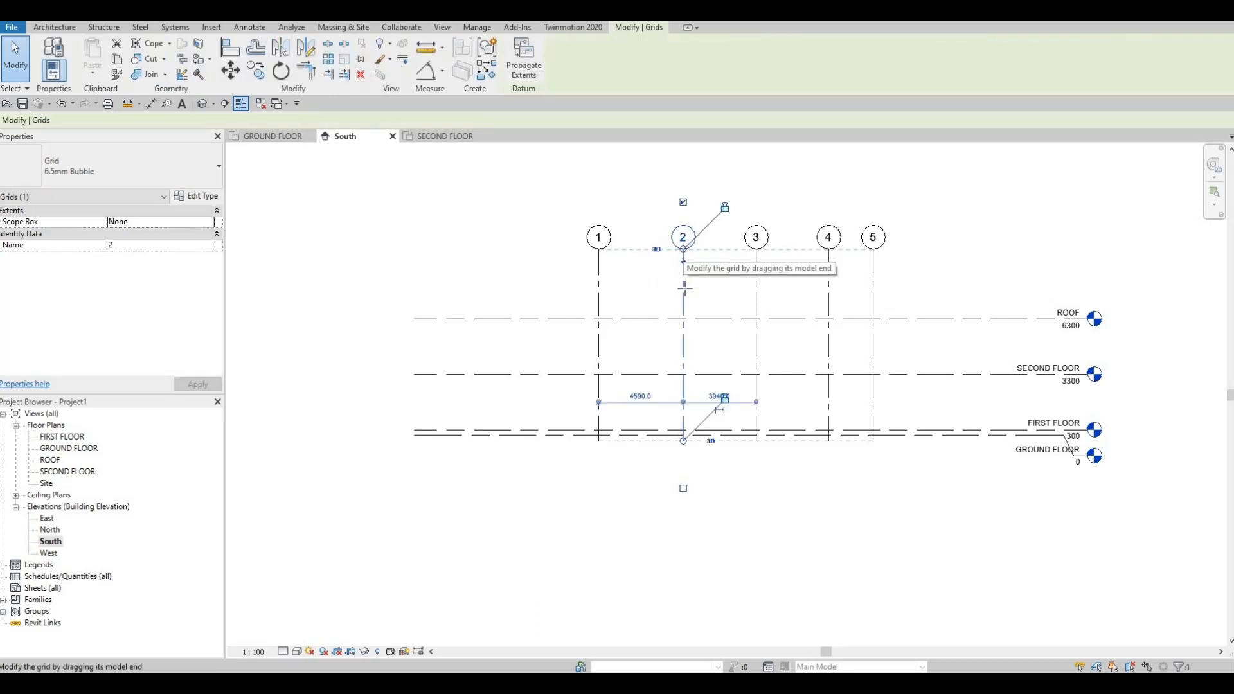
drag(685, 325, 907, 318)
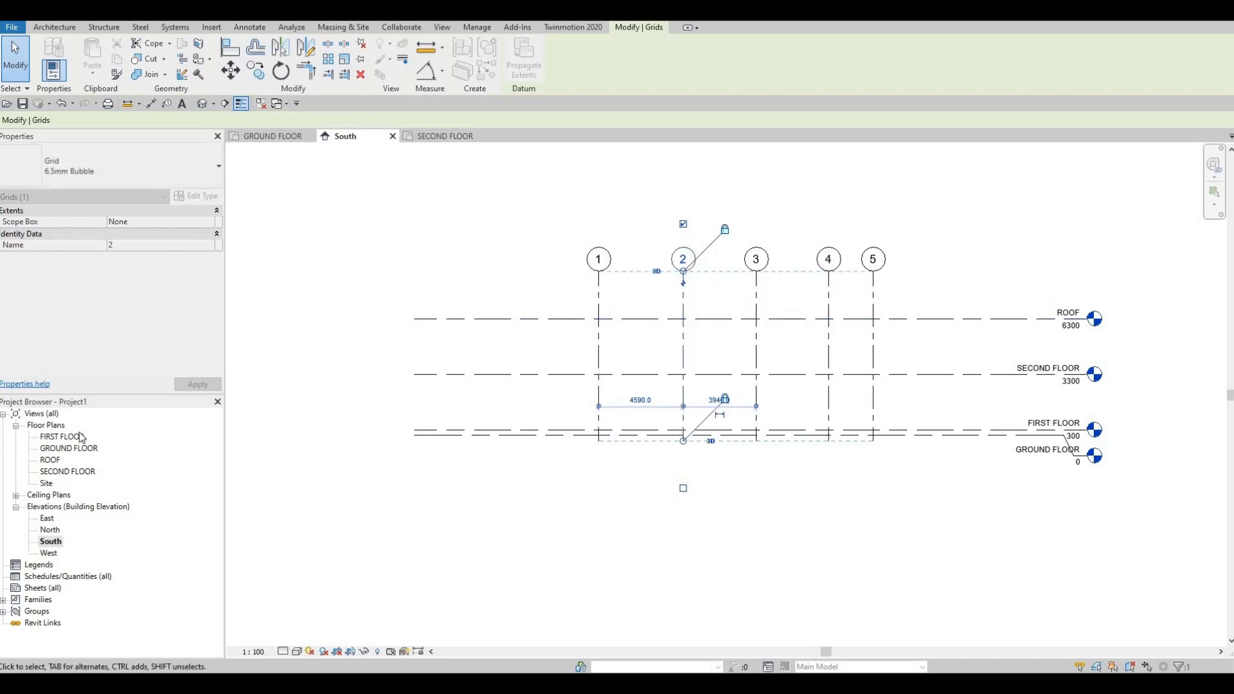
double_click(52, 459)
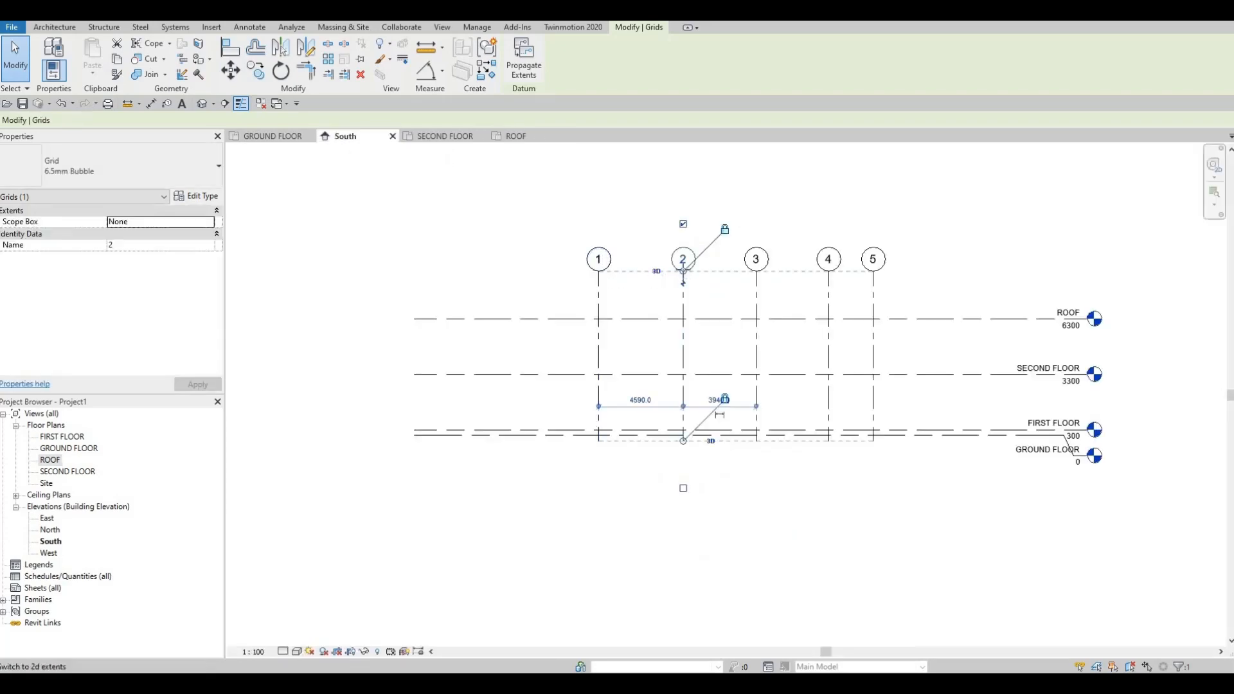
drag(683, 271, 683, 336)
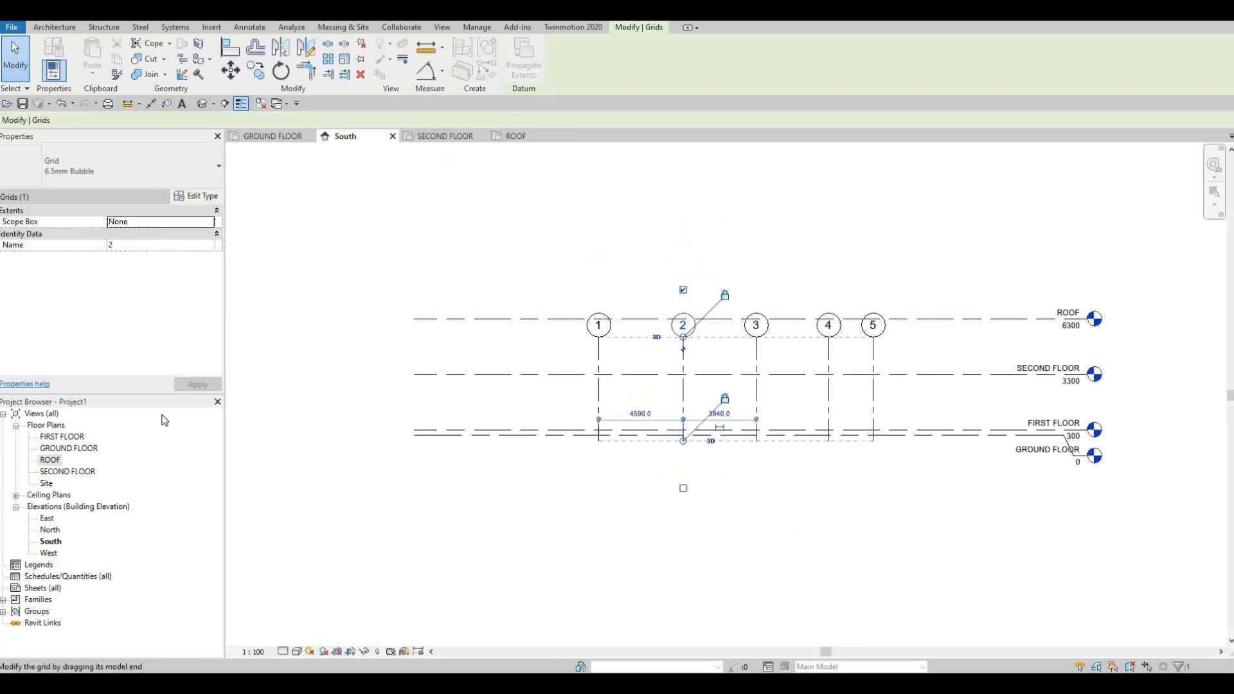
double_click(48, 459)
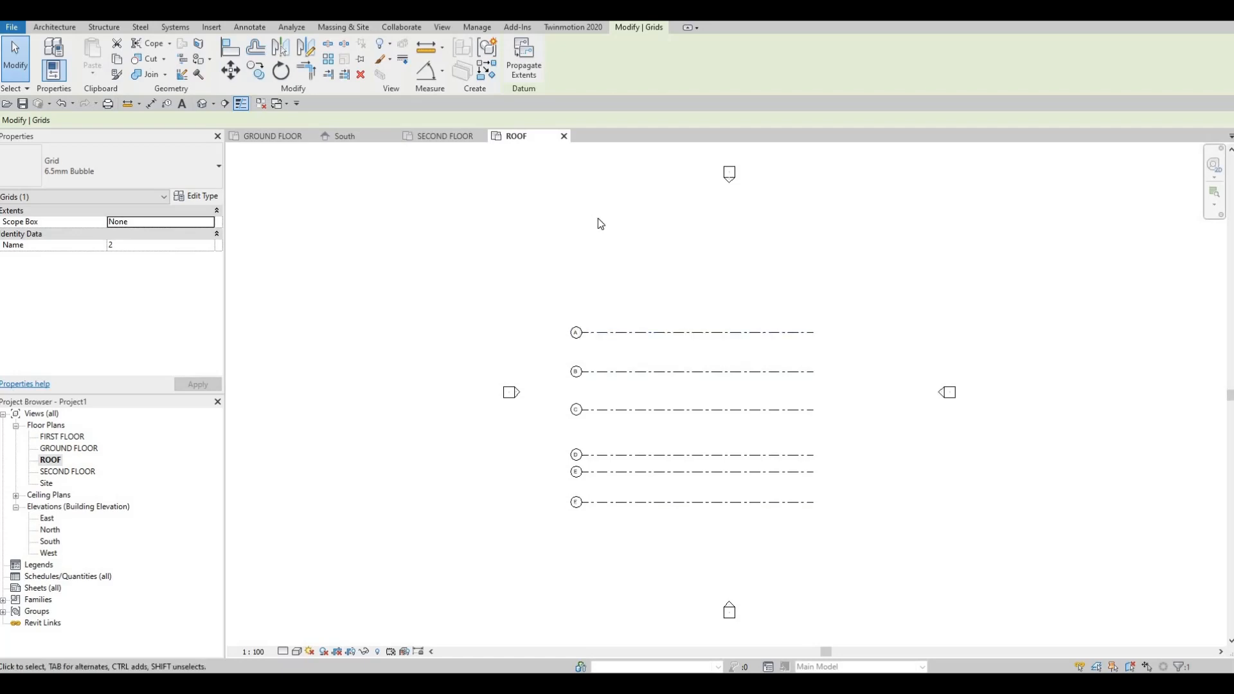
- Extend the upper ends of grids 1 to 5 in the South elevation and grids A to F in the East elevation well above the ROOF level
click(345, 137)
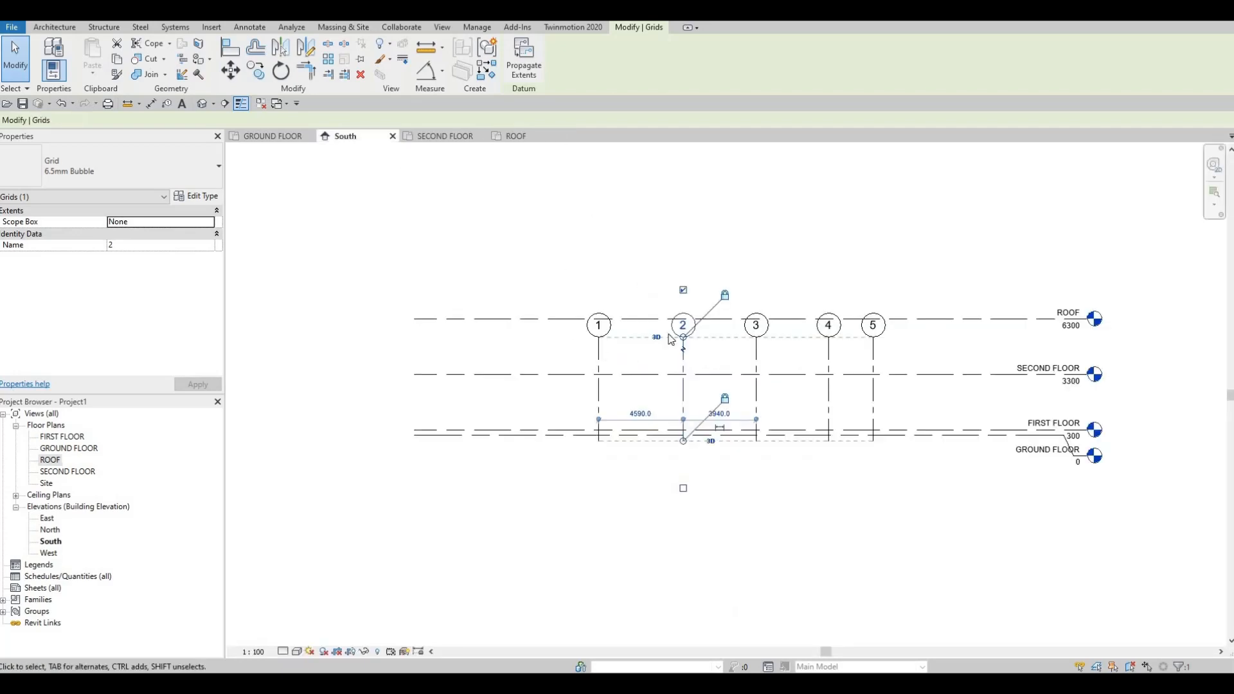
drag(677, 269, 680, 259)
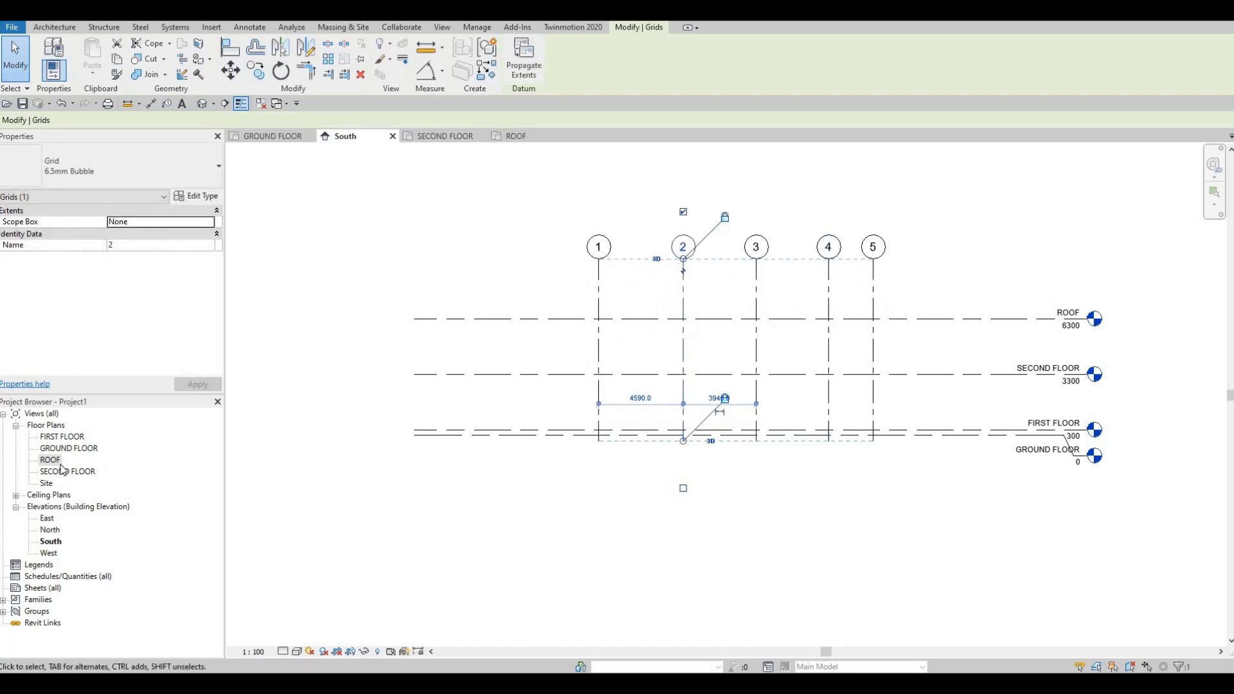
double_click(47, 520)
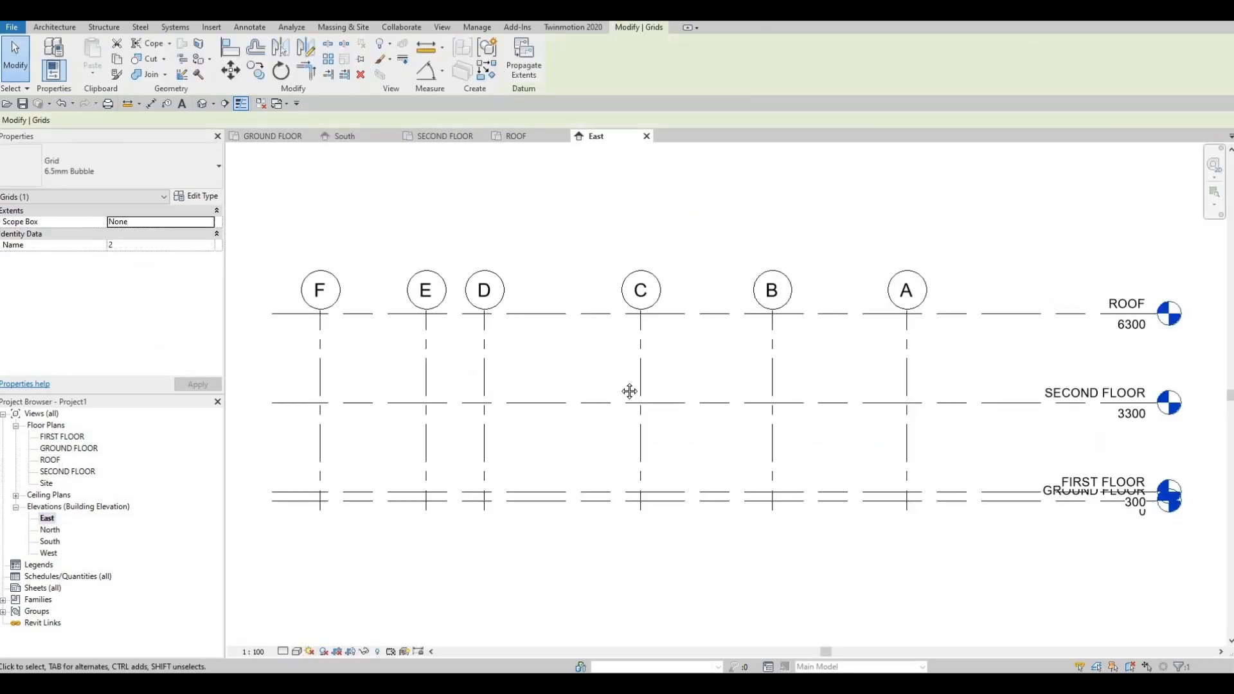
click(669, 357)
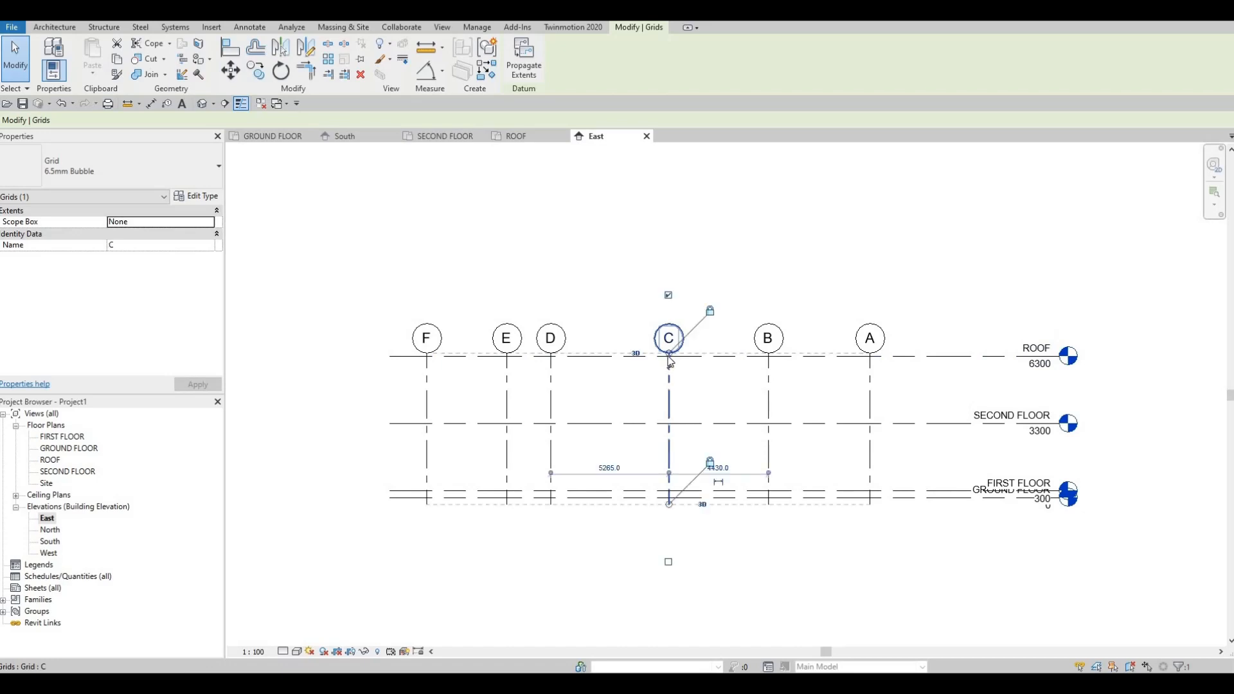
drag(672, 359, 687, 229)
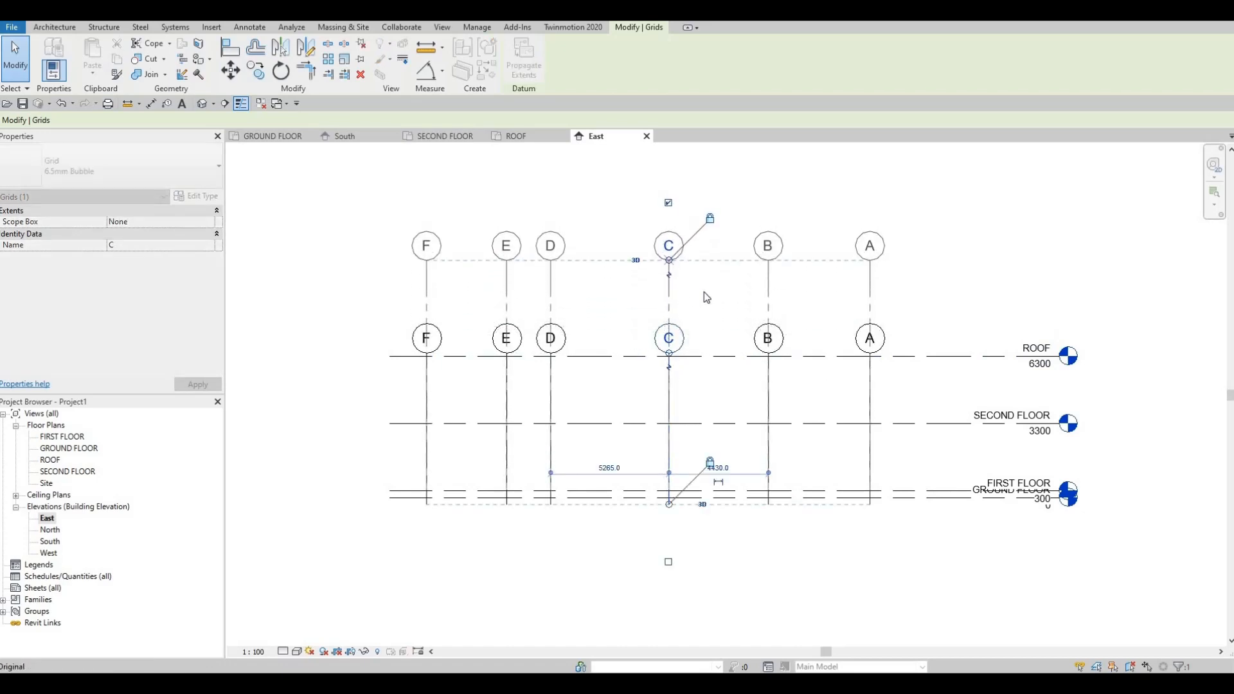
- Check the North elevation and extend the level lines in the West elevation so their heads sit clear beyond grid F
double_click(49, 530)
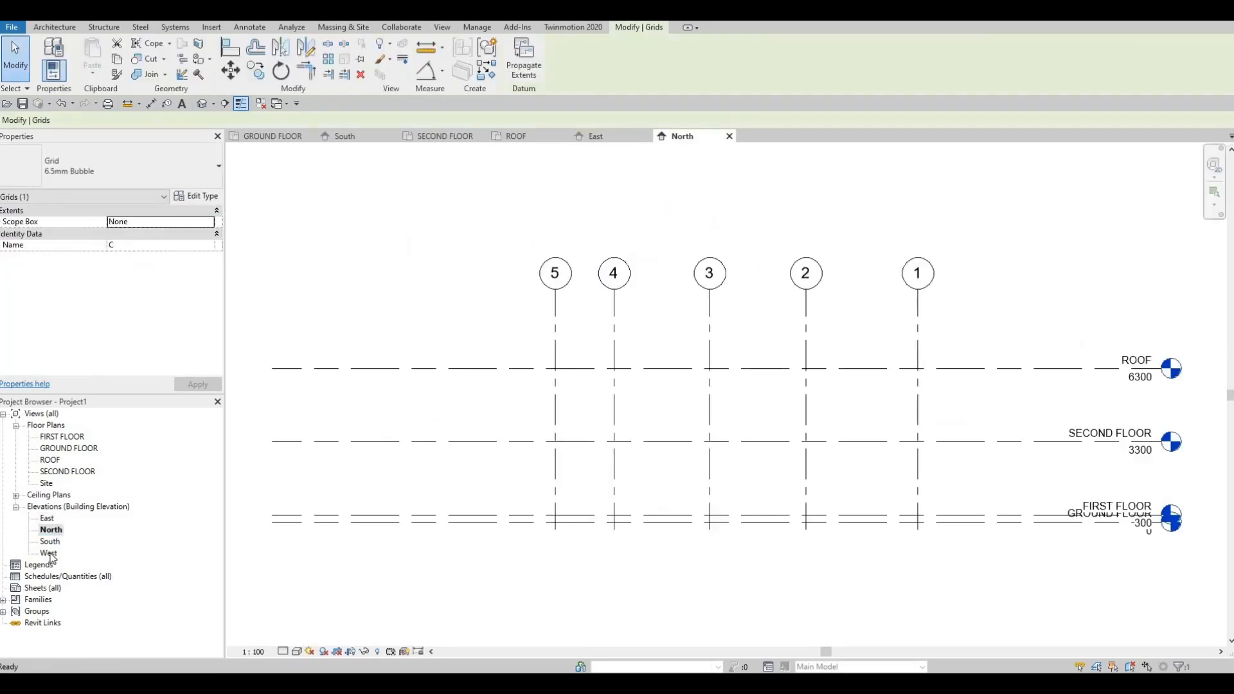
double_click(50, 554)
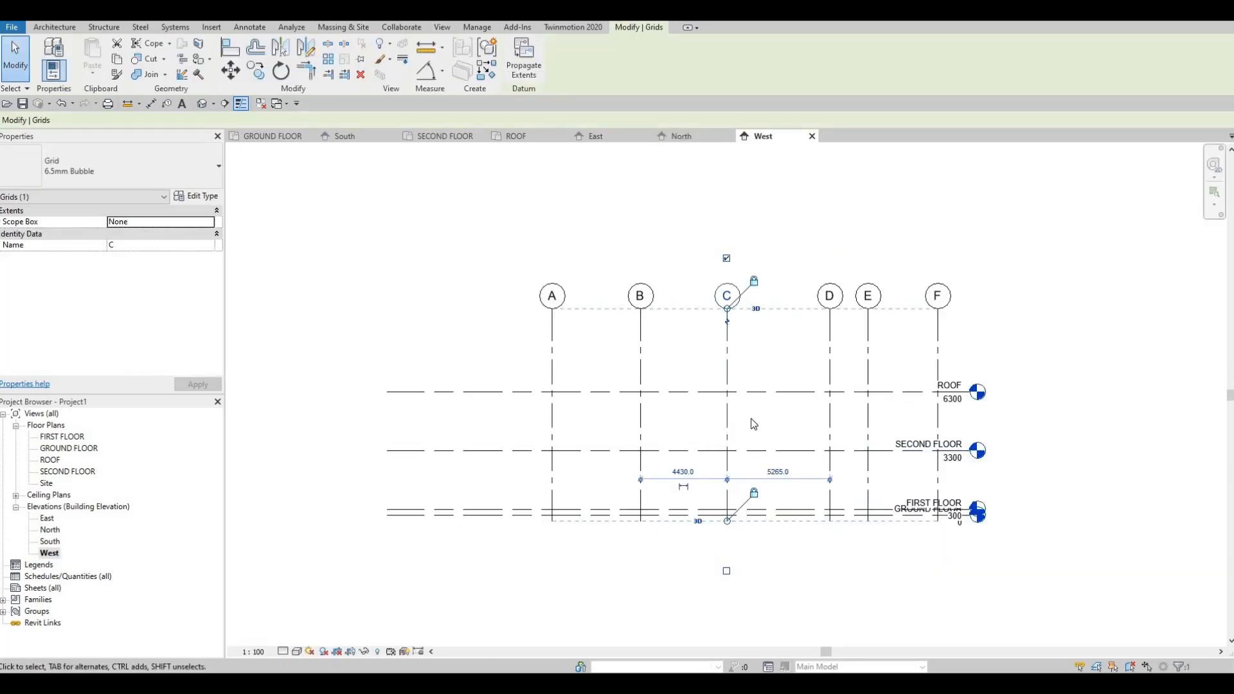
click(923, 391)
drag(1038, 392, 1097, 423)
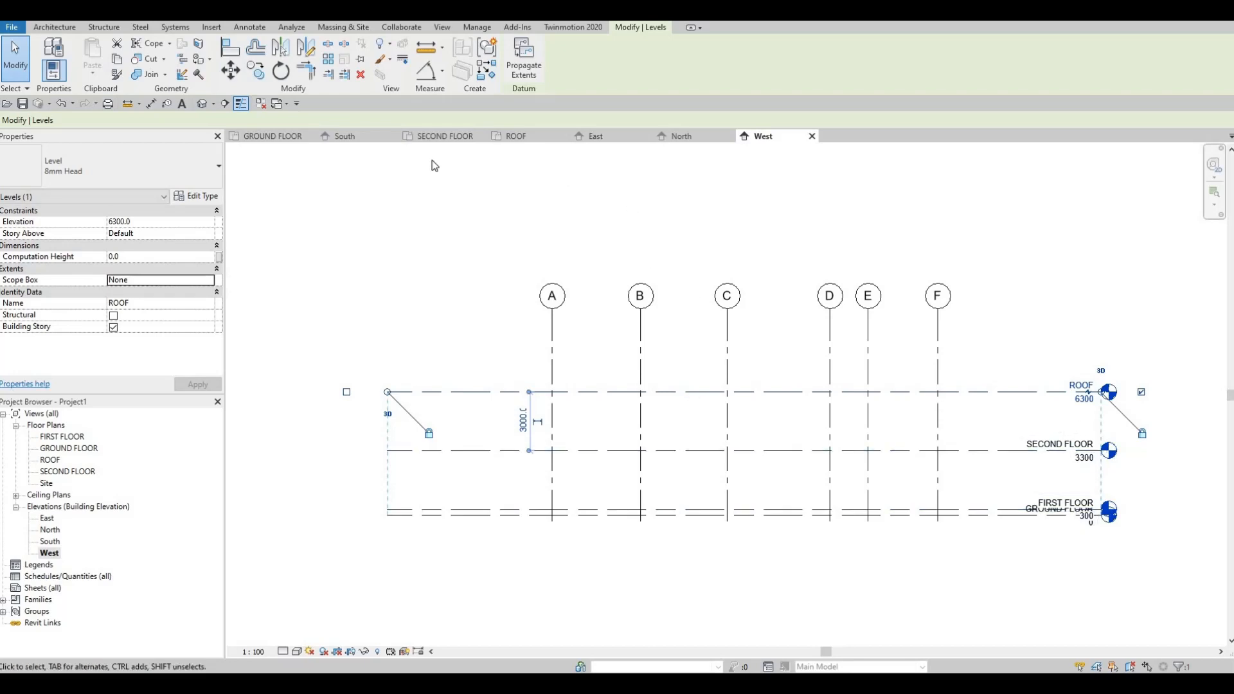
- Check the SECOND FLOOR plan and South elevation, and open the FIRST FLOOR plan with all inactive views closed
click(419, 137)
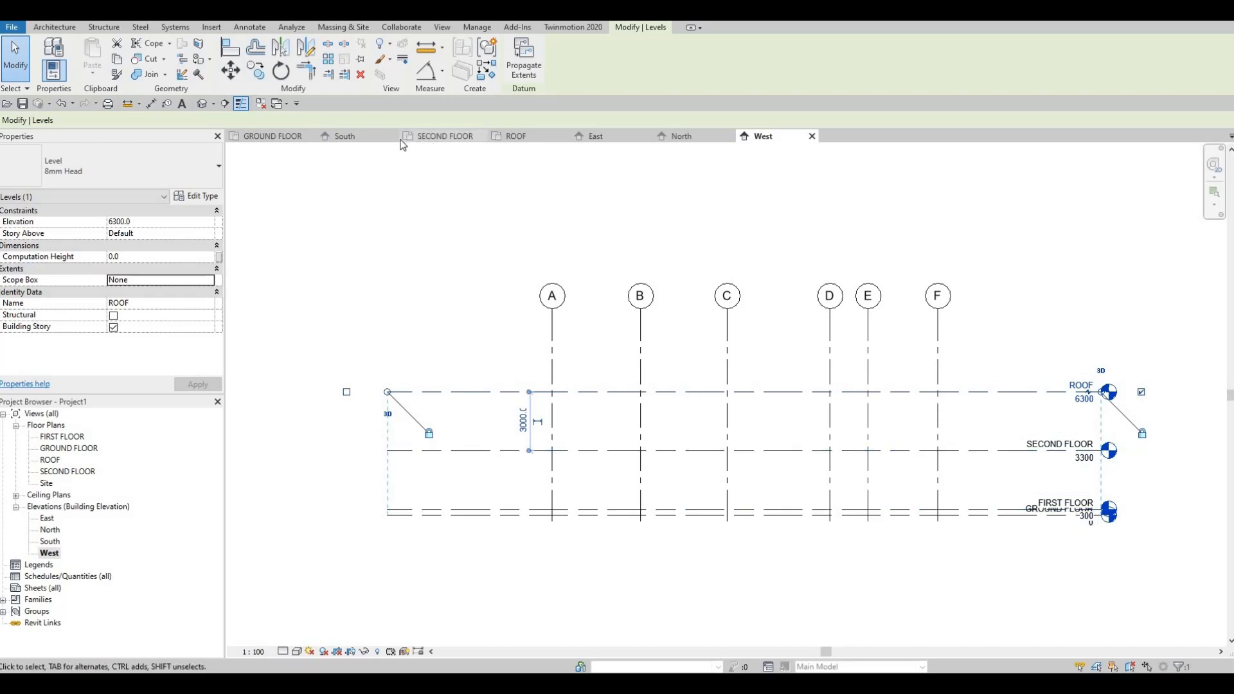
click(369, 141)
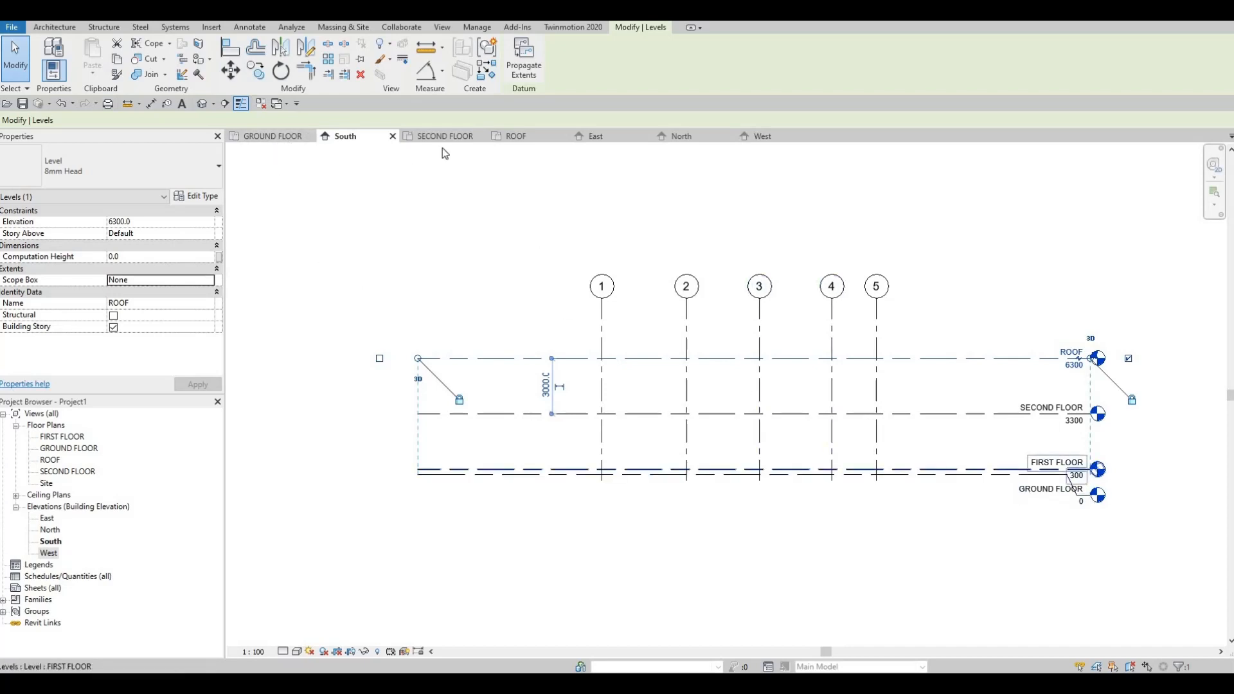
double_click(62, 438)
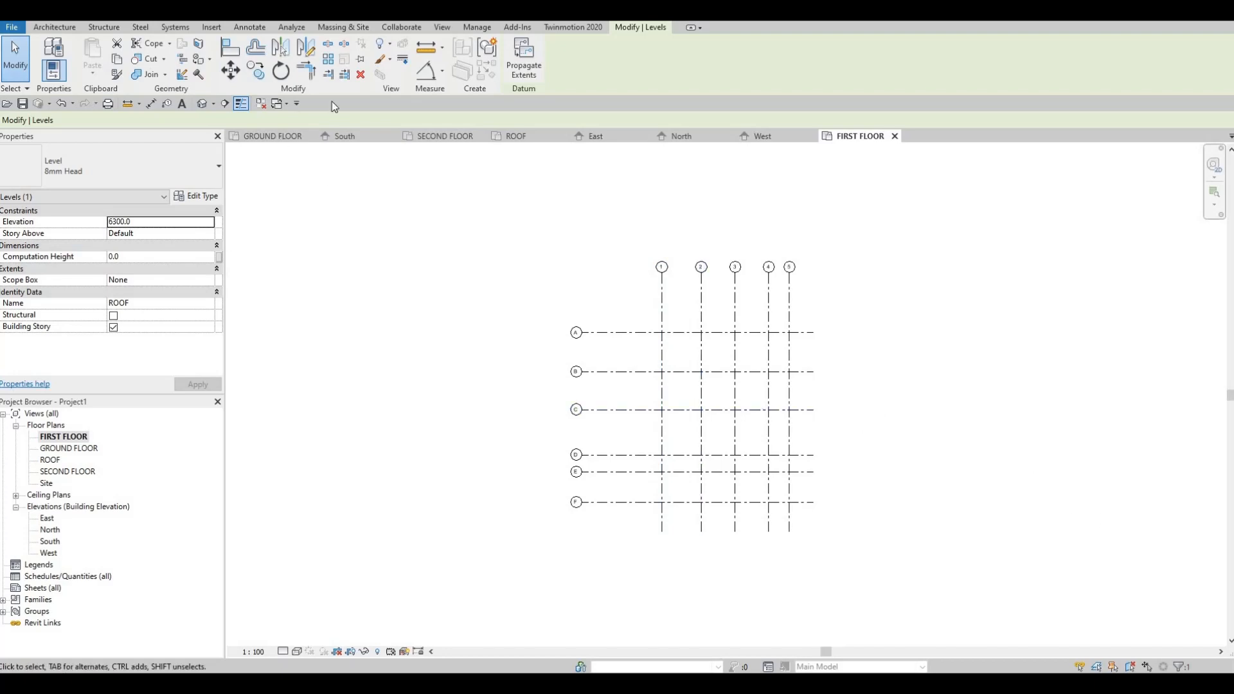
click(261, 104)
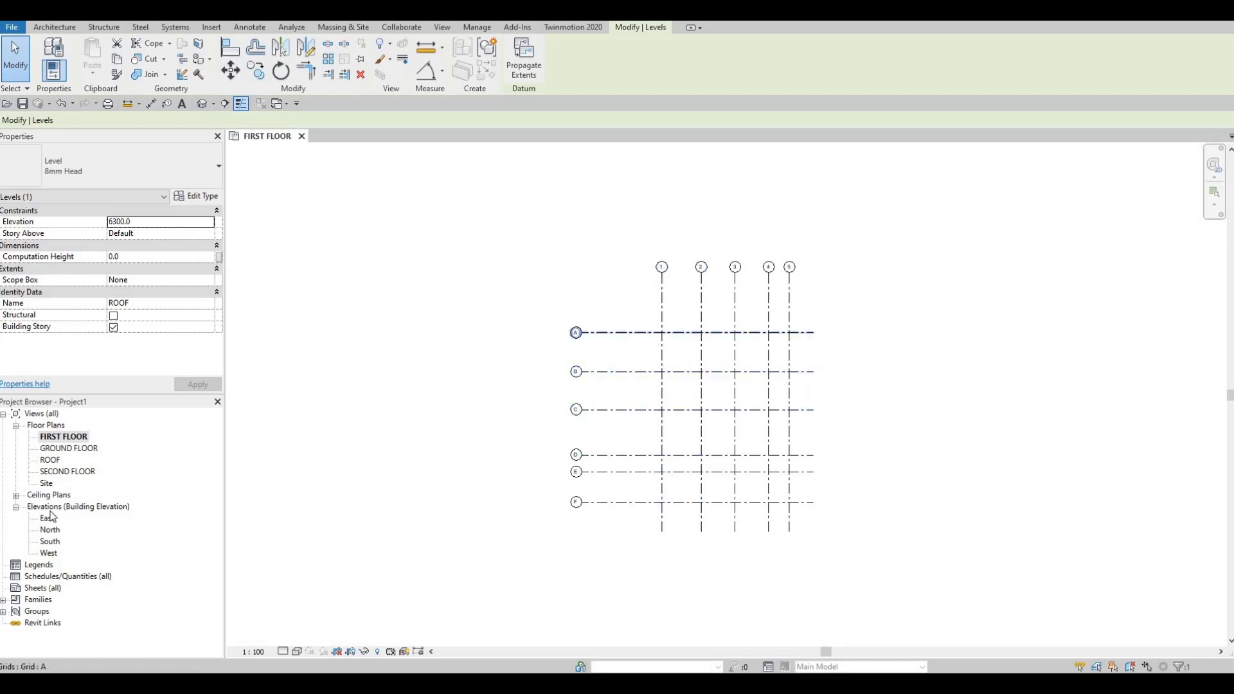
- Compare with the GROUND FLOOR plan and show the missing right-end bubbles of grids A to F in the FIRST FLOOR plan
double_click(67, 450)
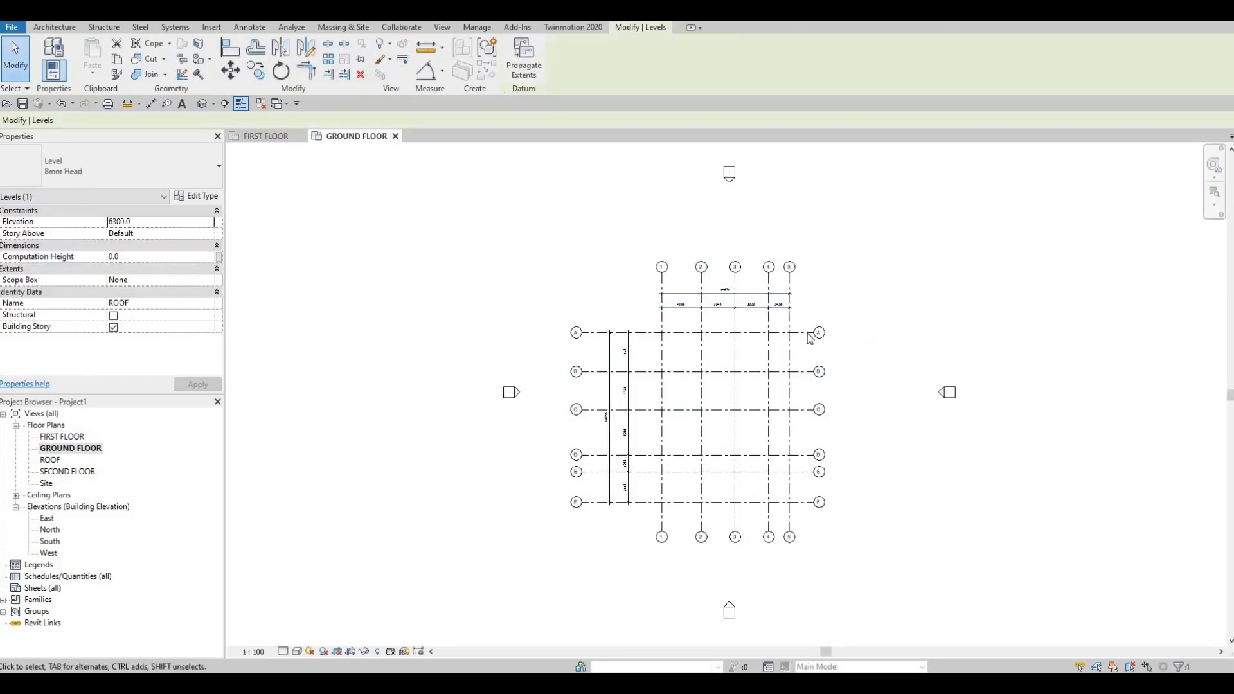
double_click(69, 437)
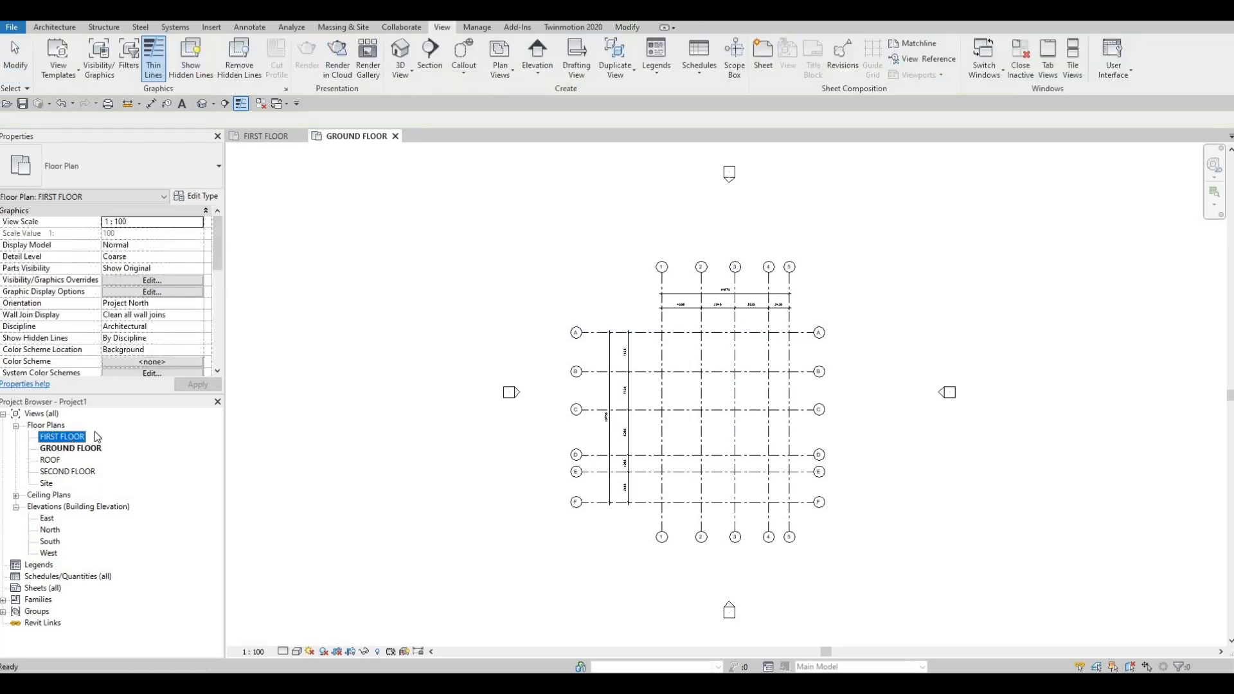
click(829, 335)
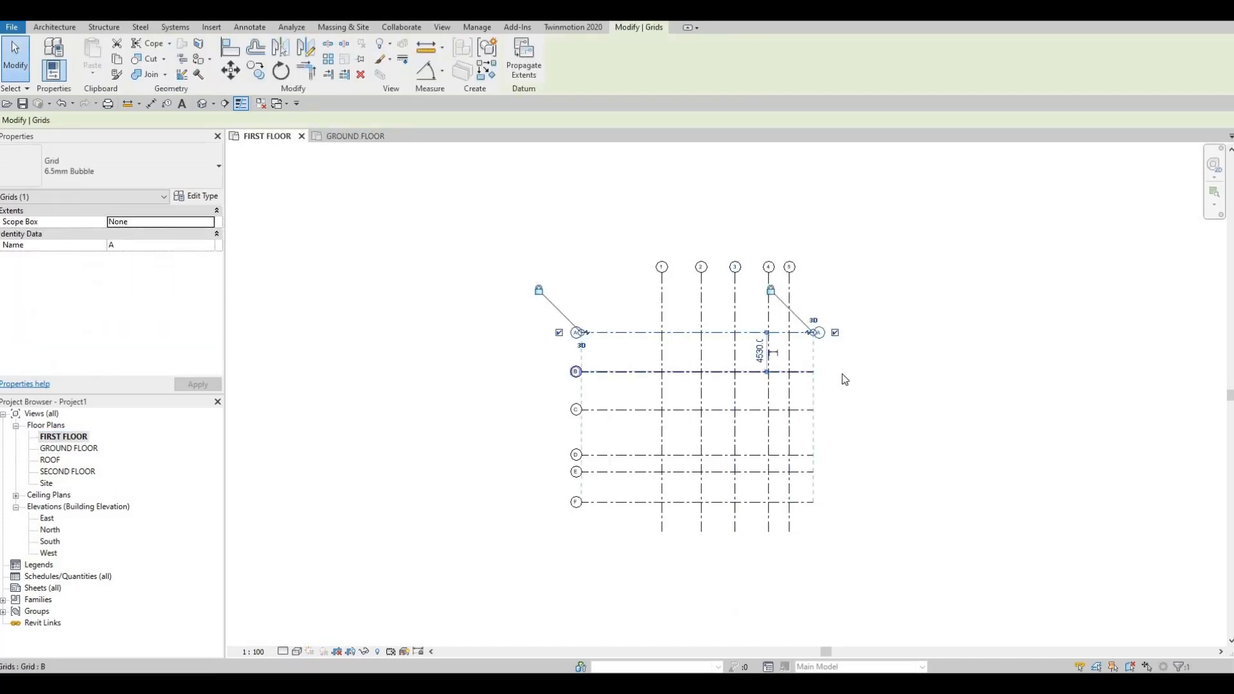
click(838, 376)
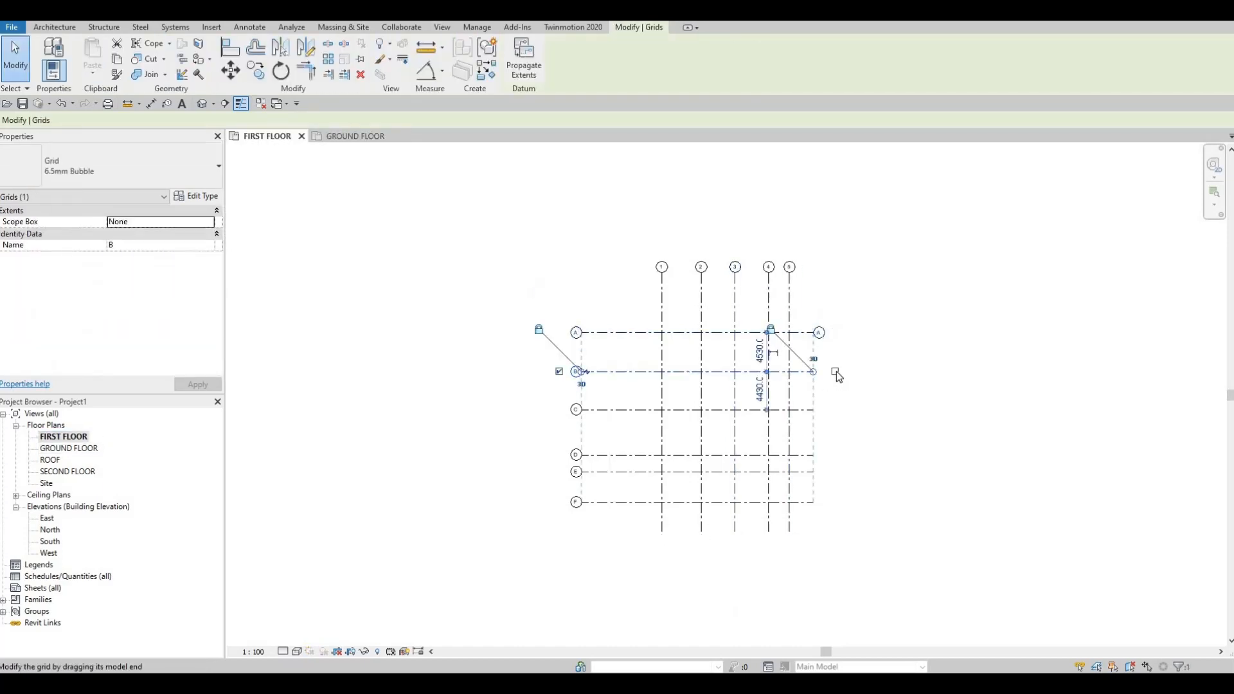
click(828, 413)
key(Escape)
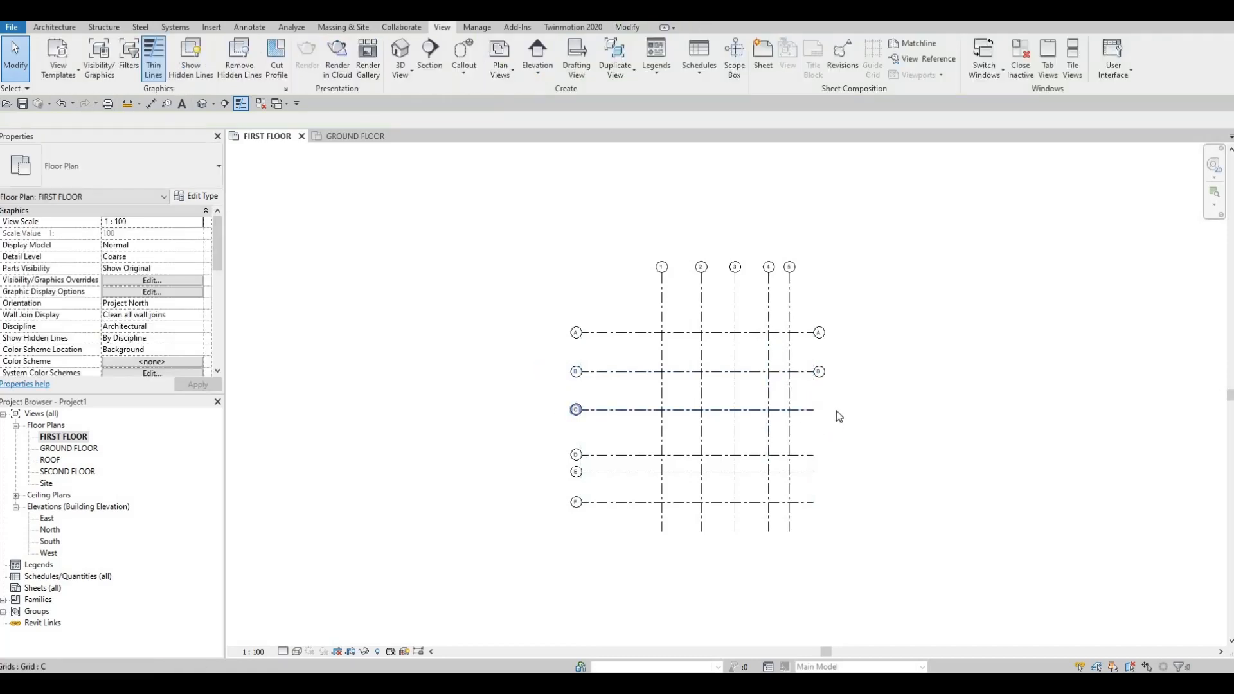
click(811, 455)
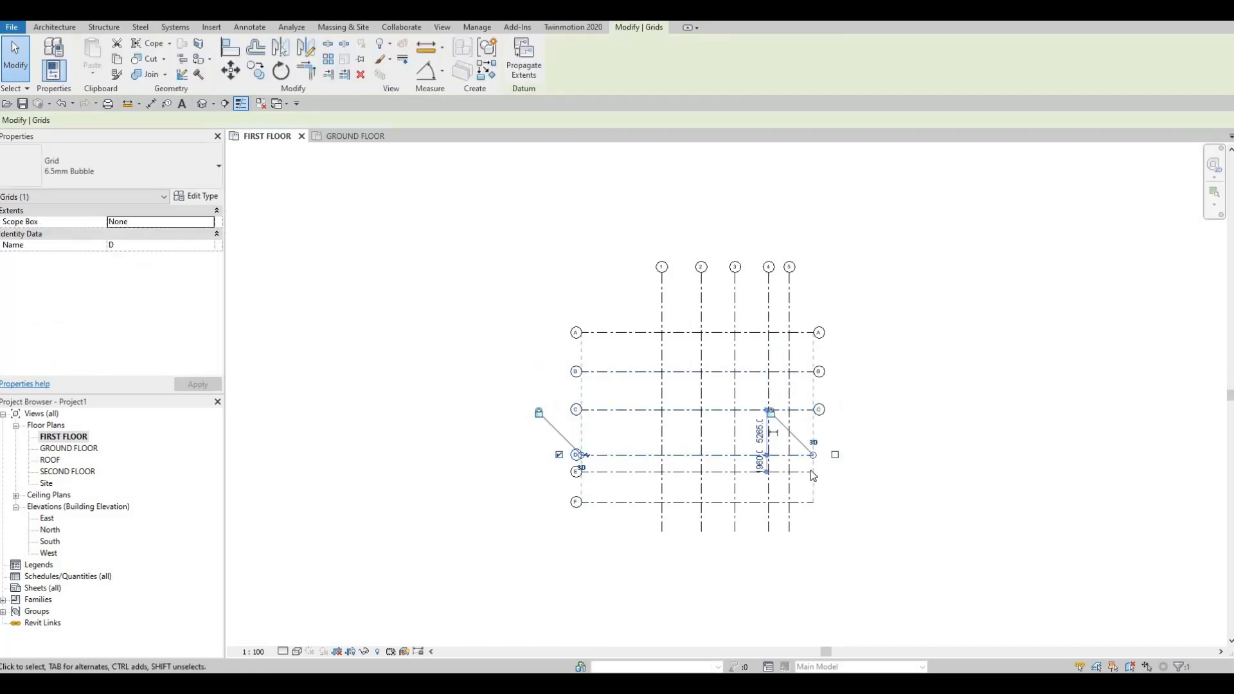
click(827, 474)
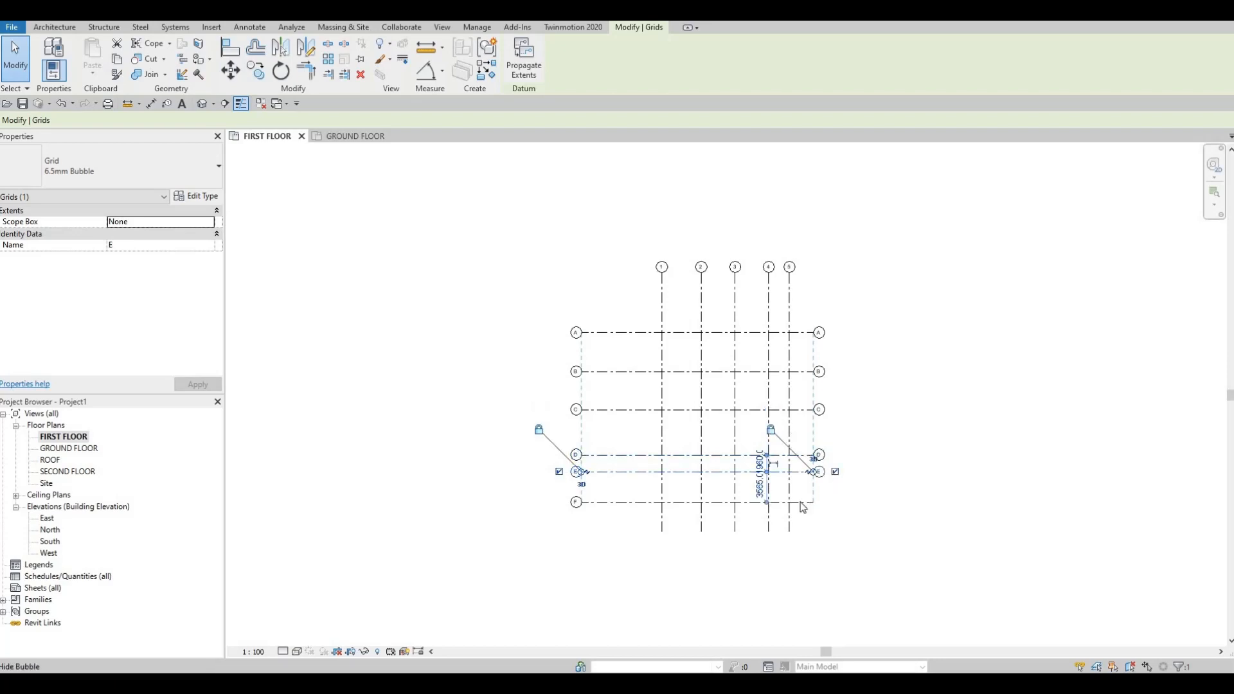
click(832, 504)
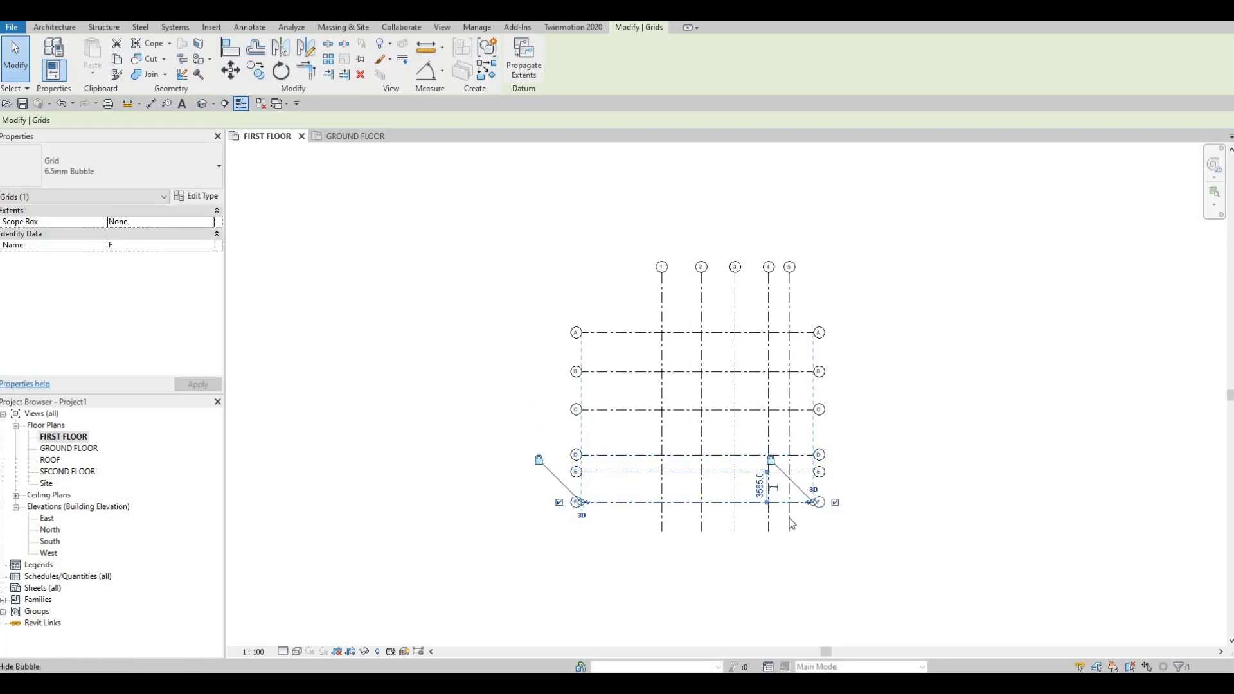
- Show the missing lower-end bubbles of grids 1 to 5 in the FIRST FLOOR plan
click(789, 542)
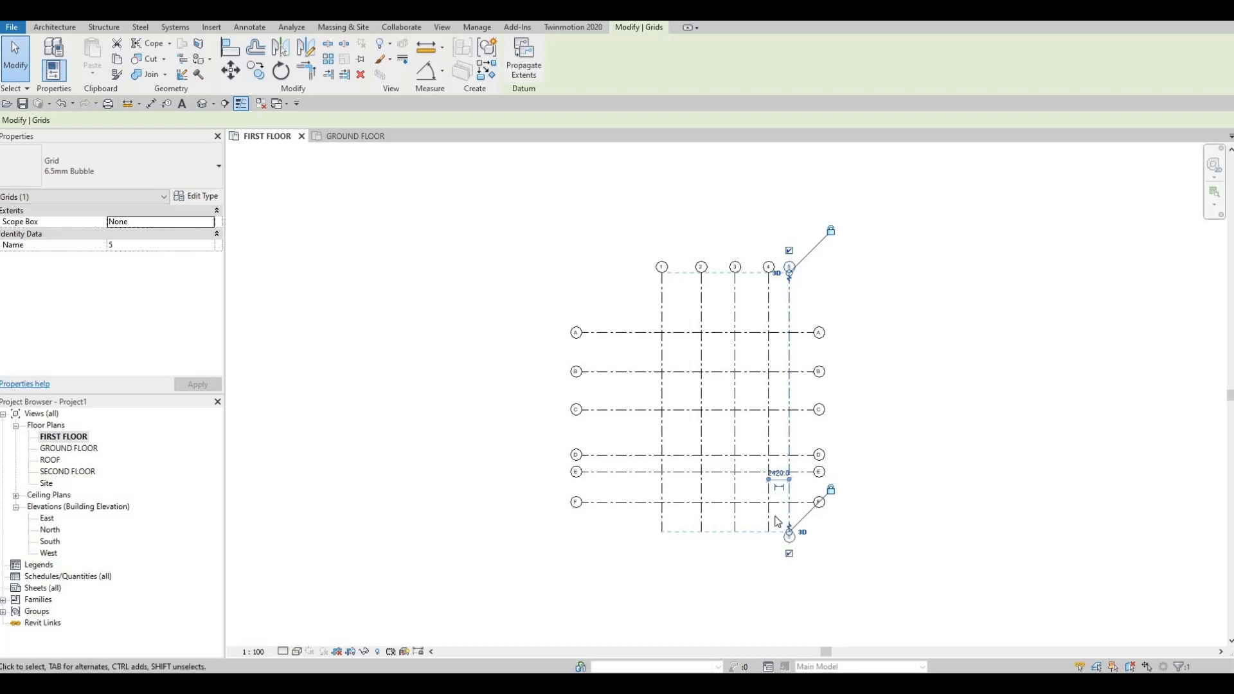
click(768, 527)
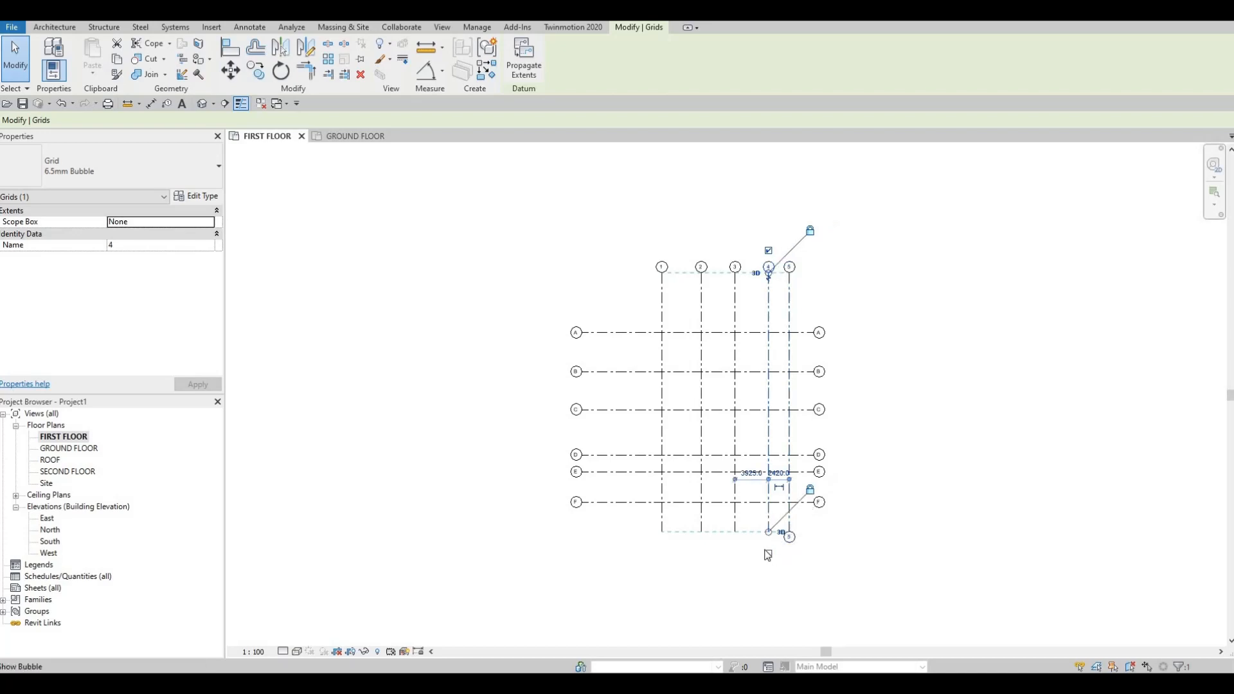
click(735, 522)
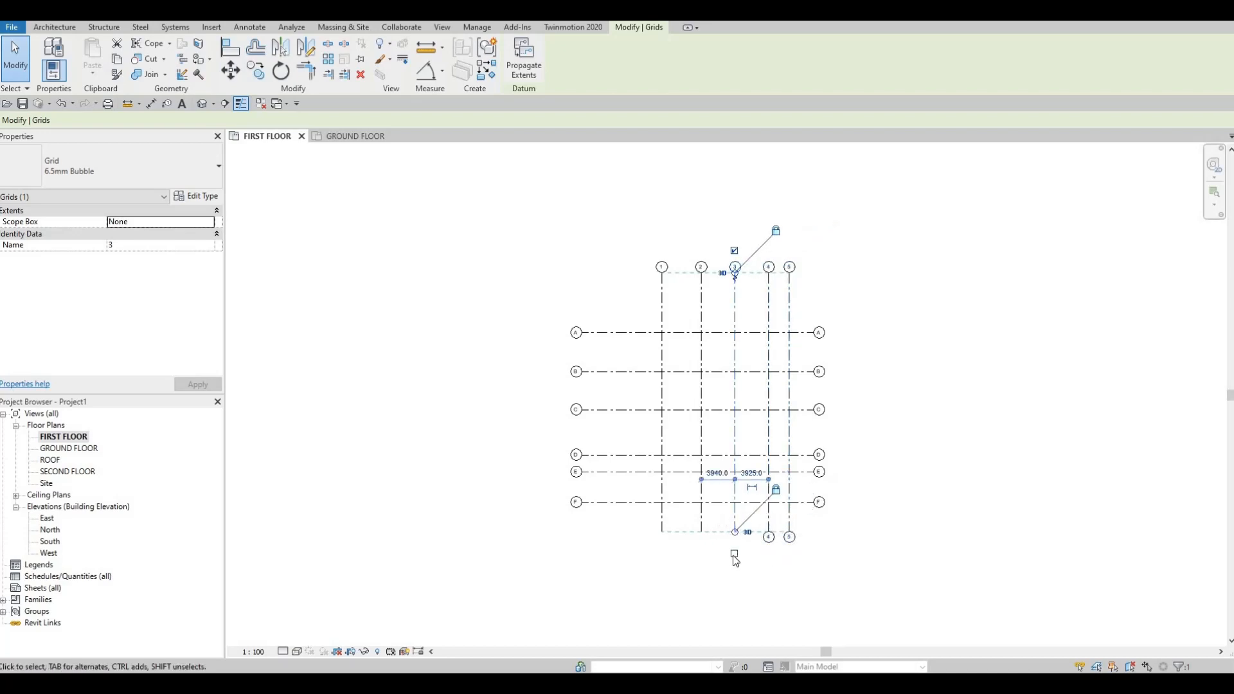
click(702, 528)
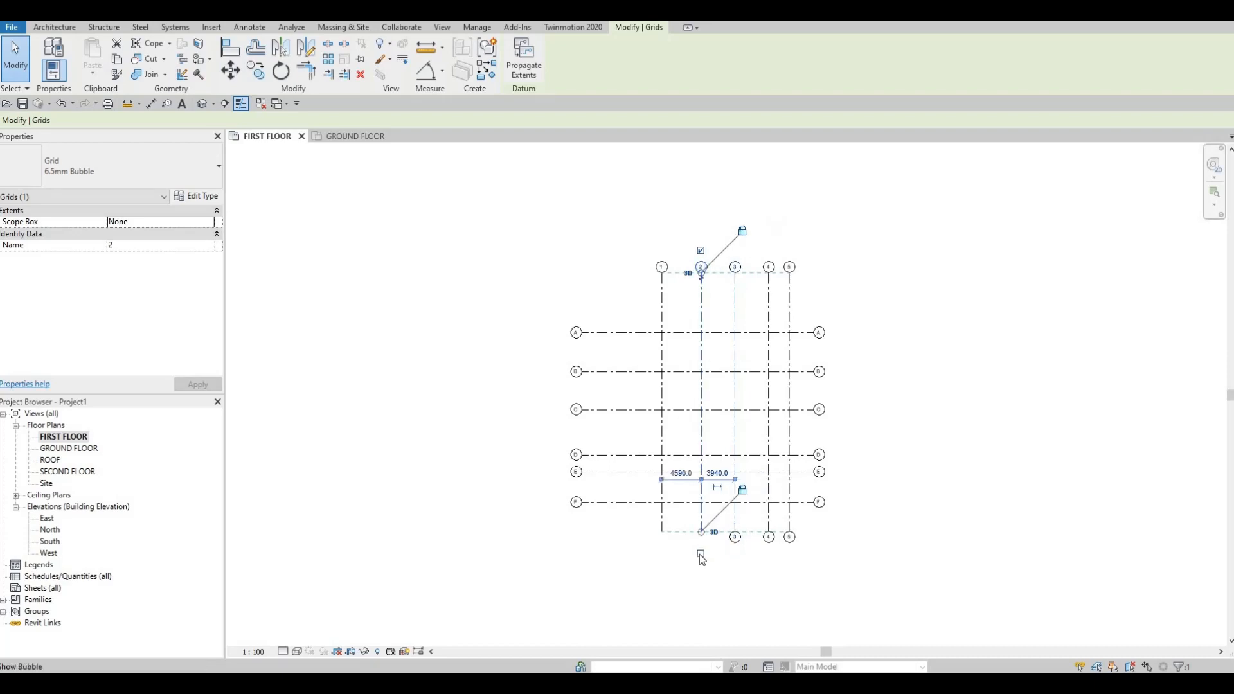
click(660, 556)
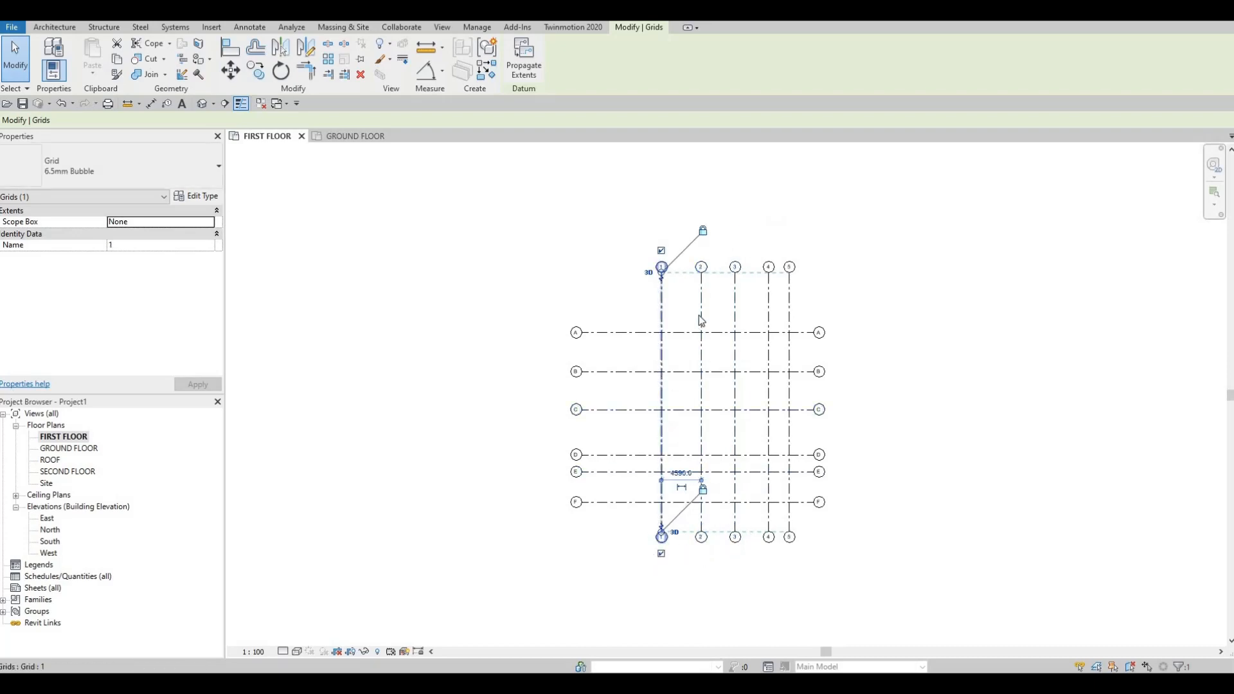
middle_drag(734, 379, 717, 320)
scroll(717, 319, up, 3)
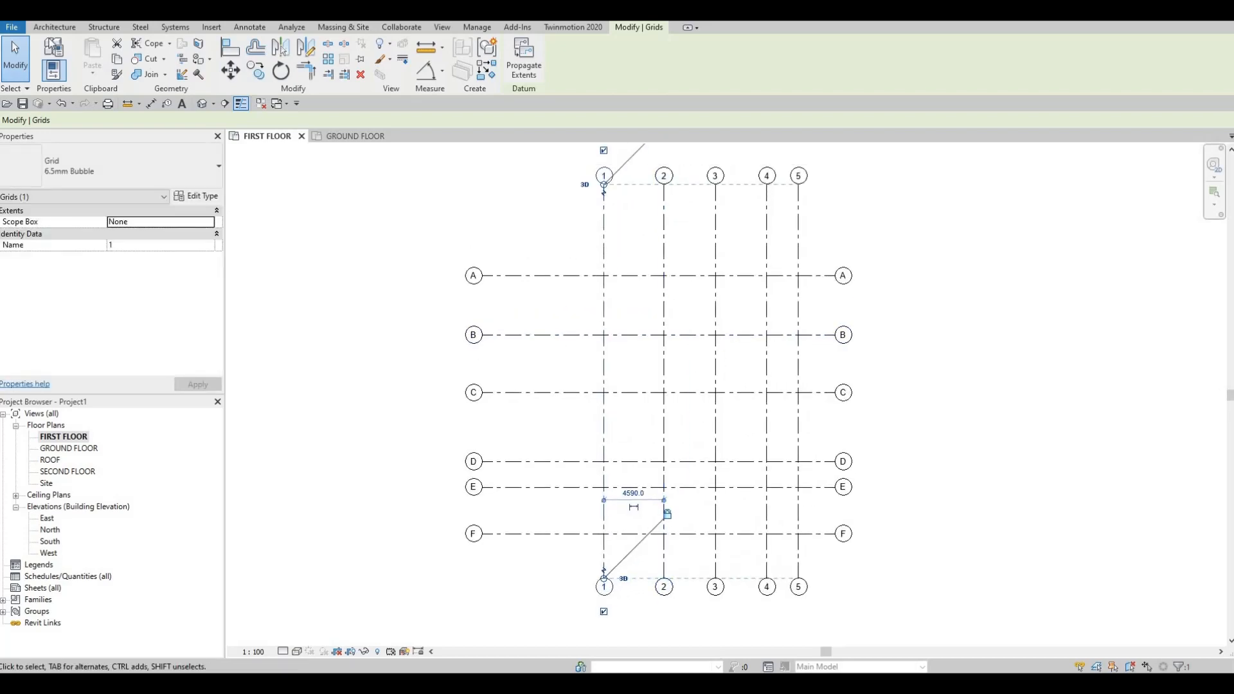
- Start a wall and duplicate the type Exterior - Brick on Mtl. Stud as EXTERIOR WALL 1
click(49, 29)
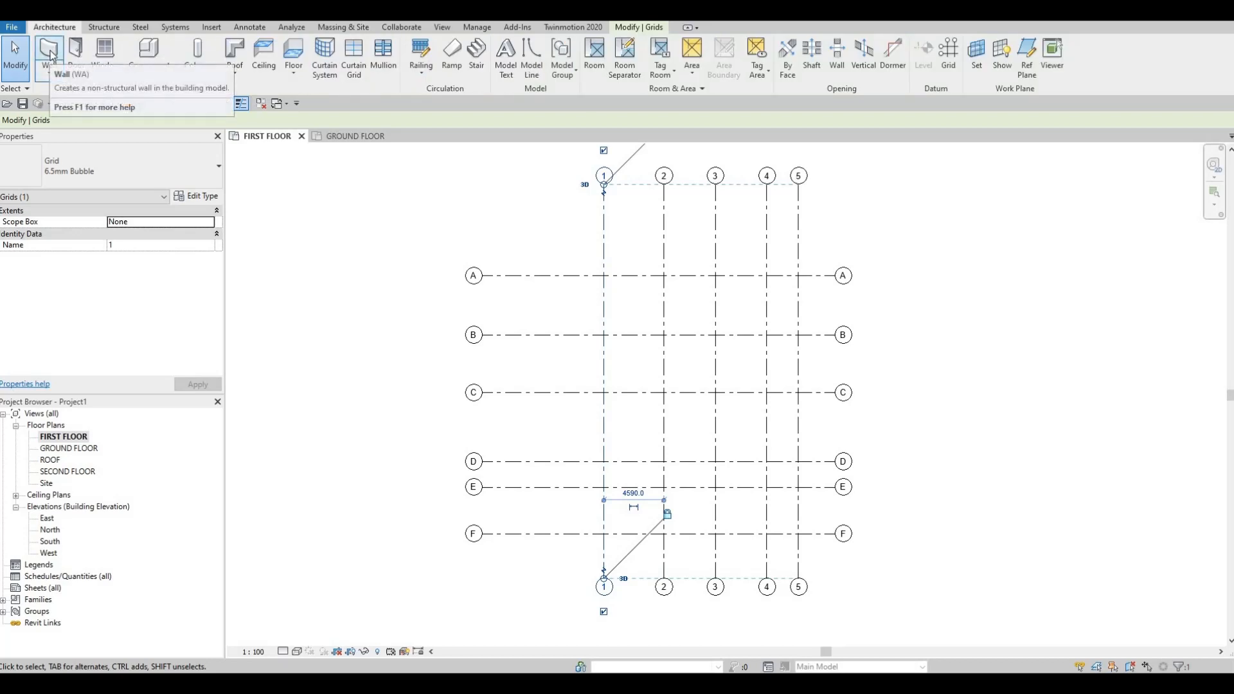
click(50, 54)
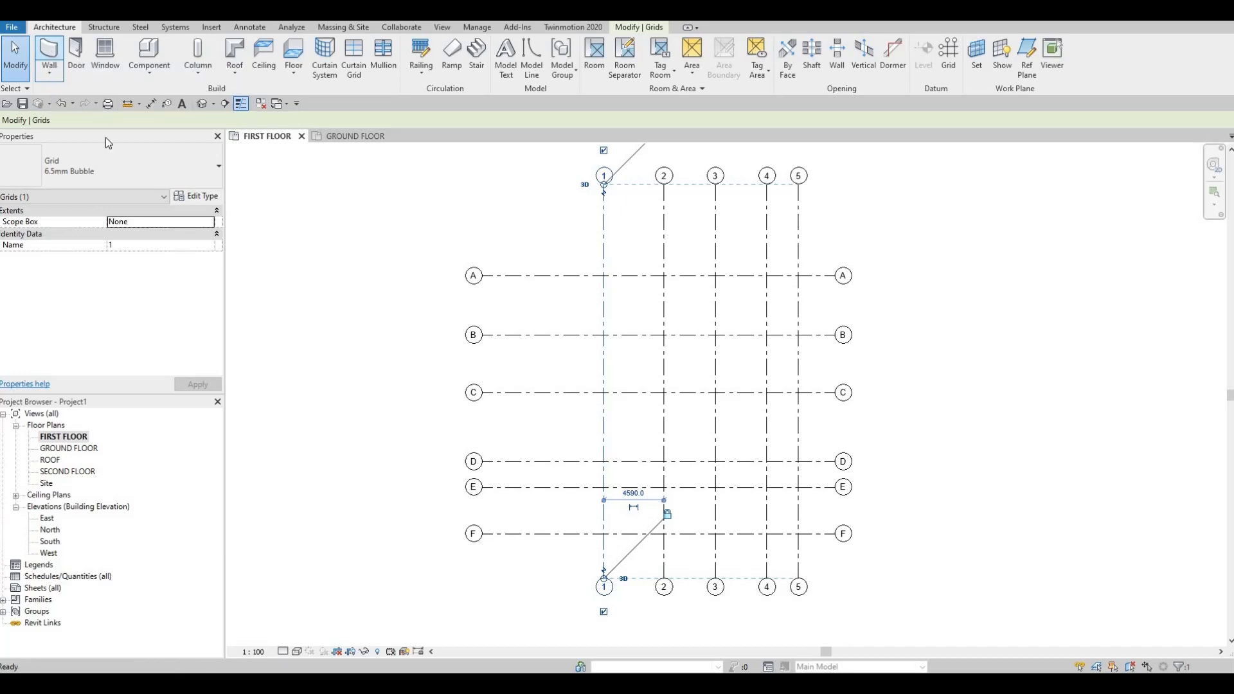
click(153, 165)
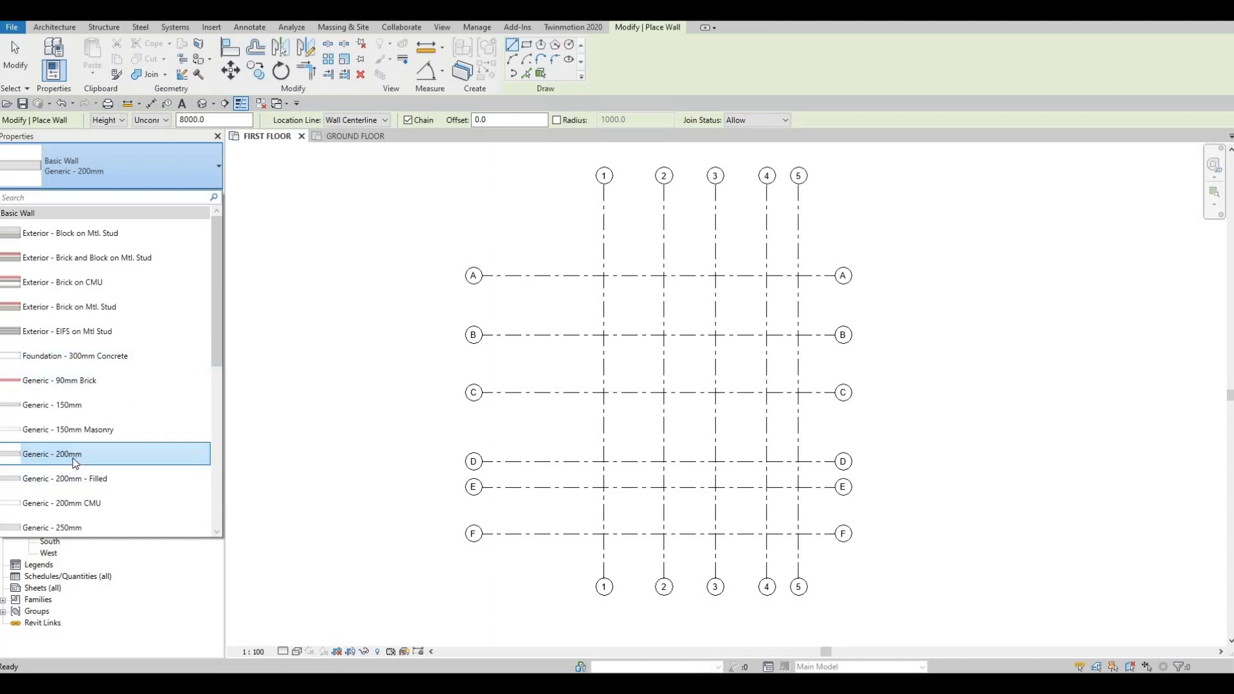
mouse_move(60, 462)
click(65, 309)
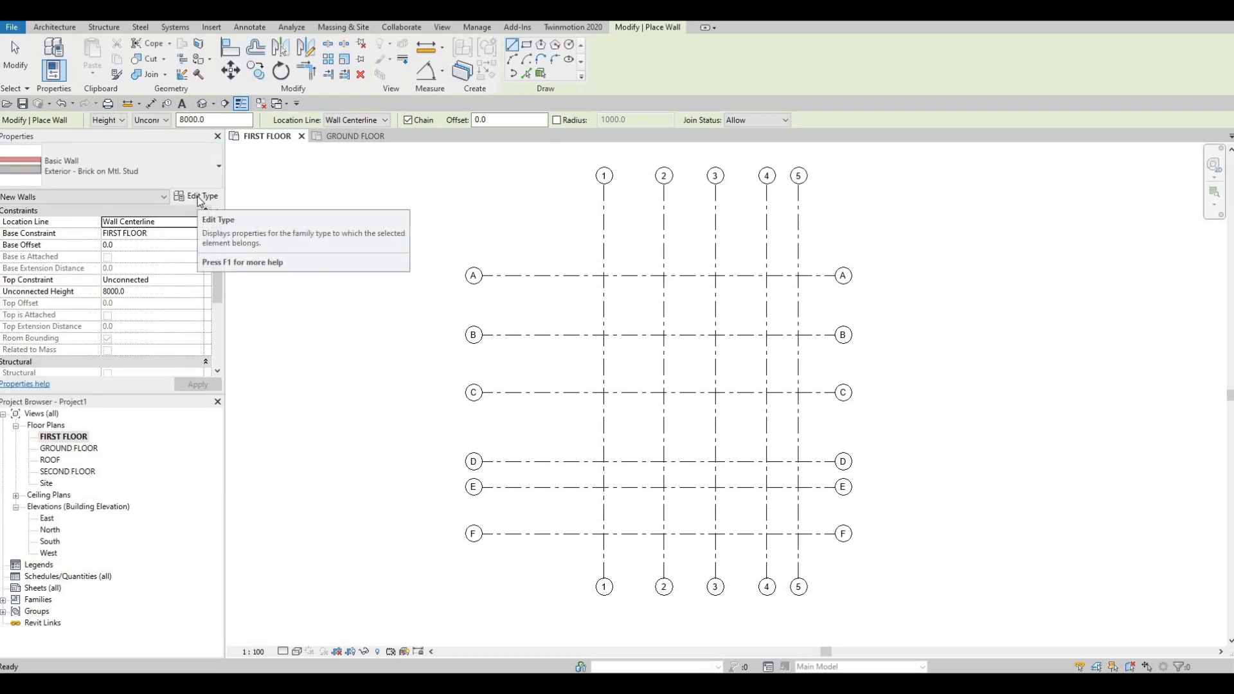
click(198, 195)
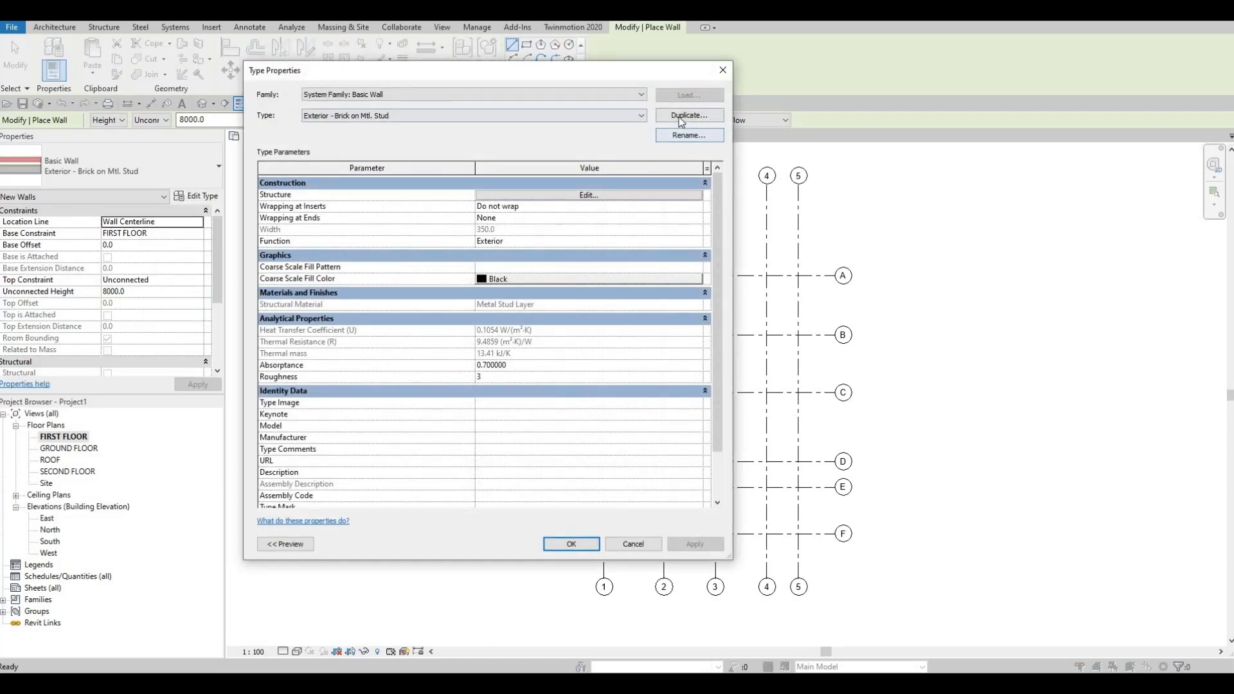
click(682, 117)
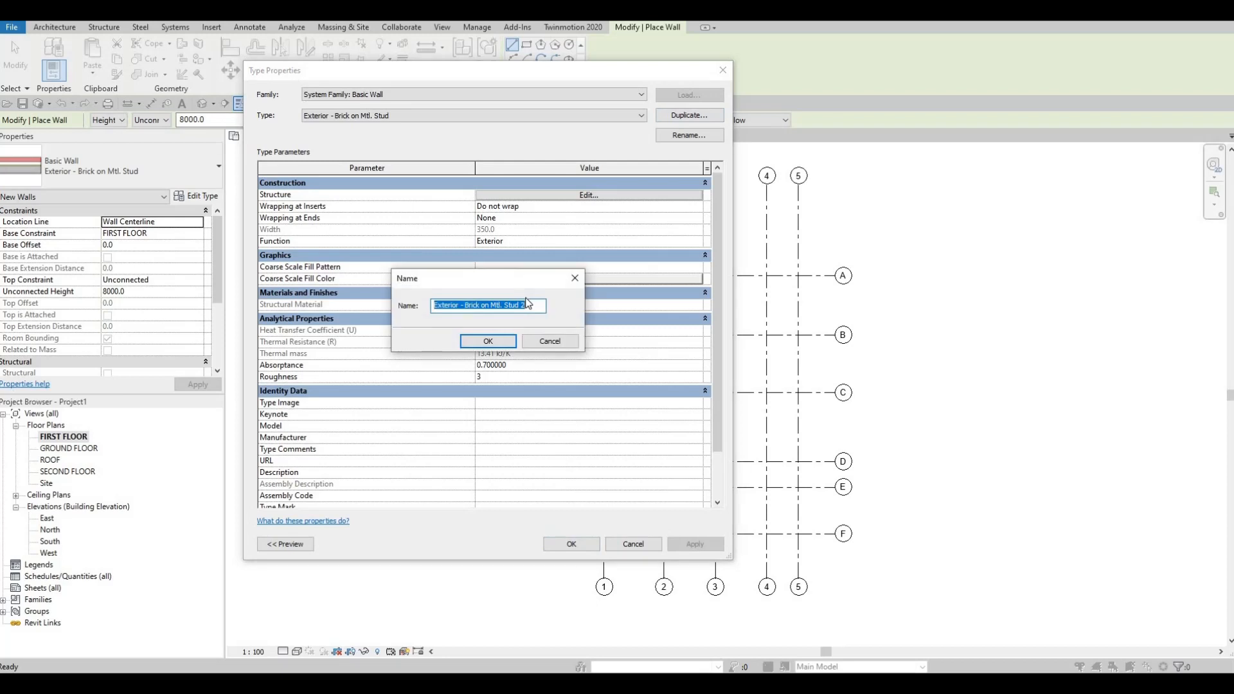
text(E)
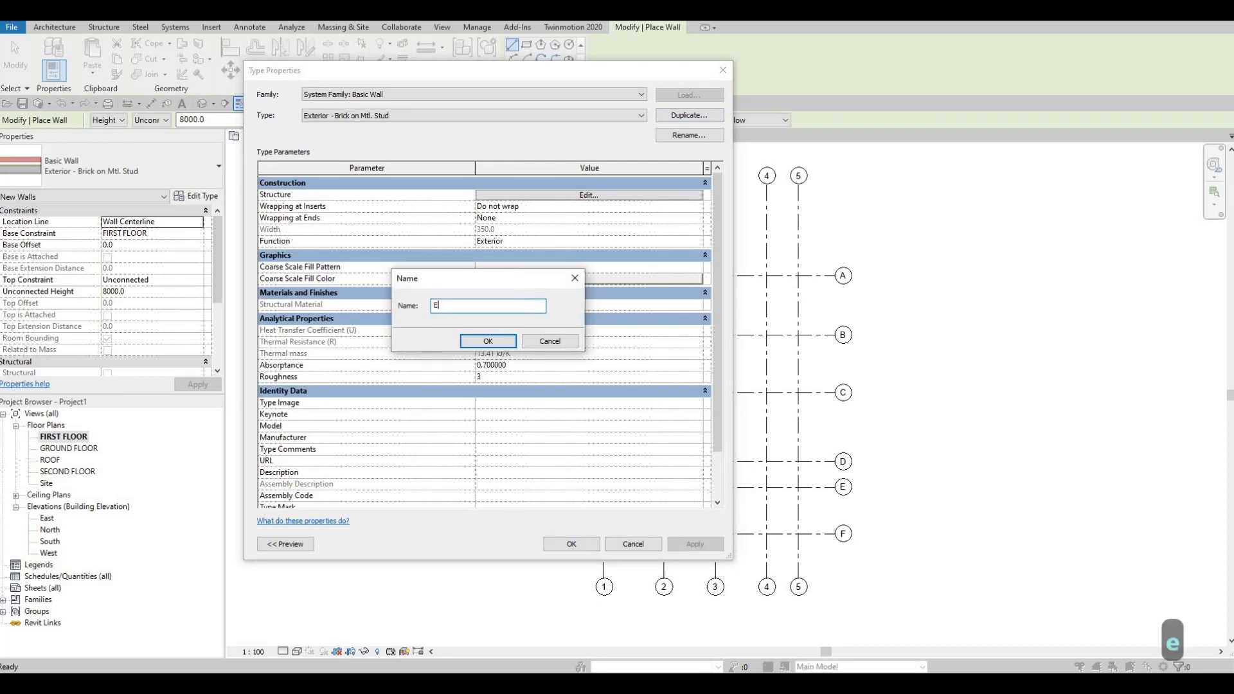
text(XTERIOR WALL 1)
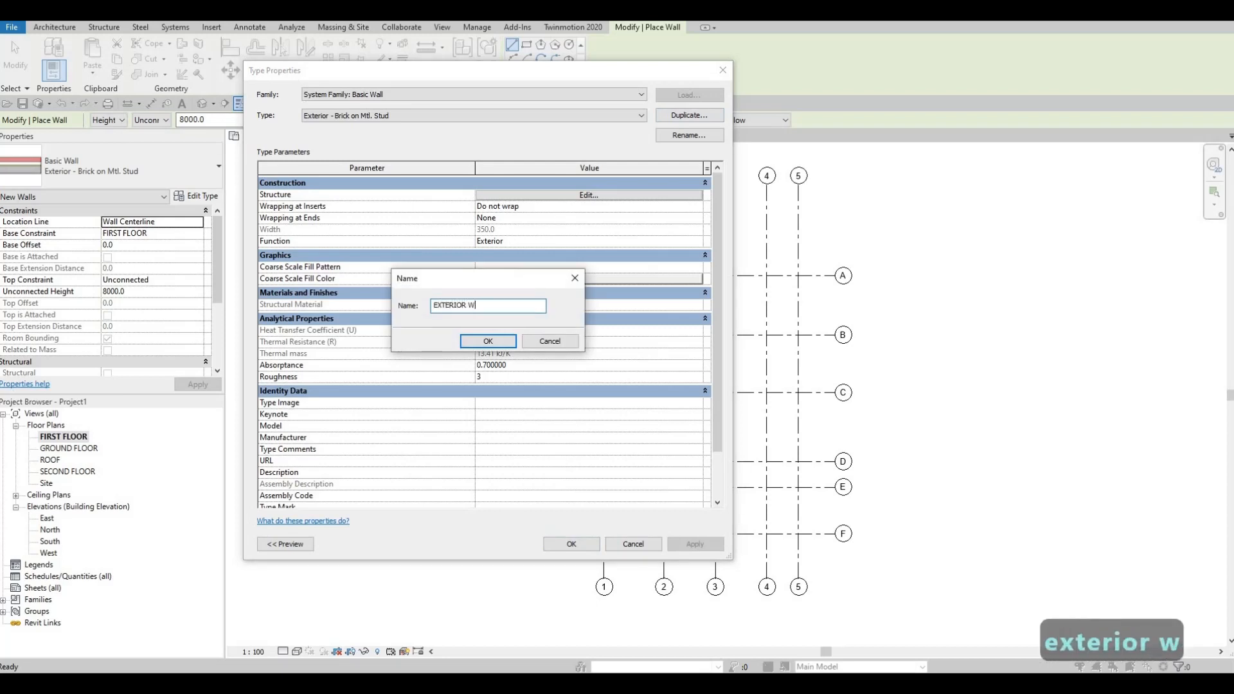
click(501, 342)
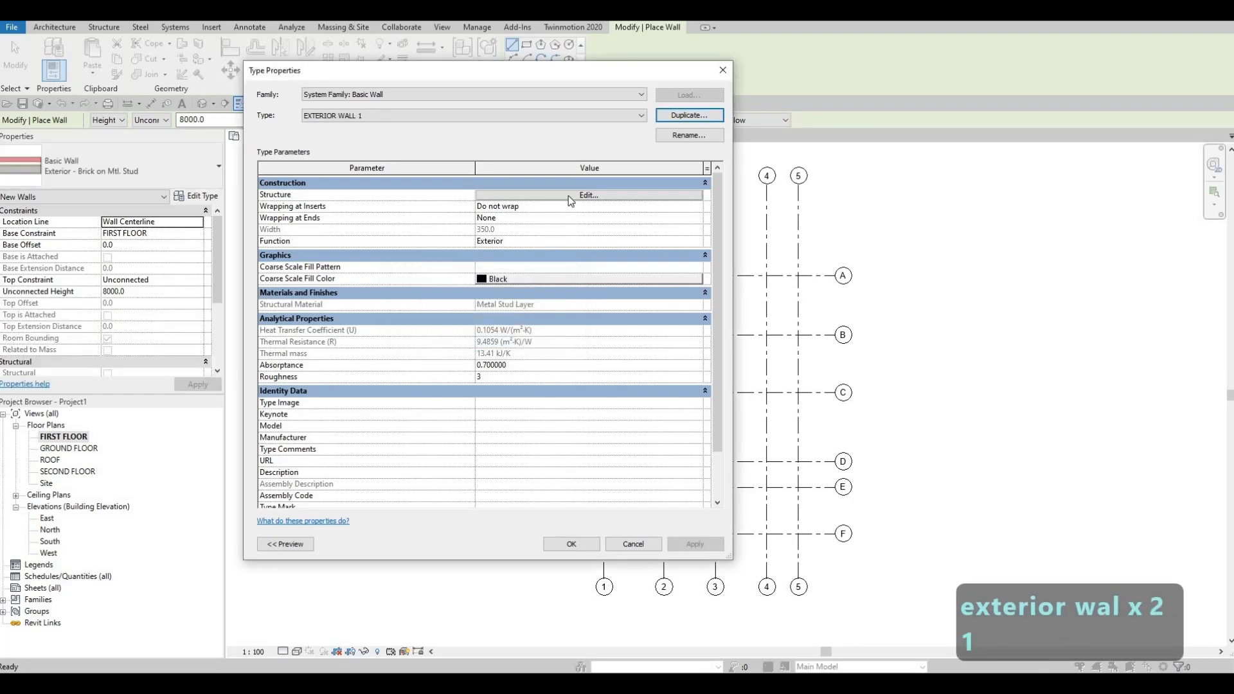
- Delete all finish, air, membrane and substrate layers from the EXTERIOR WALL 1 structure, keeping only Structure [1] between the core boundaries
click(569, 196)
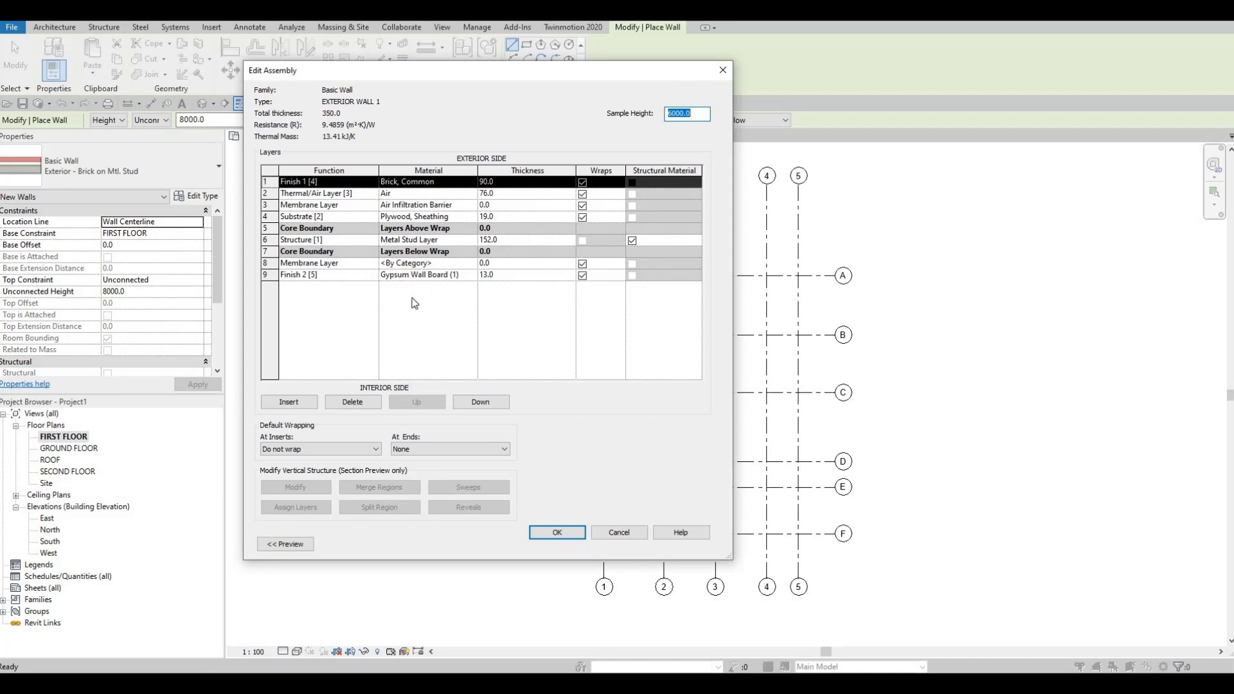
click(353, 402)
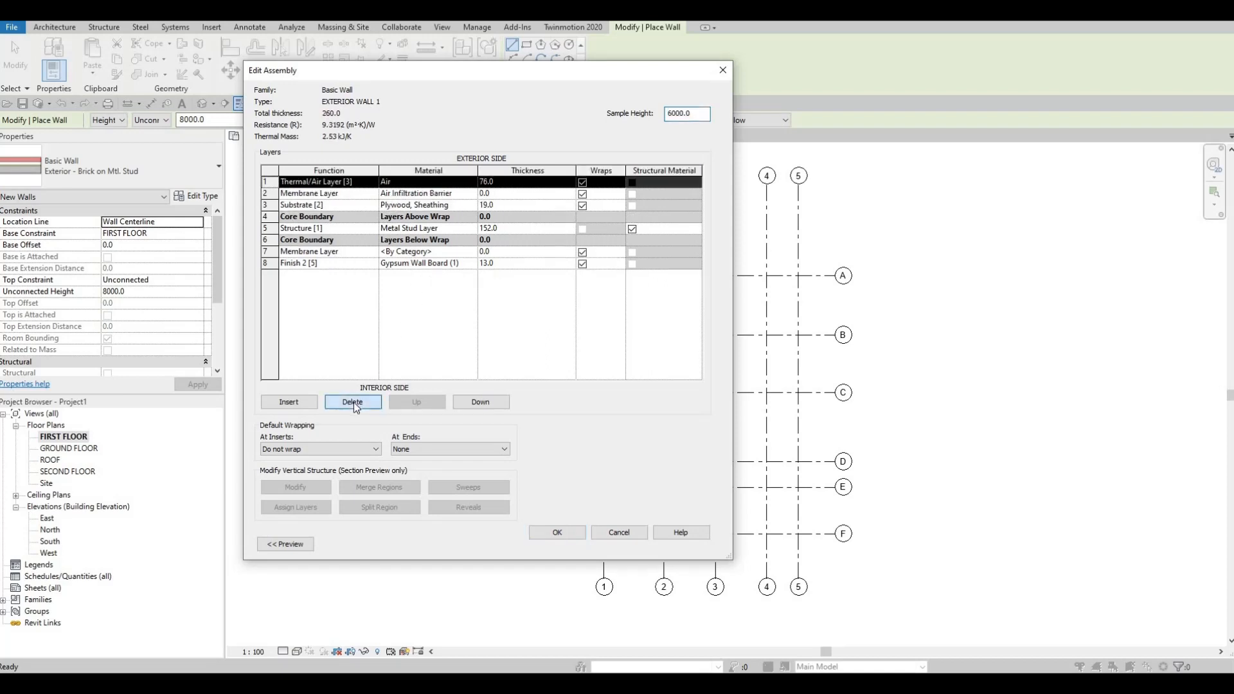
click(353, 402)
click(353, 402)
click(354, 403)
click(347, 217)
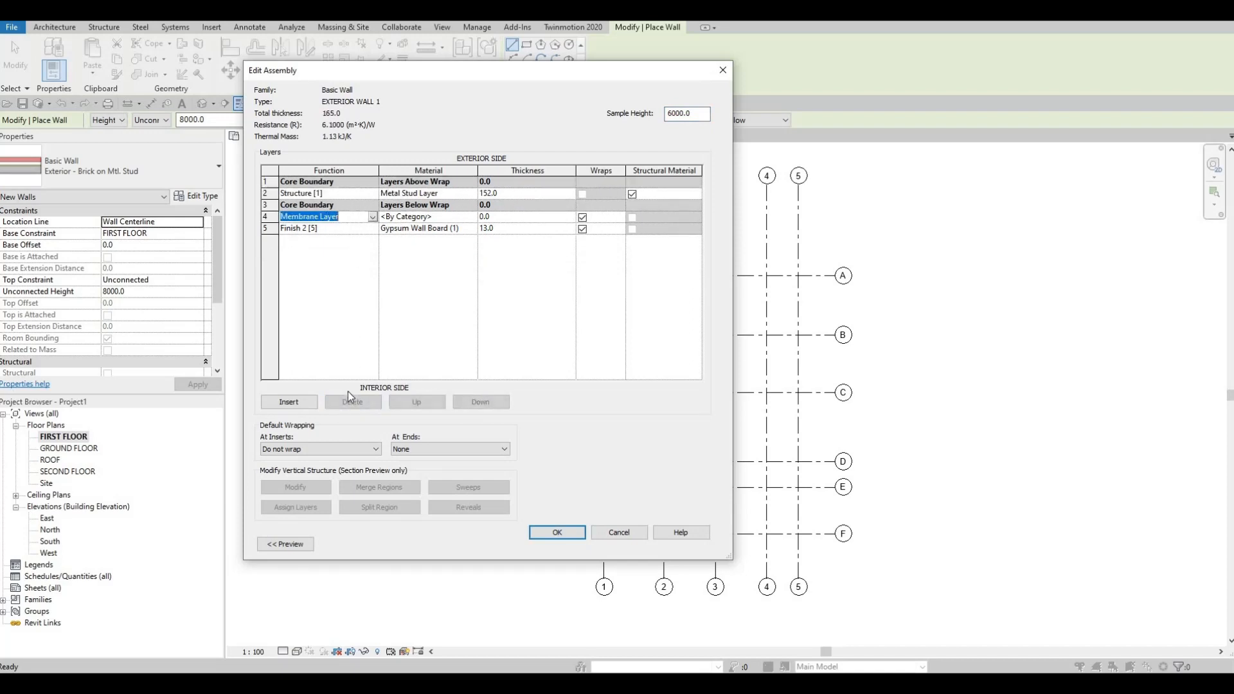
click(350, 401)
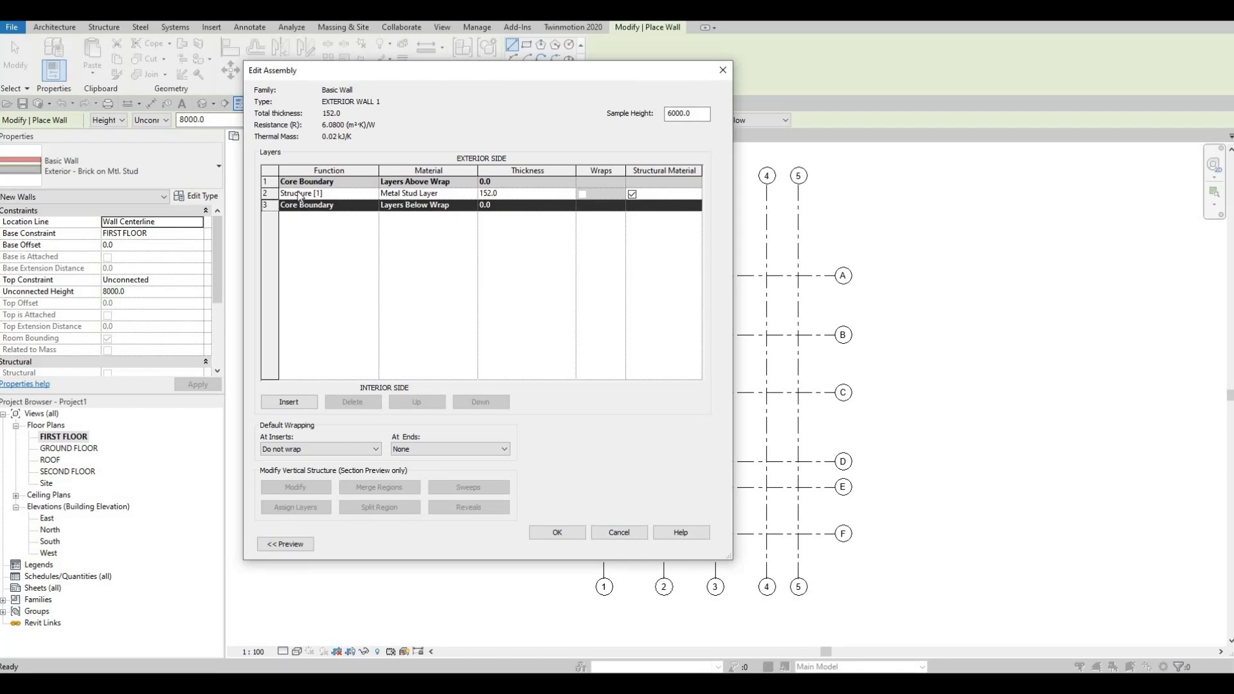
- Give the Structure [1] layer a thickness of 150 mm and the material Gypsum Wall Board, and accept the wall type
click(512, 194)
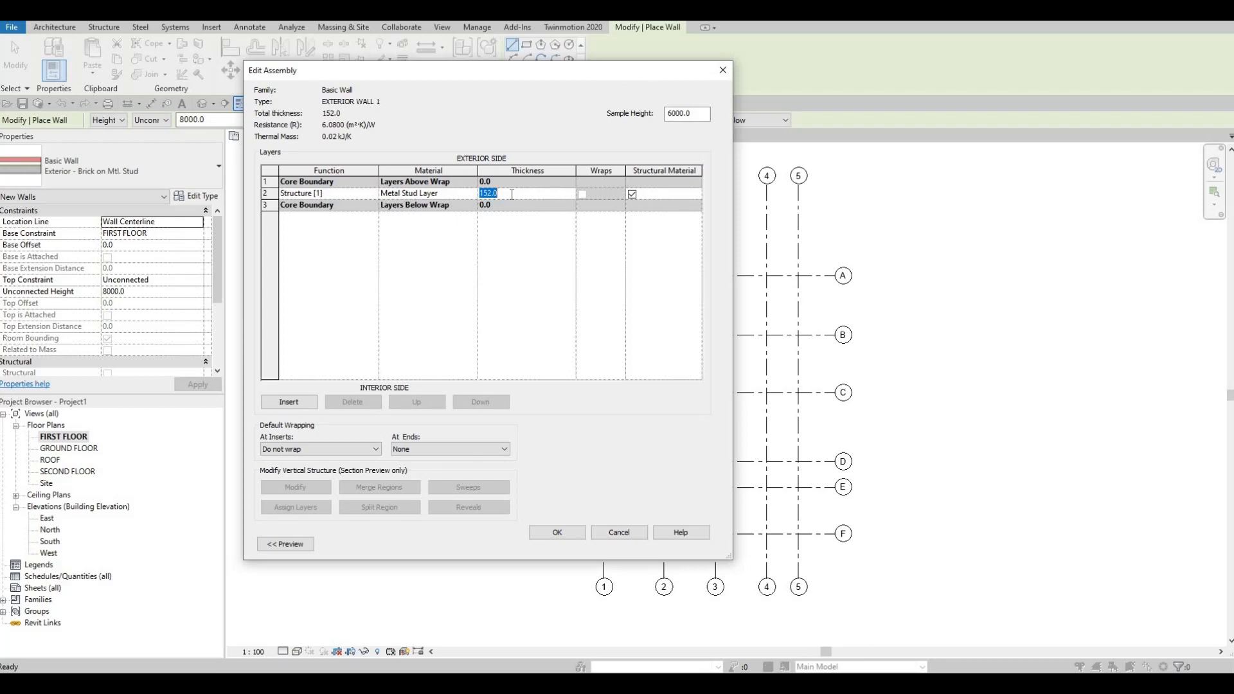
text(150)
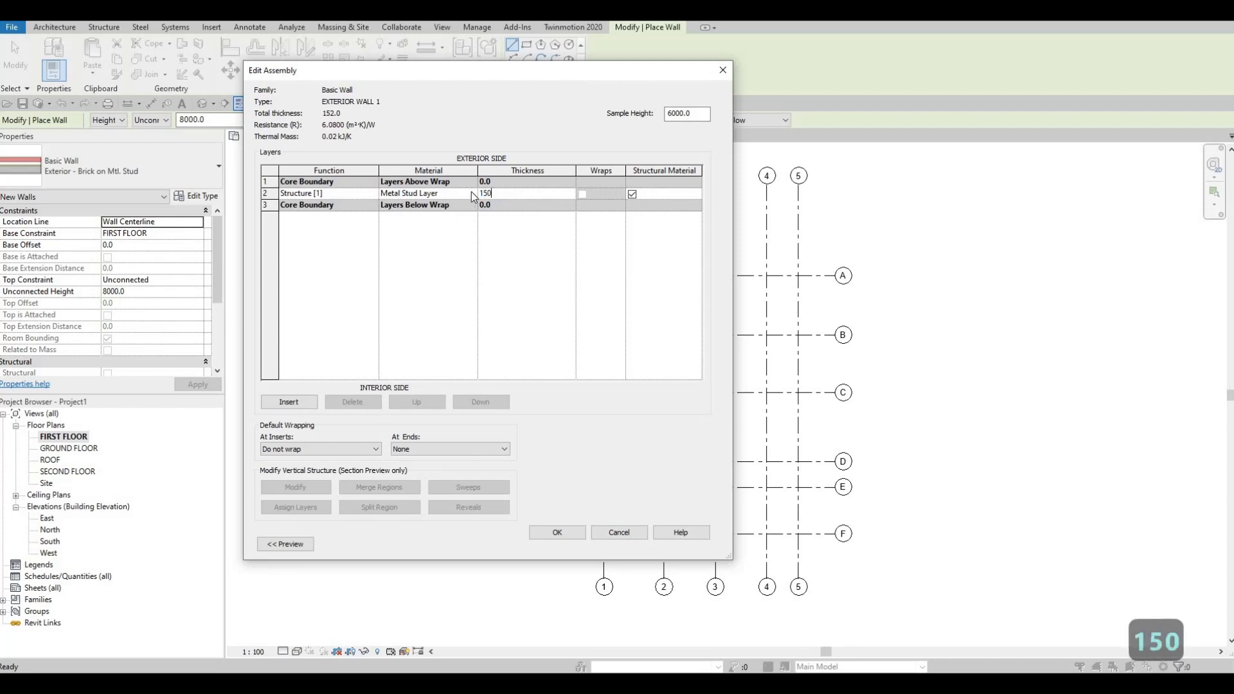
click(471, 194)
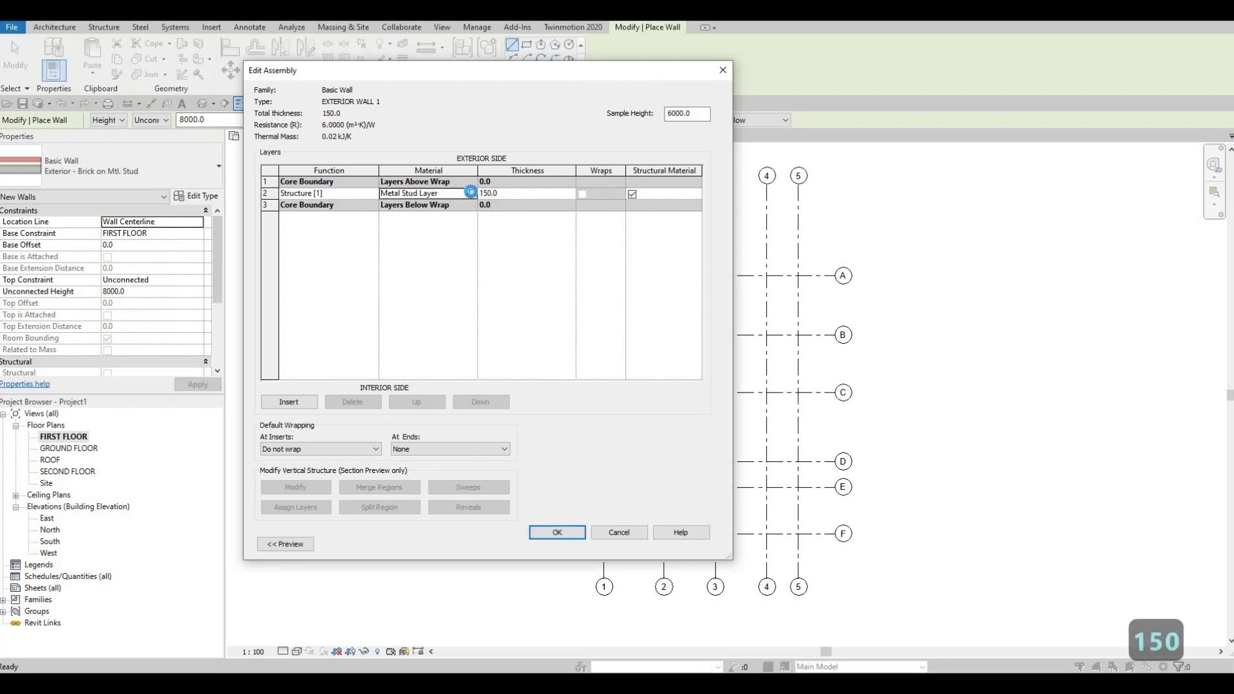
click(471, 193)
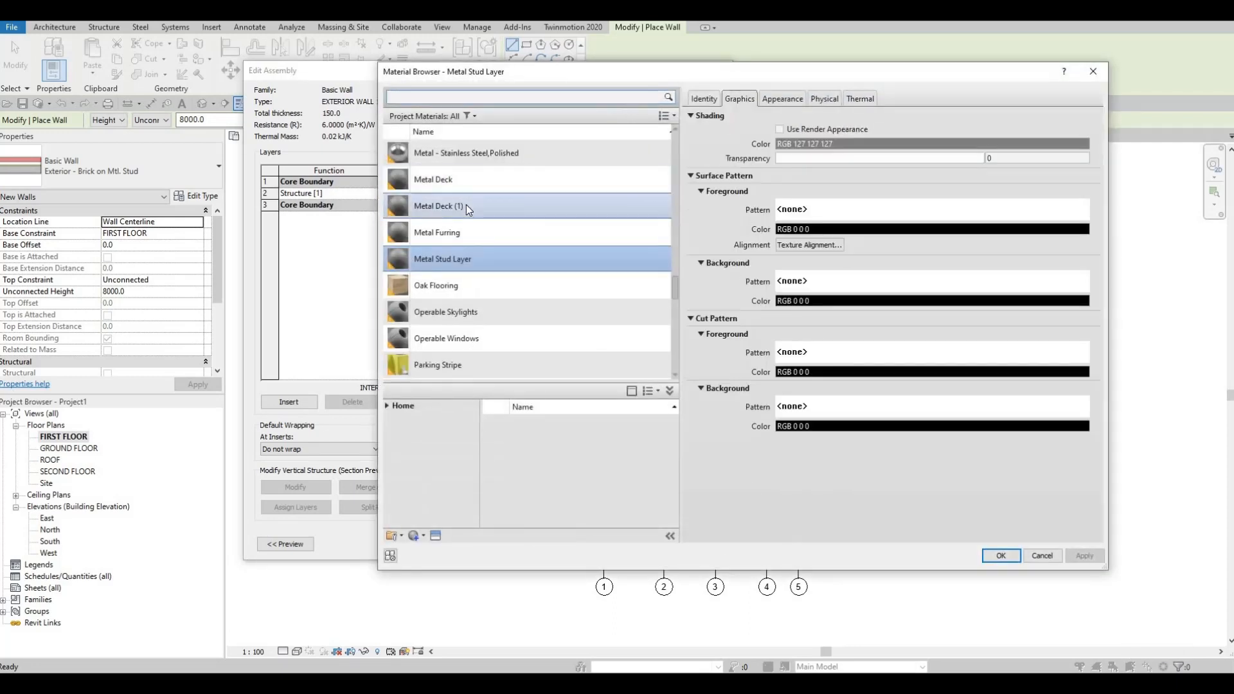
scroll(465, 204, up, 5)
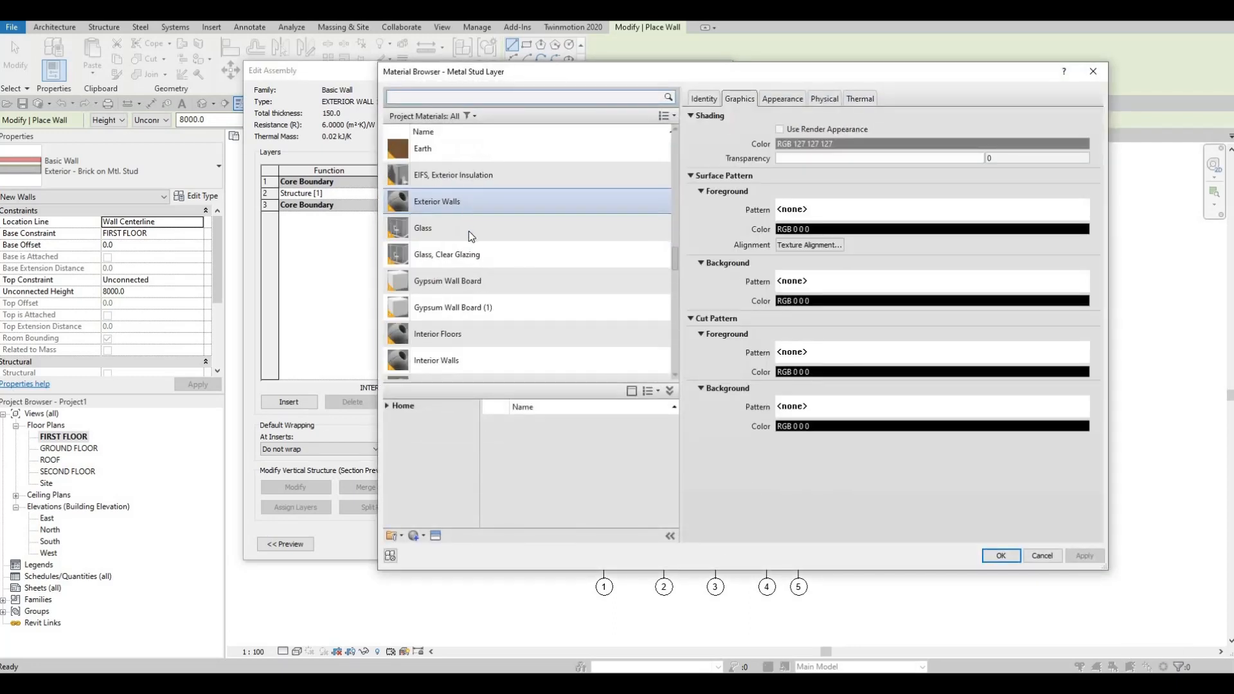
click(439, 283)
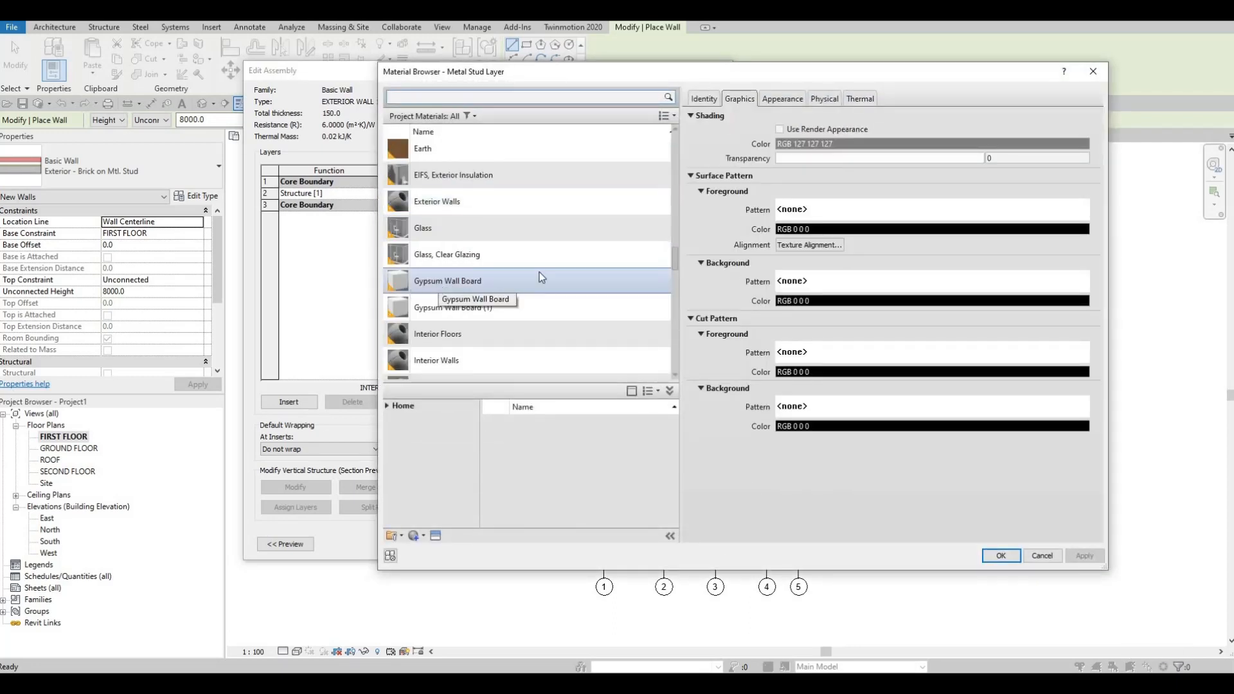
click(1010, 558)
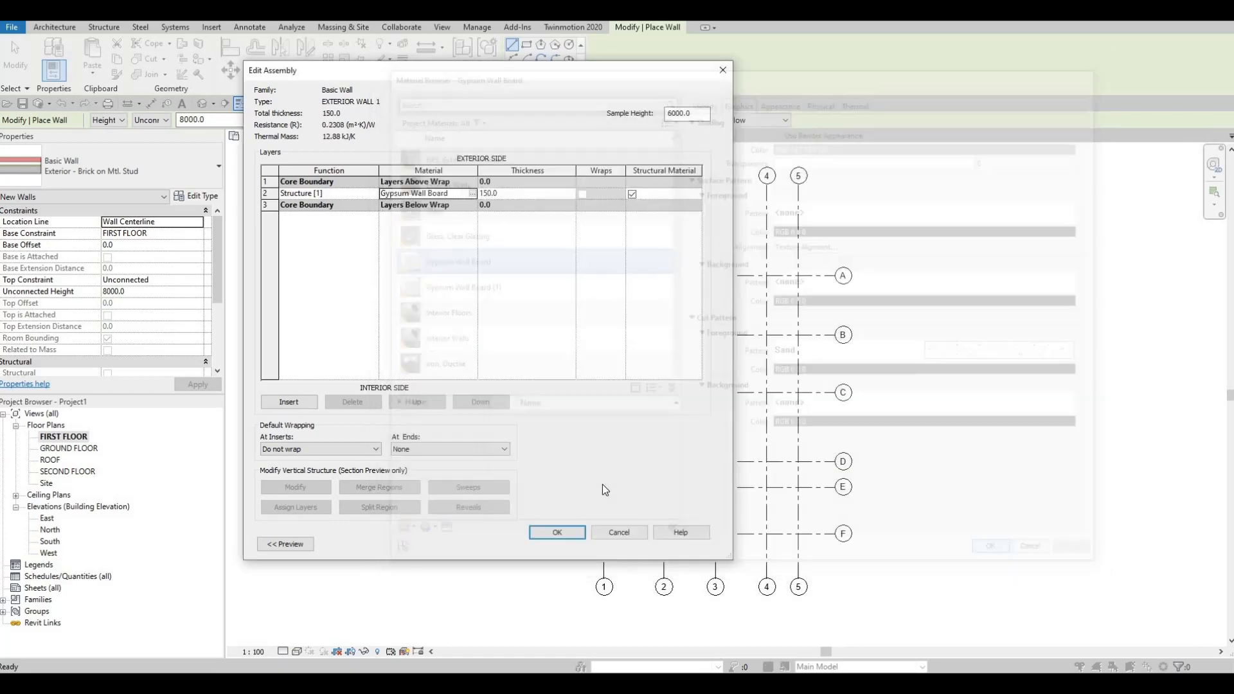
click(565, 532)
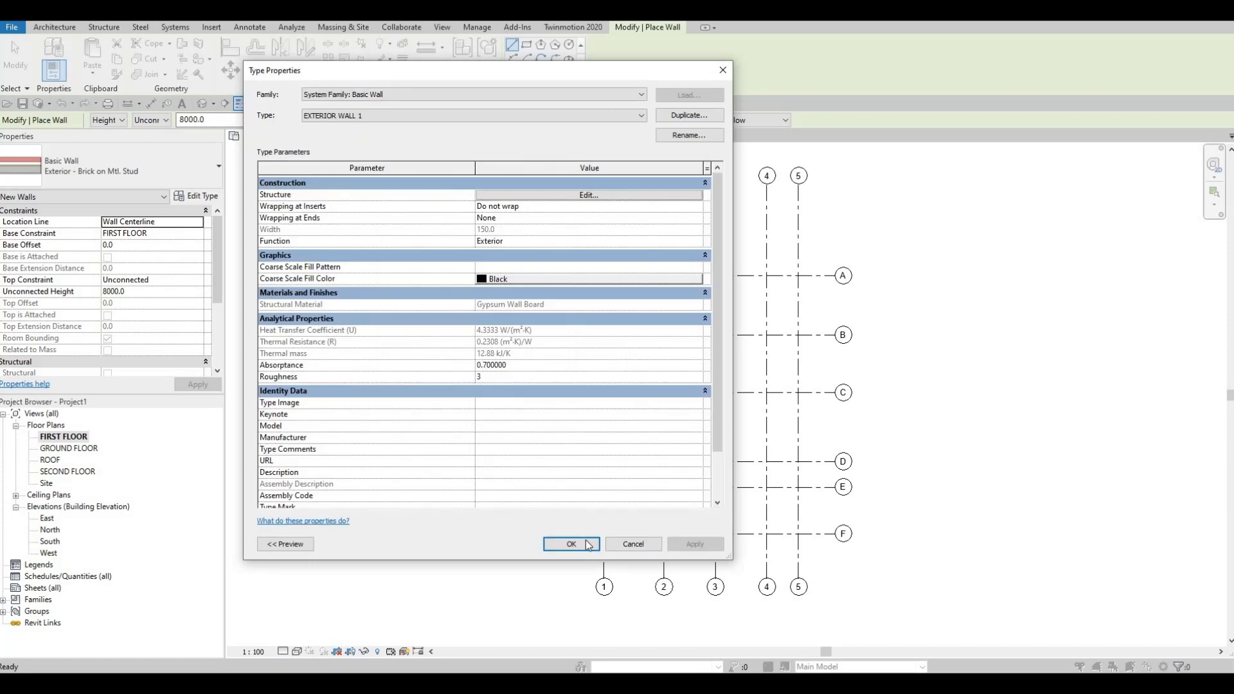
click(585, 541)
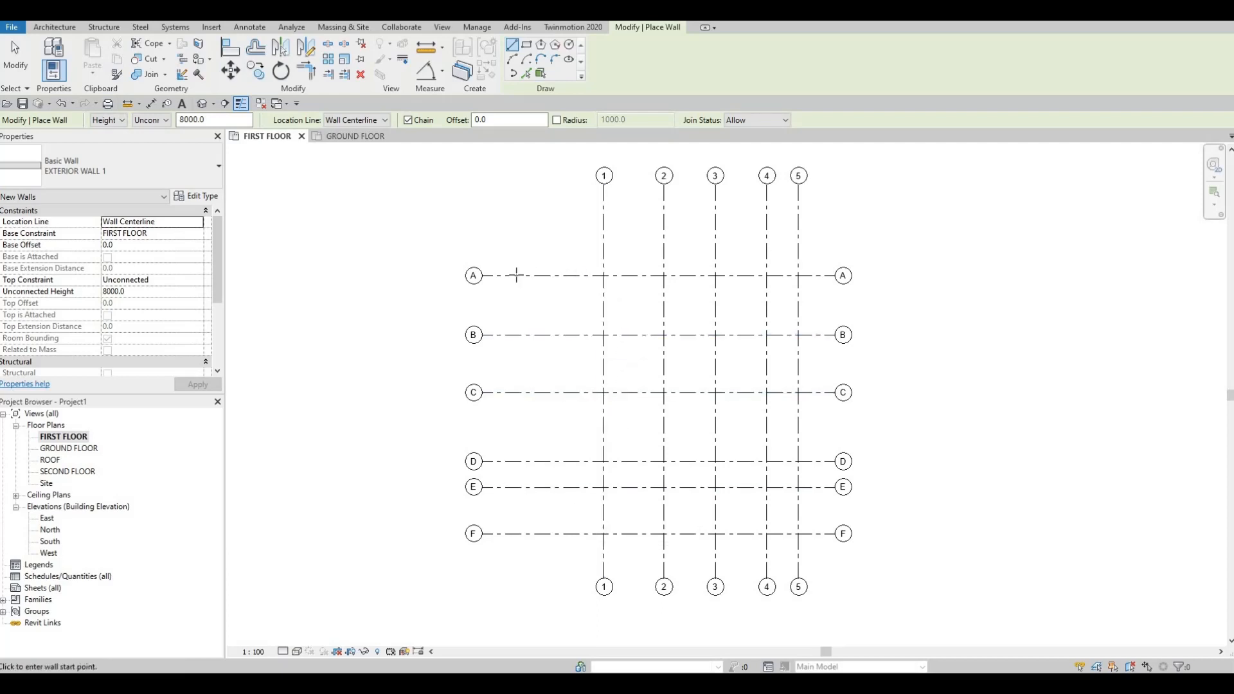
- Set the new wall's top constraint to Up to level: SECOND FLOOR
click(510, 275)
key(Escape)
click(197, 284)
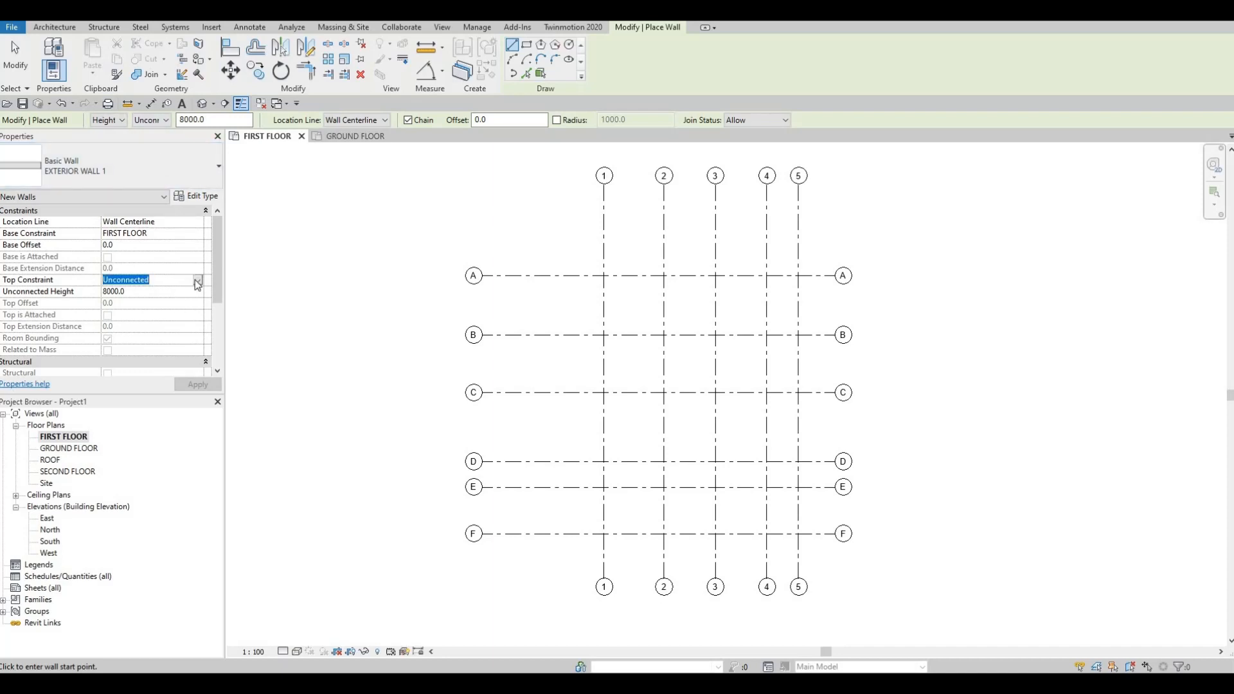
click(197, 282)
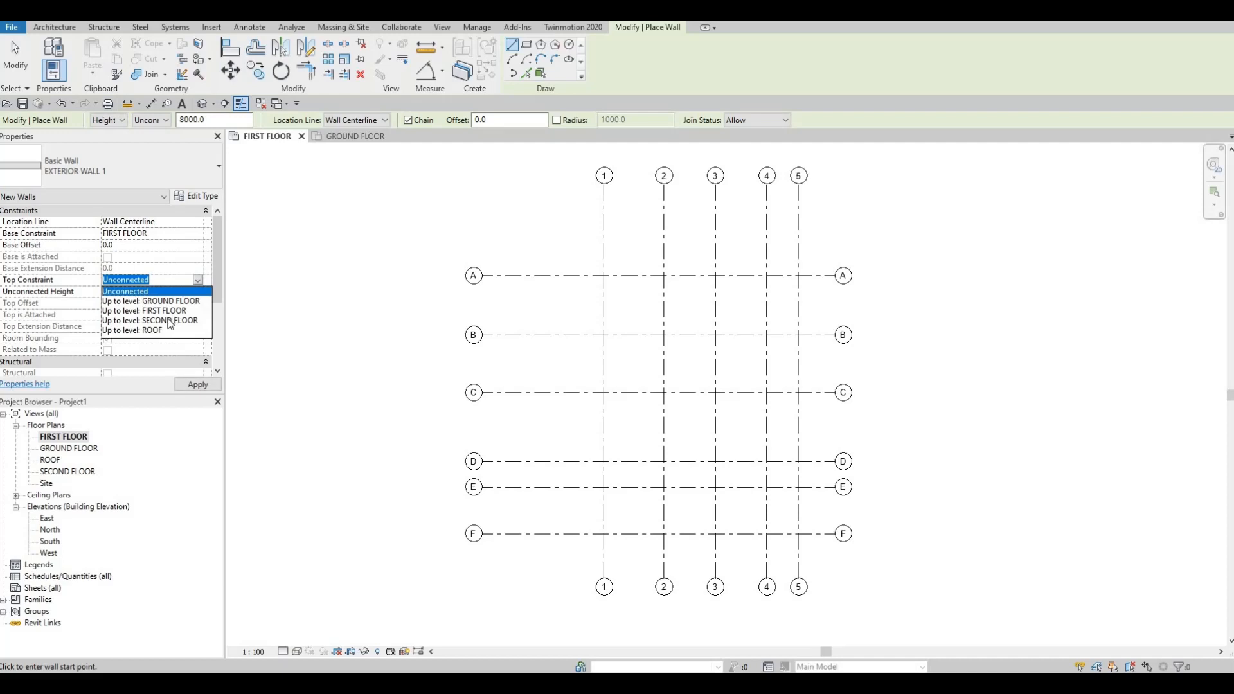
click(170, 321)
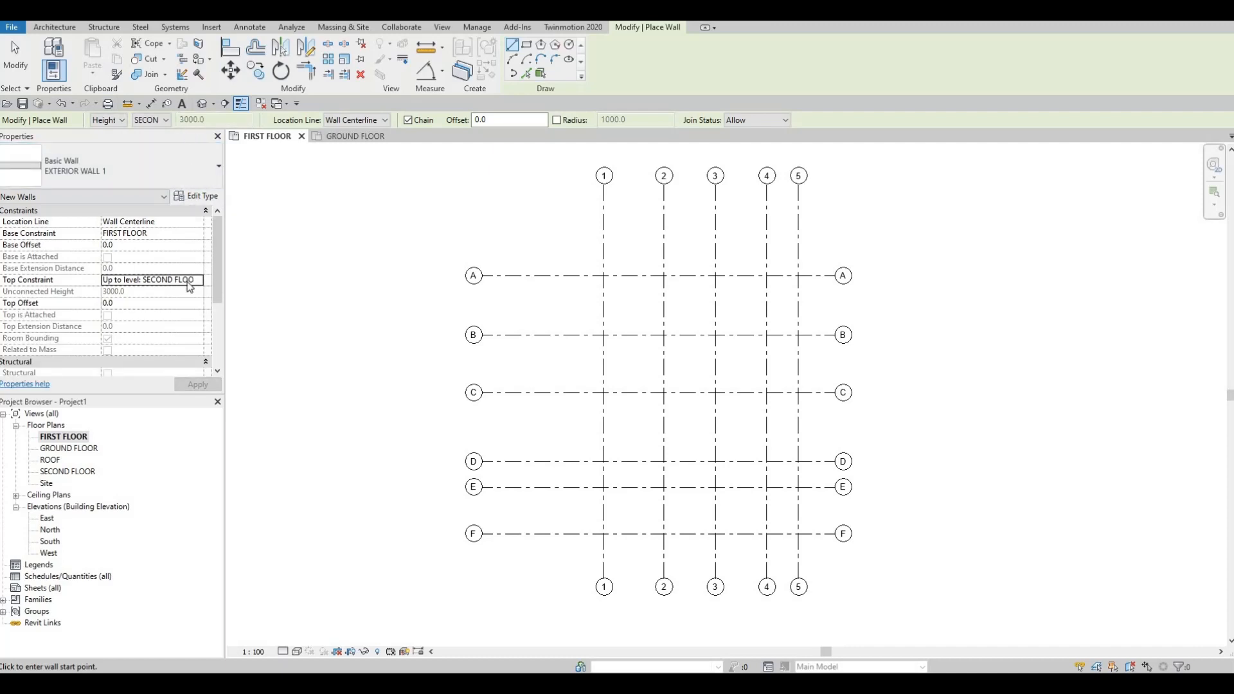
click(165, 120)
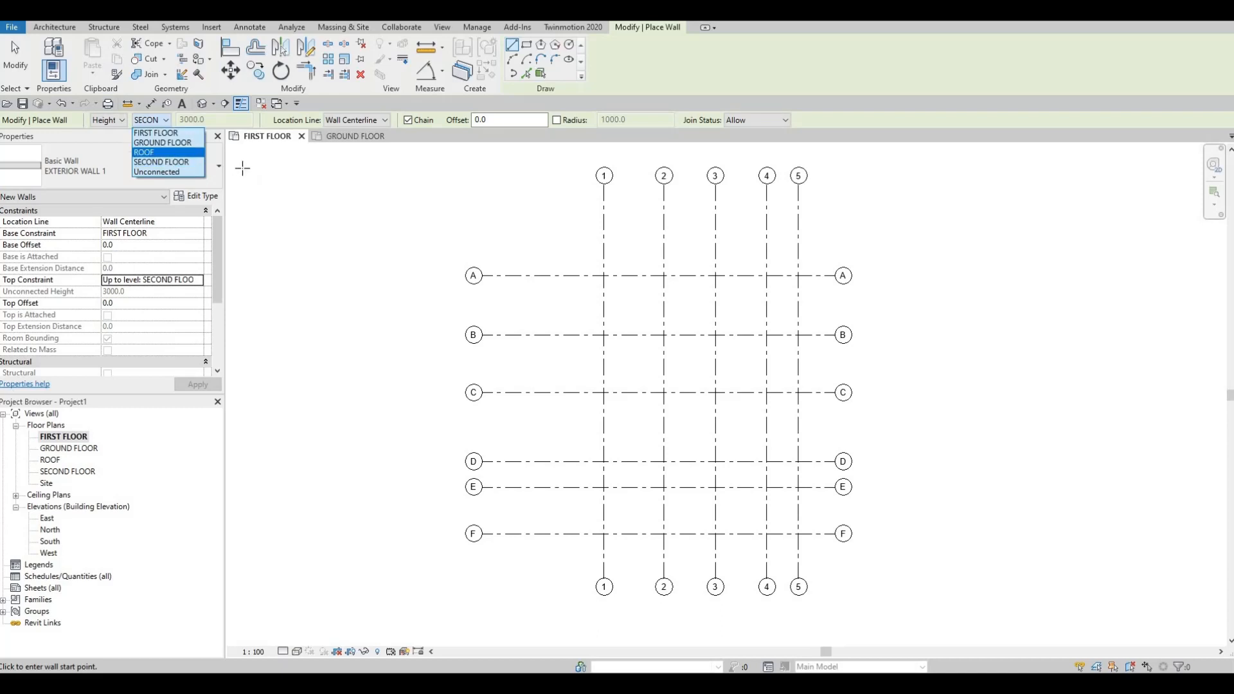
key(Escape)
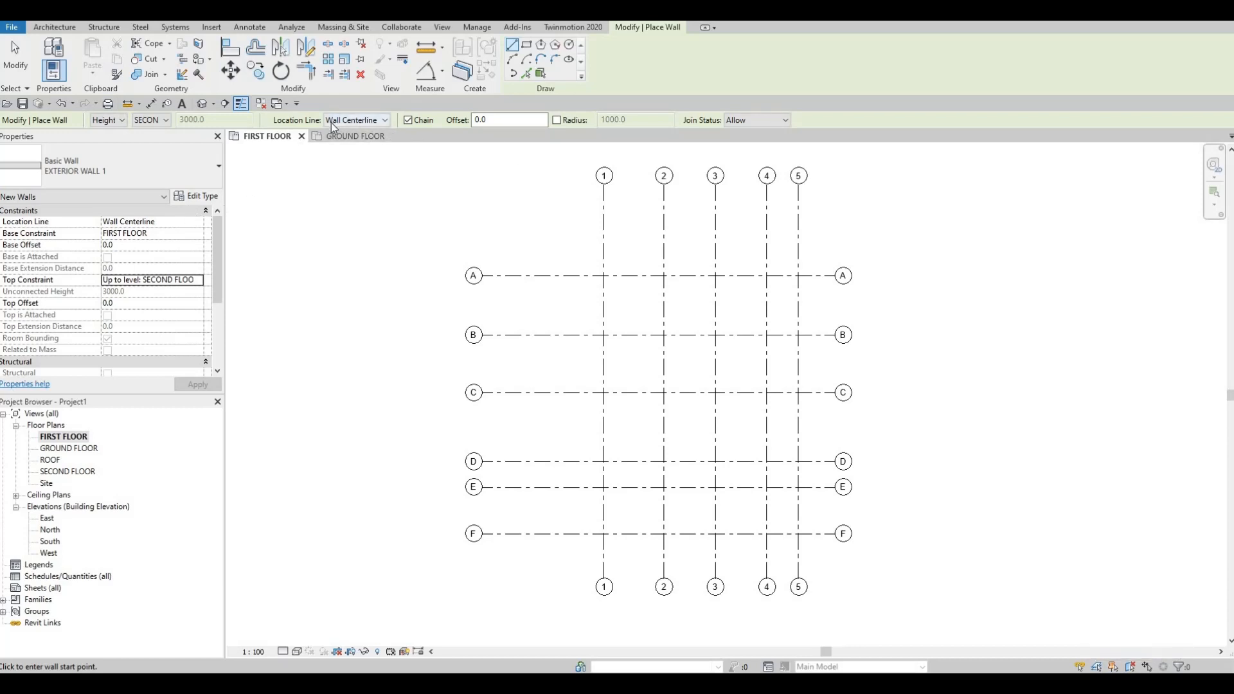
click(384, 122)
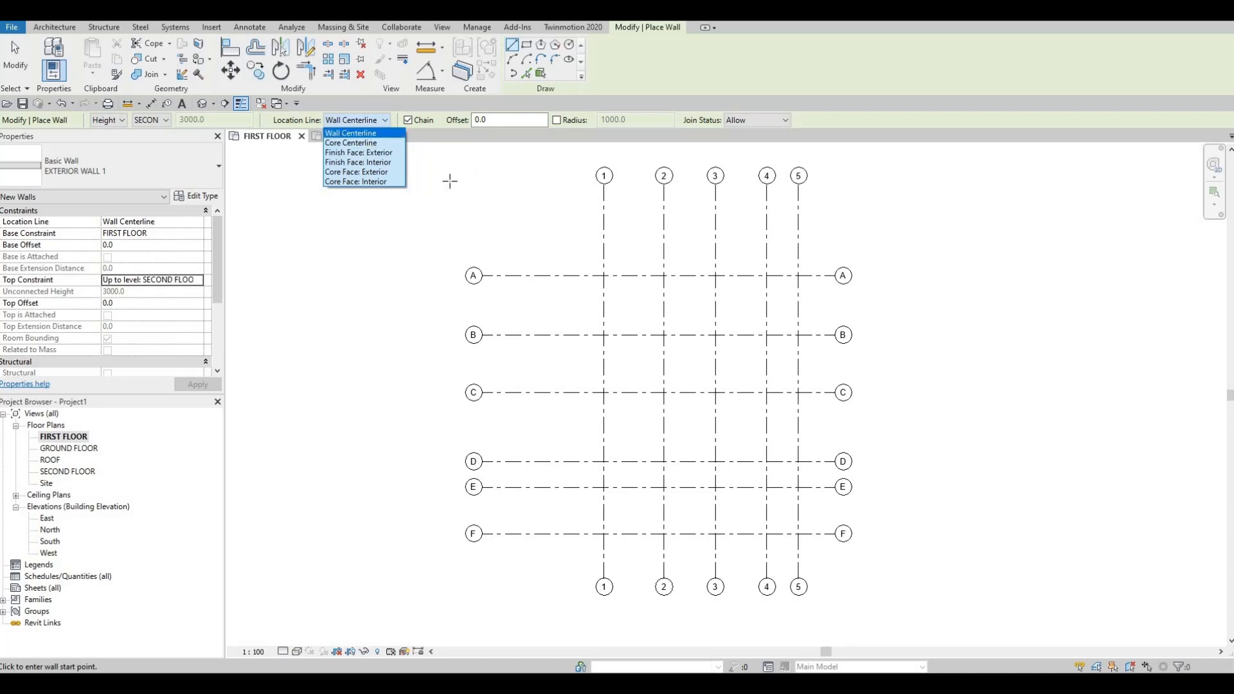
click(446, 187)
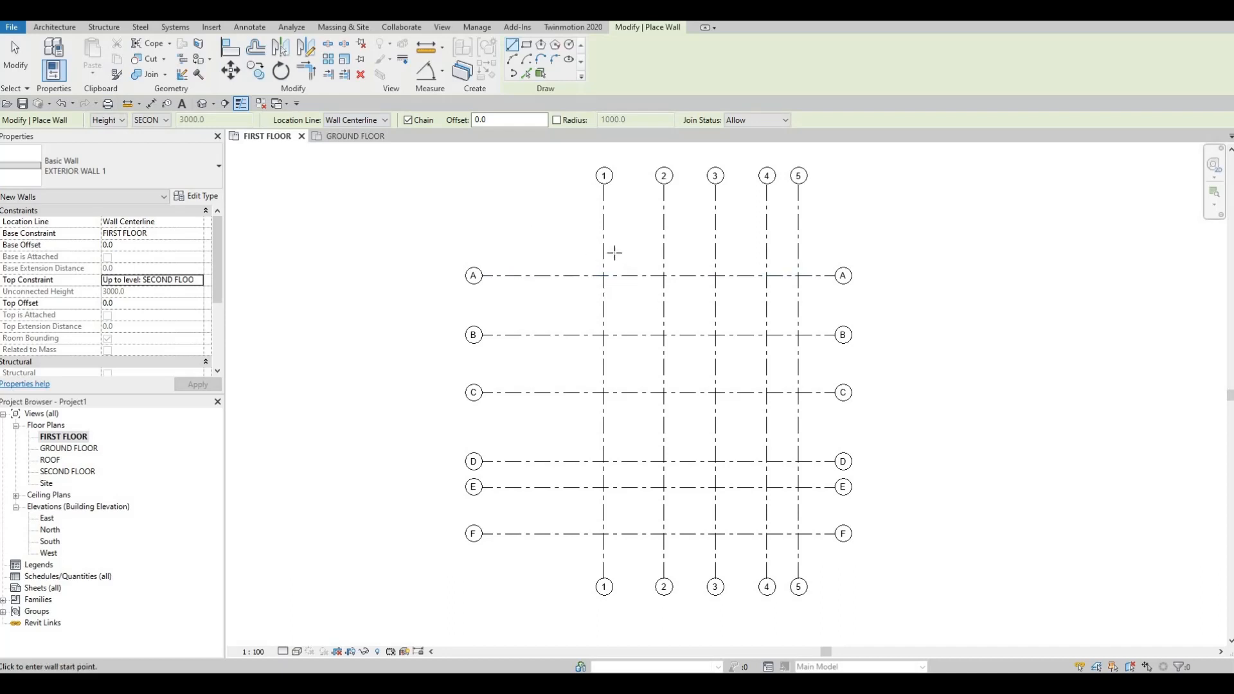
- Draw the first exterior wall along grid A, from the grid 1 intersection to the grid 5 intersection
scroll(614, 254, up, 3)
middle_drag(592, 290, 575, 377)
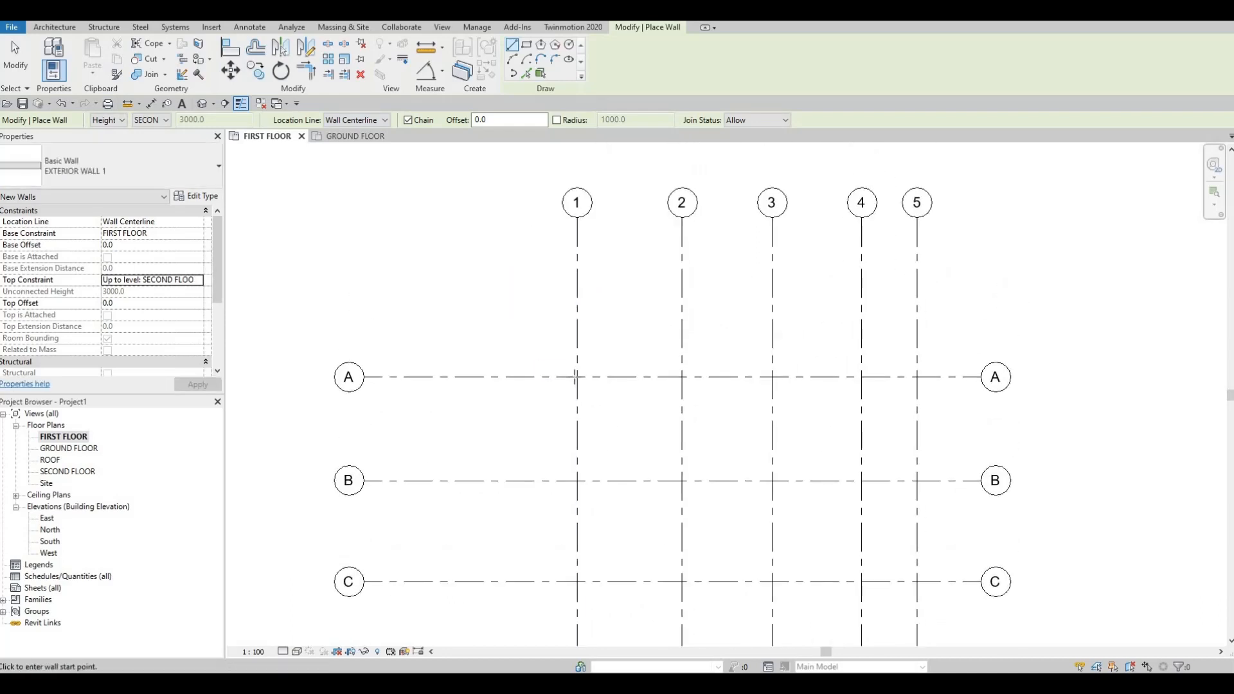
click(576, 377)
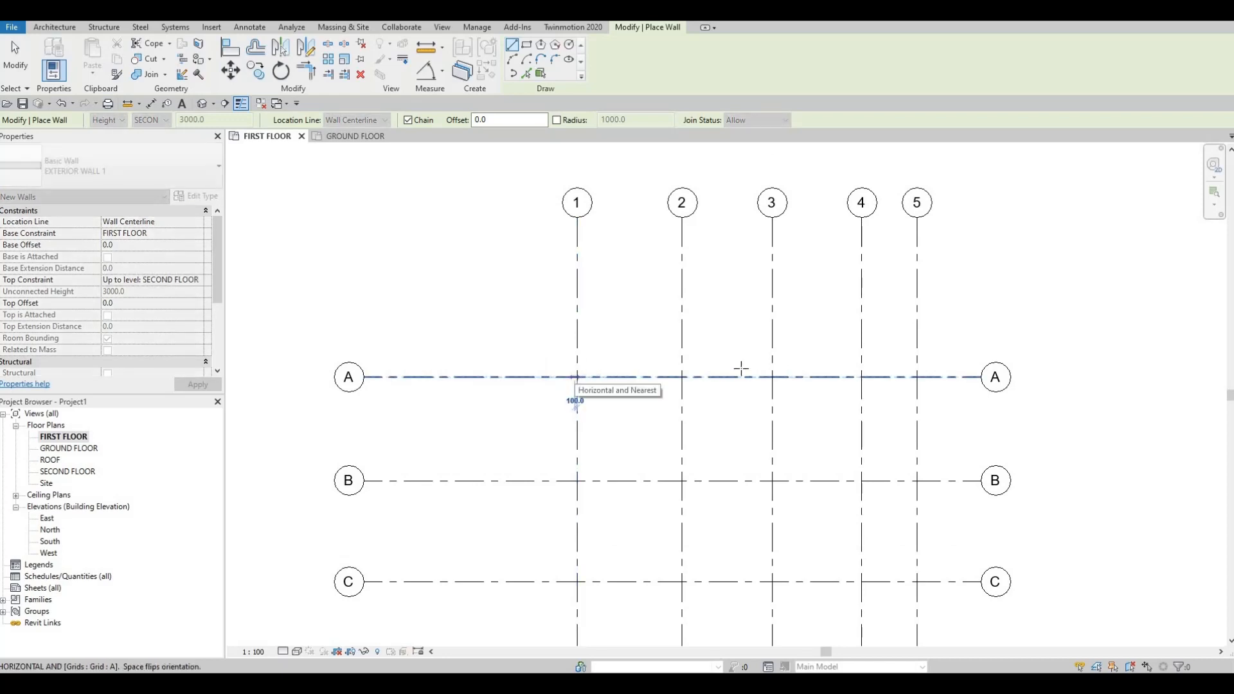
click(917, 378)
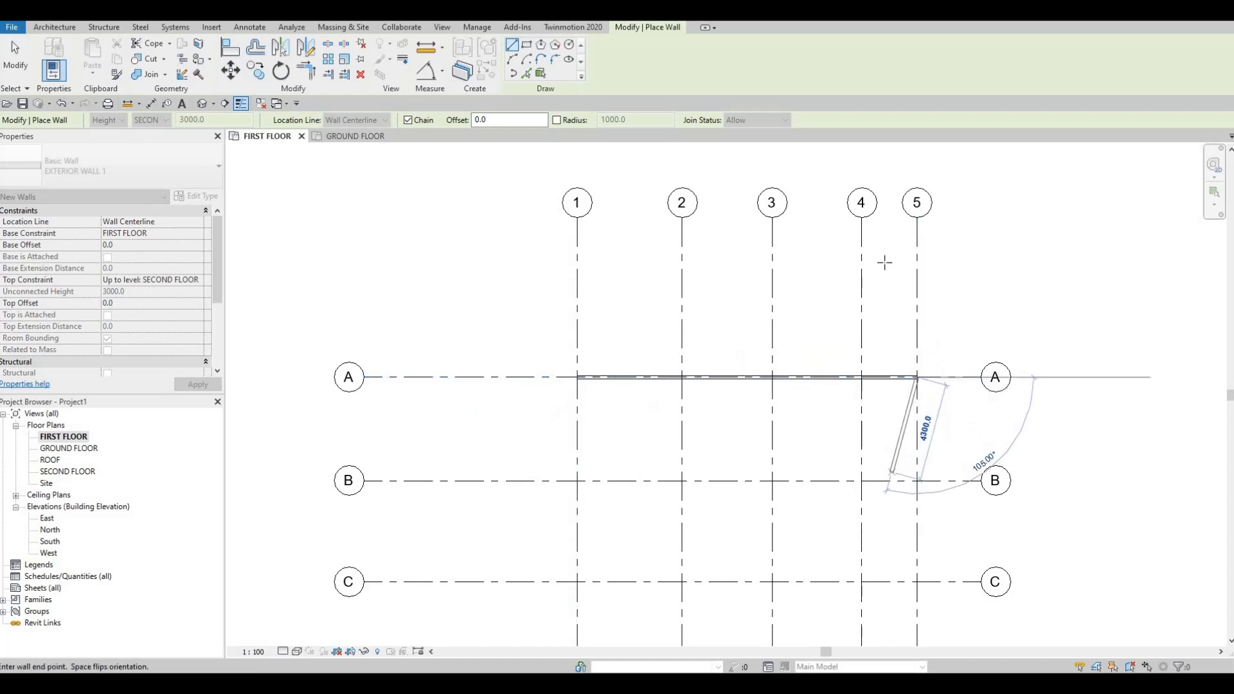
- Continue the wall chain along grid 5 to grid F, and along grid F to its intersection with grid 3
middle_drag(884, 261, 881, 122)
scroll(875, 154, down, 2)
middle_drag(909, 370, 908, 328)
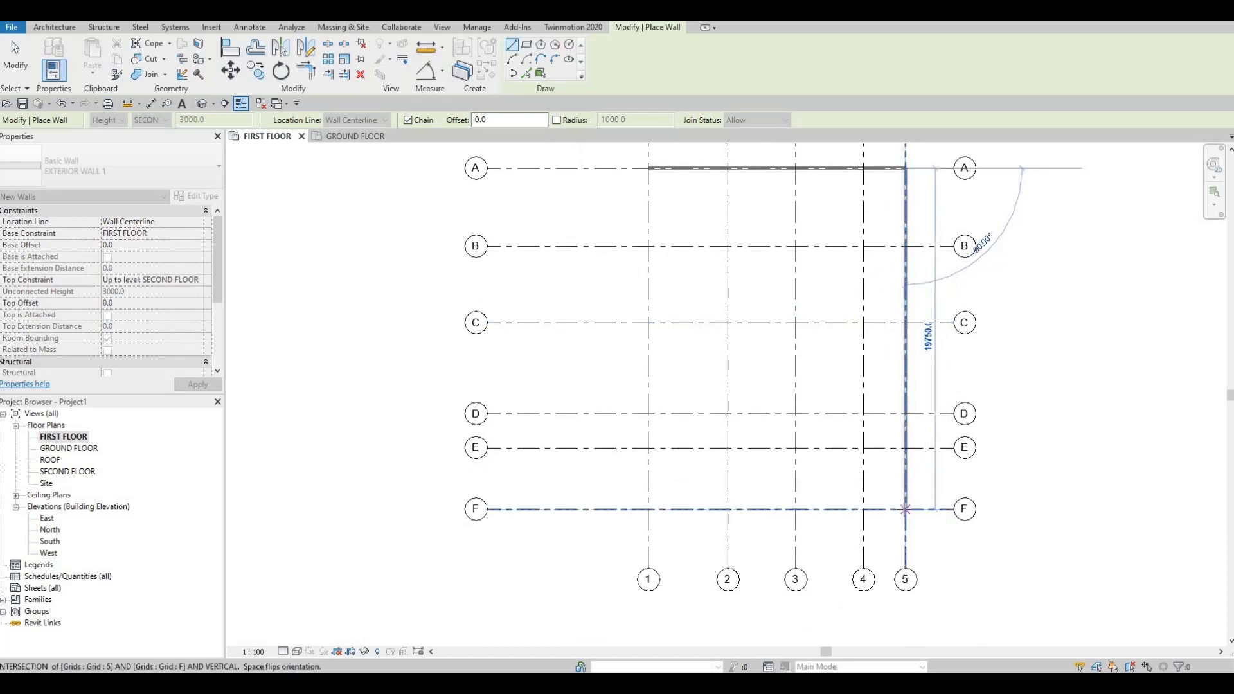
click(904, 509)
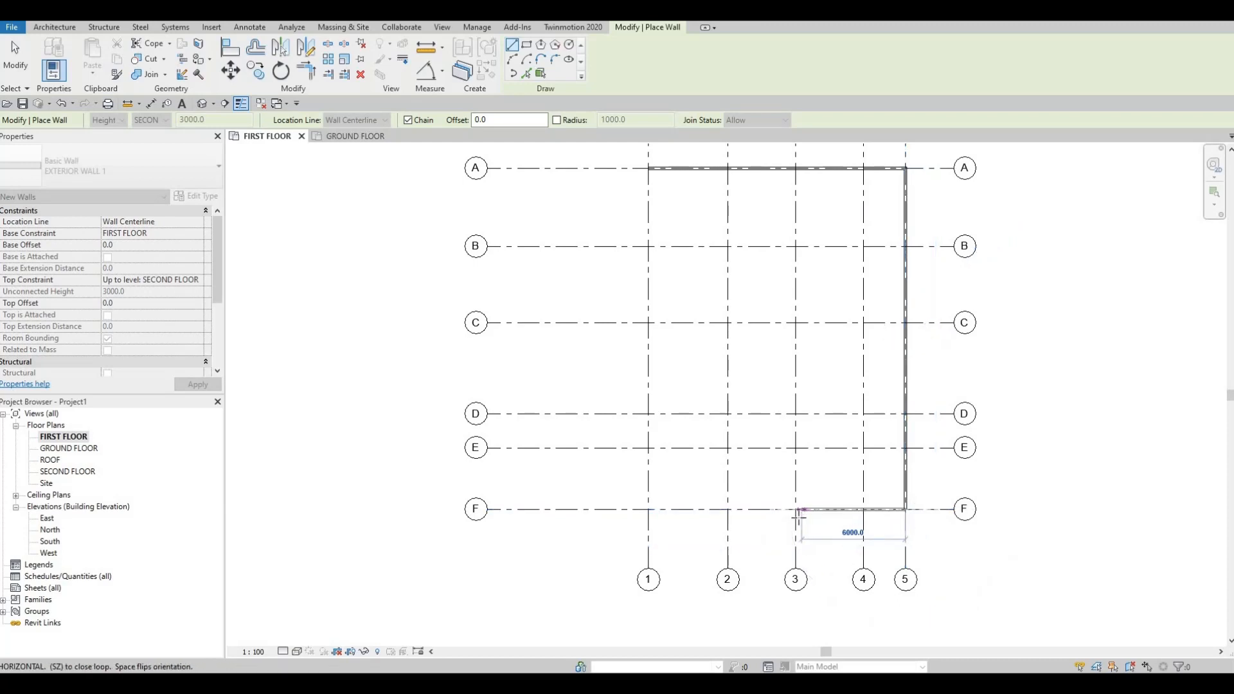
scroll(800, 514, up, 3)
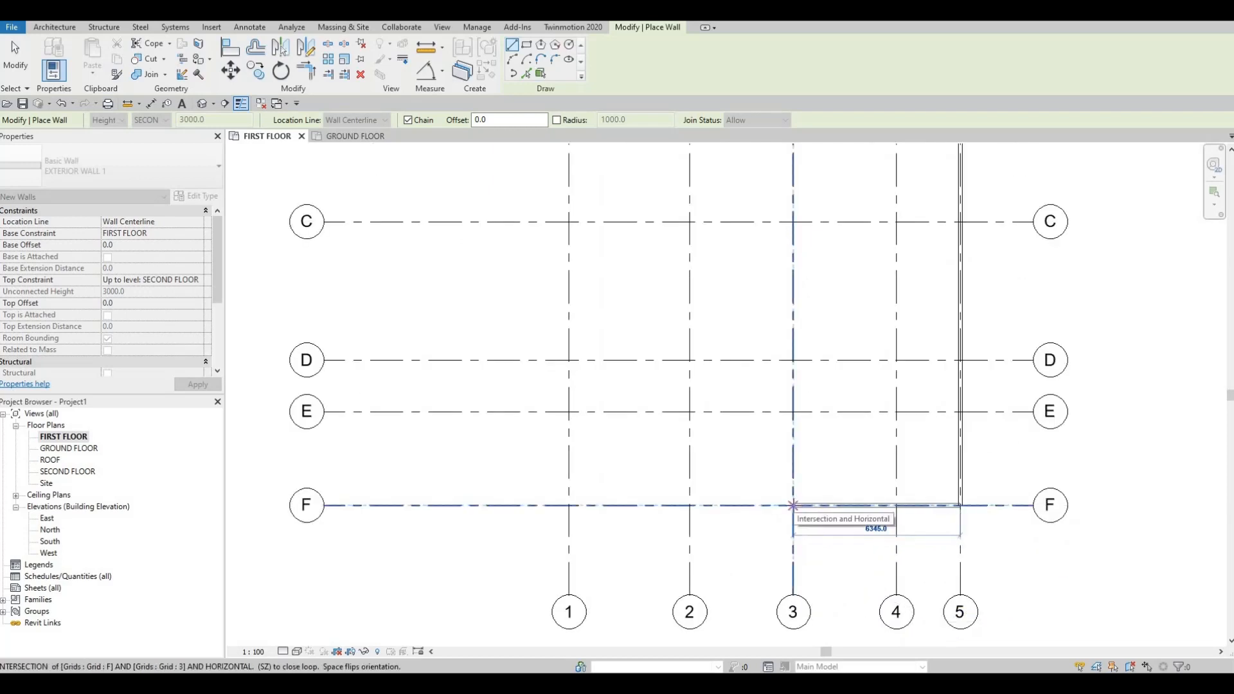
click(792, 505)
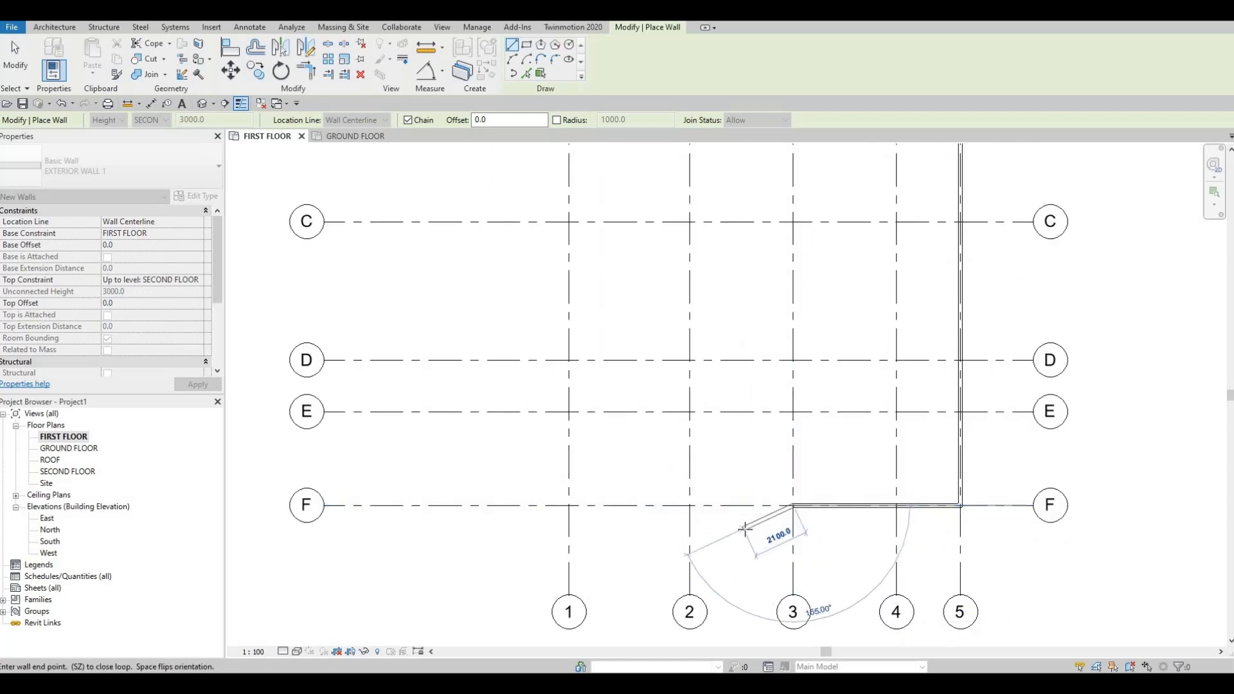
- Extend the wall chain along grid F by 1475 mm past grid 3 towards grid 2
scroll(744, 528, up, 1)
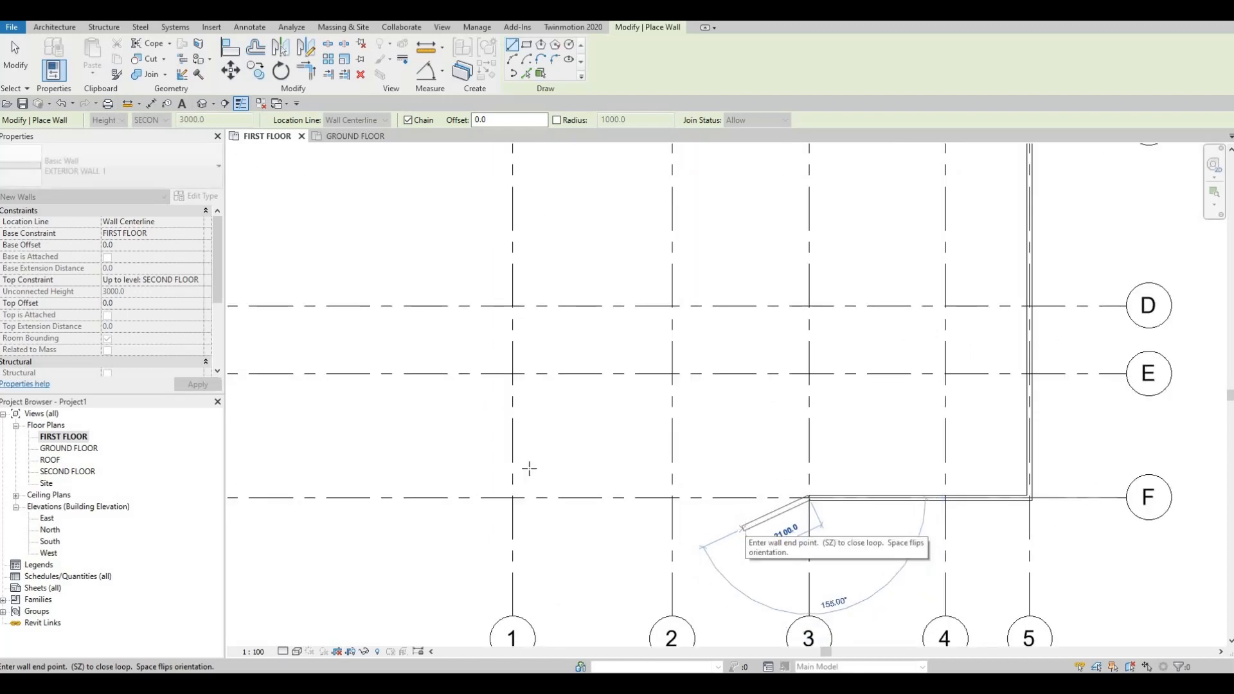
key(F1)
scroll(791, 508, down, 1)
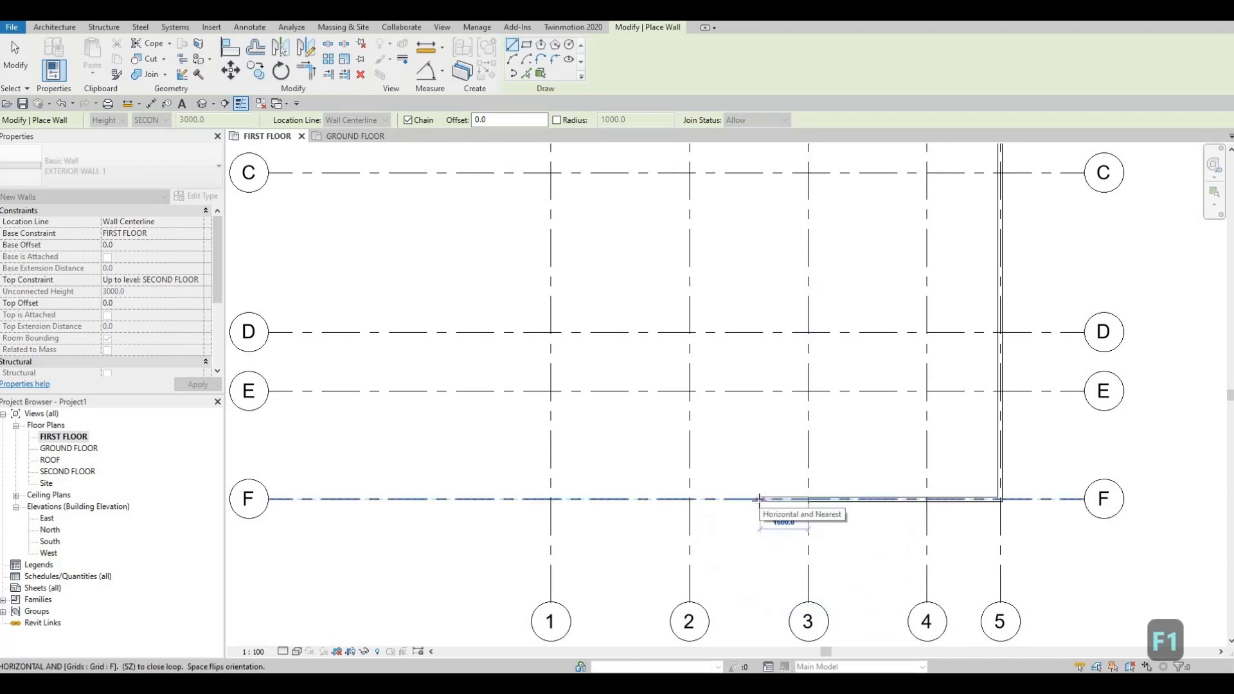
click(809, 499)
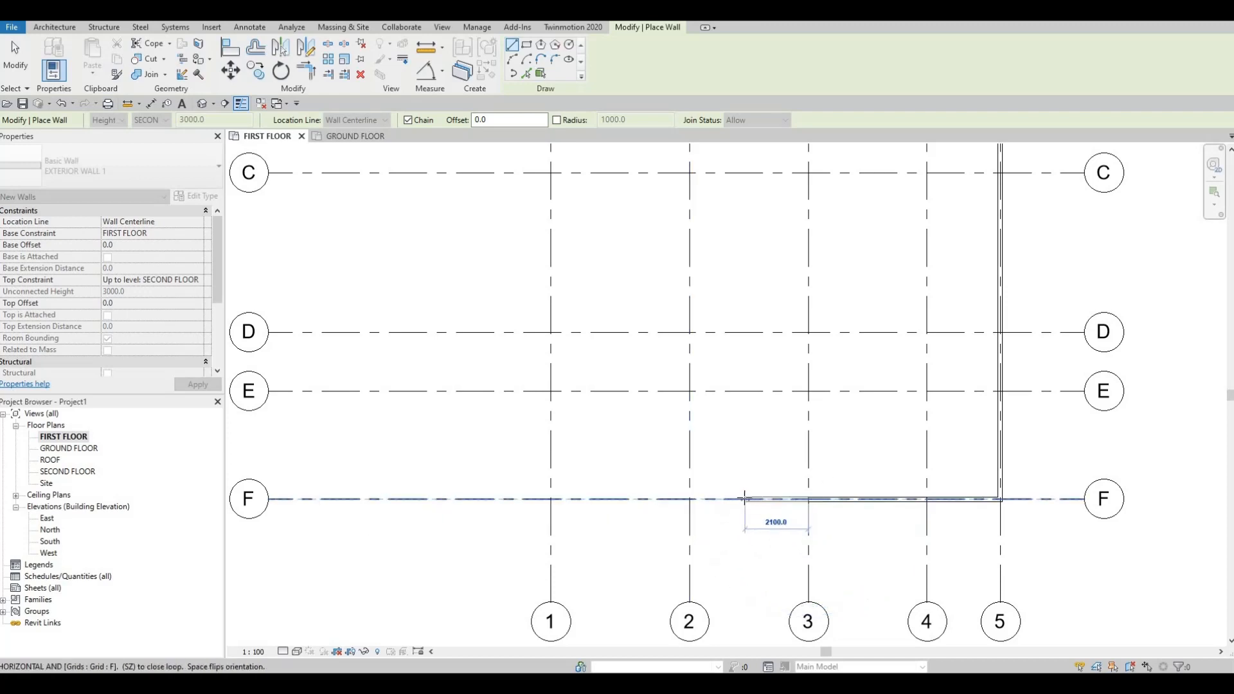
text(1)
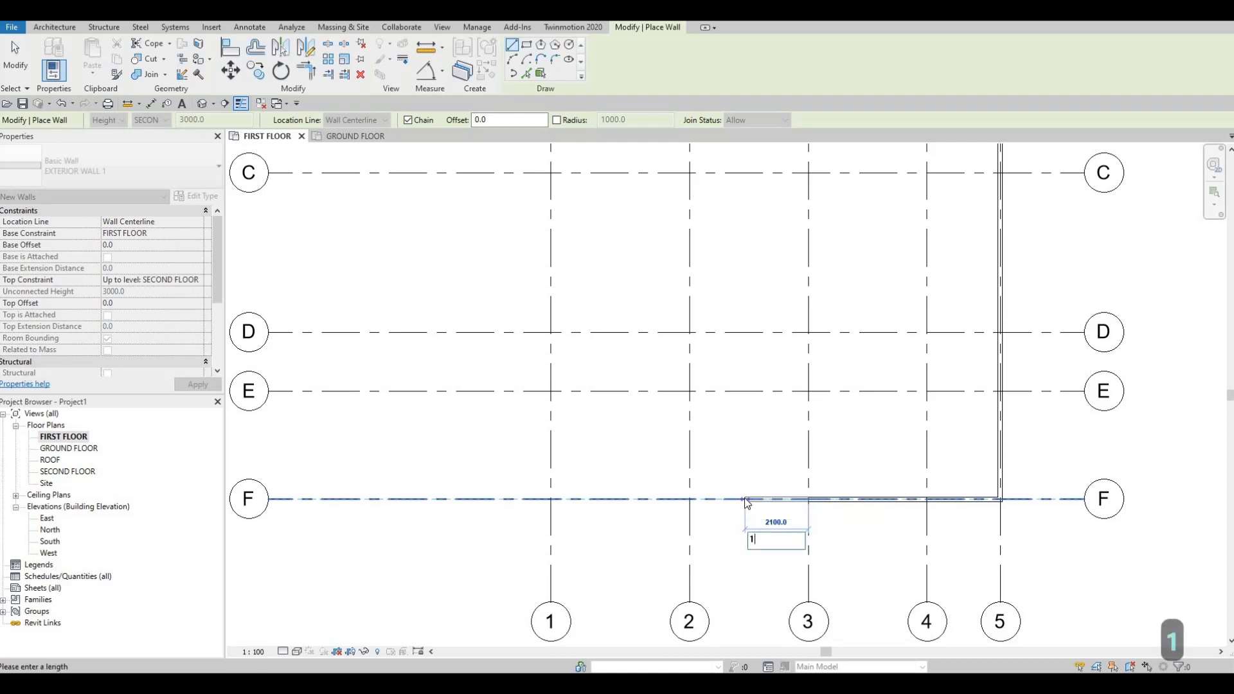
text(475)
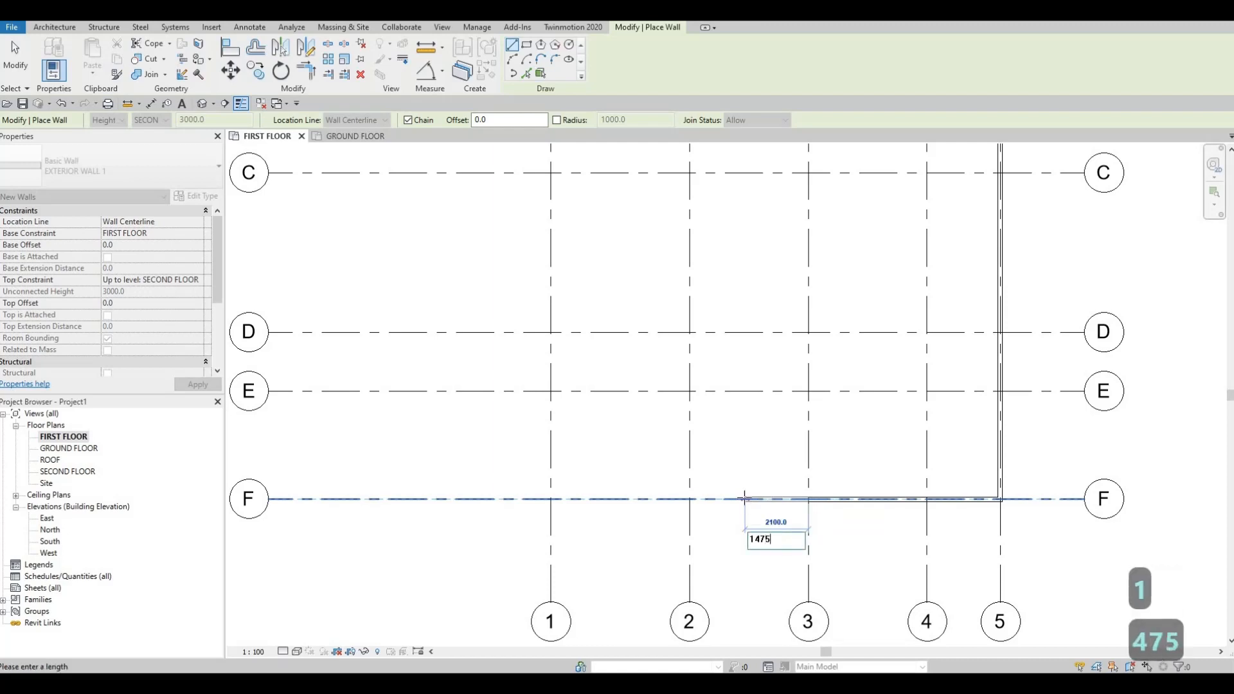
key(Return)
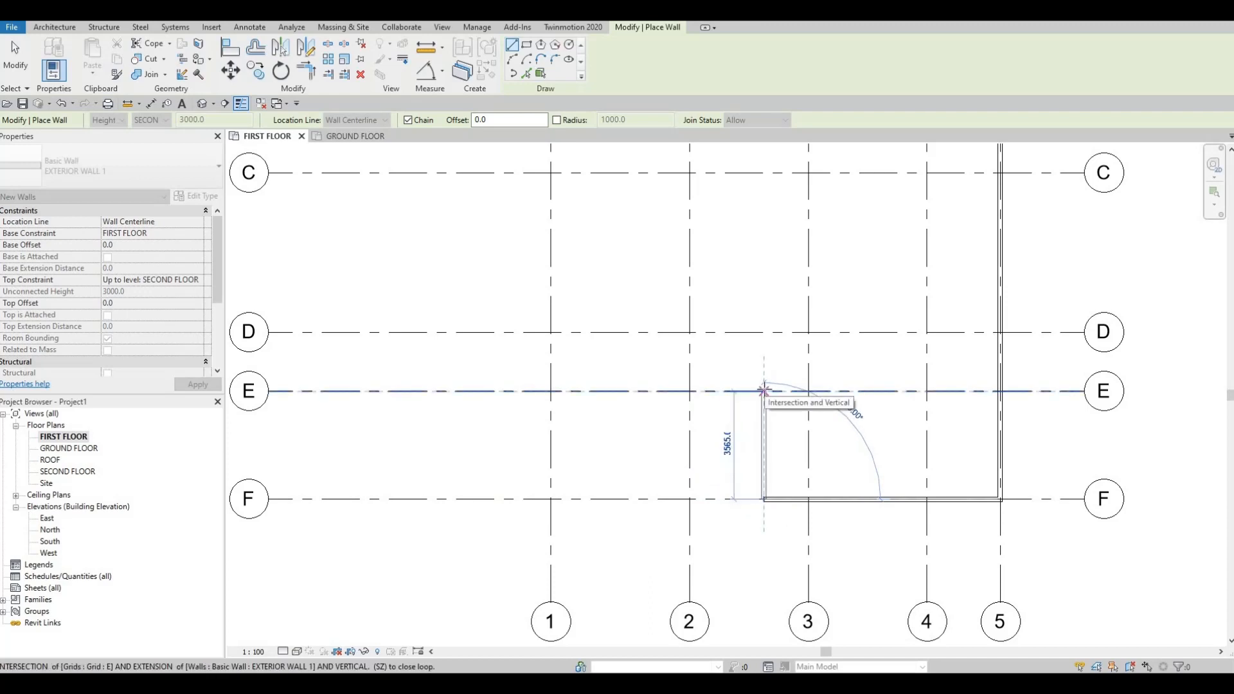
- Continue the wall chain perpendicular to grid E, and along grid E to 565 mm beyond grid 2 towards grid 1
click(764, 391)
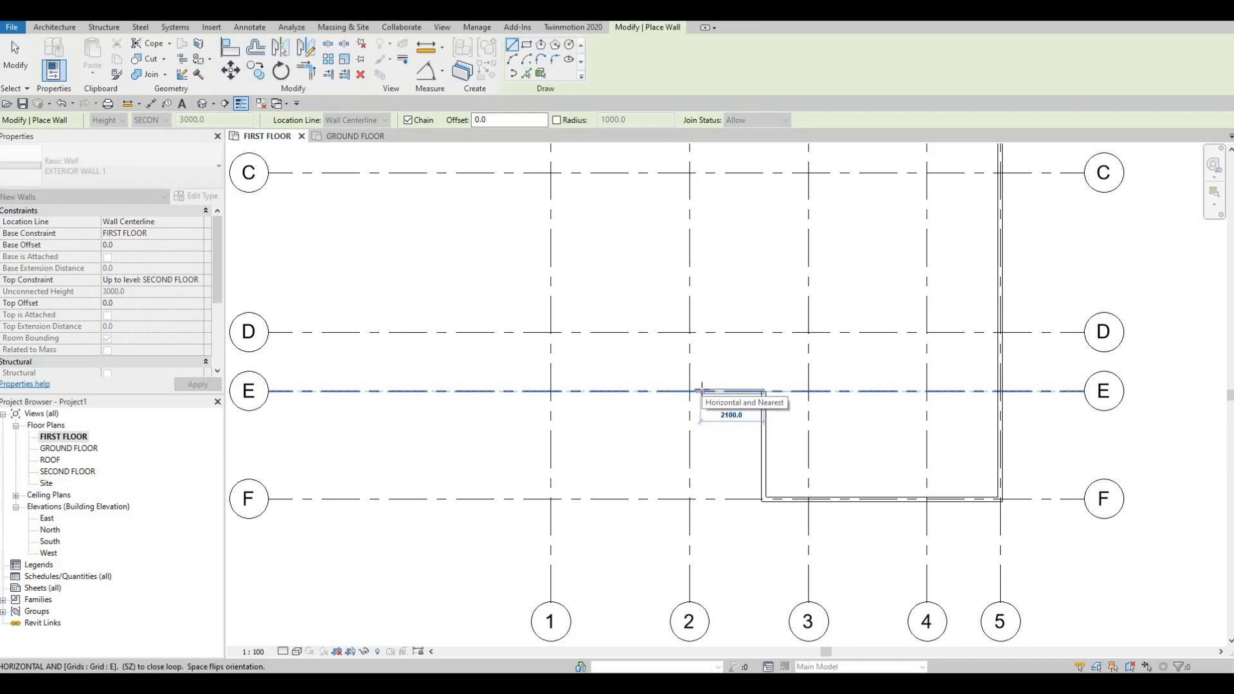
key(F1)
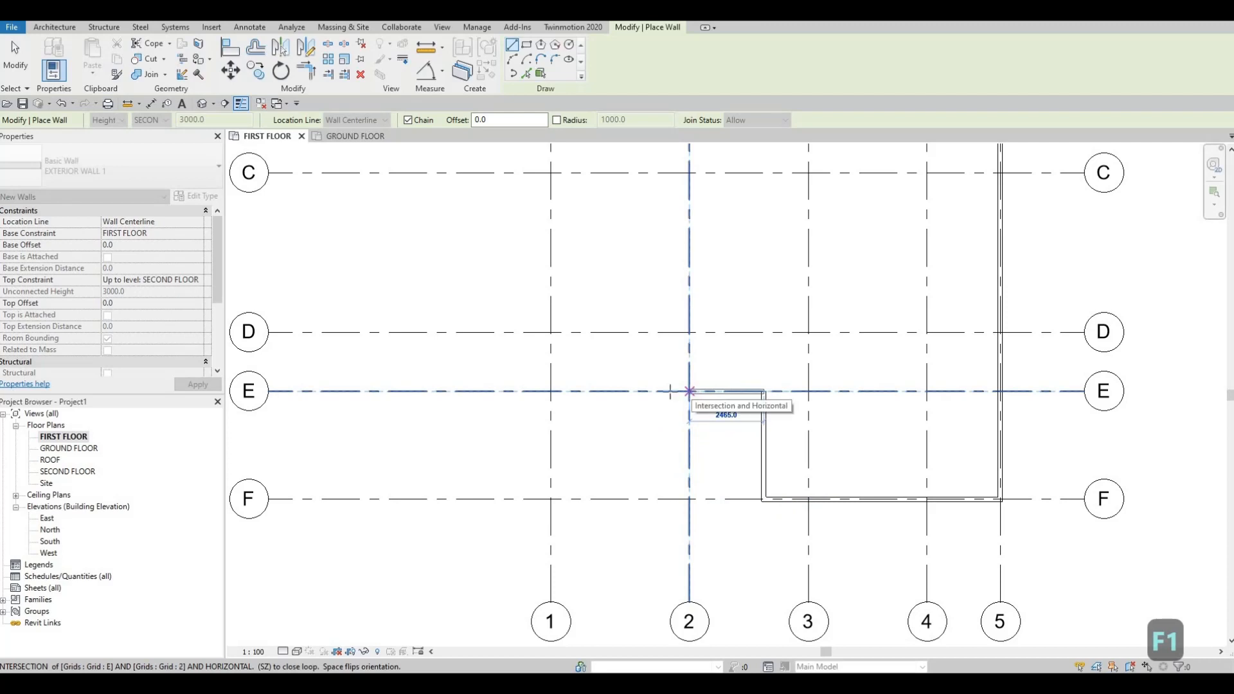
click(689, 390)
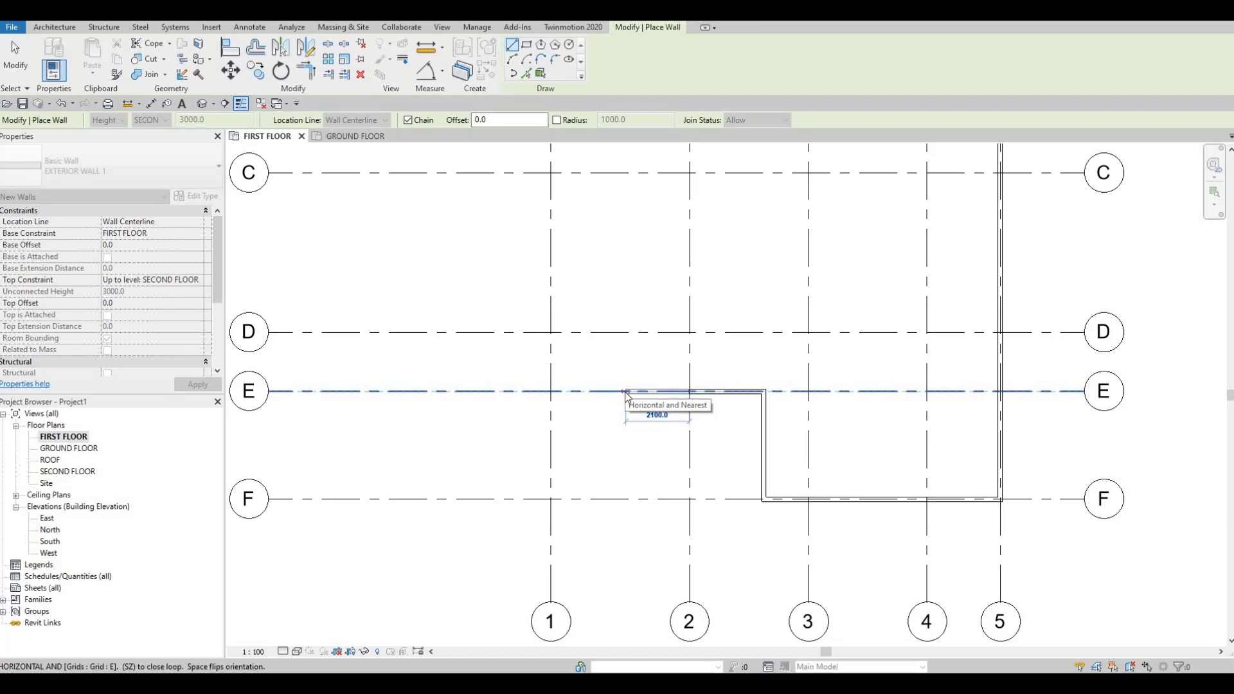
text(565)
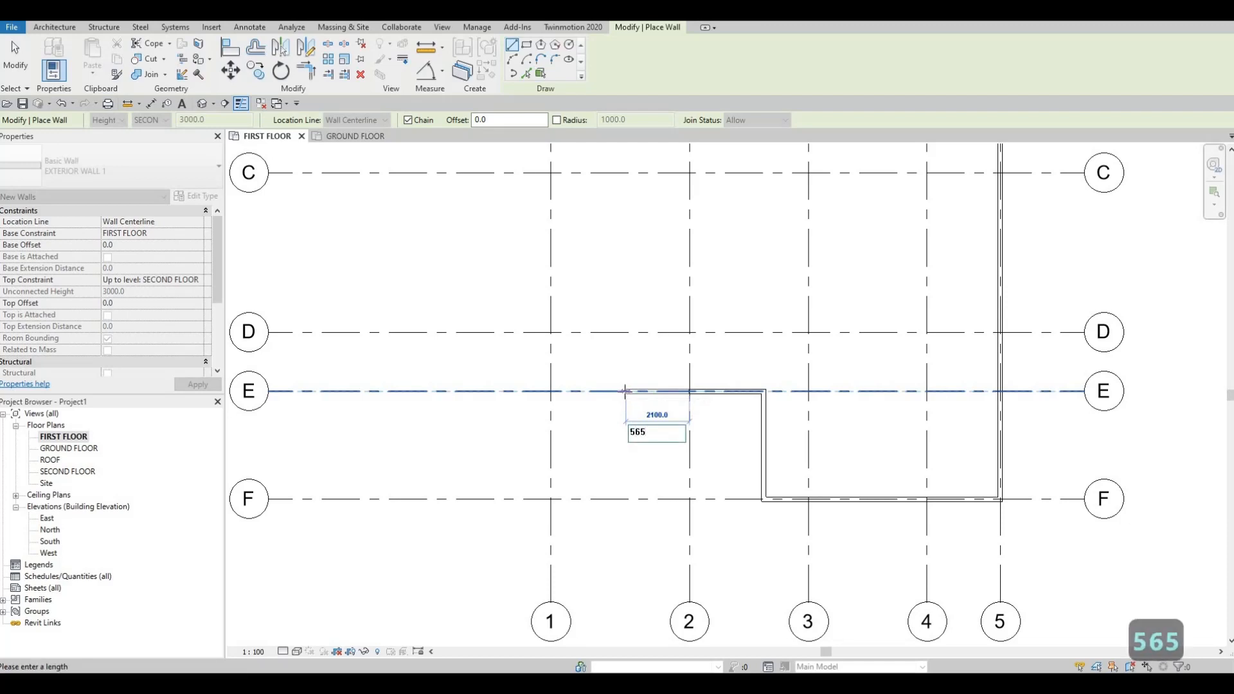
key(Return)
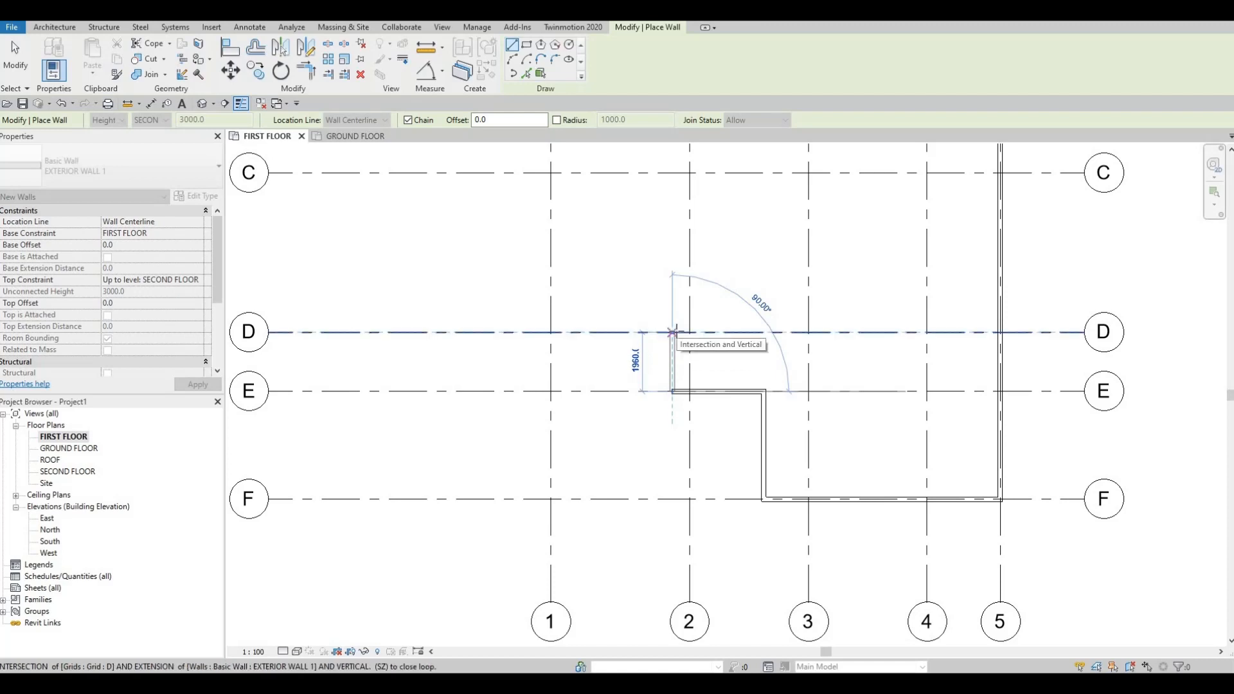
- Continue the wall chain perpendicular to grid D, and 2260 mm along grid D towards grid 1
click(672, 332)
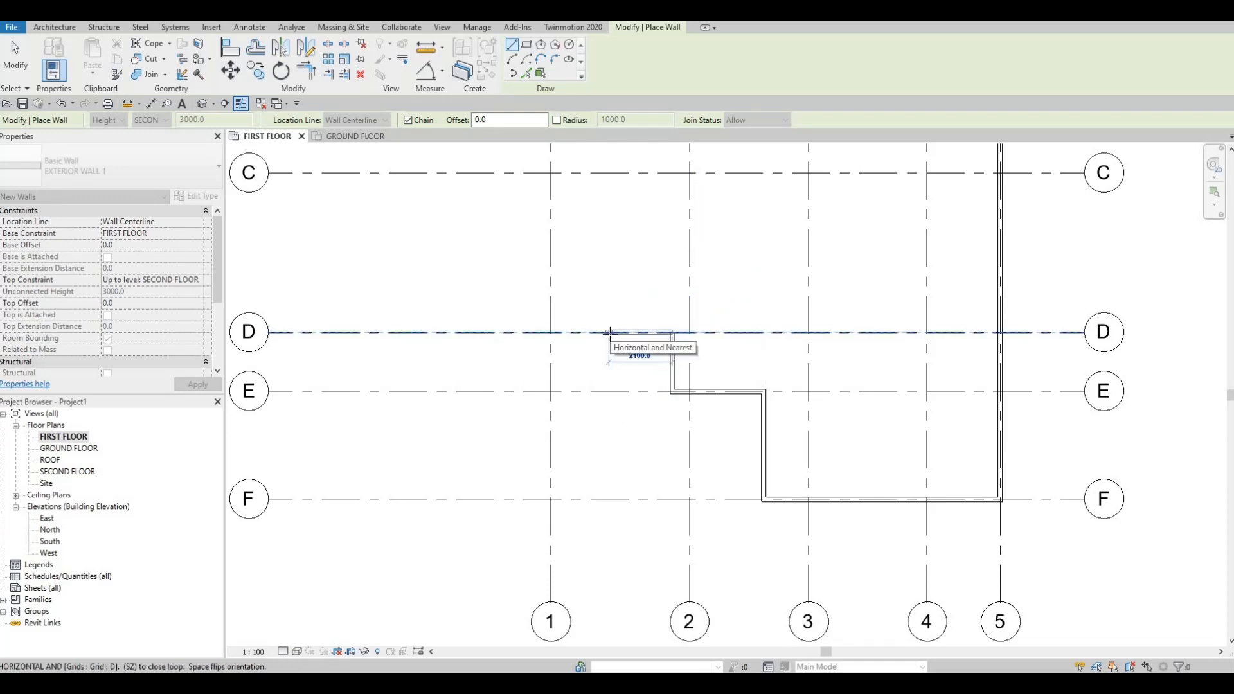
text(2)
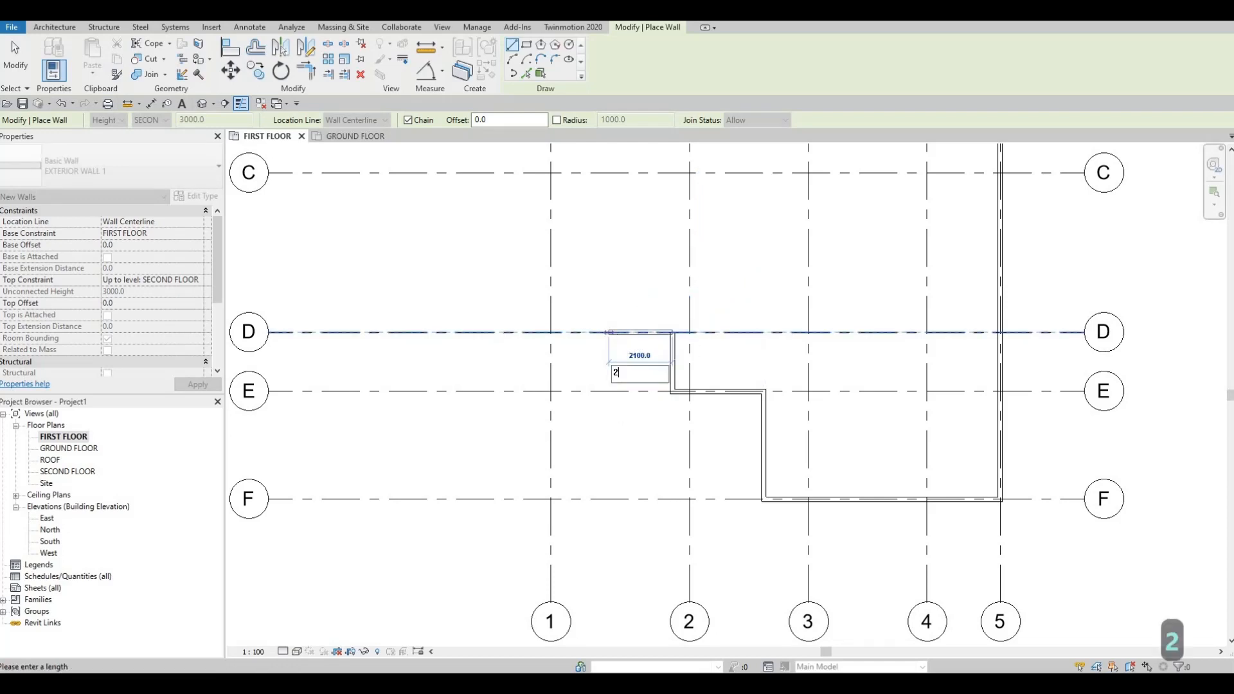
text(260)
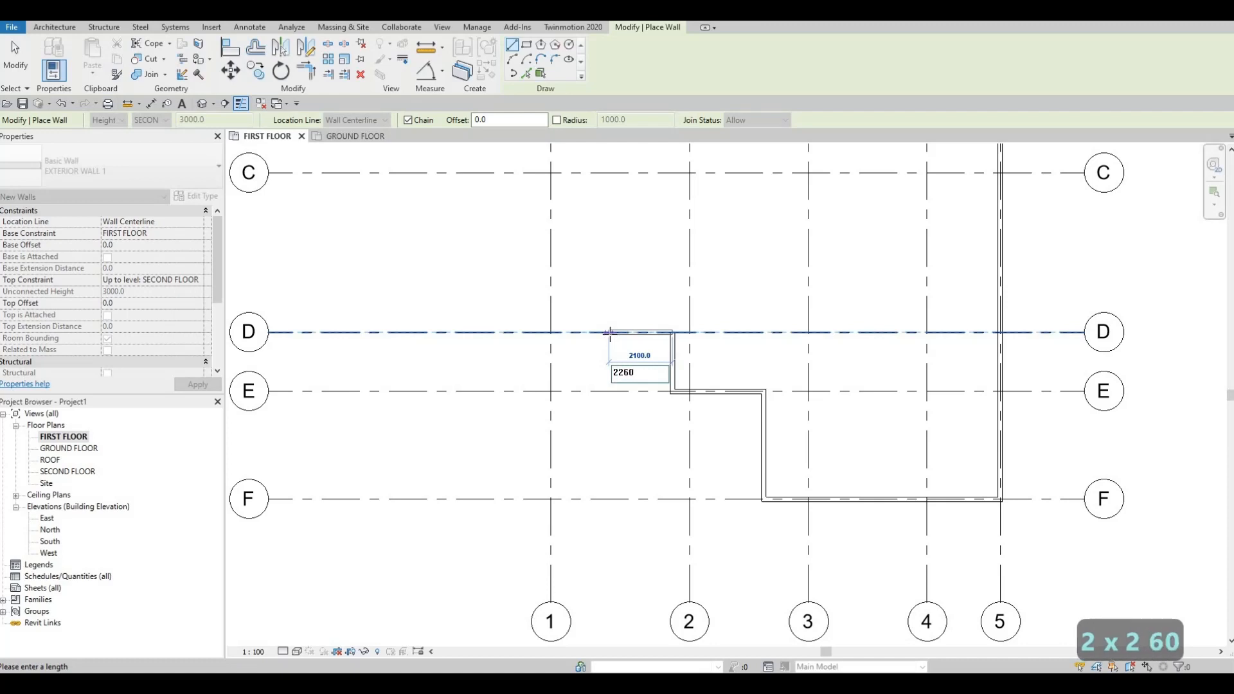
key(Return)
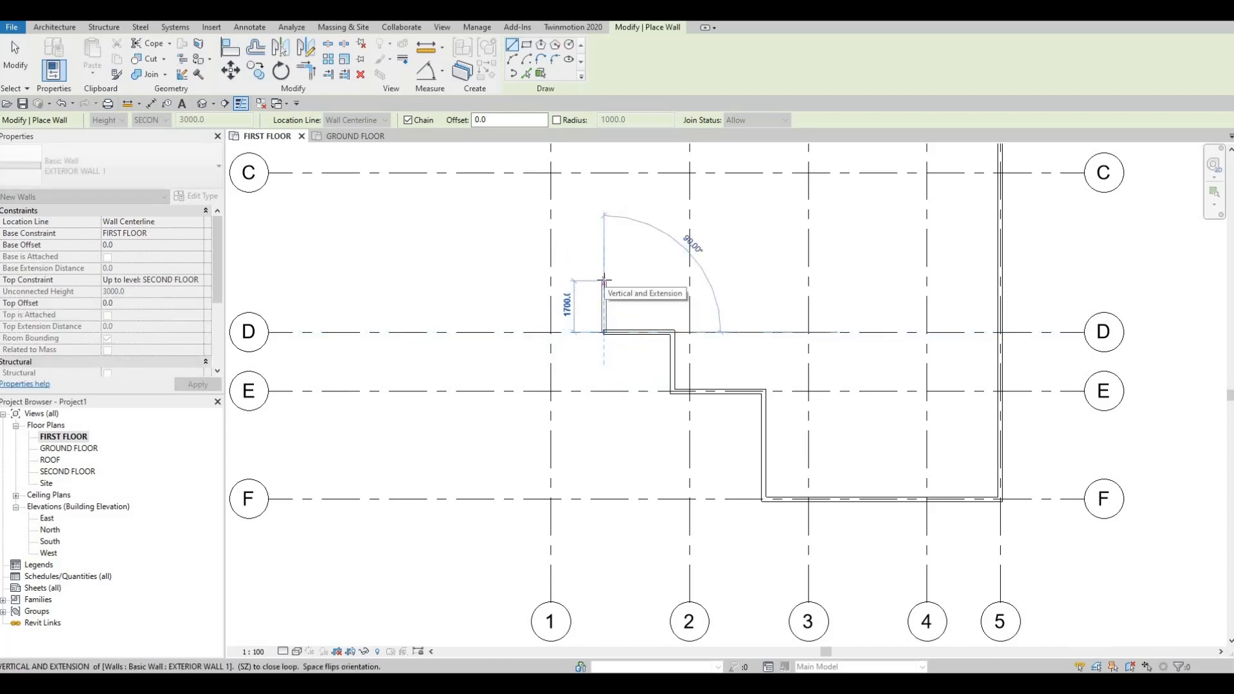
- Continue the wall chain 2150 mm from grid D towards grid C, and horizontally to grid 1
text(2)
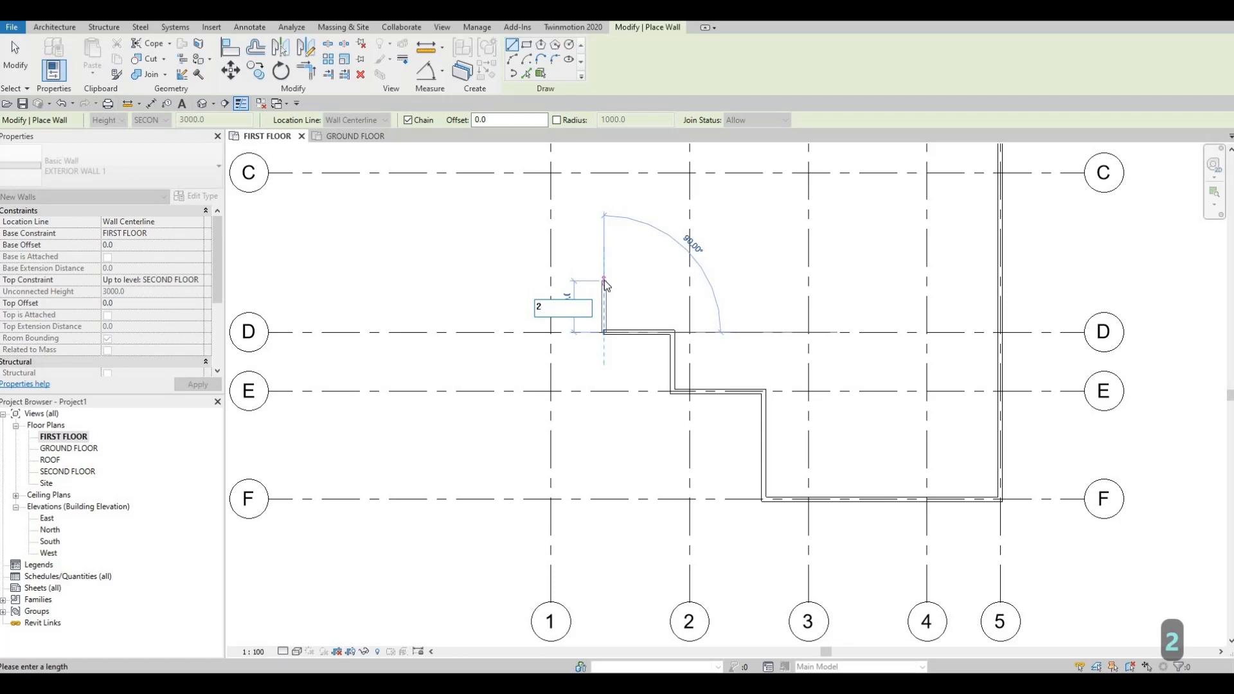
text(1)
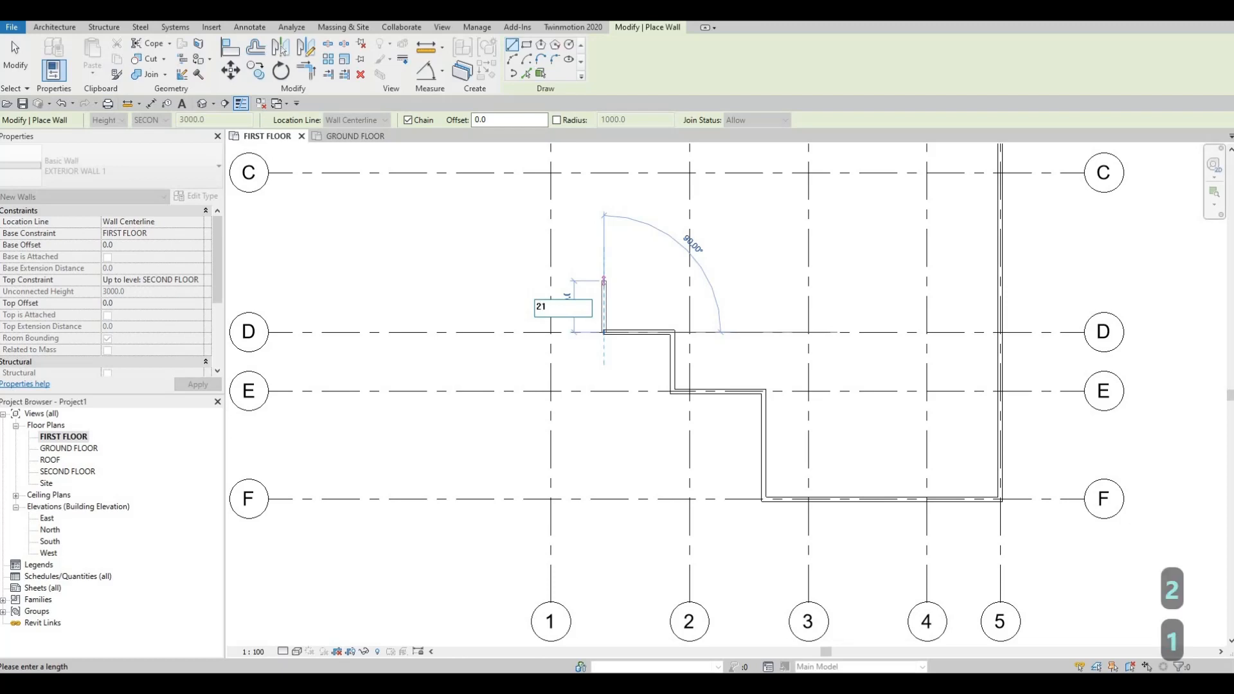
text(50)
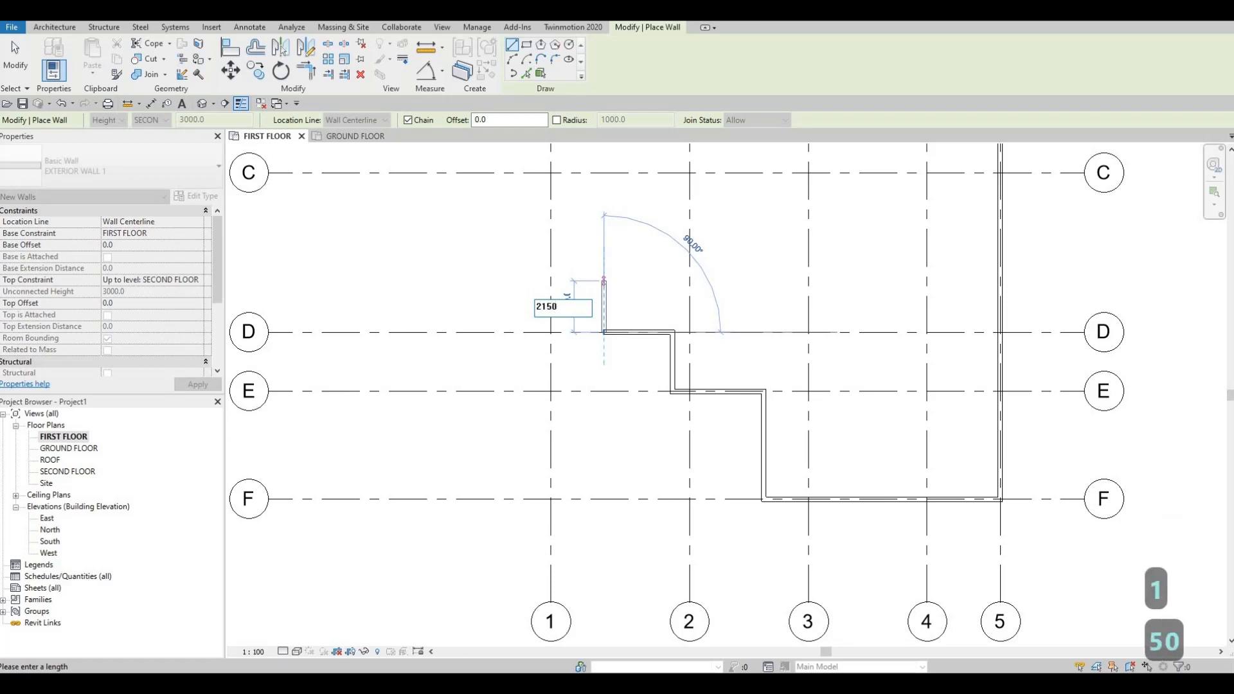
key(Return)
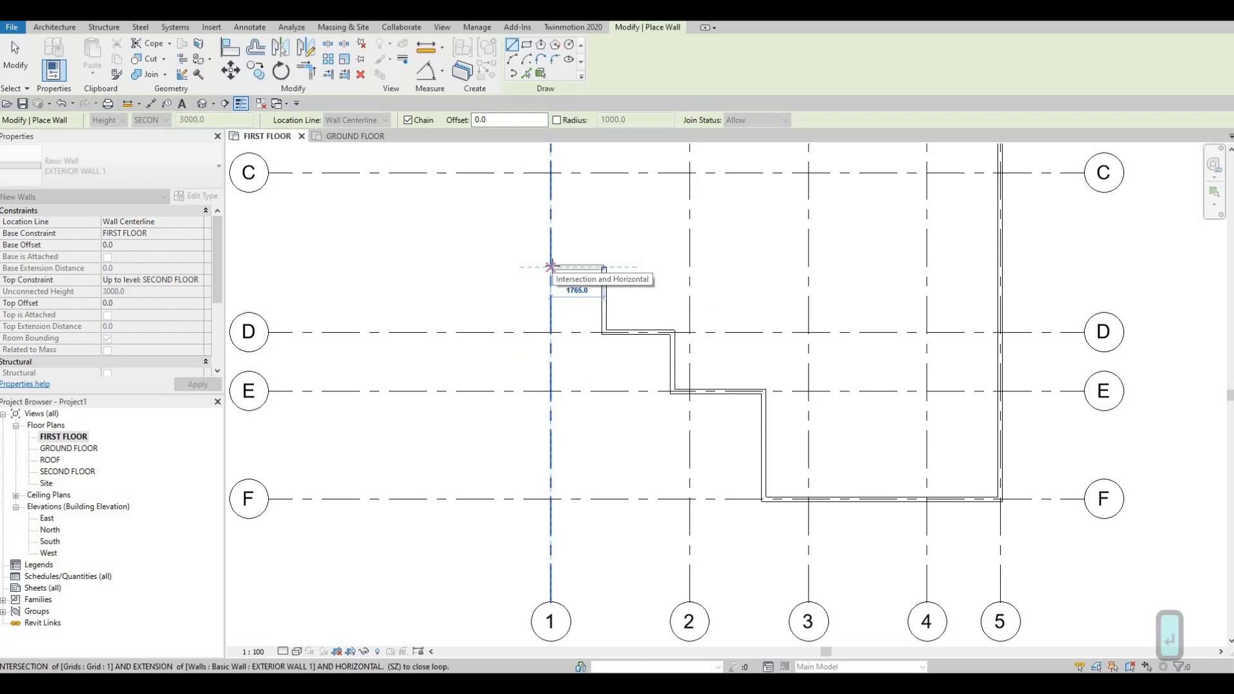
click(551, 266)
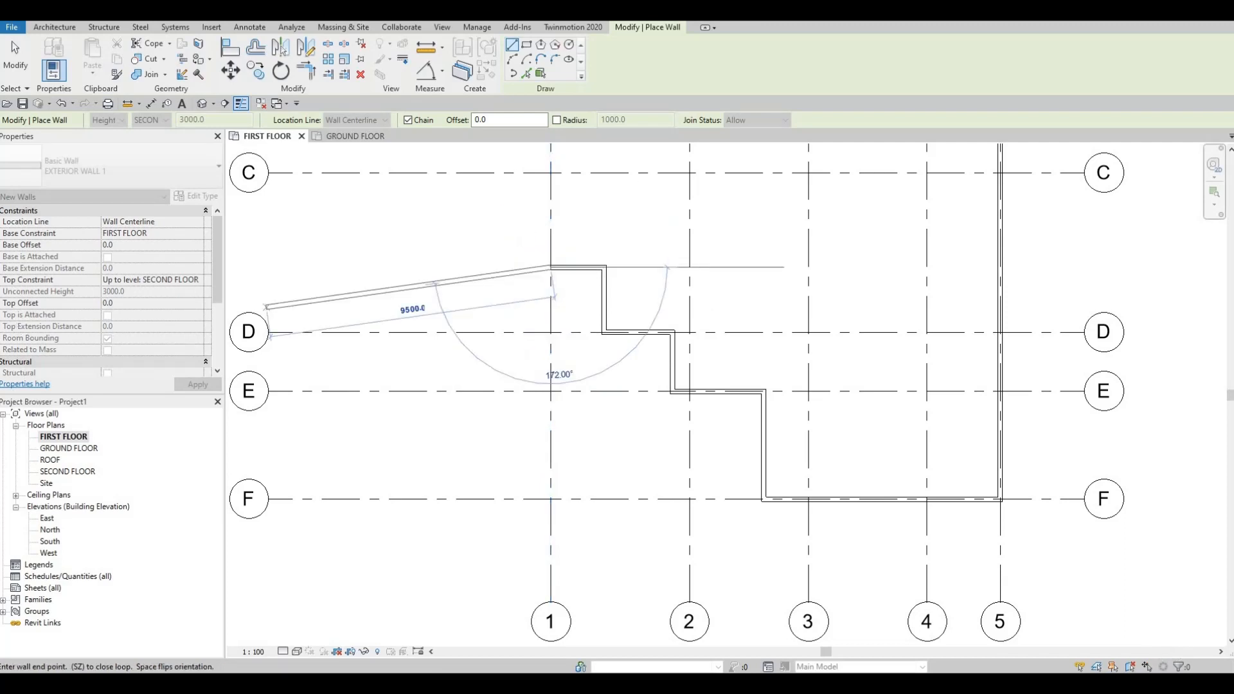
- Close the exterior wall loop along grid 1 at its intersection with grid A and end the wall command
click(588, 216)
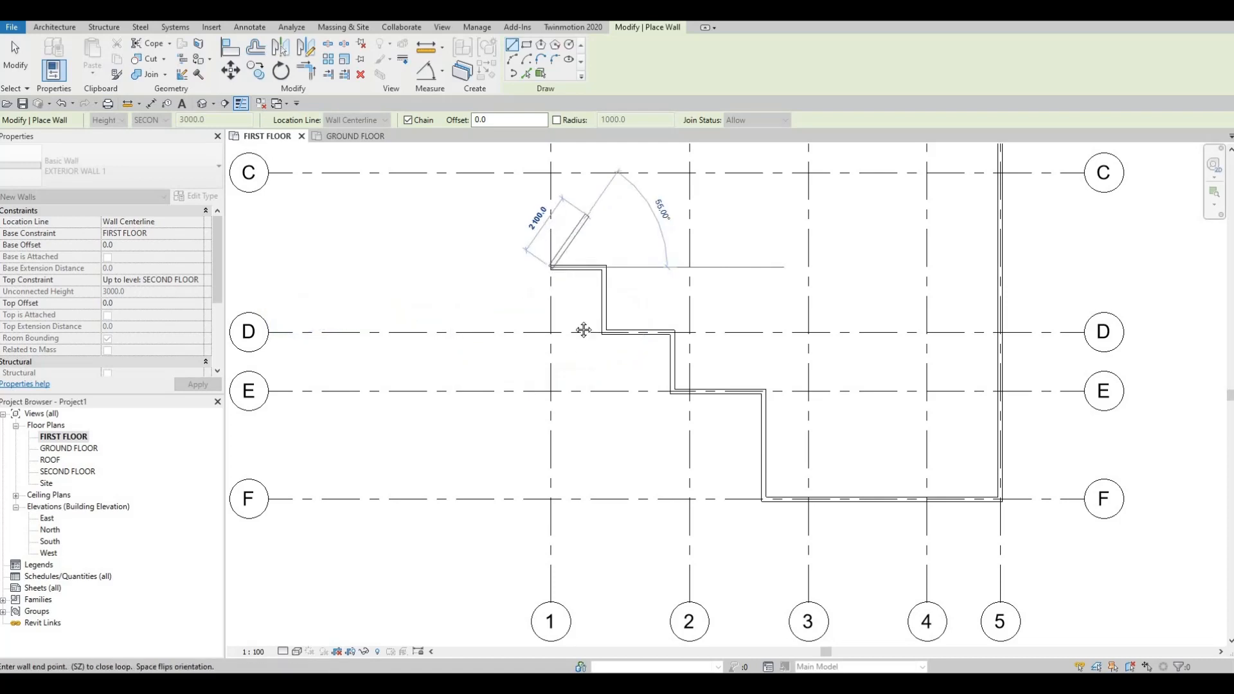
middle_drag(584, 330, 589, 350)
scroll(589, 350, down, 1)
middle_drag(579, 290, 561, 405)
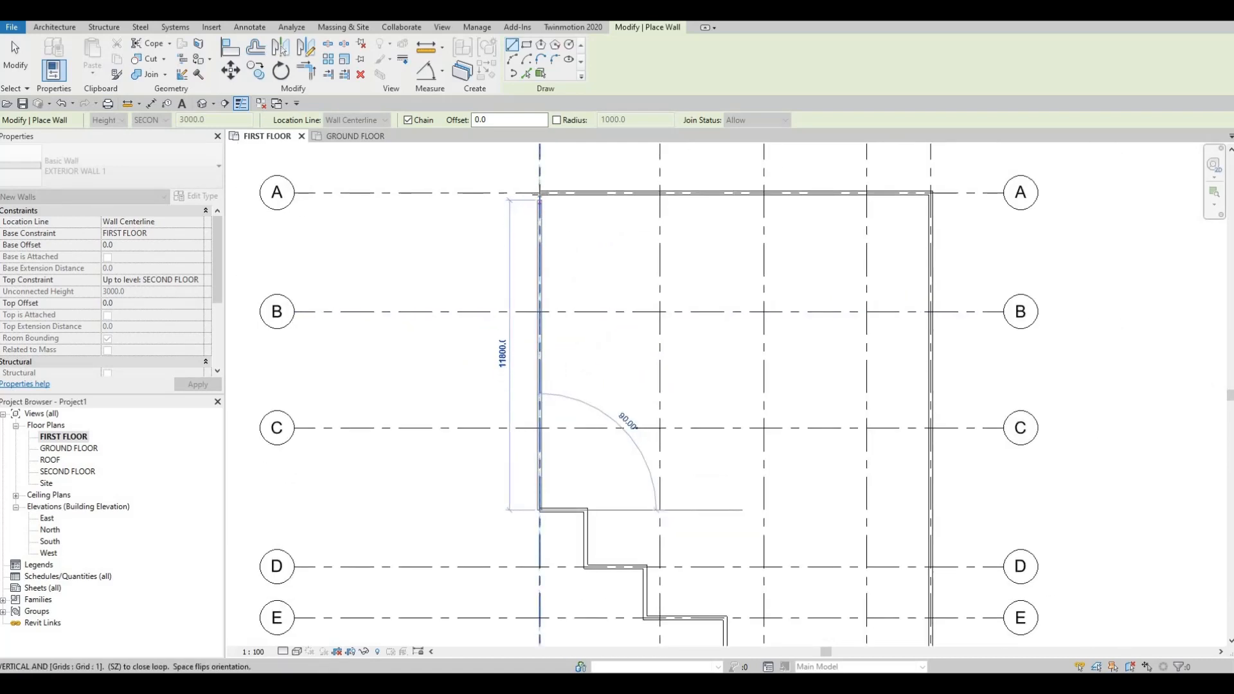
click(540, 192)
scroll(709, 330, down, 1)
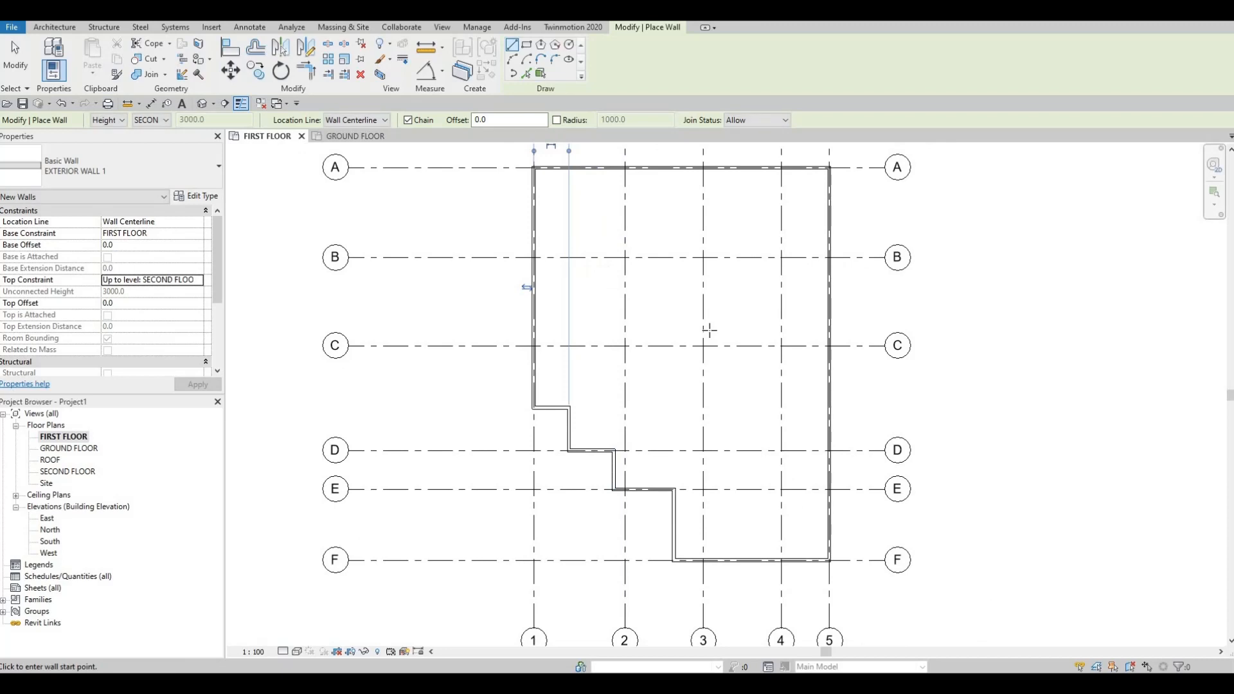
key(Escape)
key(Escape)
scroll(739, 377, down, 1)
mouse_move(738, 370)
middle_down()
mouse_move(743, 404)
mouse_move(728, 372)
middle_up()
scroll(743, 404, down, 1)
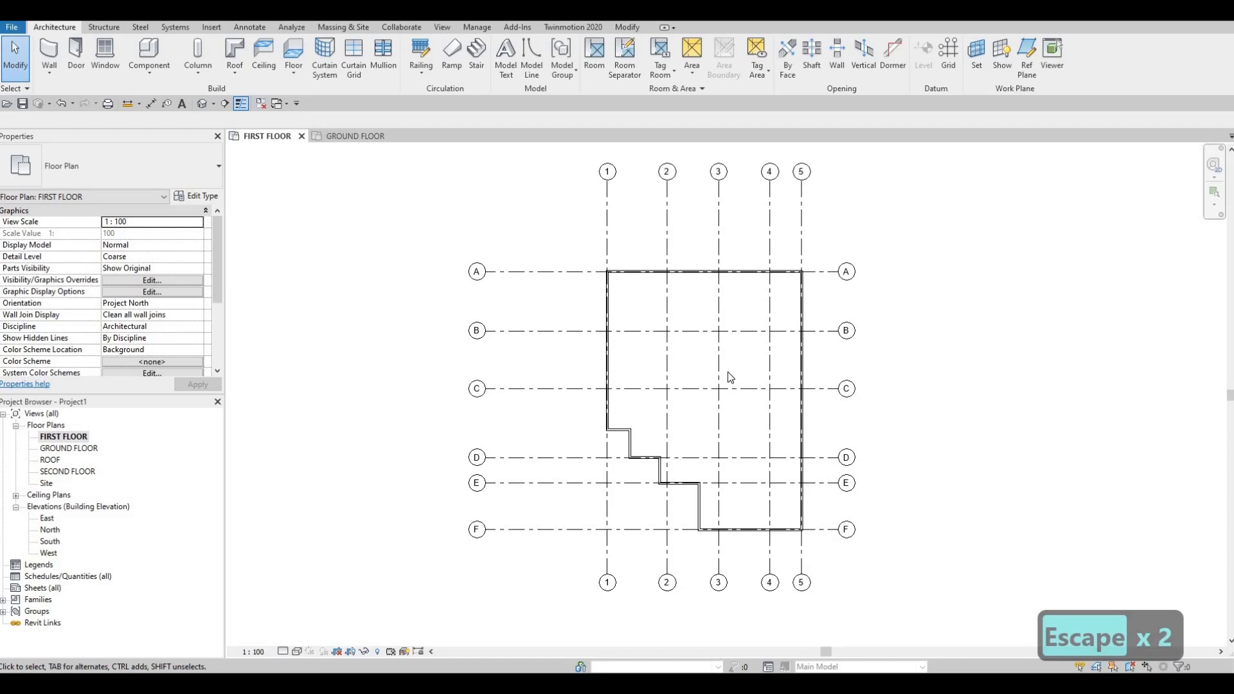